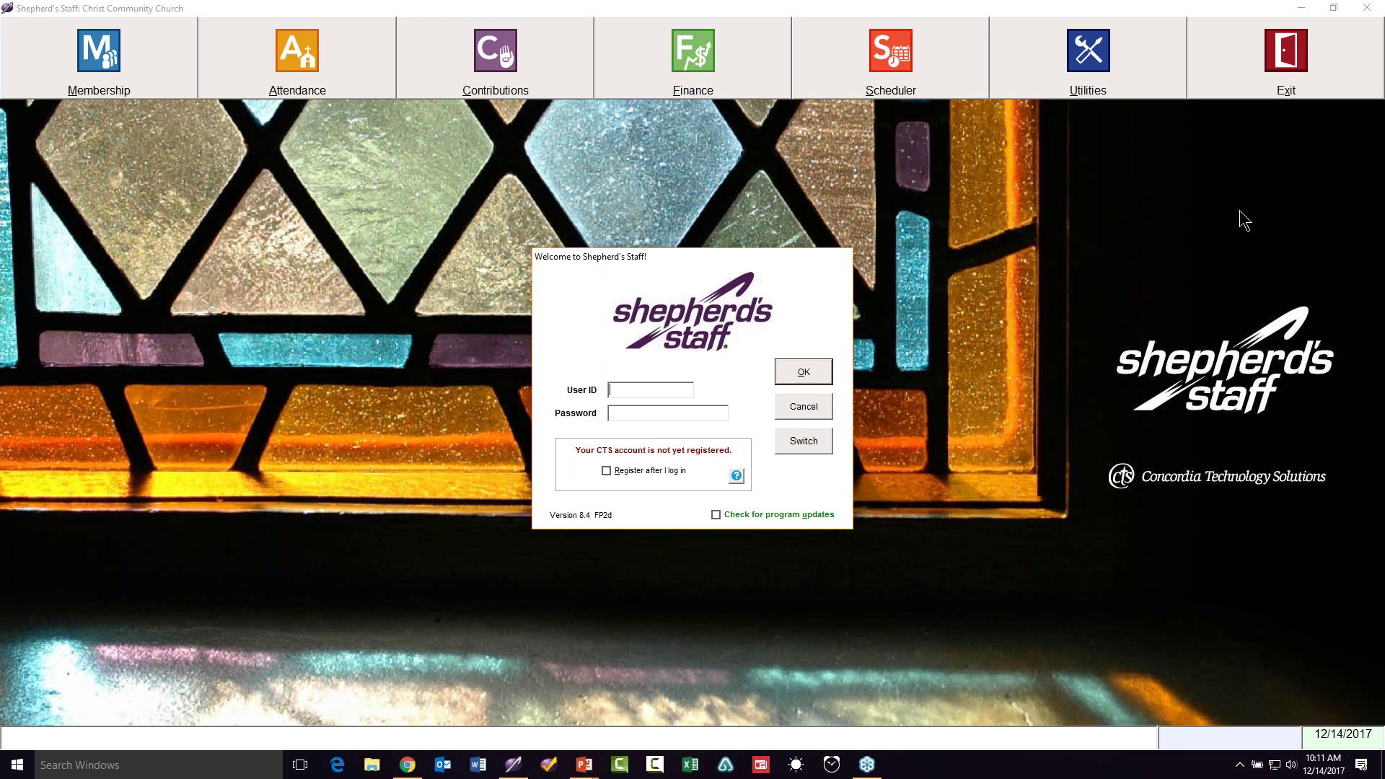
# Step: Enter the administrator user ID and password, ticking 'Register after I log in' and 'Check for program updates'
pyautogui.click(1218, 126)
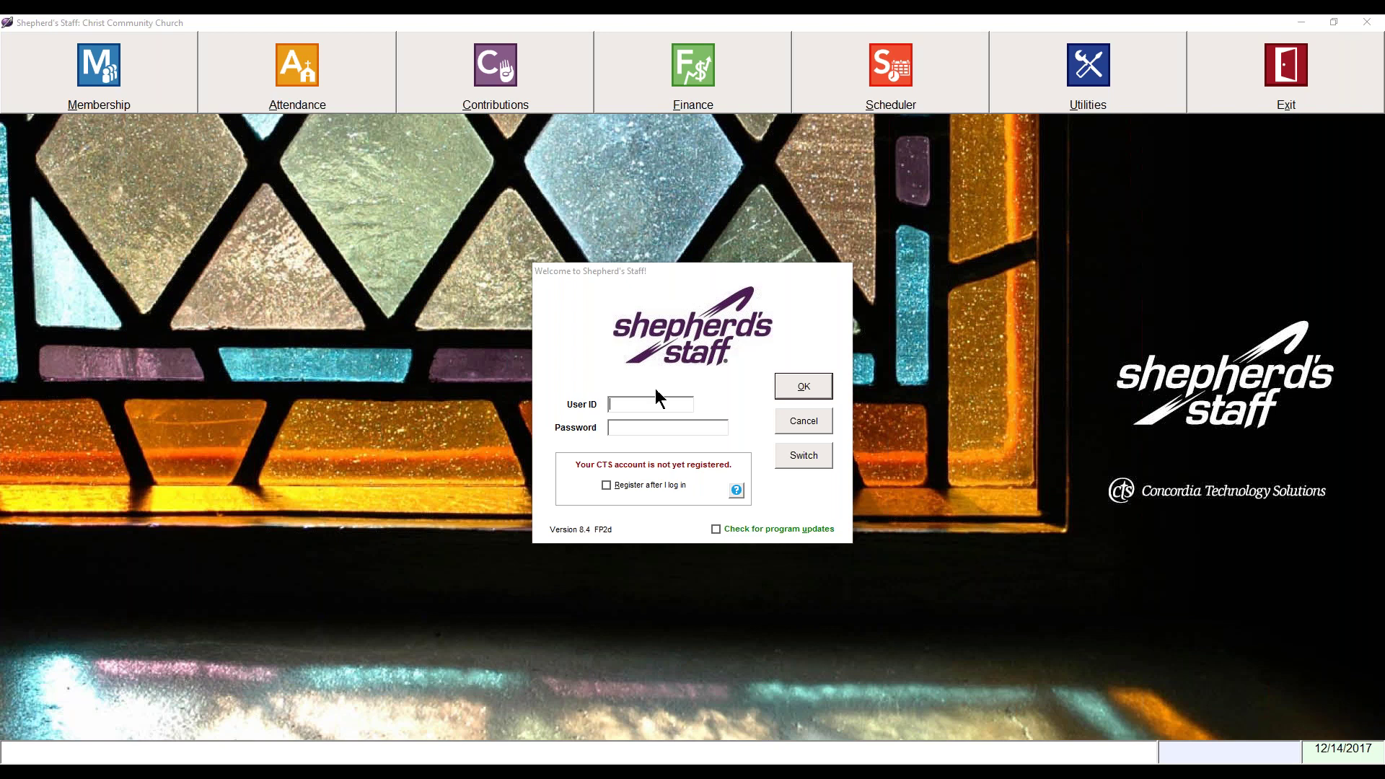
pyautogui.click(638, 409)
pyautogui.write('SYSADMIN')
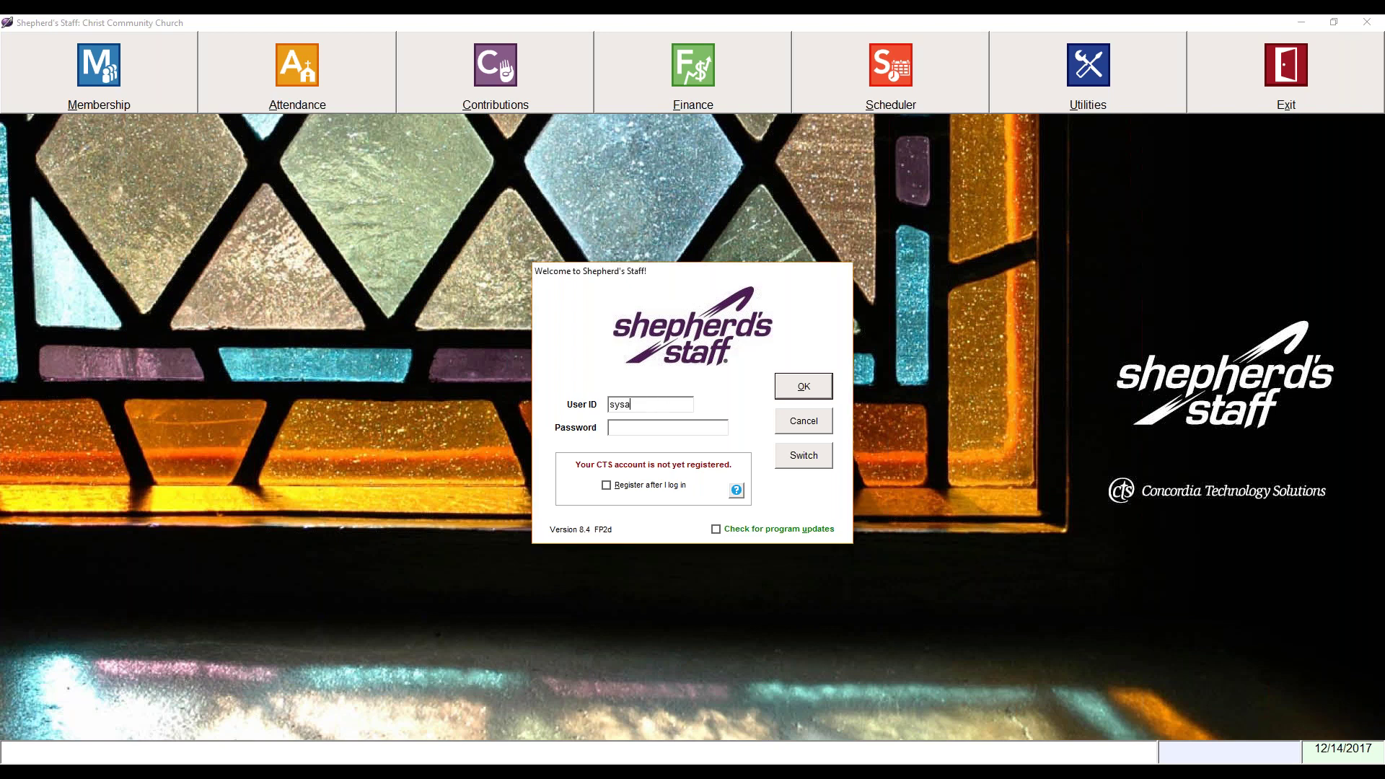
pyautogui.press('Tab')
pyautogui.write('********')
pyautogui.click(607, 486)
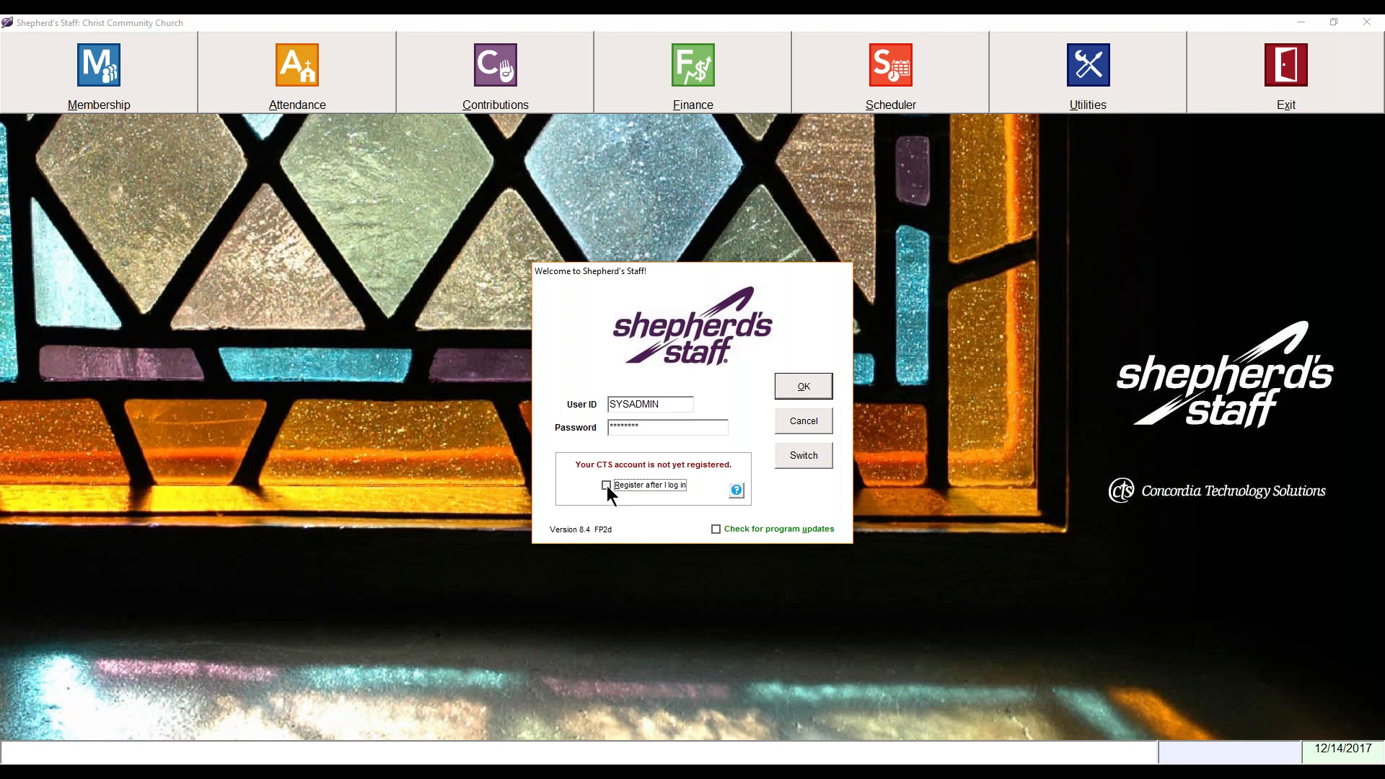
pyautogui.click(716, 529)
# Step: Log in as administrator and start the Get Key request on the Web settings
pyautogui.click(793, 394)
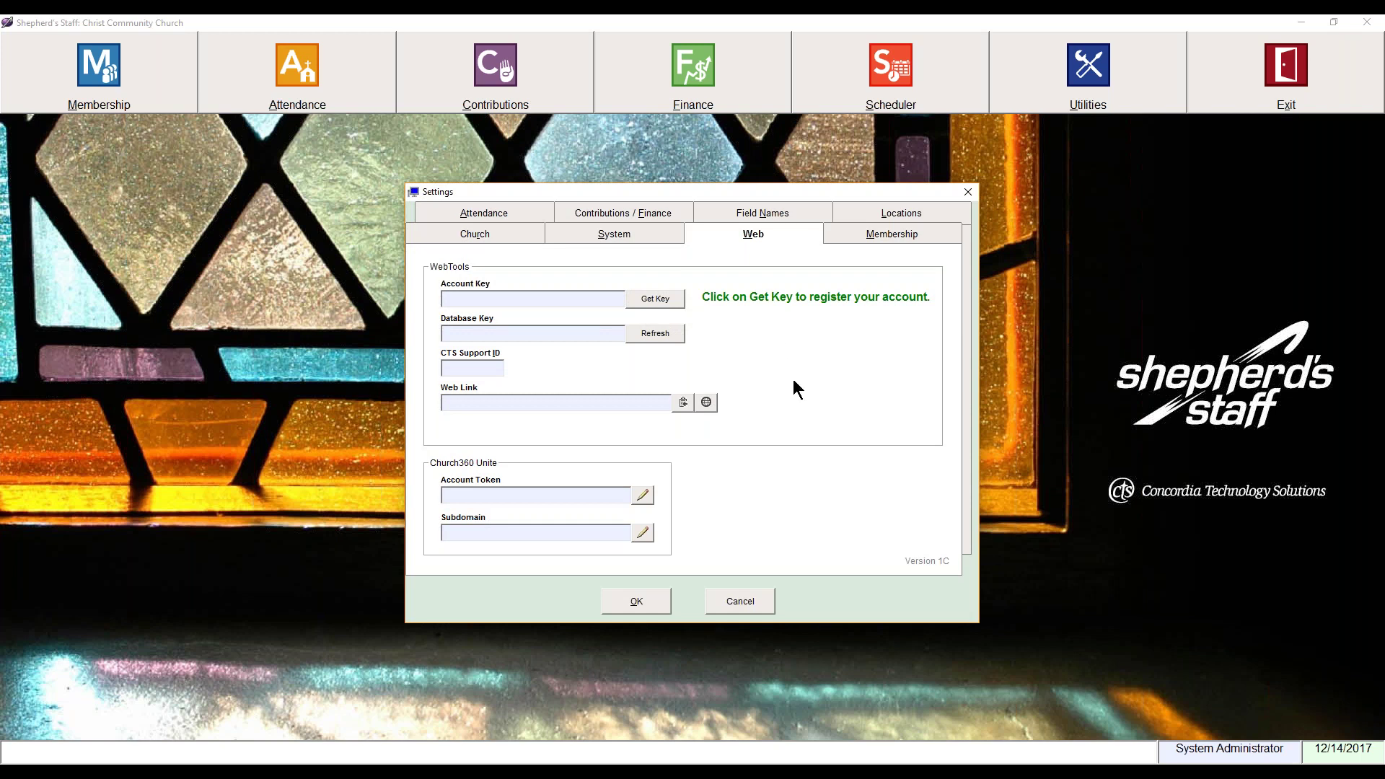
pyautogui.click(657, 300)
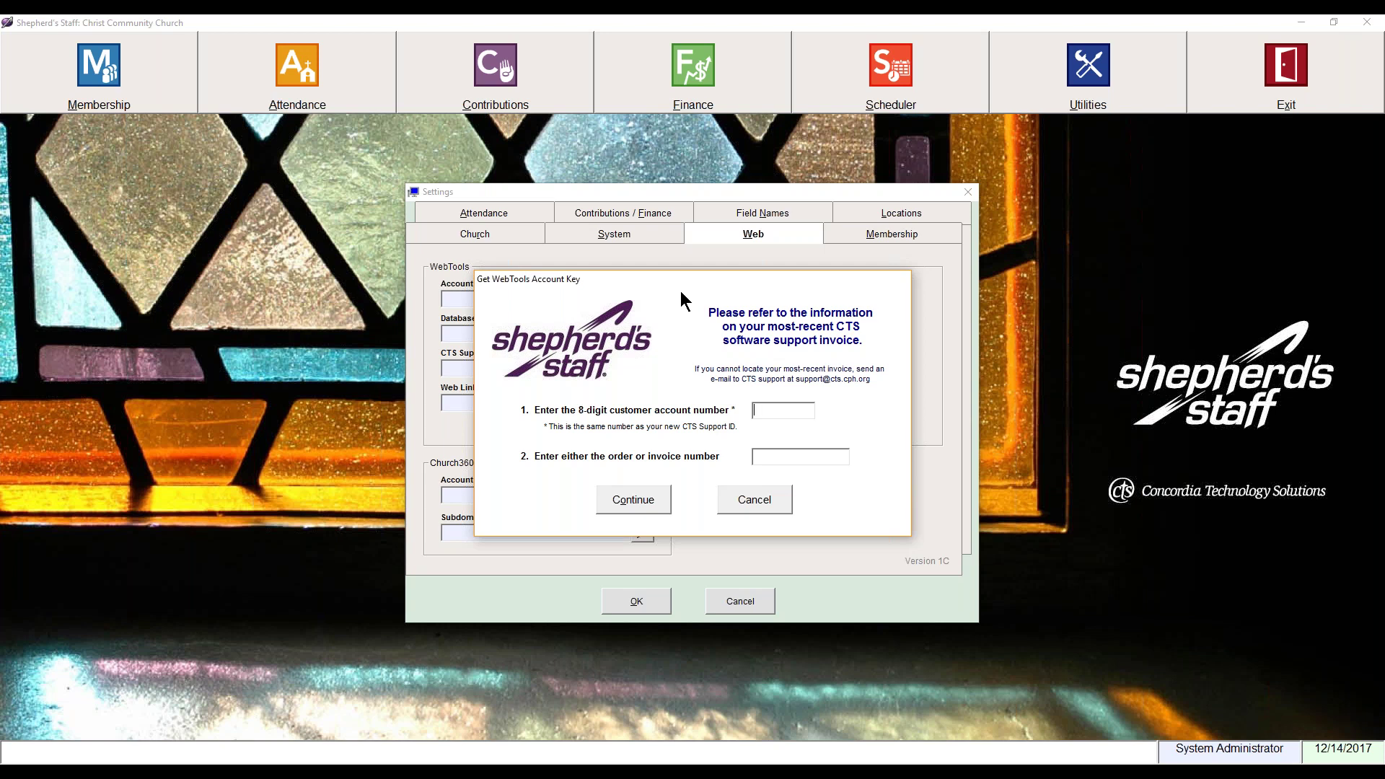
# Step: Enter the customer account number and order/invoice number, then continue to register with WebTools
pyautogui.write('77770000')
pyautogui.click(794, 457)
pyautogui.write('77770000-0')
pyautogui.click(668, 505)
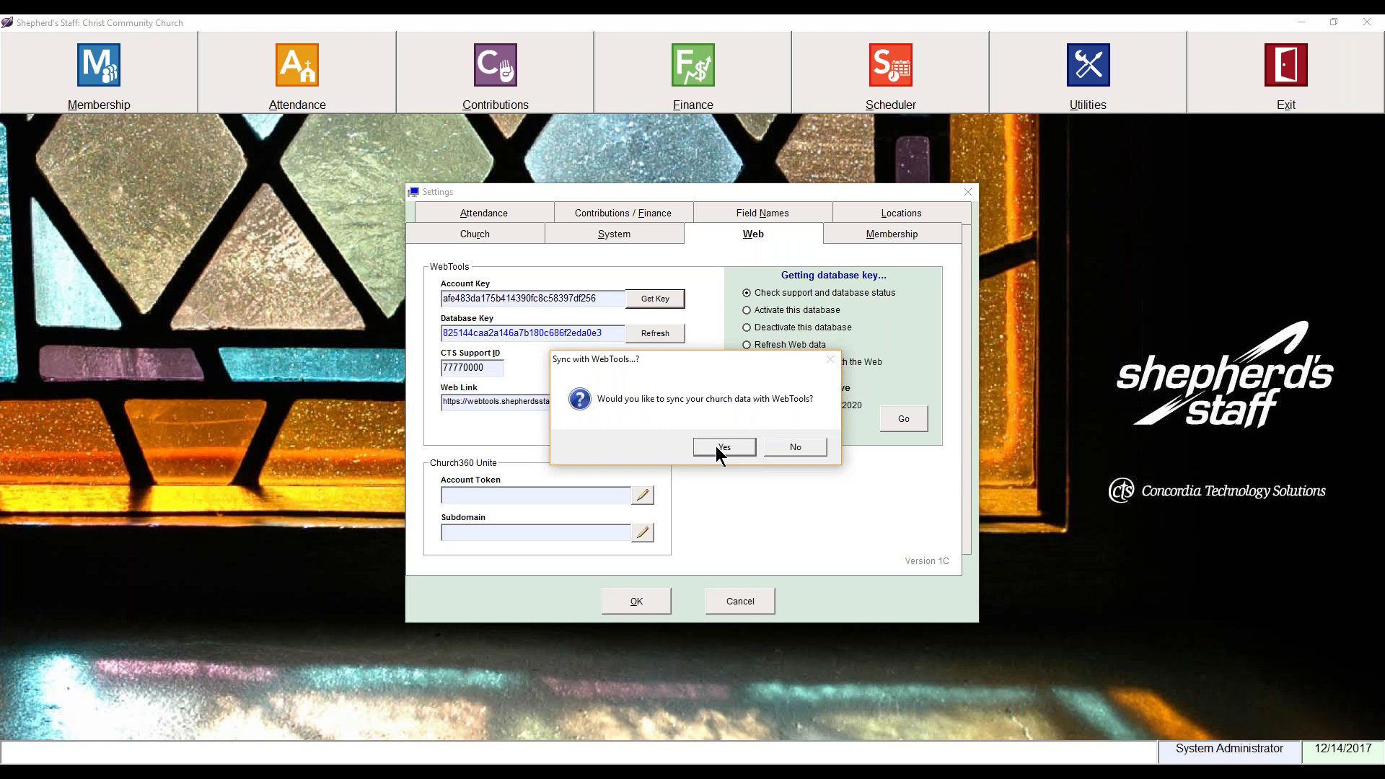
# Step: Confirm syncing the church data to WebTools
pyautogui.click(717, 446)
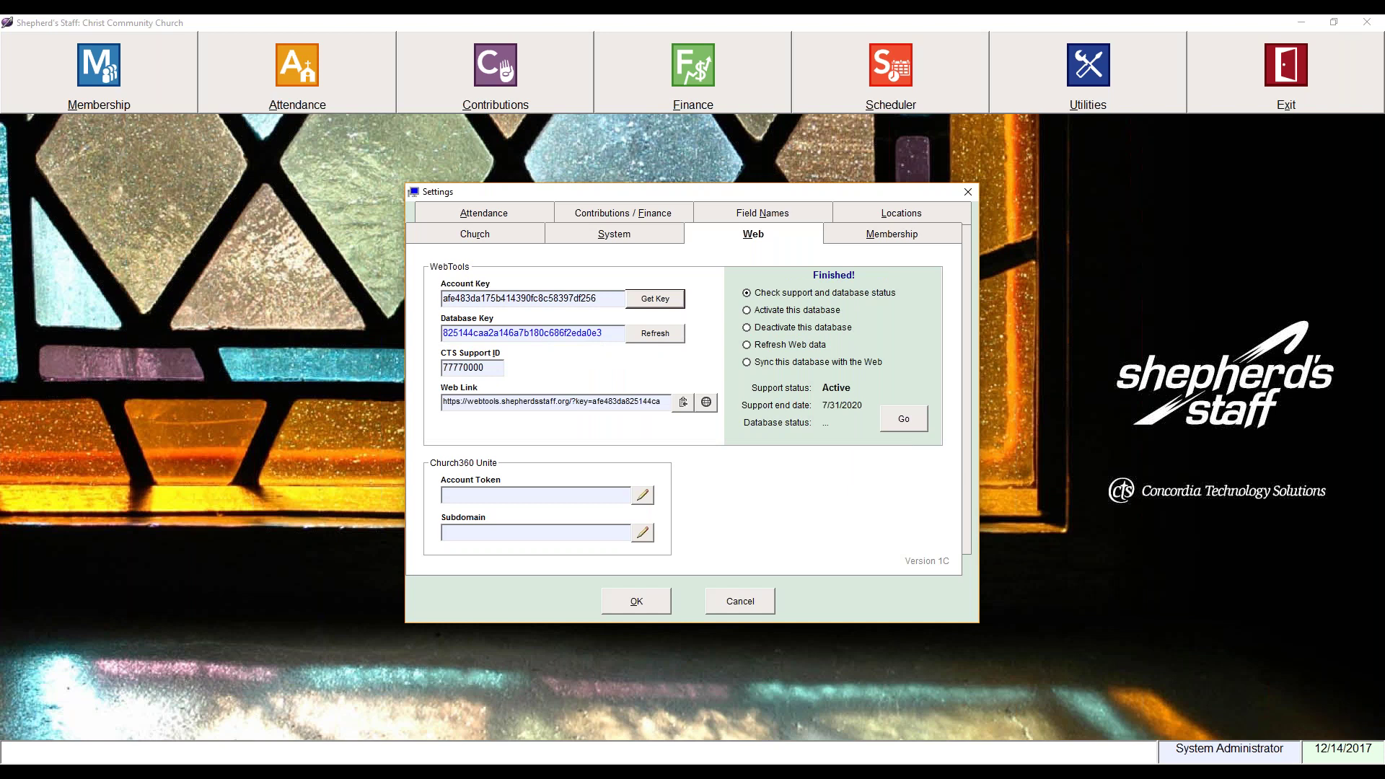
# Step: Open the church's WebTools website and sign in with the administrator user ID and password
pyautogui.click(708, 403)
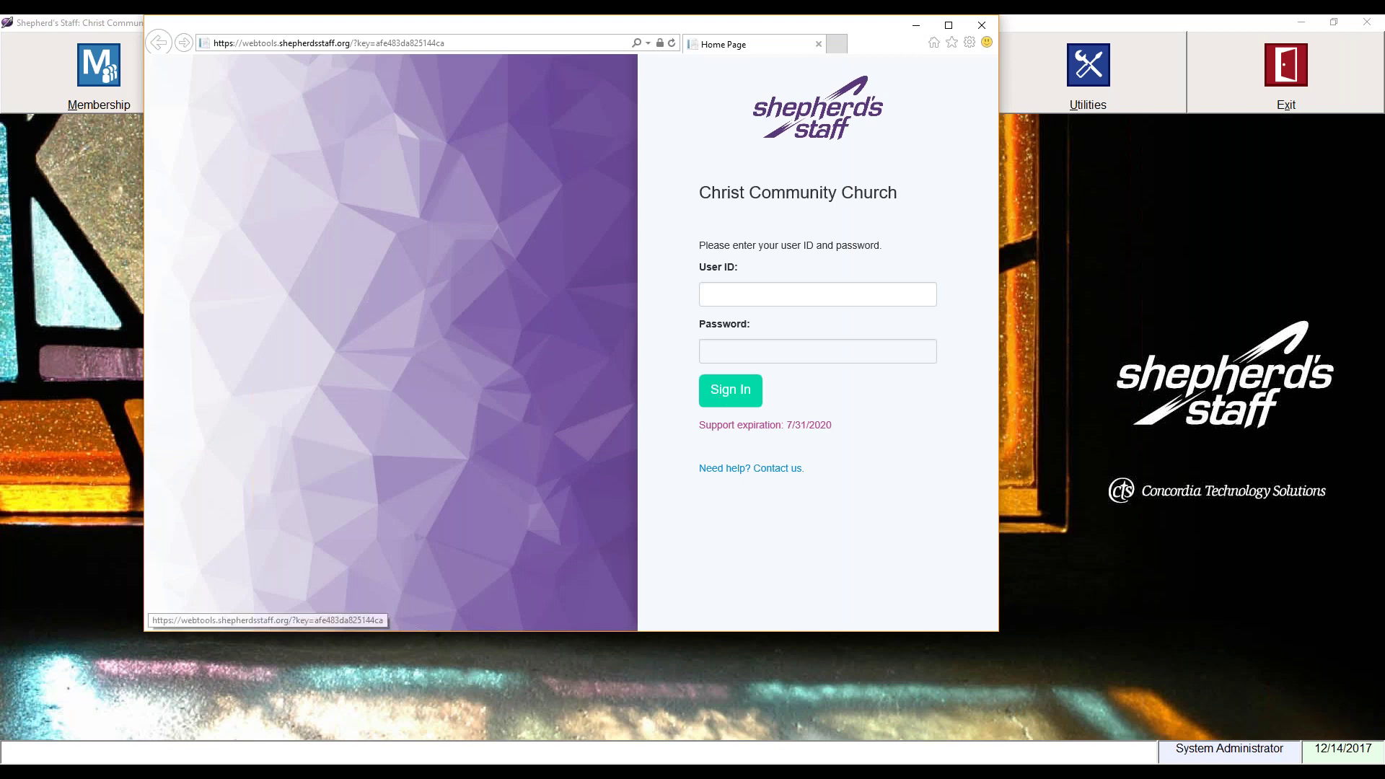
pyautogui.click(733, 299)
pyautogui.write('sysadmin')
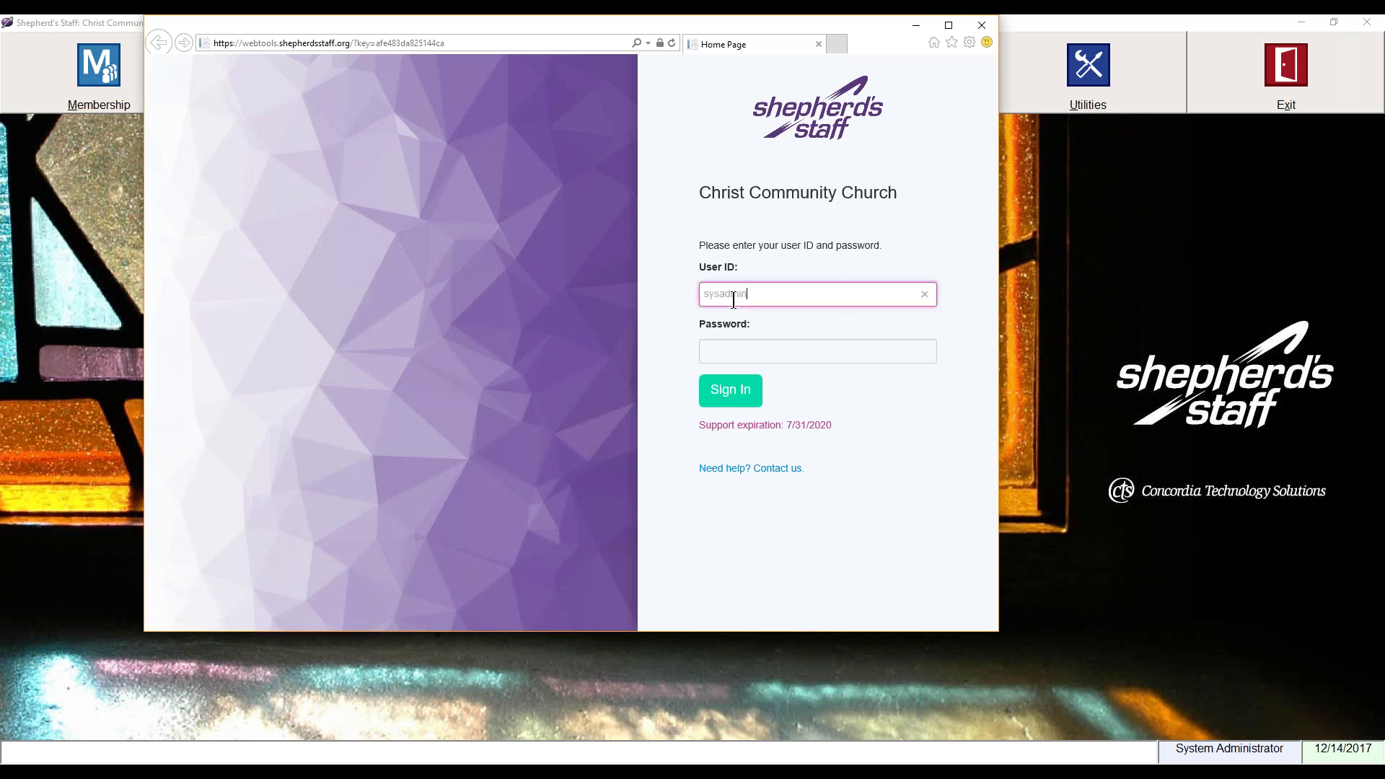
pyautogui.press('Tab')
pyautogui.write('********')
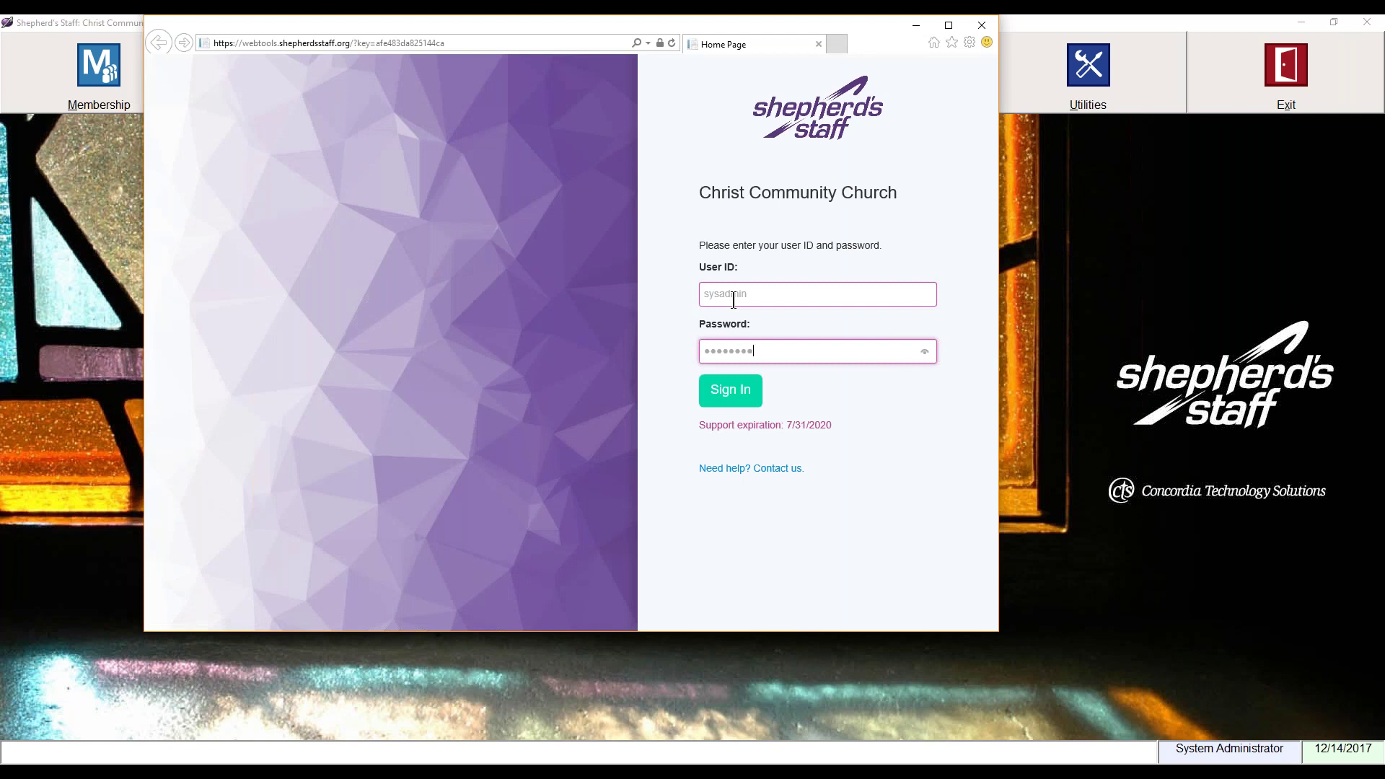
pyautogui.click(732, 392)
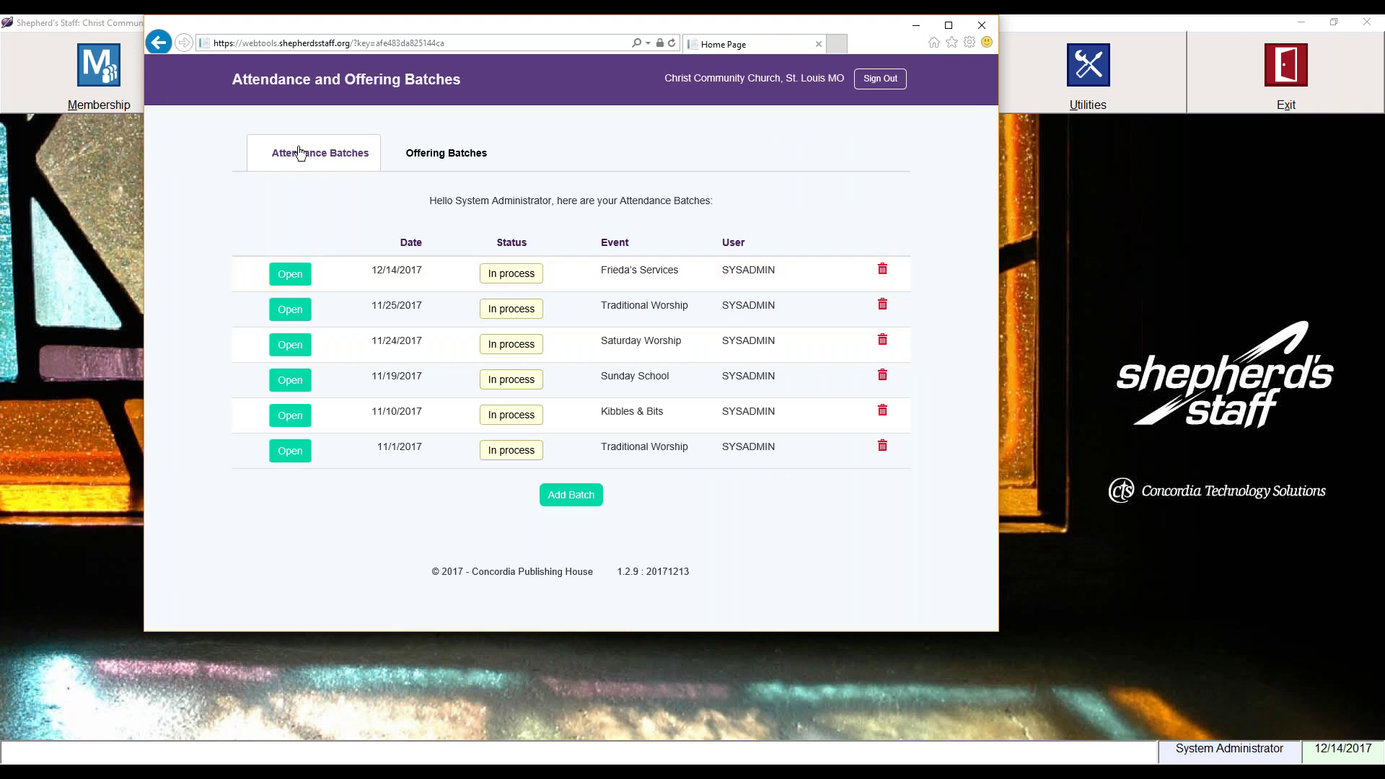
# Step: View the Offering Batches, close the browser, and accept the Settings dialog
pyautogui.click(442, 166)
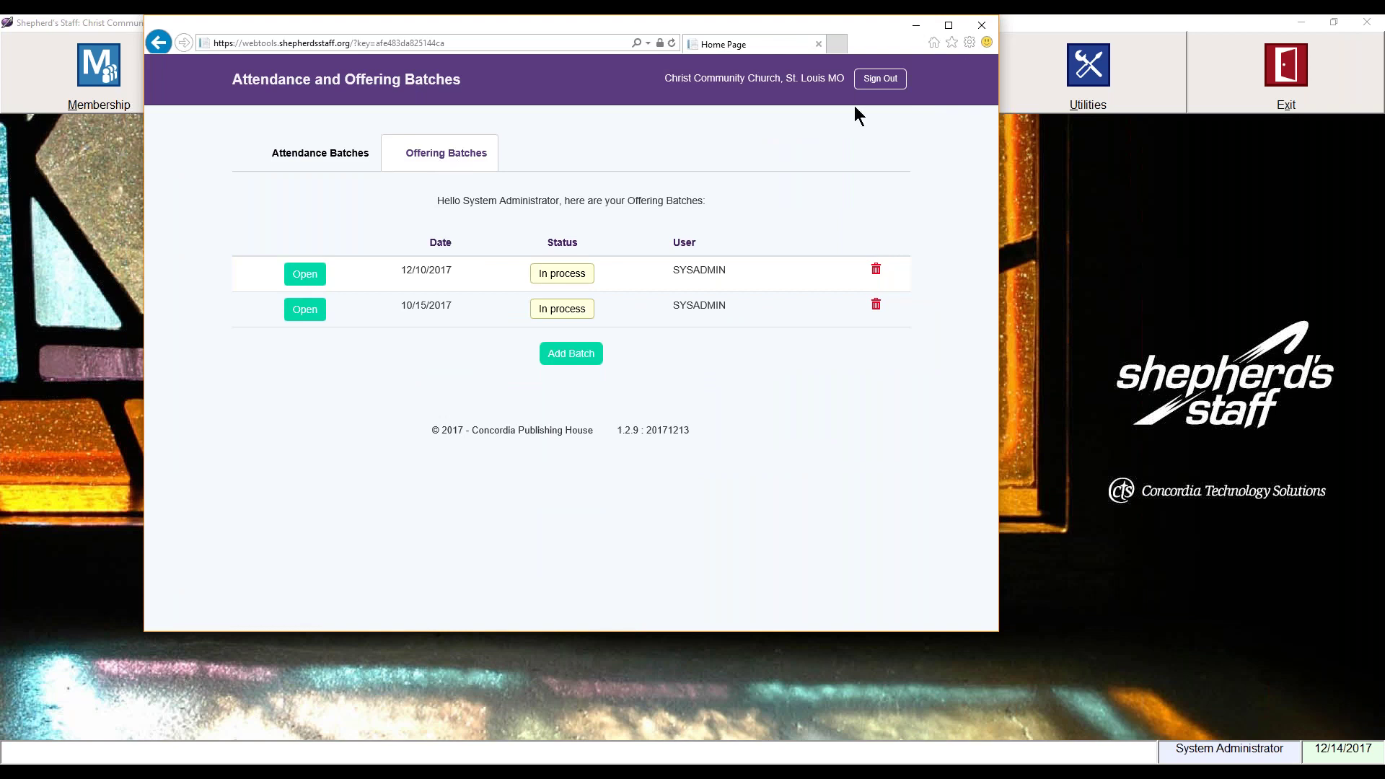
pyautogui.click(982, 24)
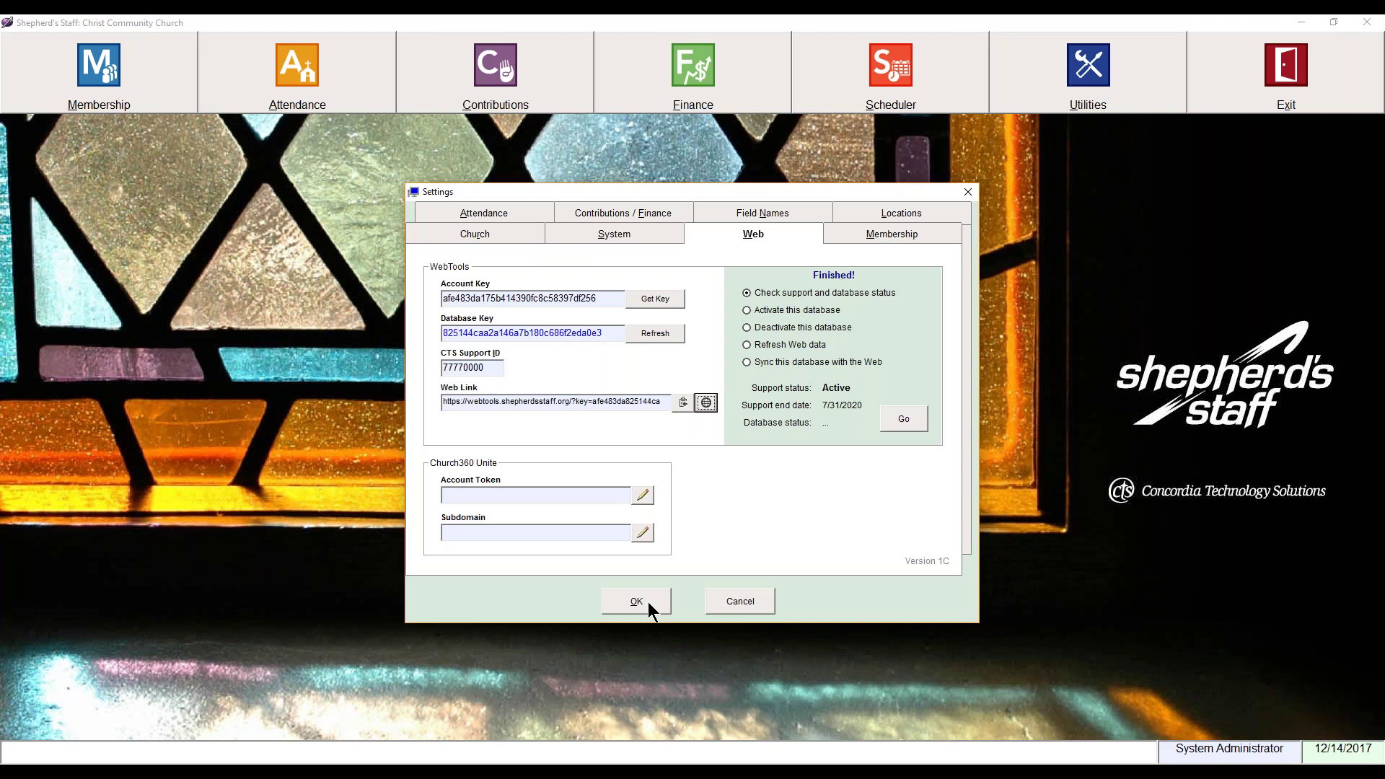
pyautogui.click(649, 608)
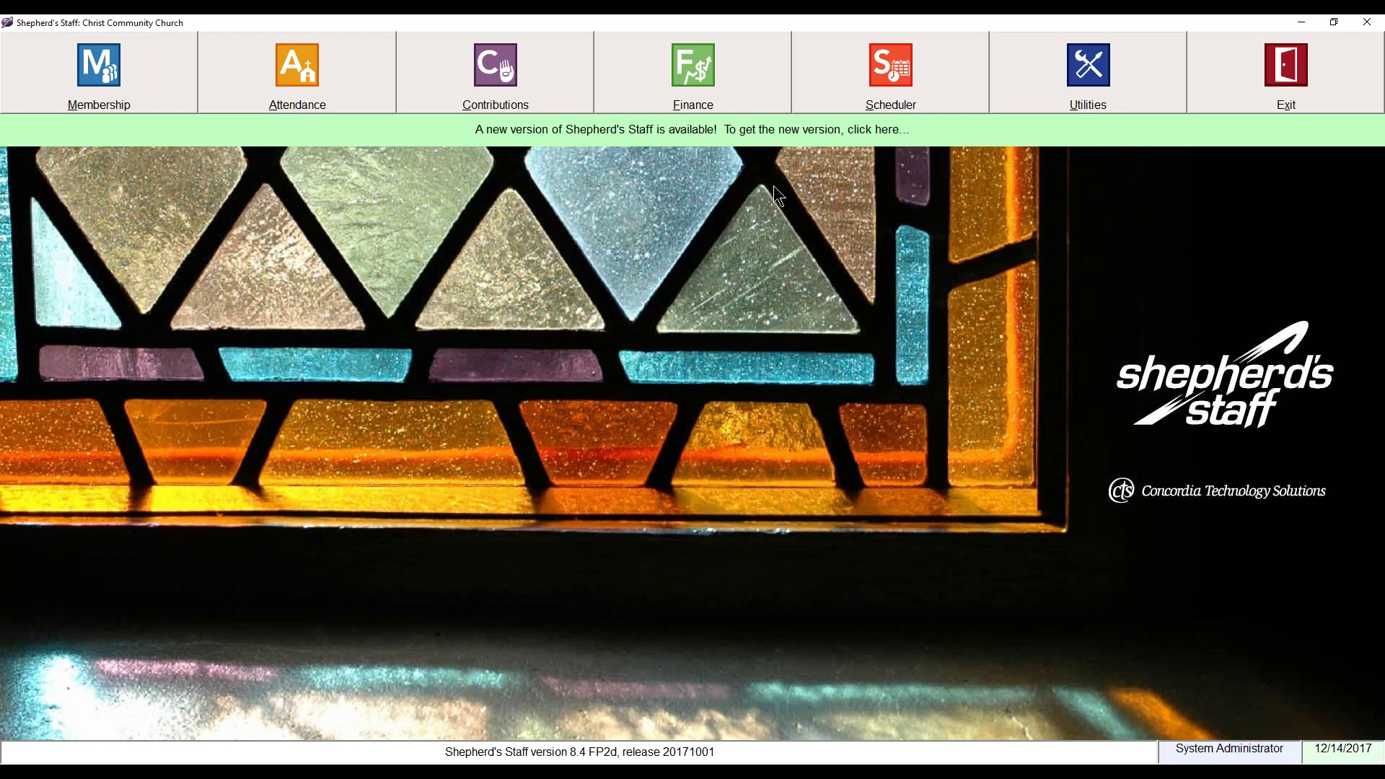
# Step: Open the Utilities dropdown on the main toolbar
pyautogui.click(1043, 80)
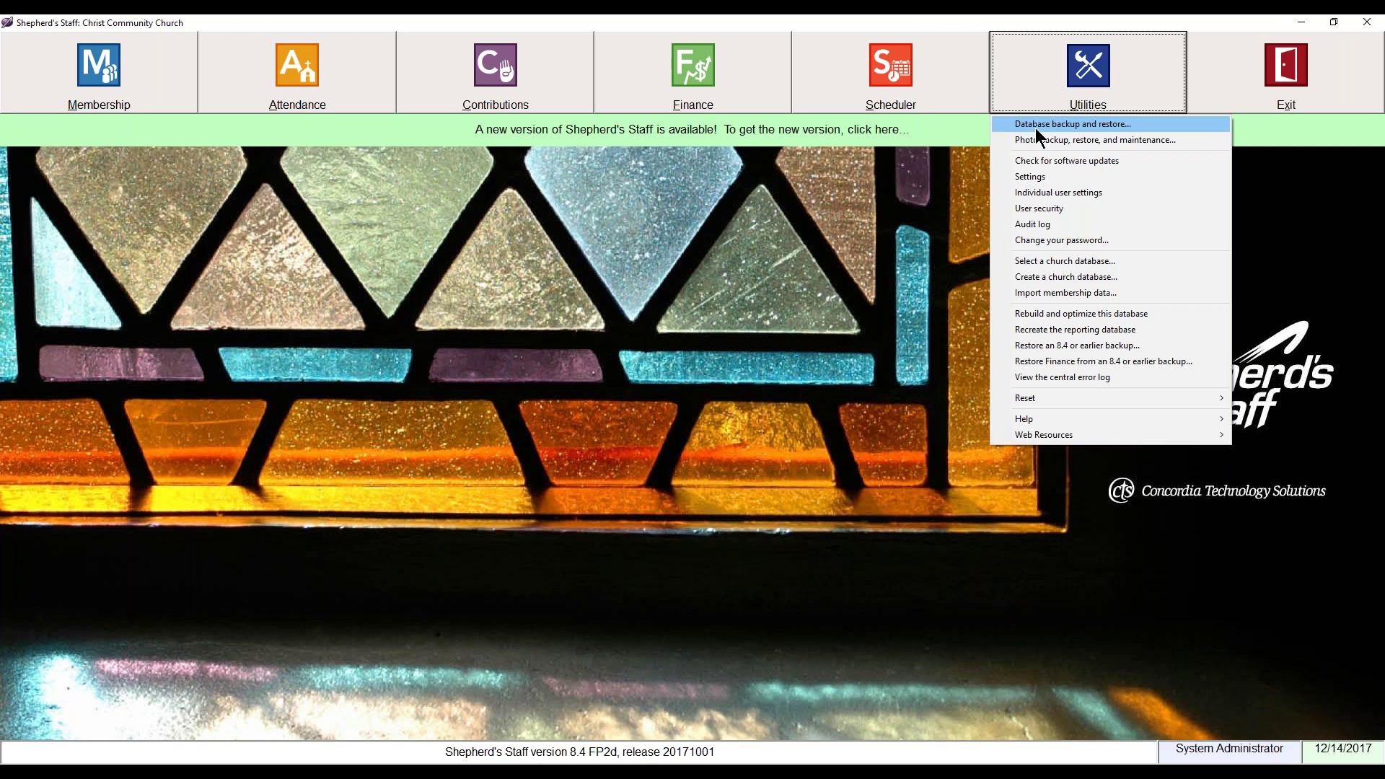
# Step: Open Database backup and restore and set the backup to the last location used, drive P:
pyautogui.click(1037, 129)
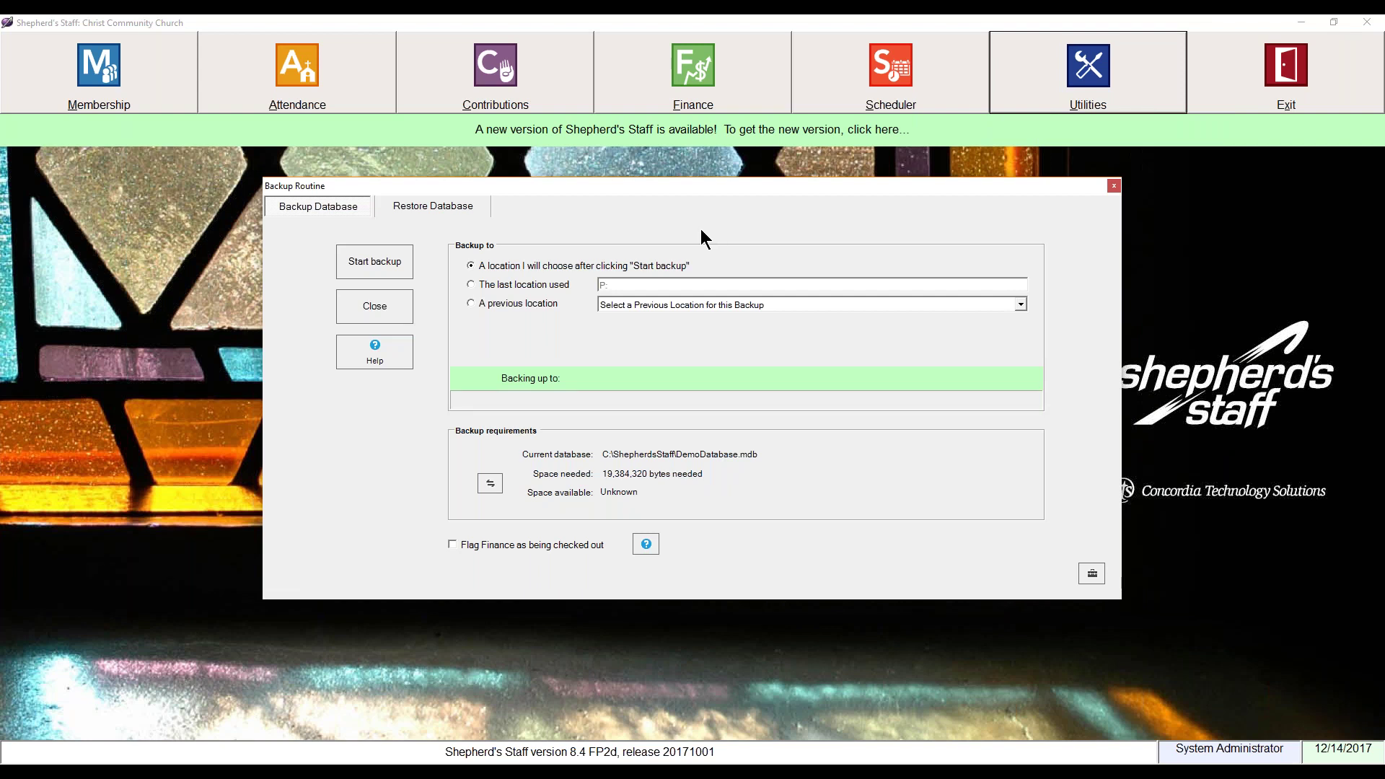
pyautogui.press('Return')
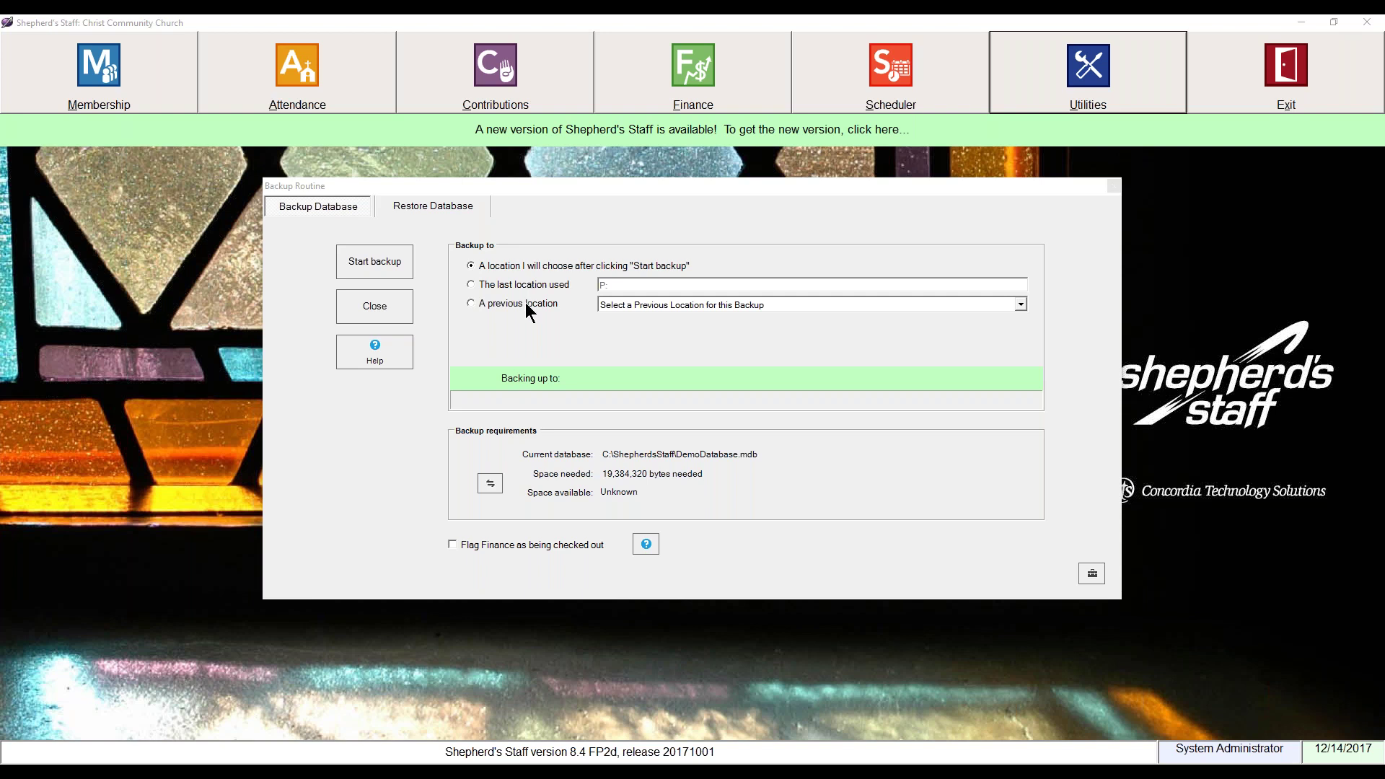
pyautogui.click(530, 284)
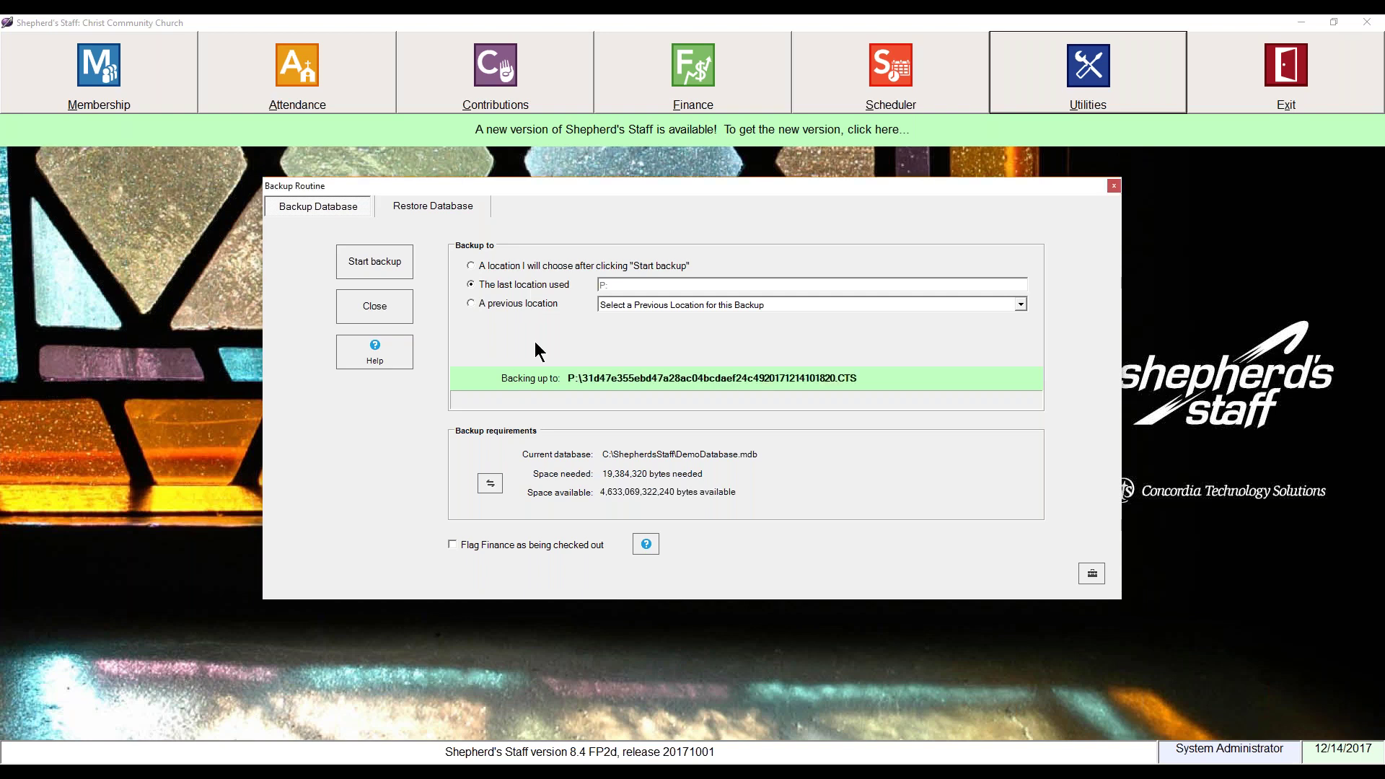
# Step: Try a previous location (P:), then set the backup to a location chosen at Start backup
pyautogui.click(542, 309)
pyautogui.click(789, 303)
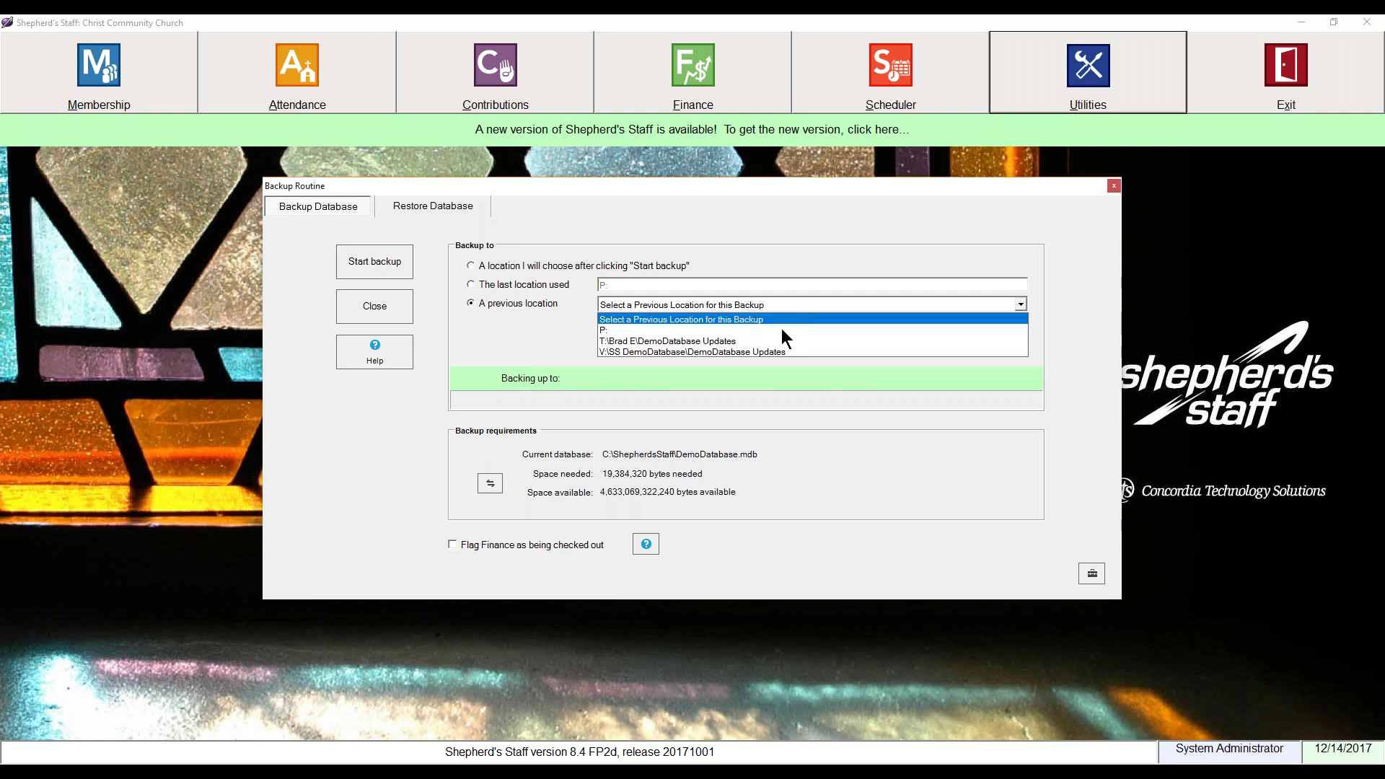
pyautogui.click(765, 329)
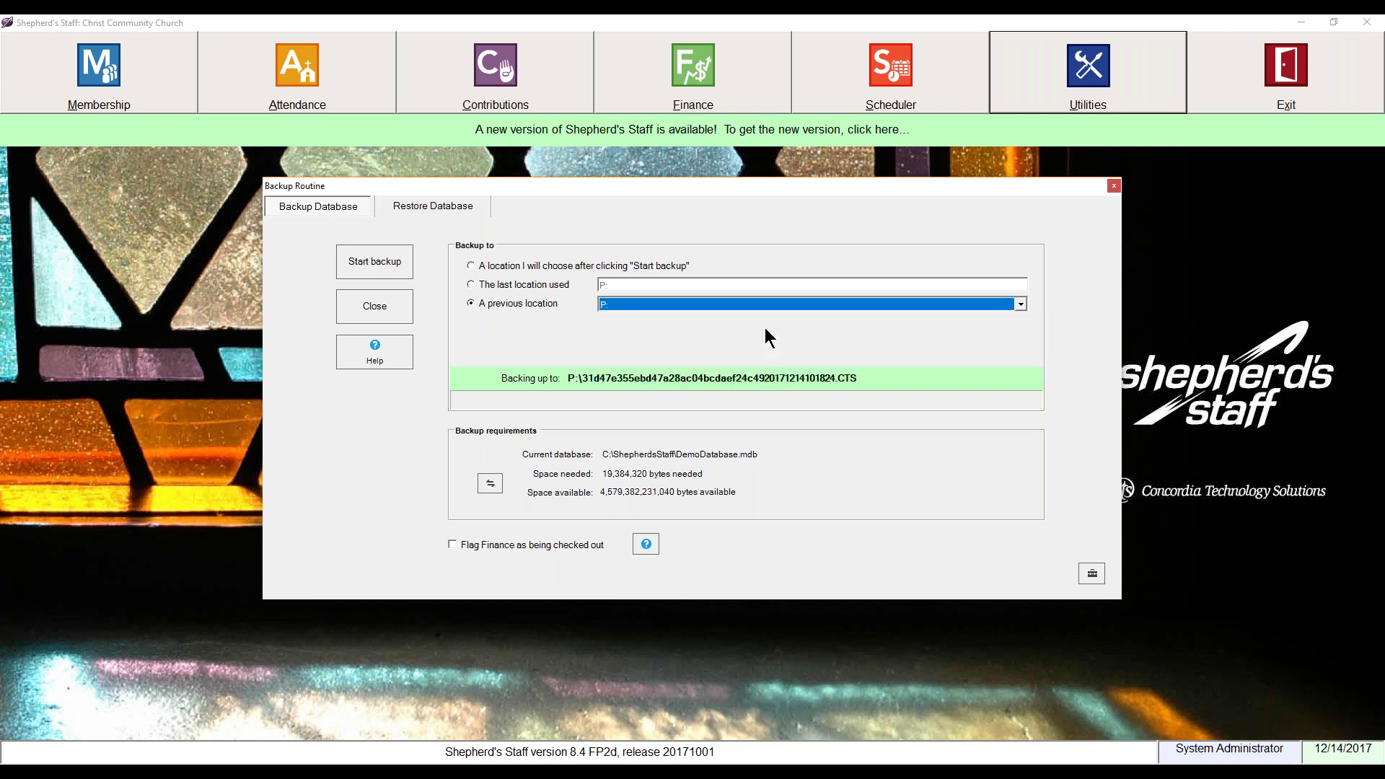
pyautogui.click(517, 264)
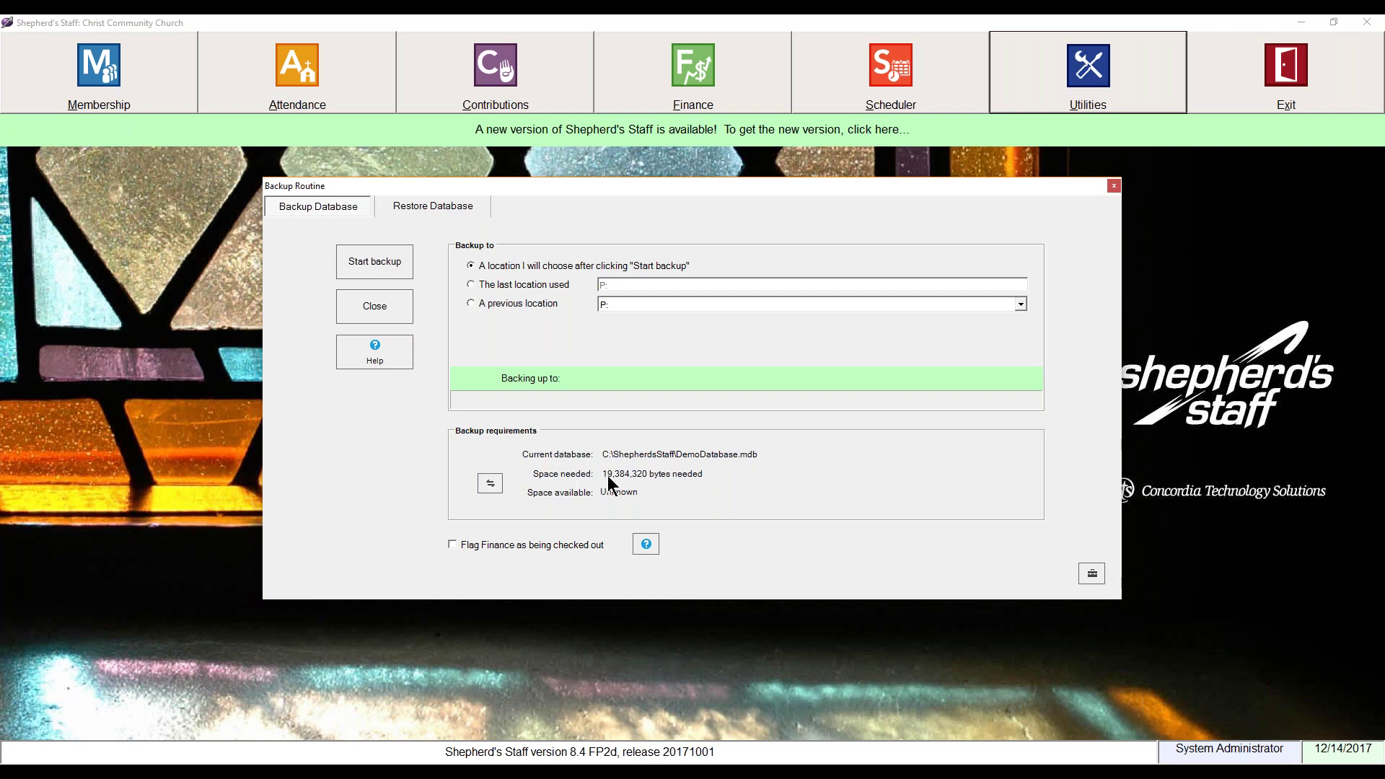
# Step: Show space needed as 18.49 MB, tick 'Flag Finance as being checked out', then decline checking out
pyautogui.click(491, 483)
pyautogui.click(453, 545)
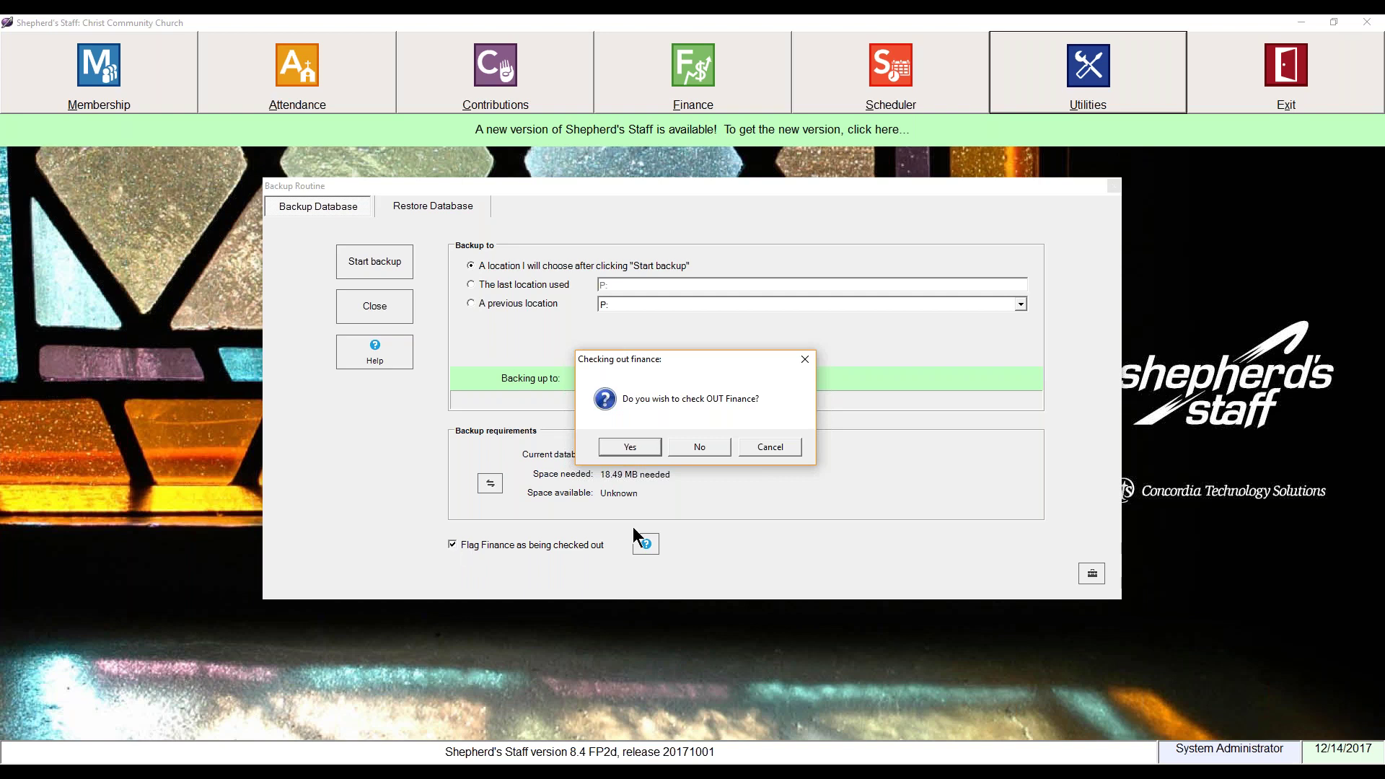
pyautogui.click(706, 449)
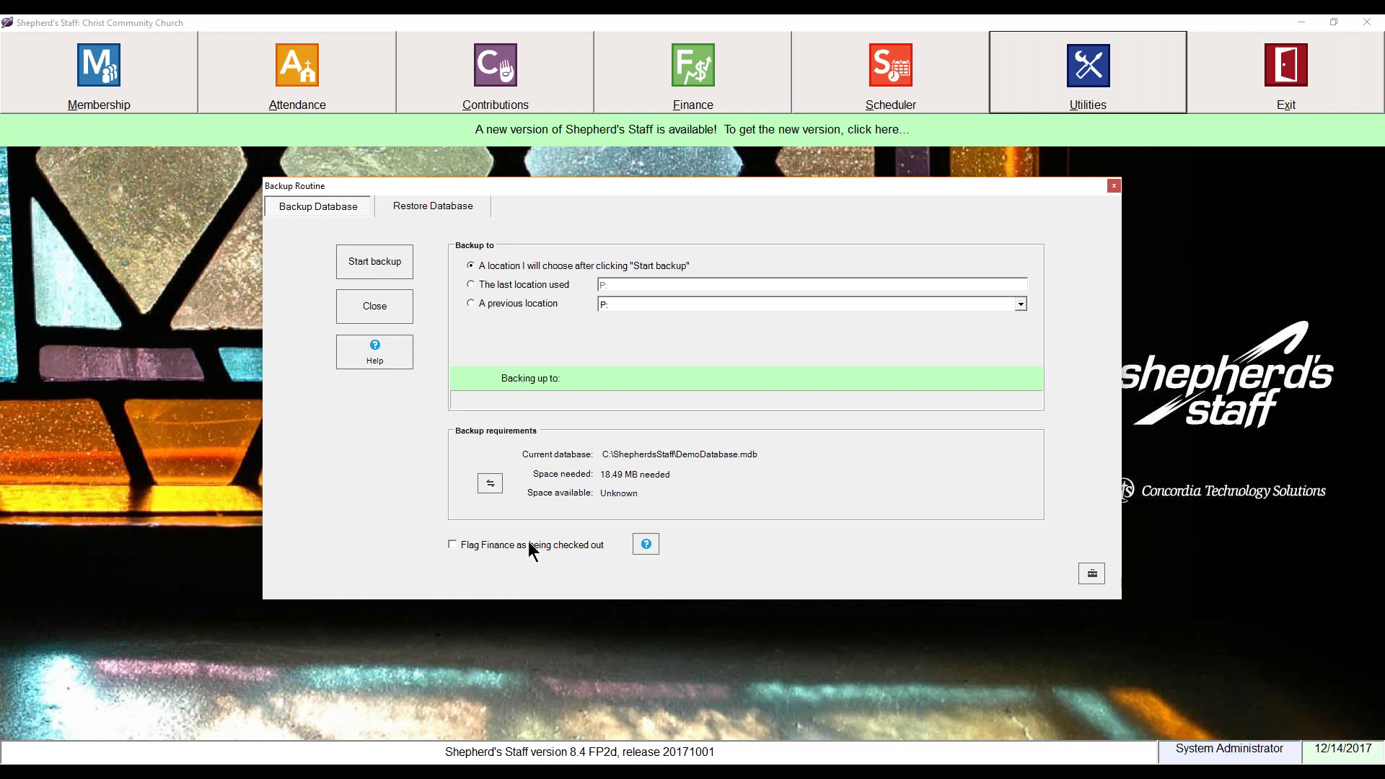
# Step: Start the database backup, bringing up the save dialog for the .CTS file on drive P:
pyautogui.click(393, 254)
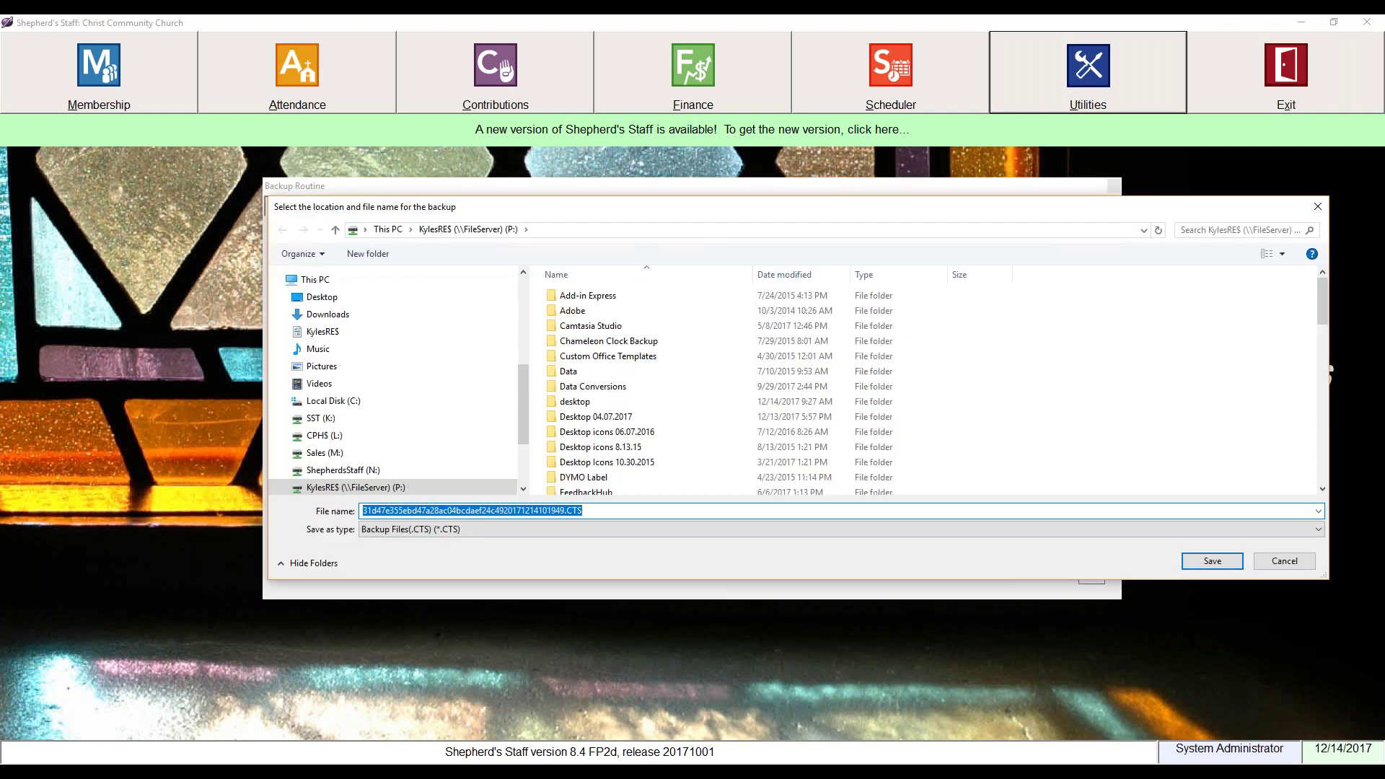
# Step: Select the date-time digits in the backup file name, then save the backup to the chosen folder
pyautogui.moveTo(748, 210); pyautogui.dragTo(729, 201)
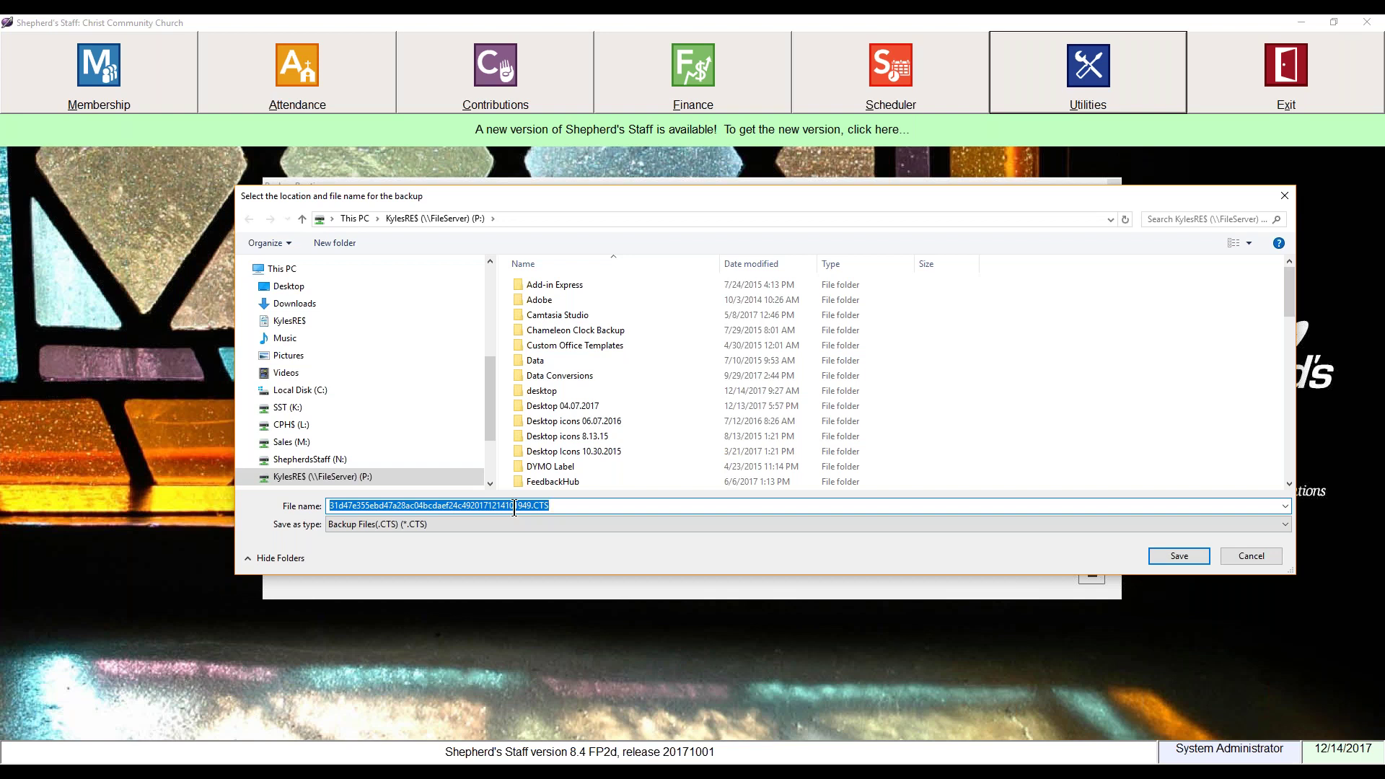
pyautogui.click(473, 505)
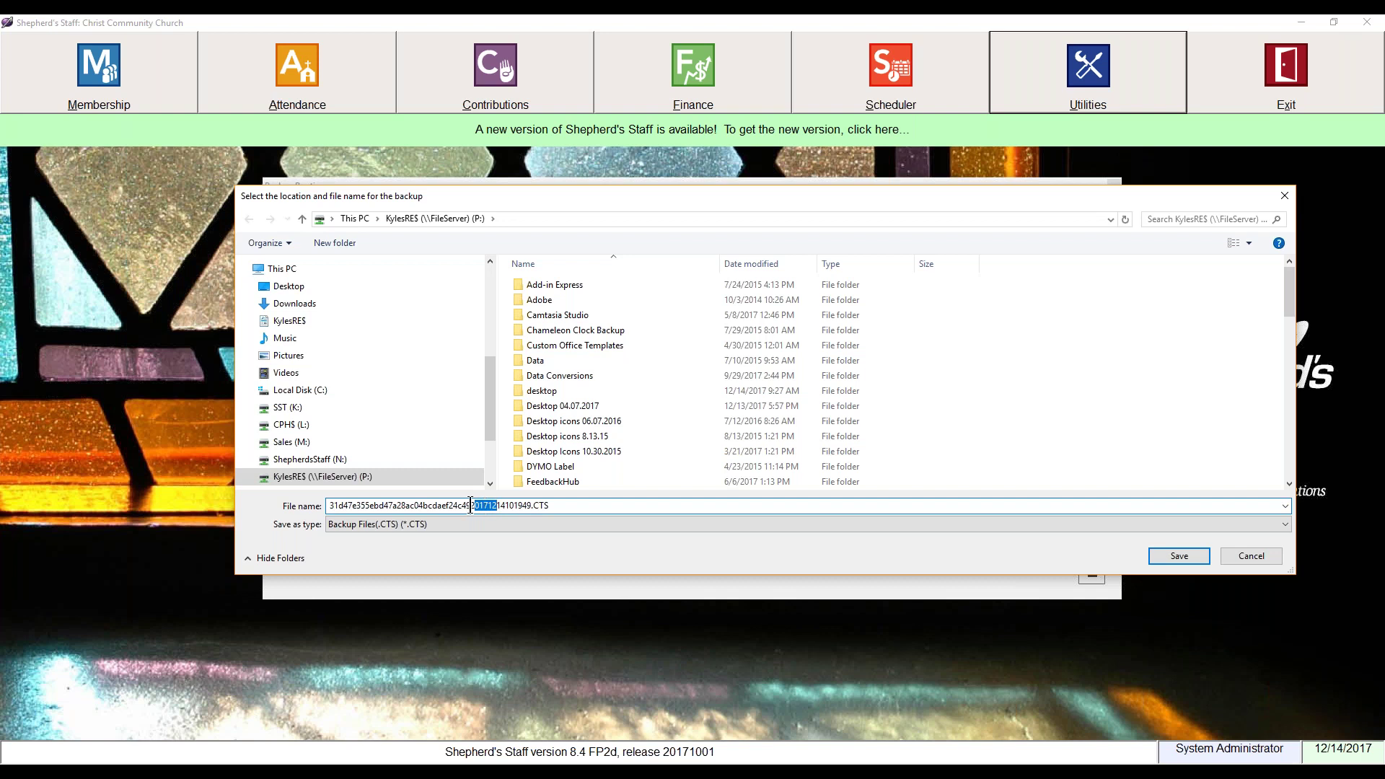
pyautogui.moveTo(472, 505); pyautogui.dragTo(531, 505)
pyautogui.click(1166, 553)
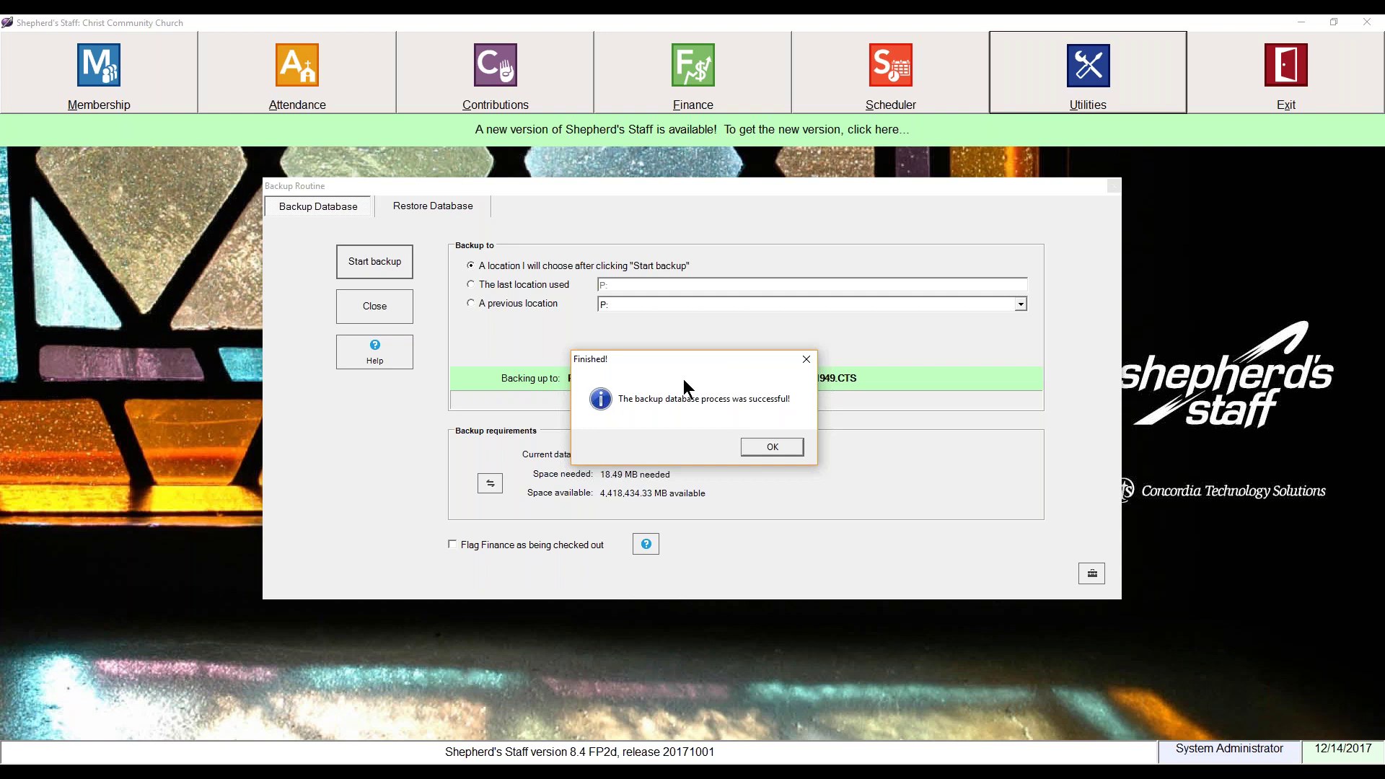
# Step: Acknowledge the Finished! backup message and bring up the Utilities menu
pyautogui.click(776, 445)
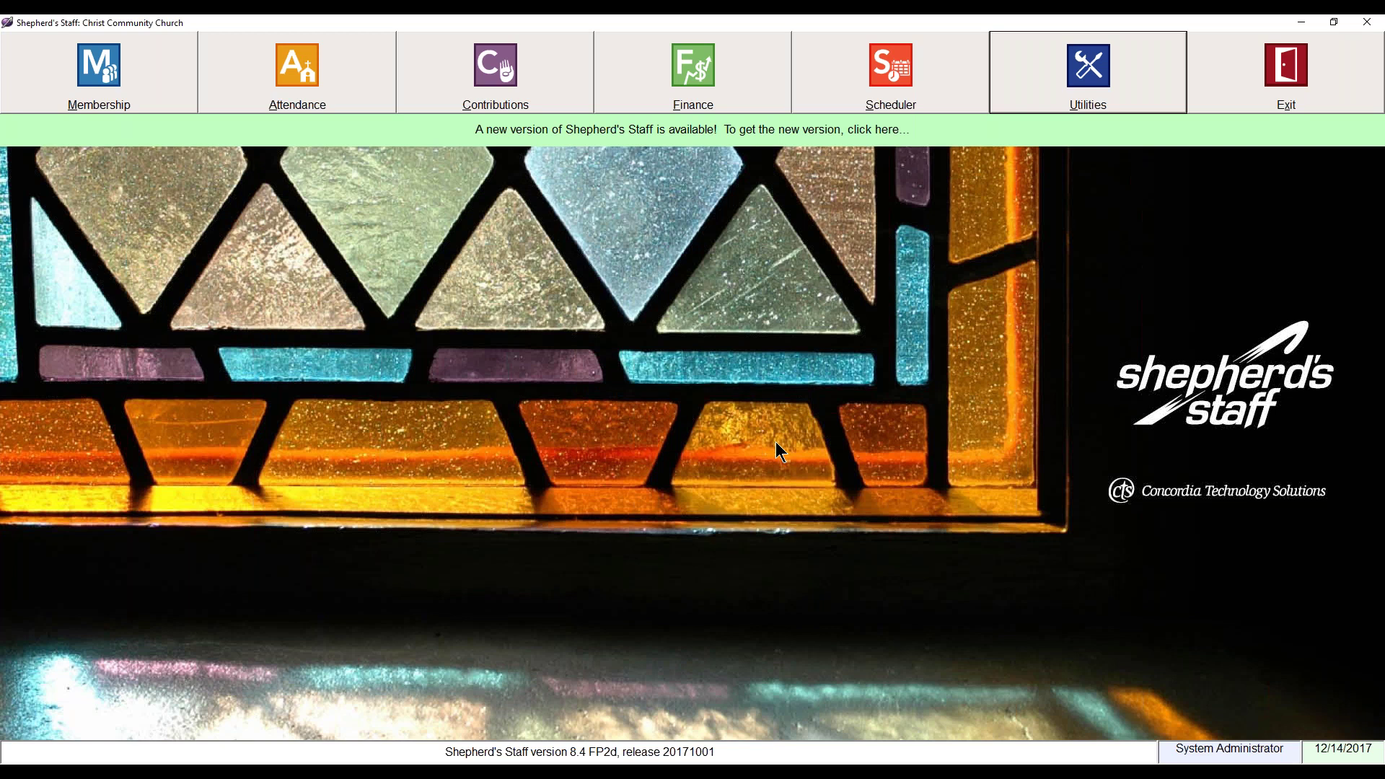
pyautogui.click(1059, 64)
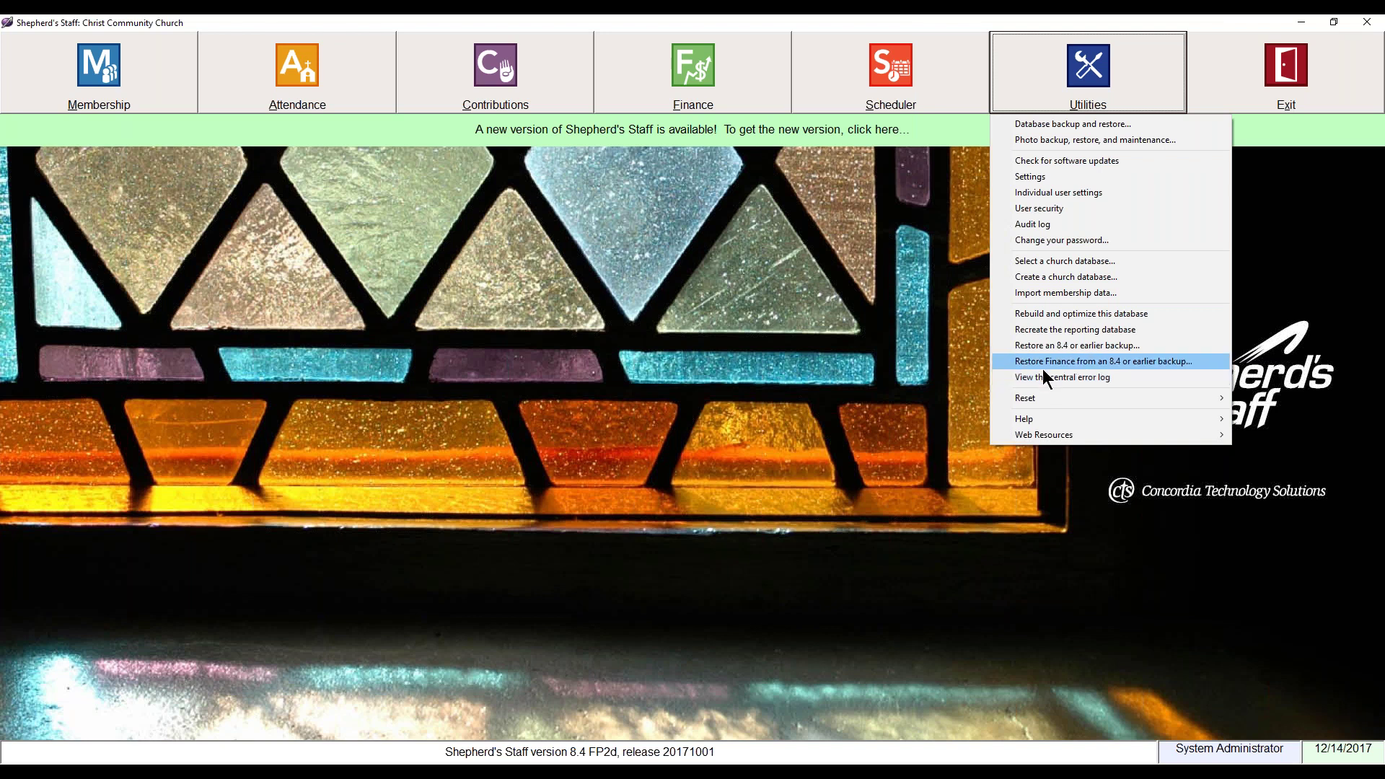
# Step: Open and cancel the 8.4-or-earlier restore, then choose Utilities > Database backup and restore
pyautogui.click(1122, 347)
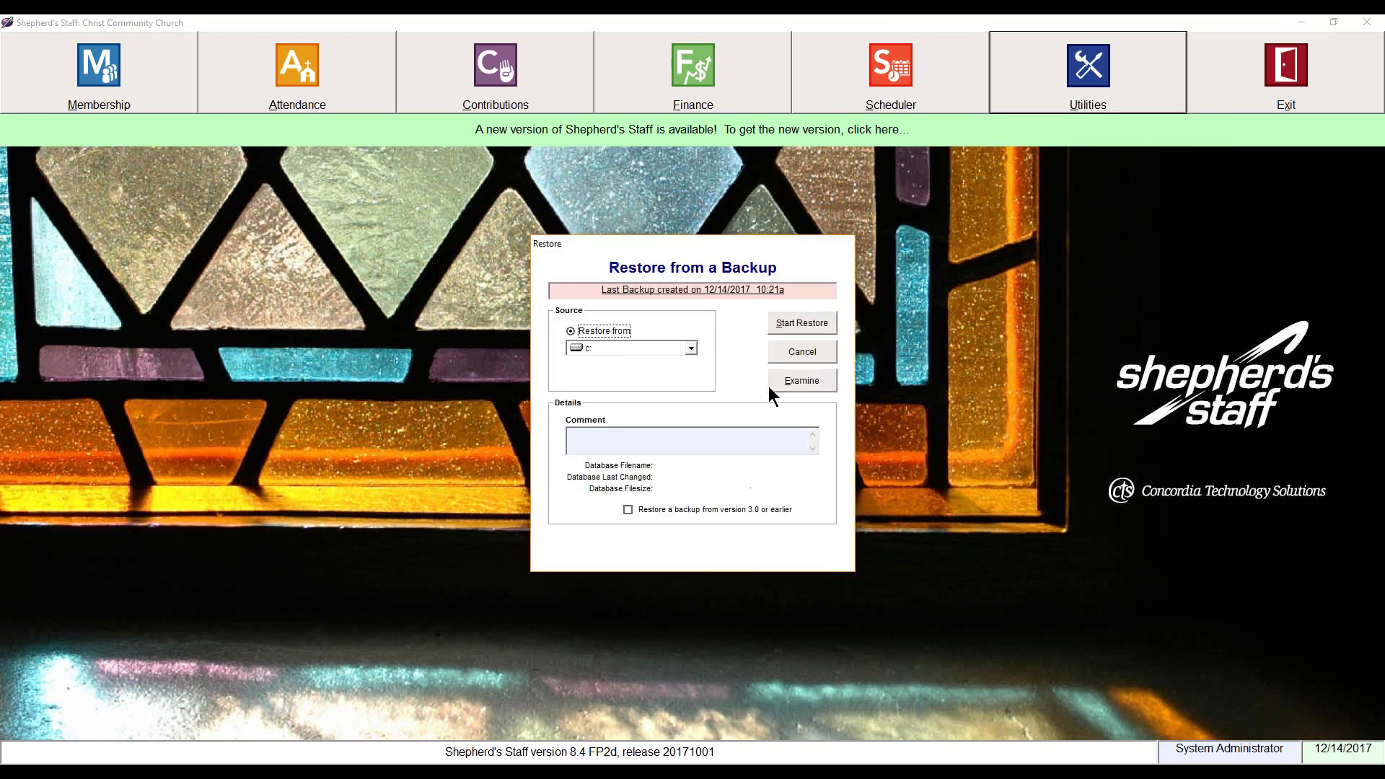
pyautogui.click(801, 353)
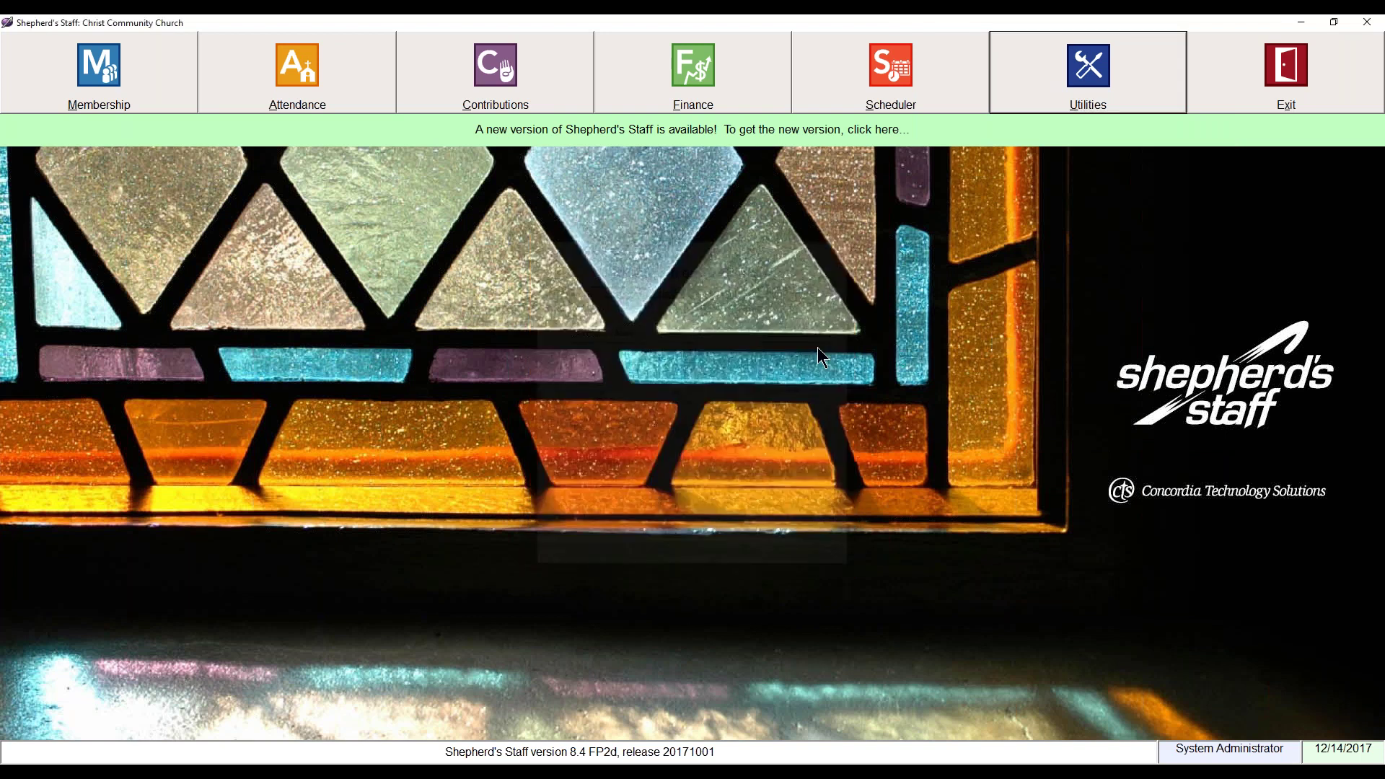
pyautogui.click(1047, 88)
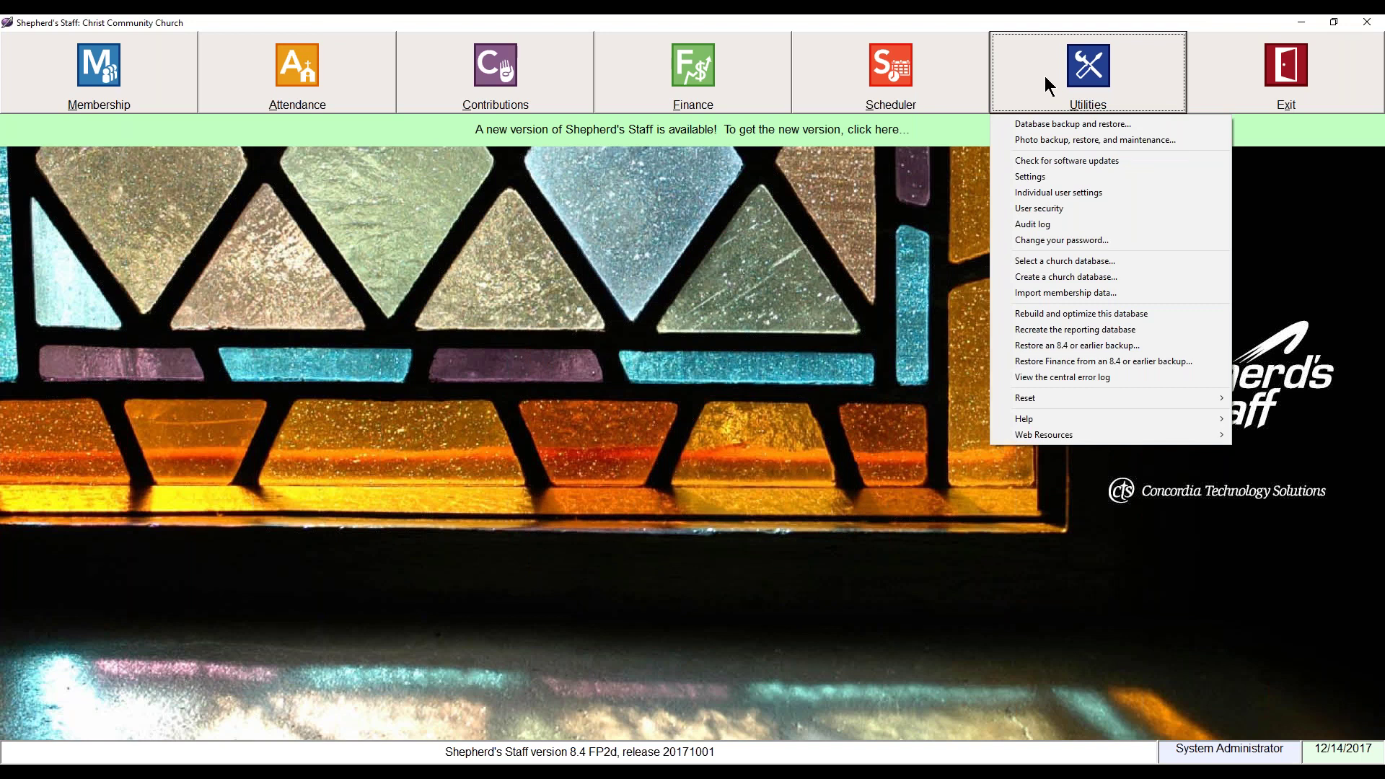
pyautogui.click(1054, 124)
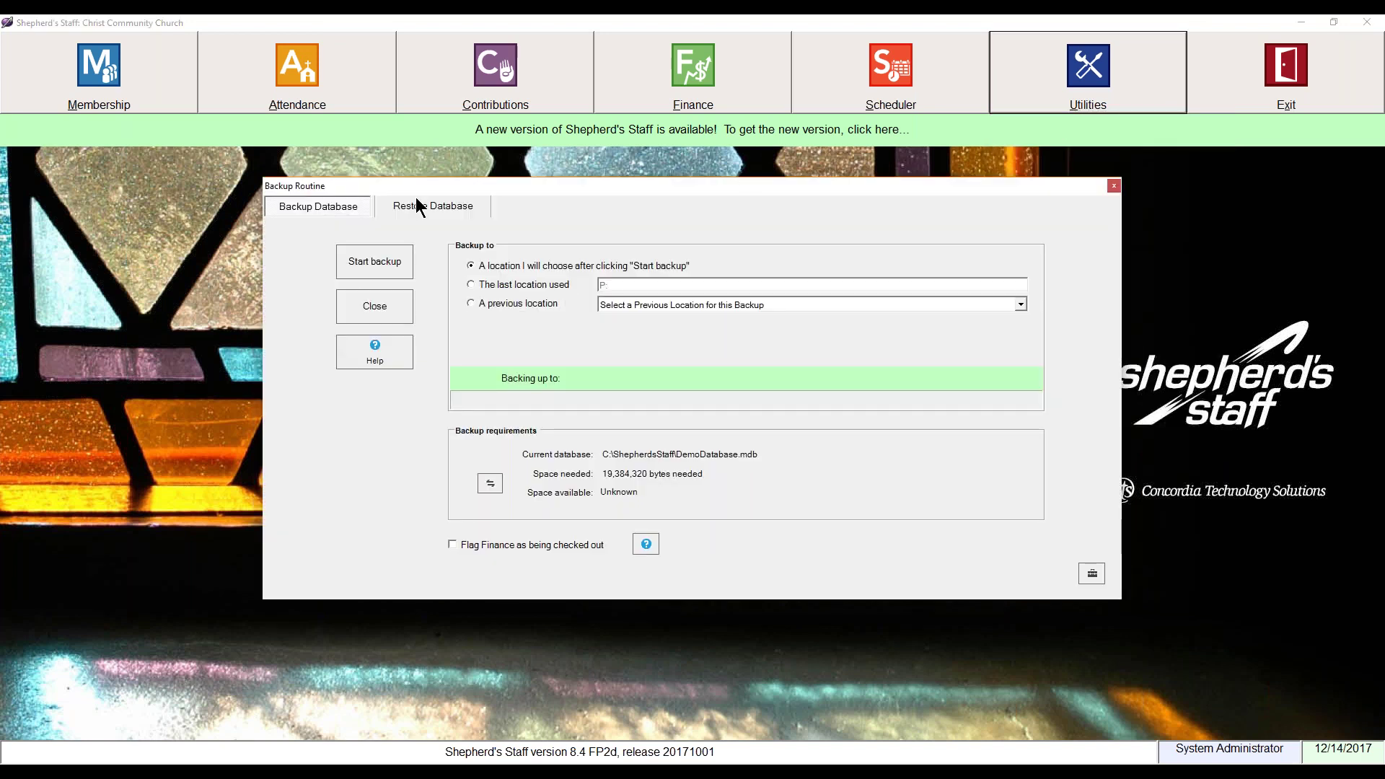
# Step: Switch the Backup Routine to its Restore Database page
pyautogui.click(410, 205)
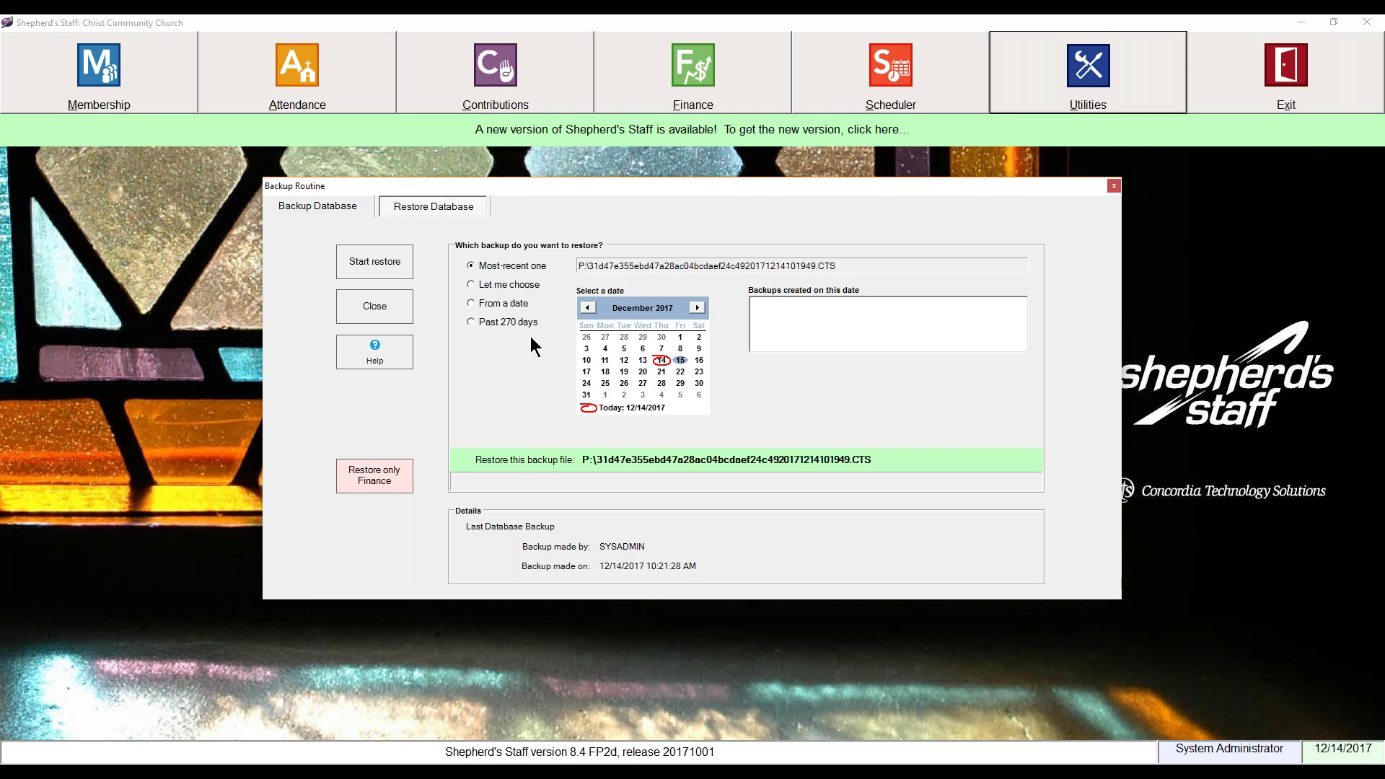
# Step: Choose the backup manually, browse December 13 and 14, pick the 9:27:04 AM backup, and close the window
pyautogui.click(515, 286)
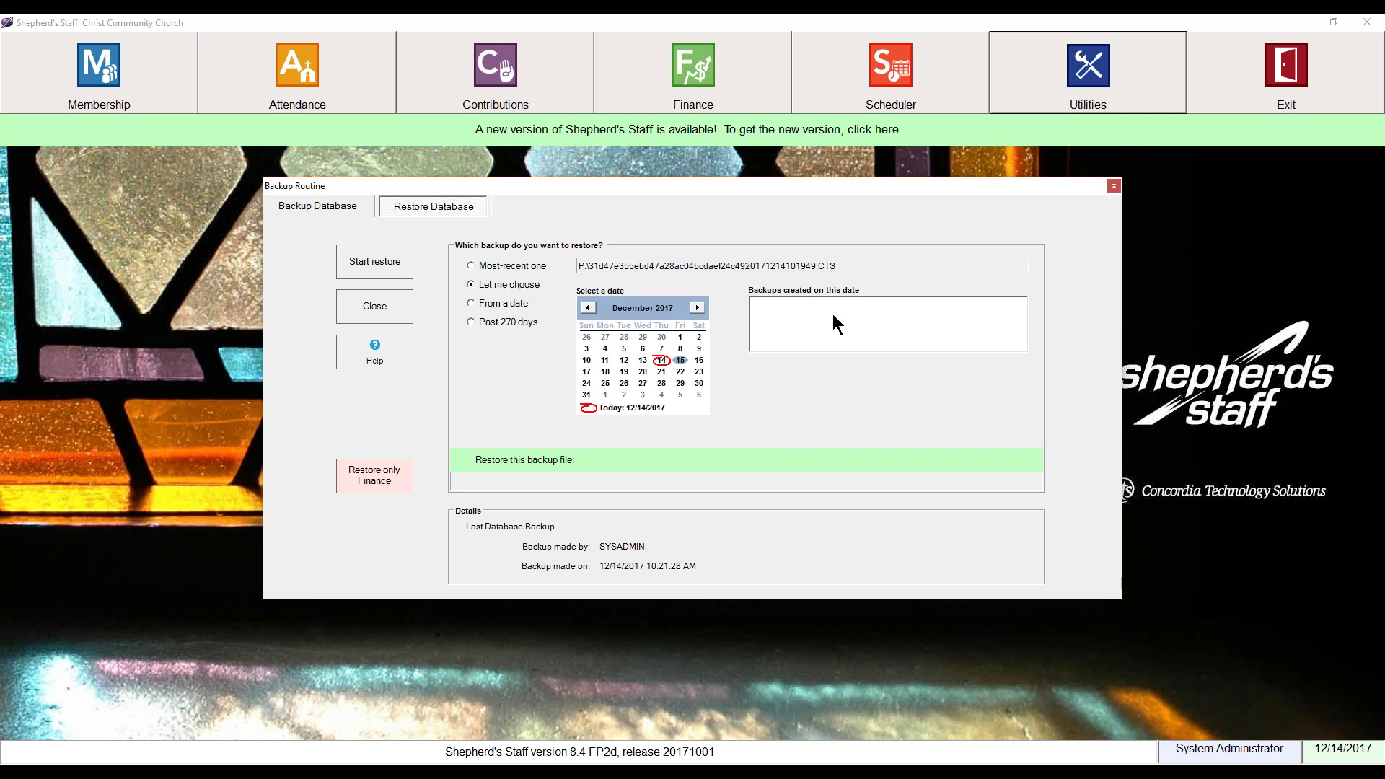
pyautogui.click(664, 359)
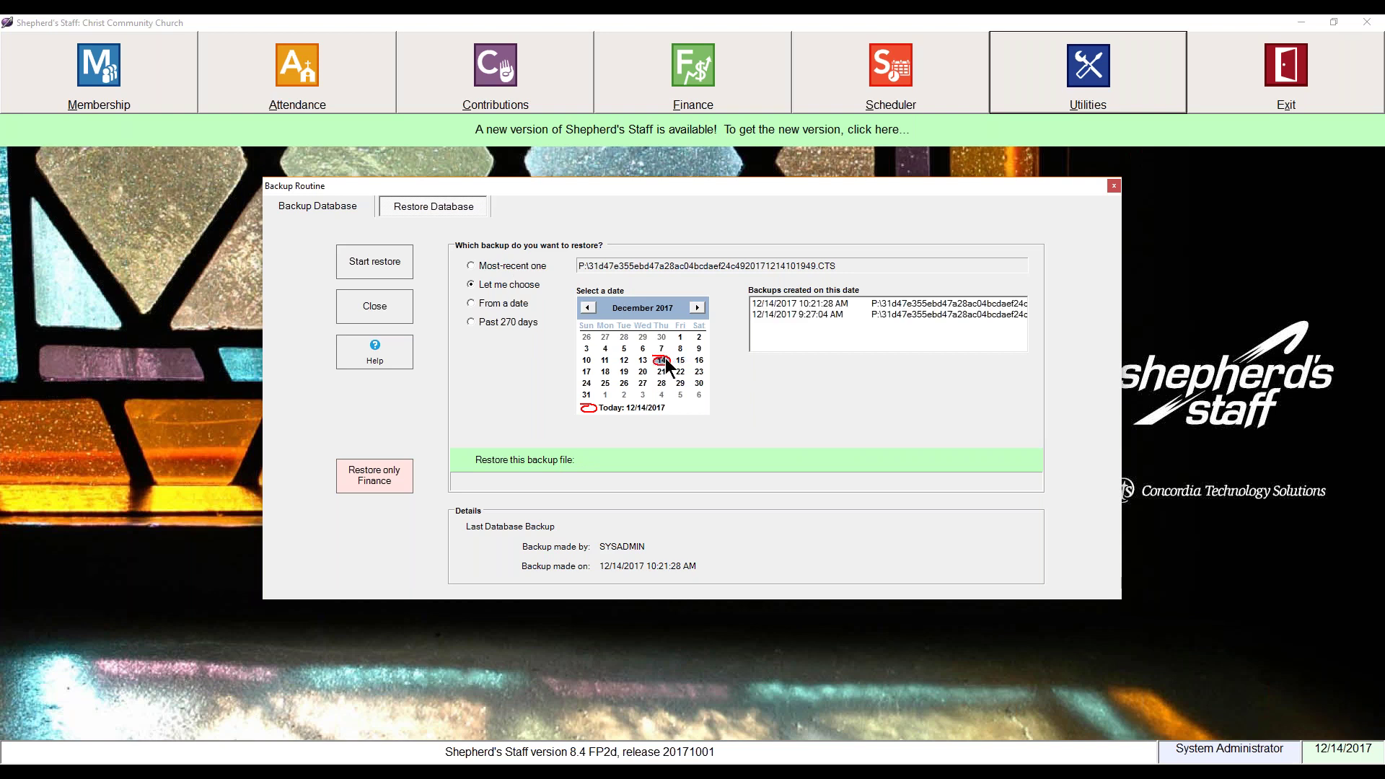
pyautogui.click(645, 361)
pyautogui.click(659, 361)
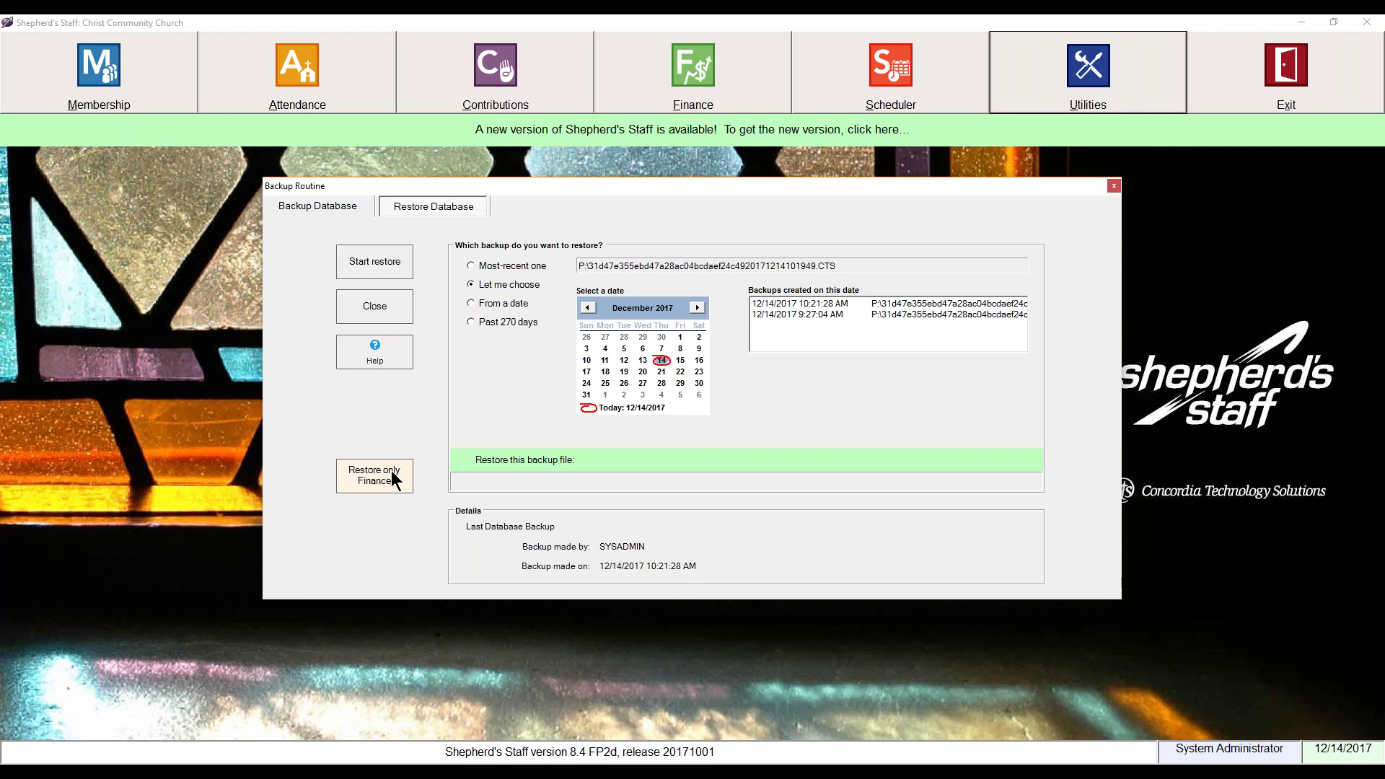
pyautogui.click(775, 316)
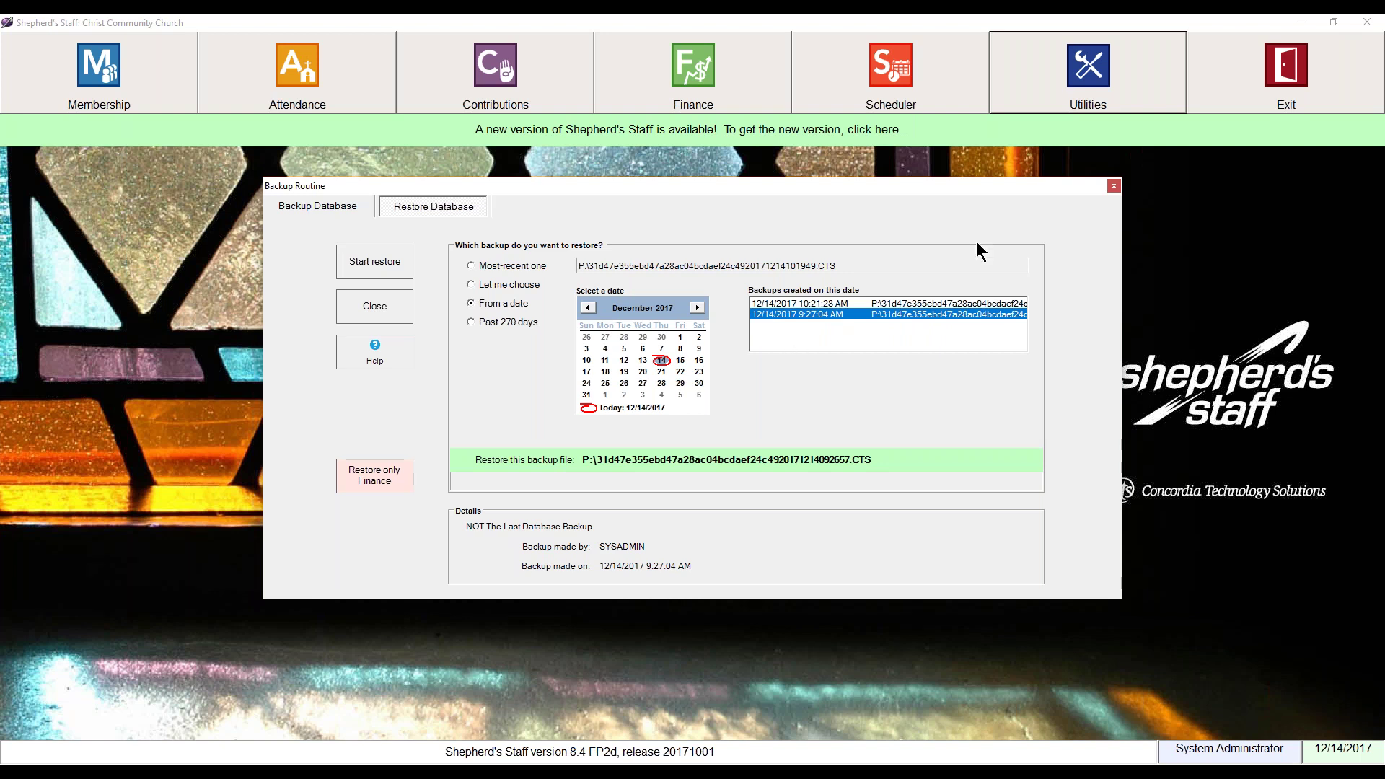
pyautogui.click(1114, 187)
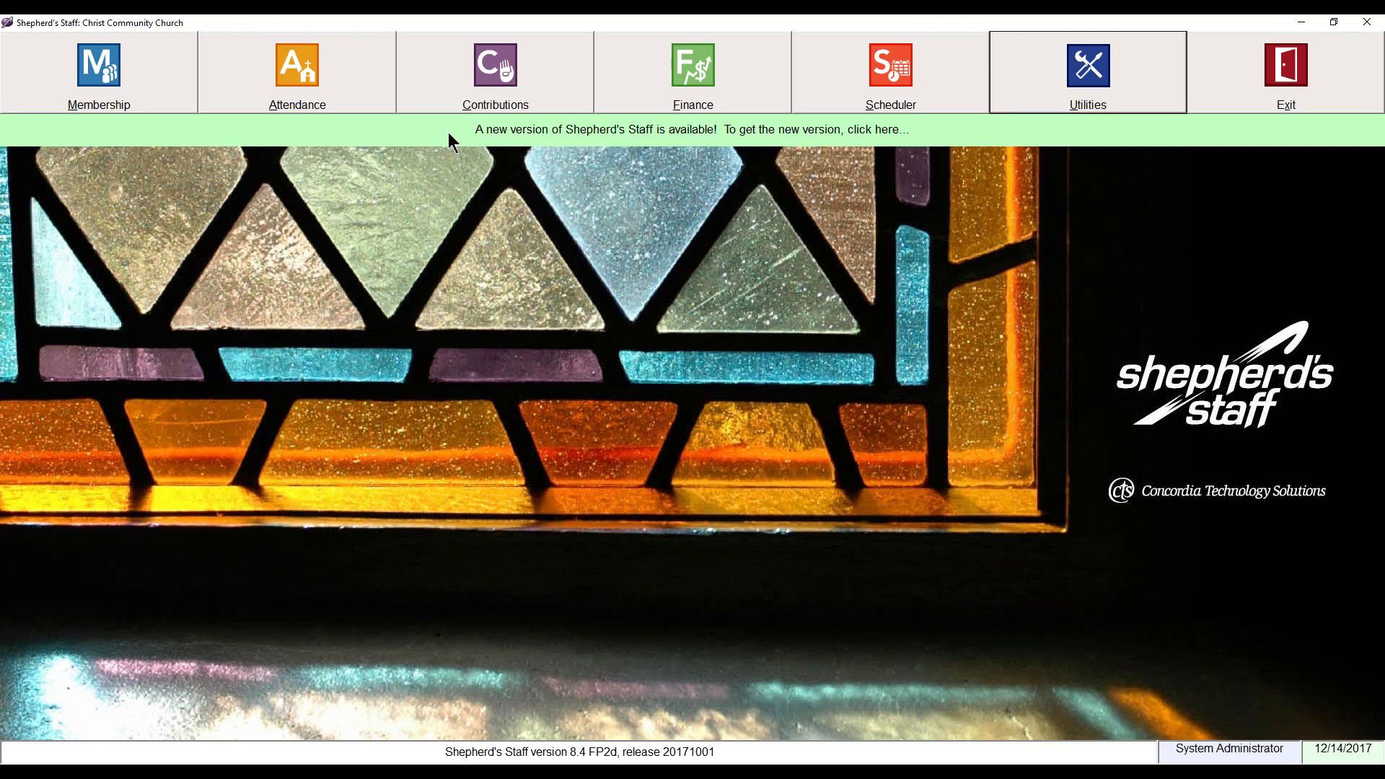
pyautogui.click(448, 135)
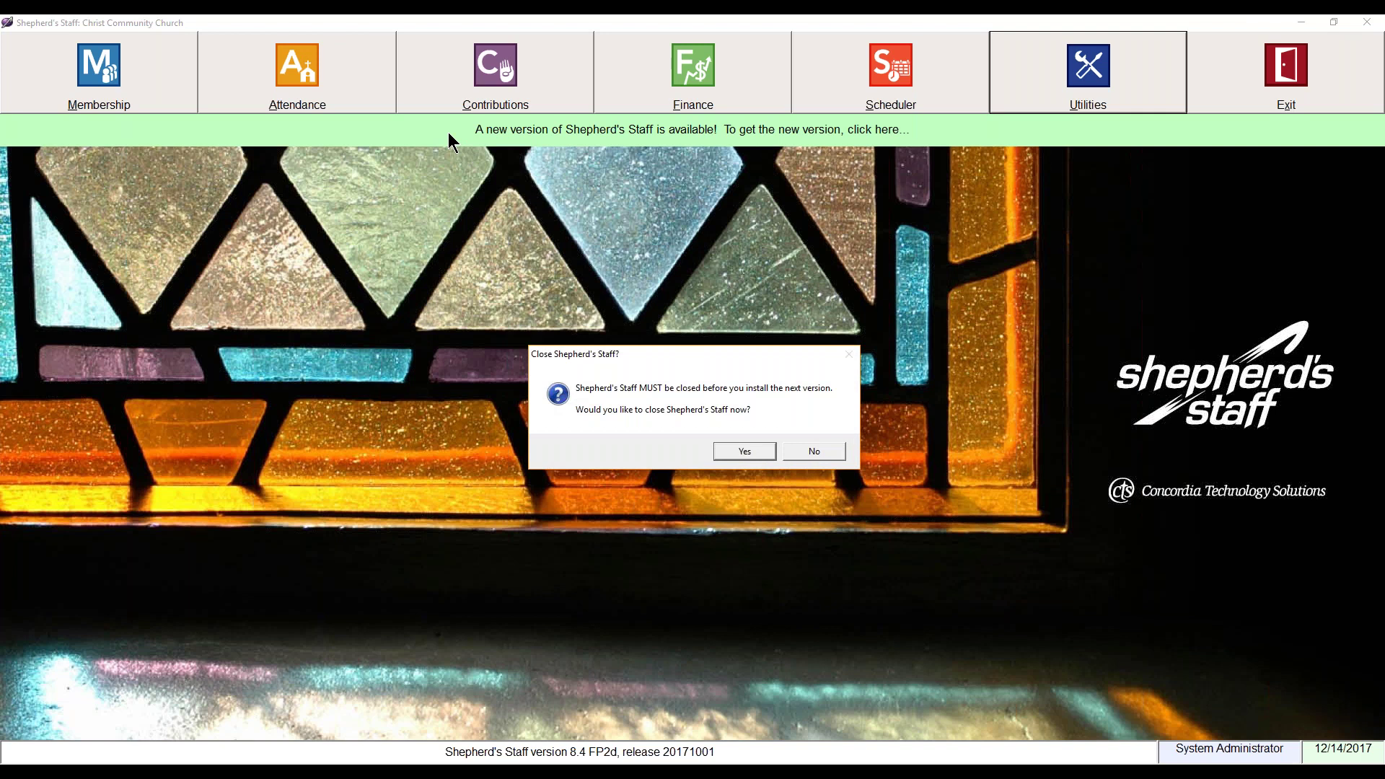
# Step: Agree to close Shepherd's Staff so the update can proceed
pyautogui.click(737, 454)
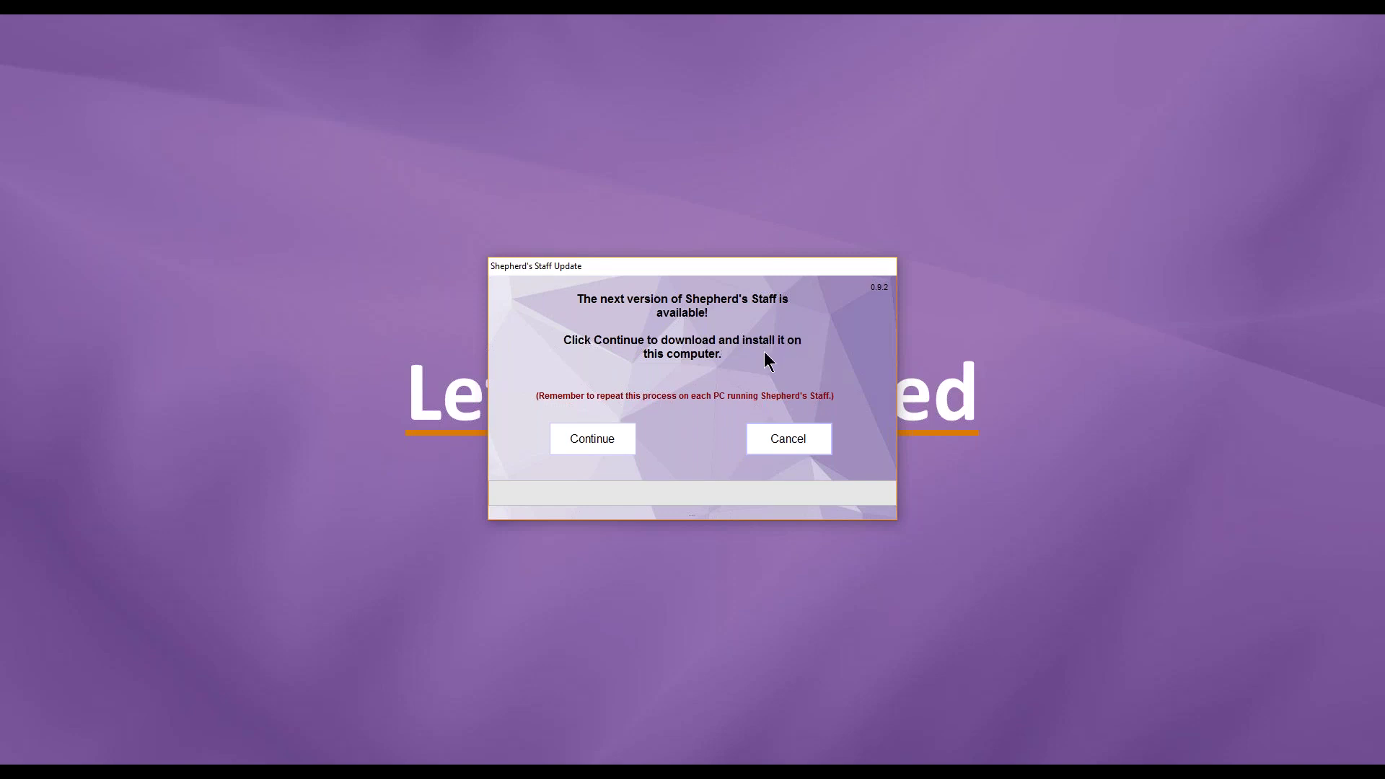
# Step: Continue to download and install Shepherd's Staff version 0.9.2
pyautogui.click(594, 447)
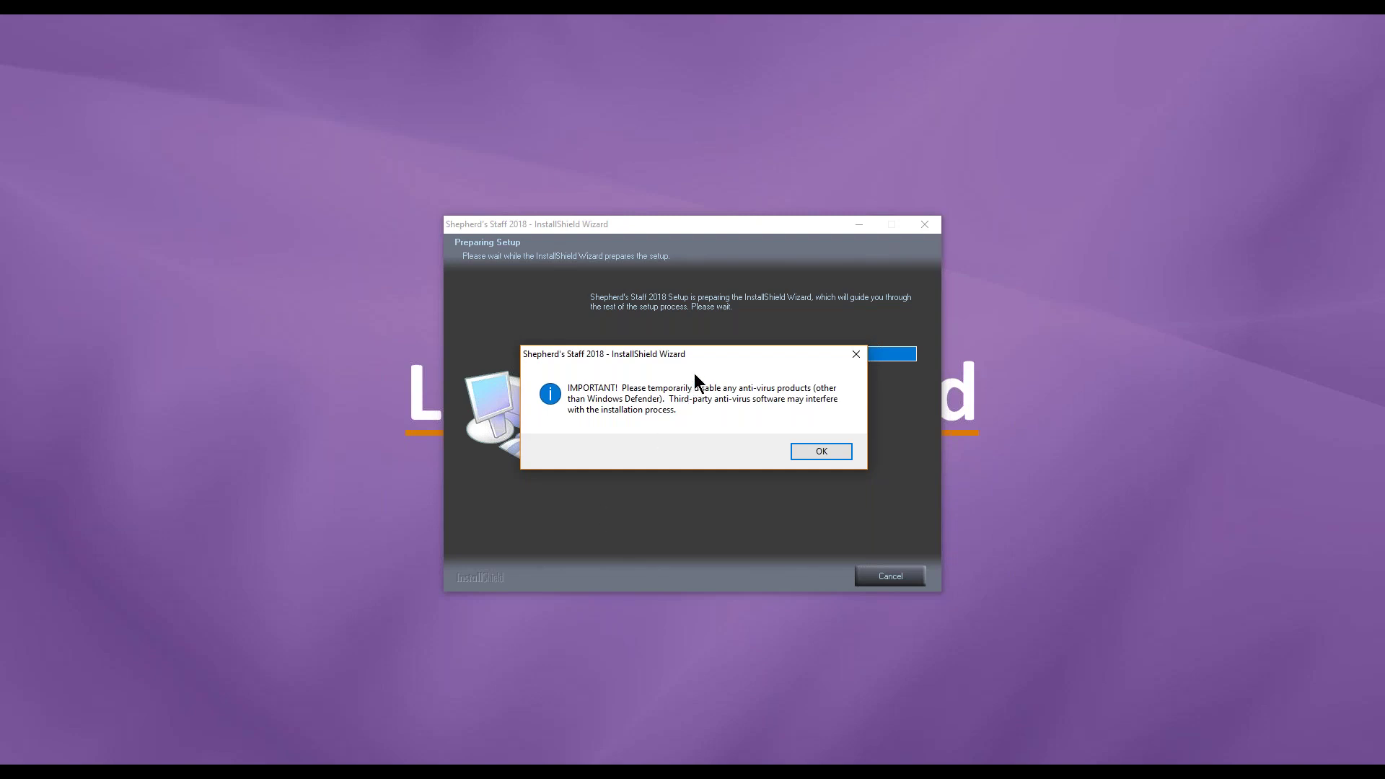
# Step: Move aside and dismiss the installer's third-party anti-virus warning
pyautogui.moveTo(703, 357); pyautogui.dragTo(717, 353)
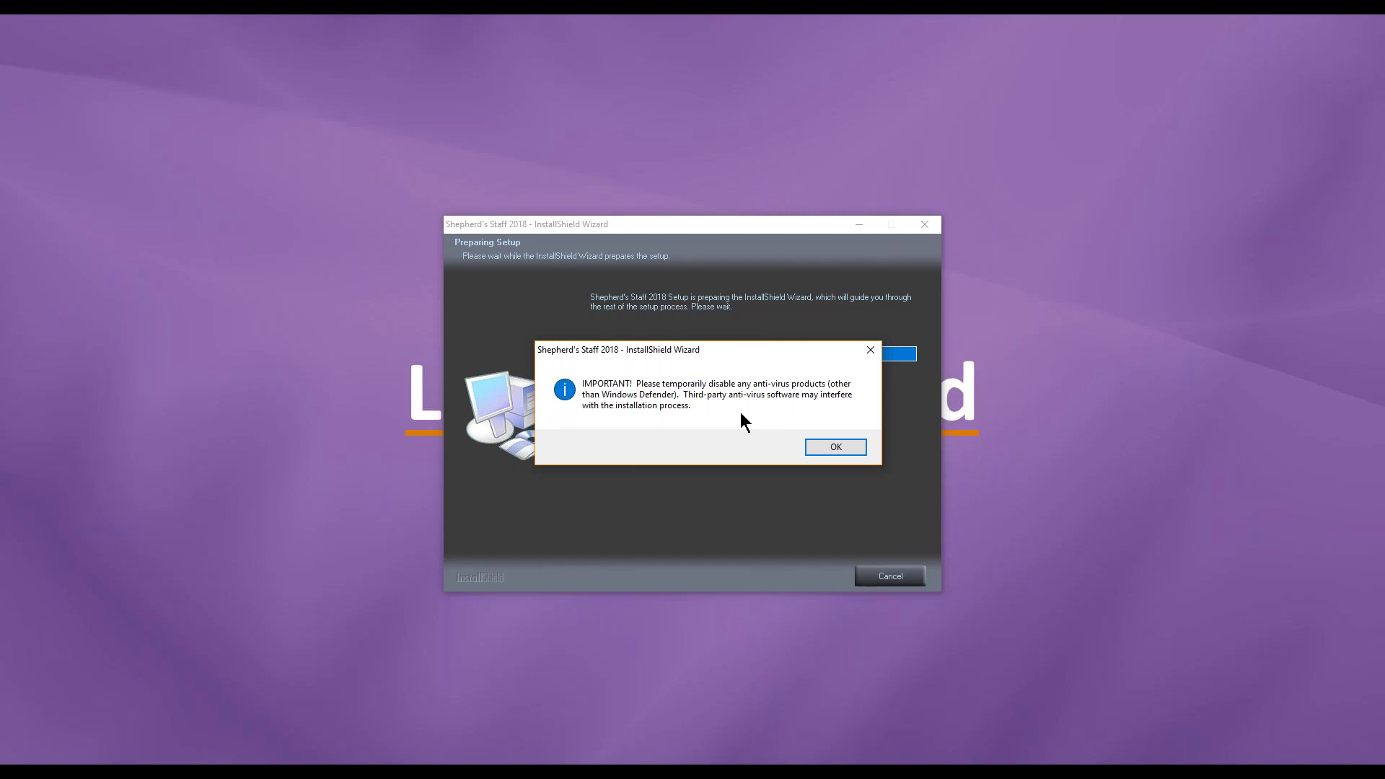
pyautogui.click(833, 445)
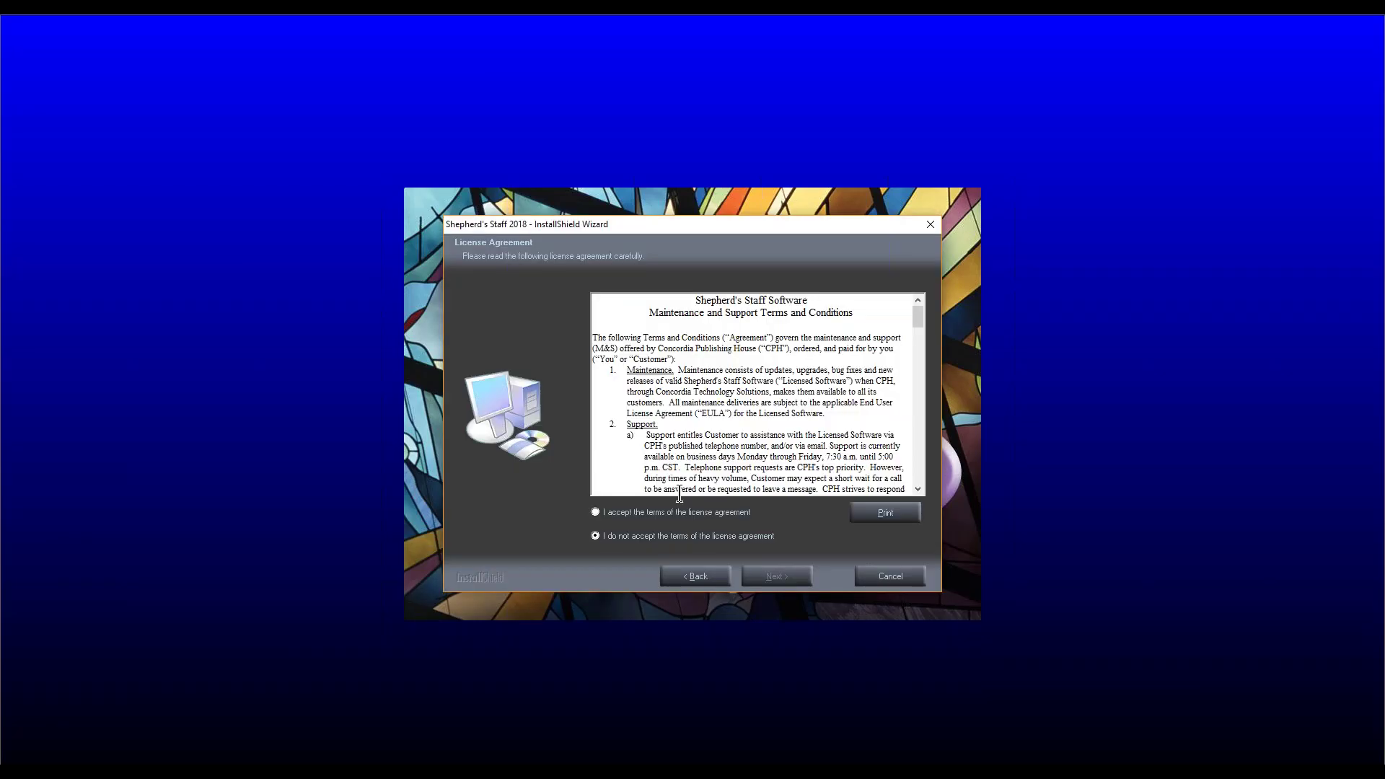
# Step: Accept the licence, update Shepherd's Staff to version 8.5, and finish without restarting
pyautogui.click(645, 515)
pyautogui.click(776, 575)
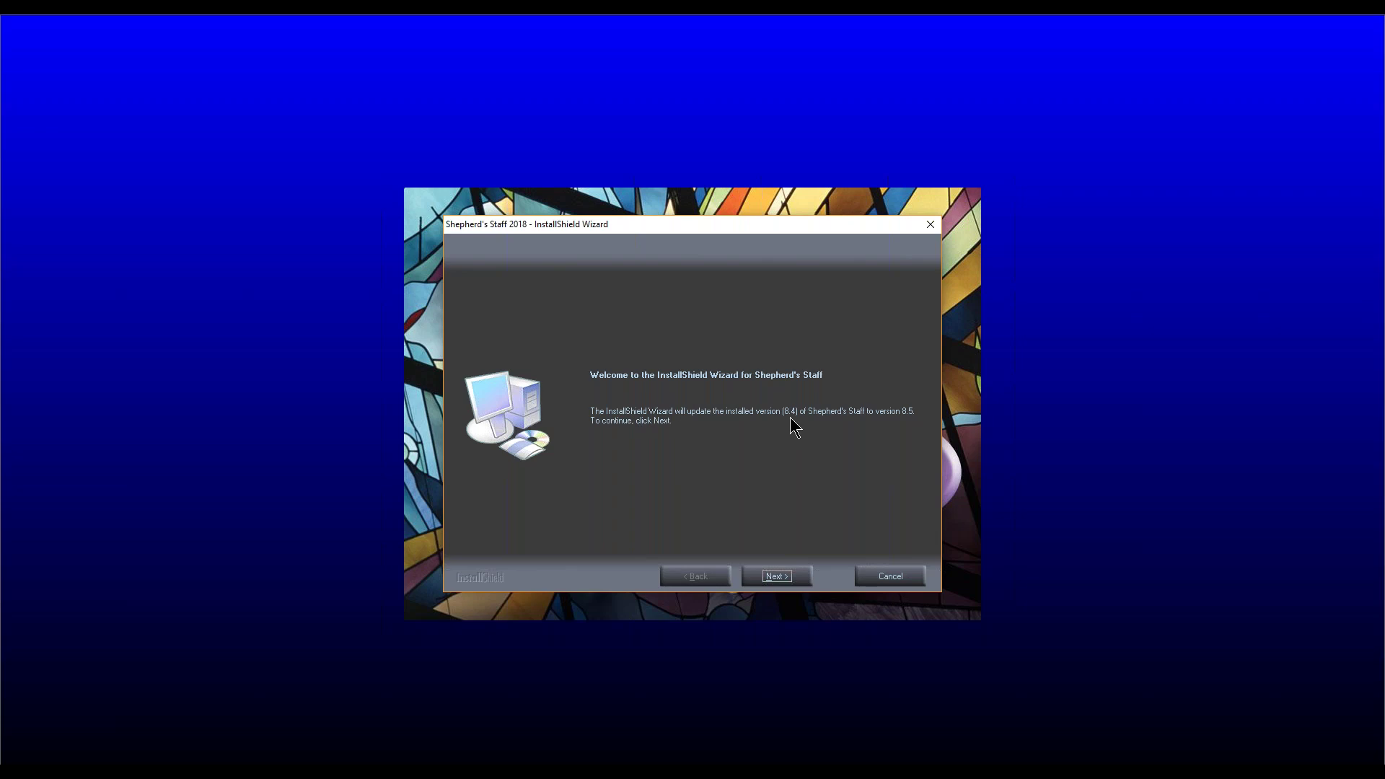
pyautogui.click(786, 576)
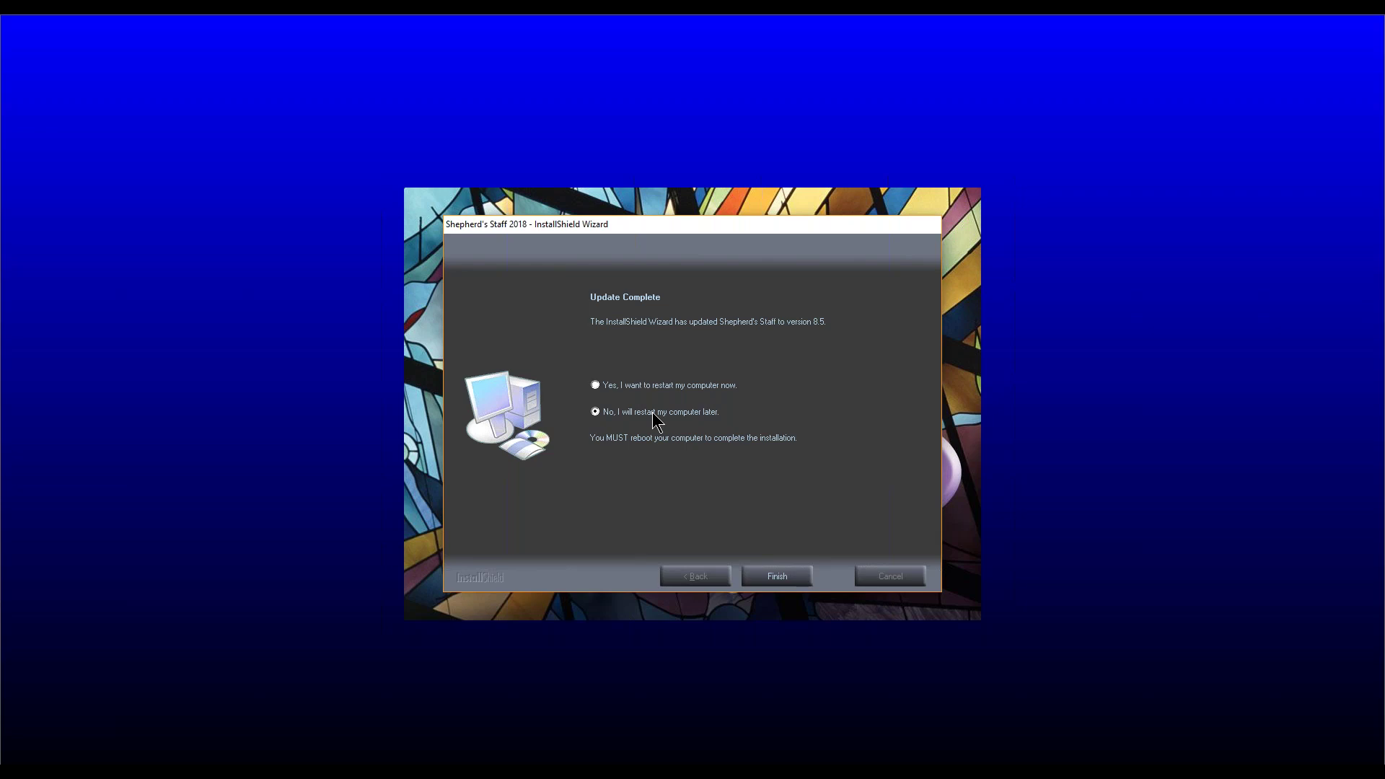
pyautogui.click(788, 576)
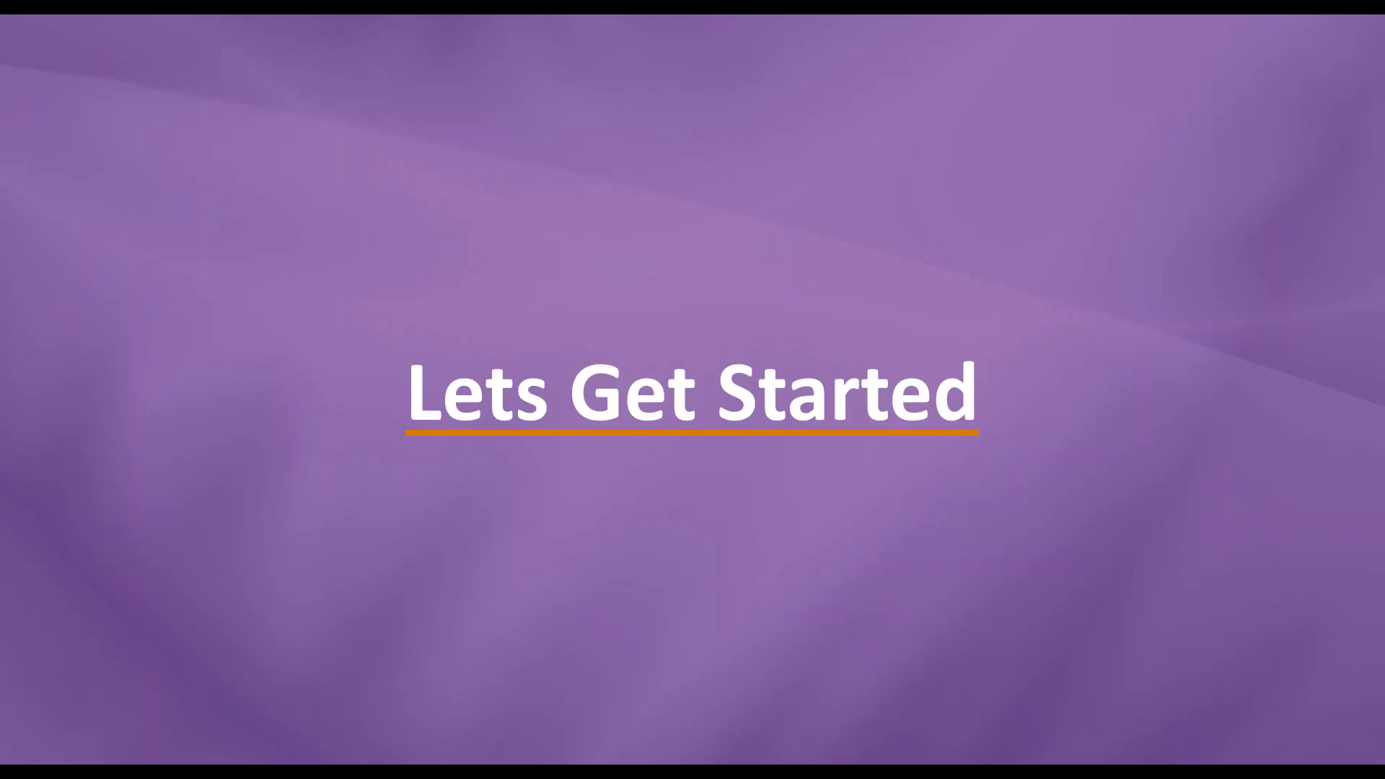
# Step: Launch Shepherd's Staff from the Start menu and sign in as the system administrator with the password
pyautogui.press('super')
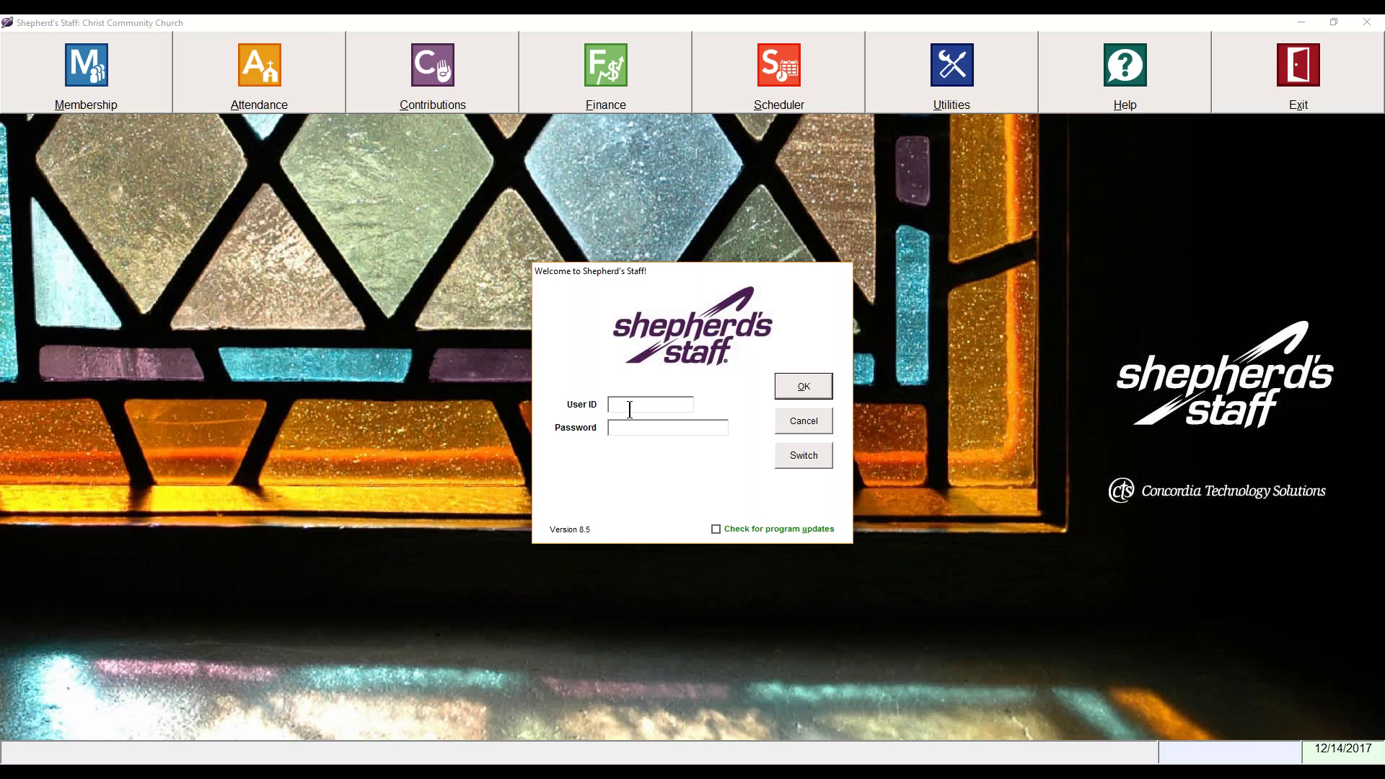
pyautogui.write('sysadmin')
pyautogui.press('Tab')
pyautogui.write('********')
pyautogui.click(719, 533)
pyautogui.click(800, 388)
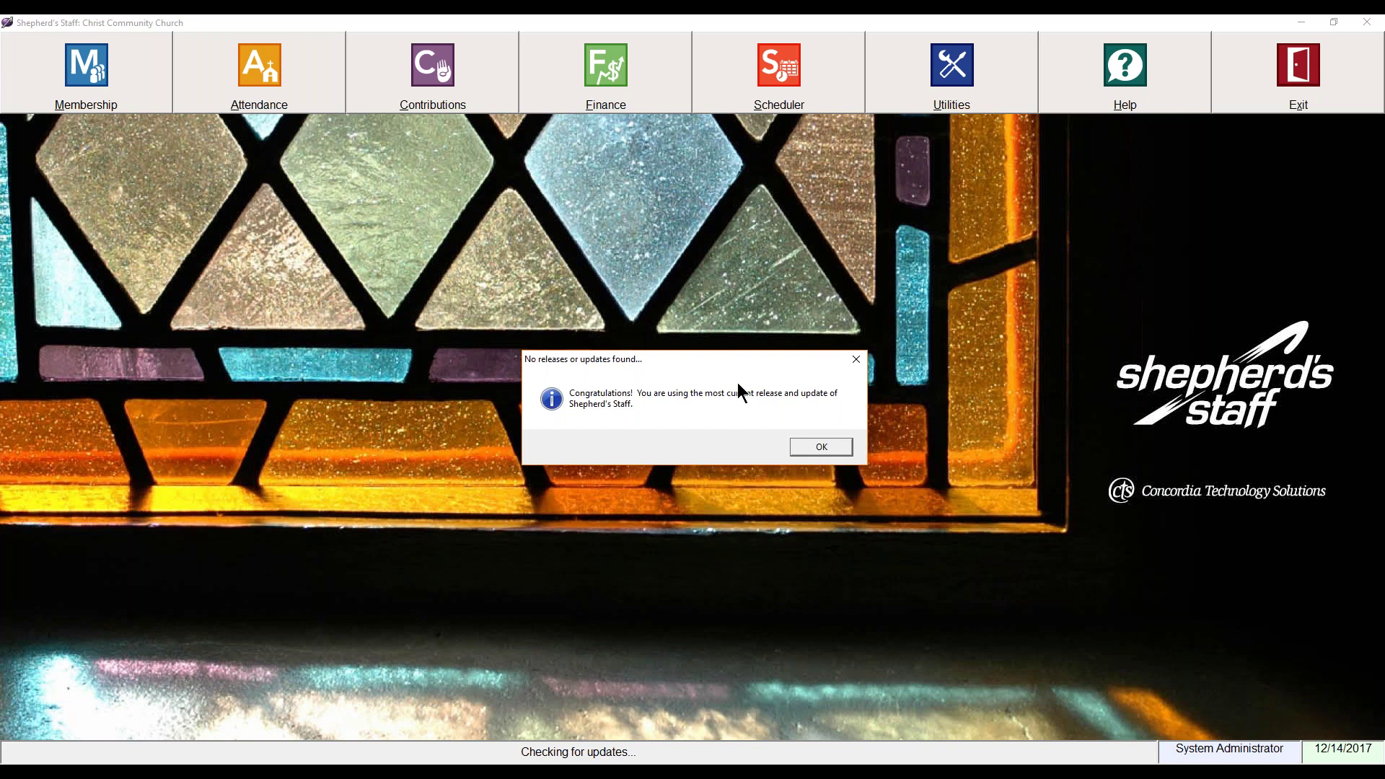
# Step: Dismiss the 'No releases or updates found' notice and open Database backup and restore from Utilities
pyautogui.click(821, 447)
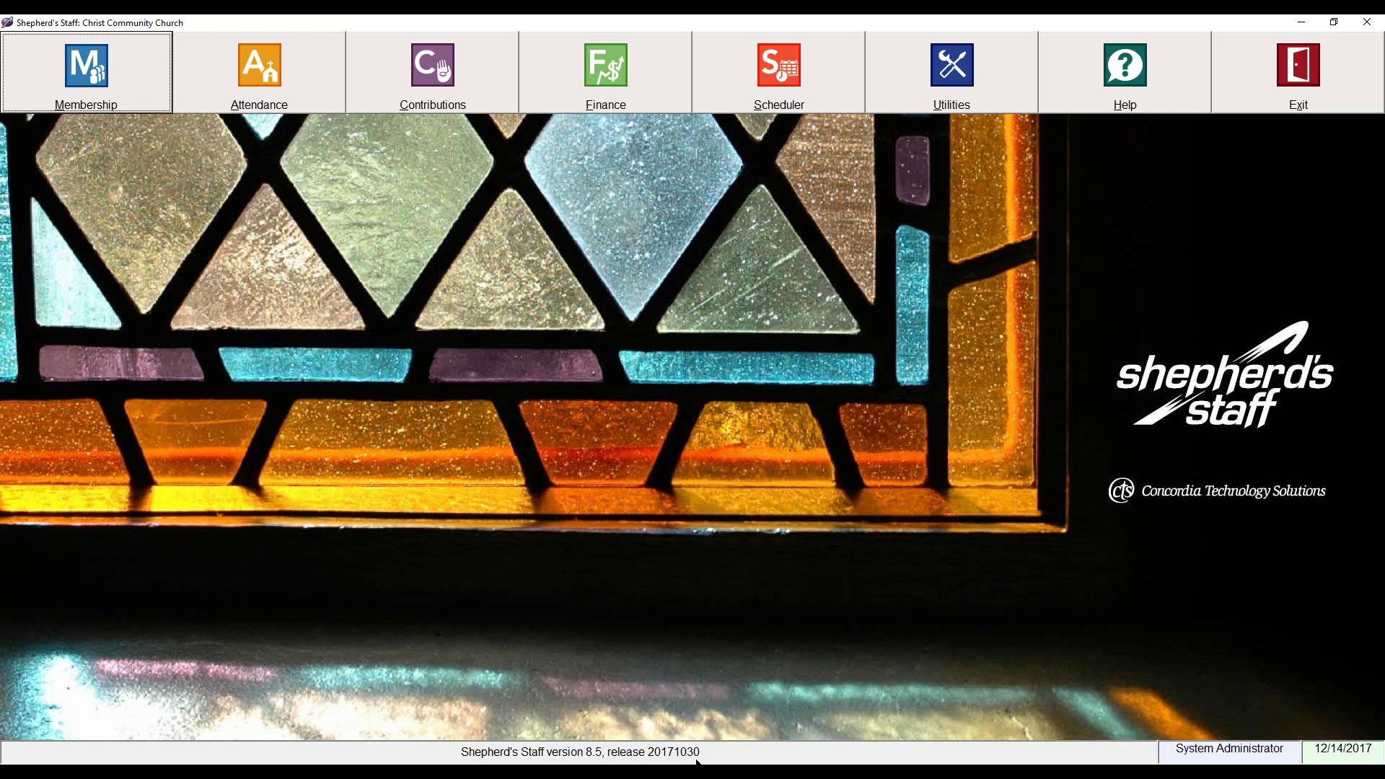
pyautogui.click(914, 90)
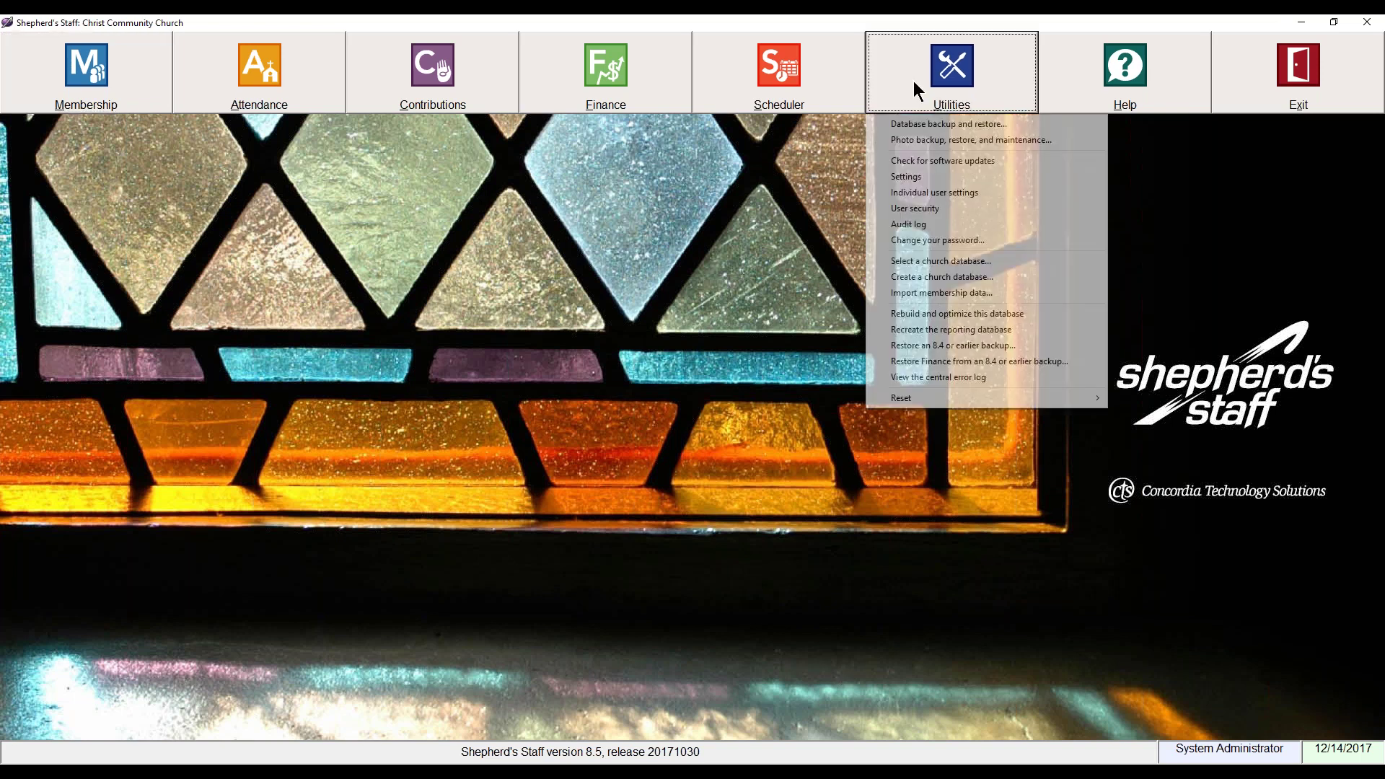
pyautogui.click(914, 123)
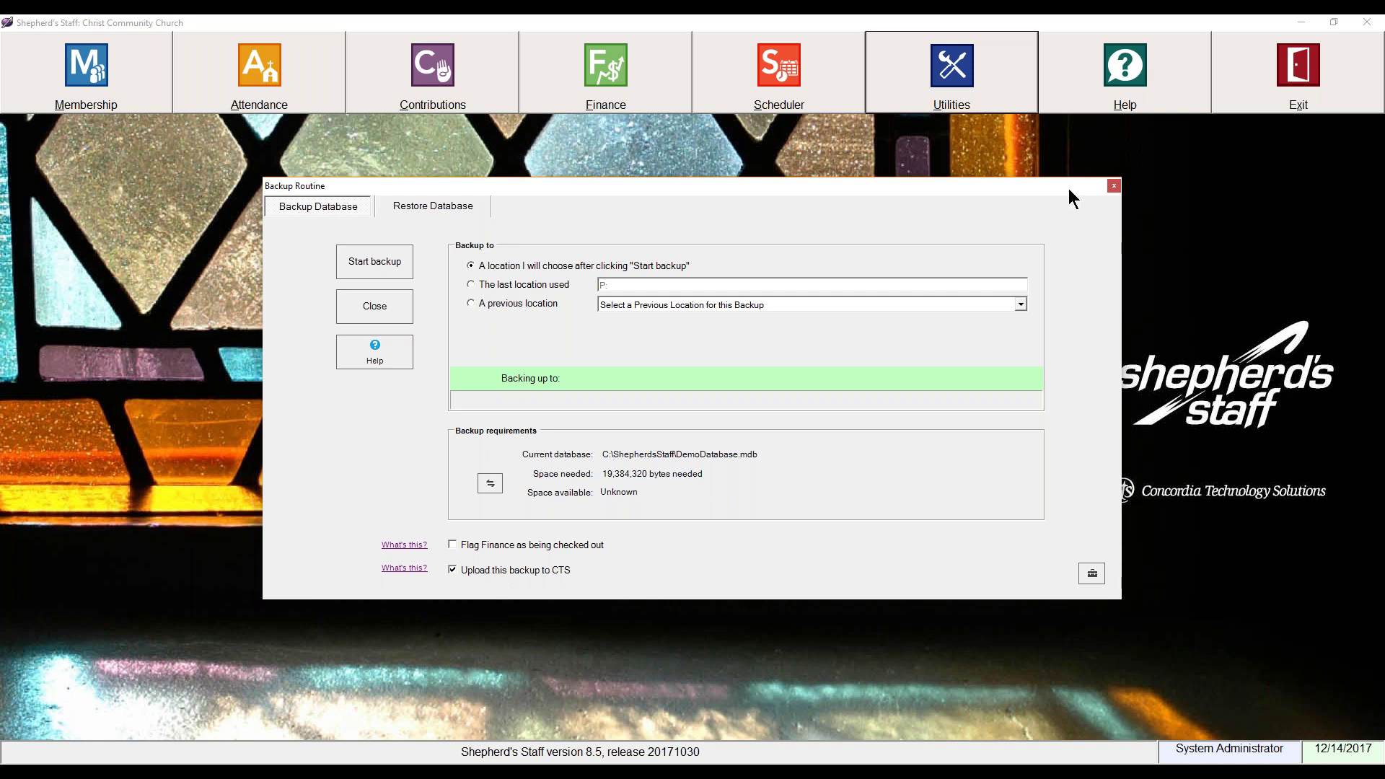
# Step: Close the Backup Routine window after reviewing its upload-to-CTS option
pyautogui.click(1112, 188)
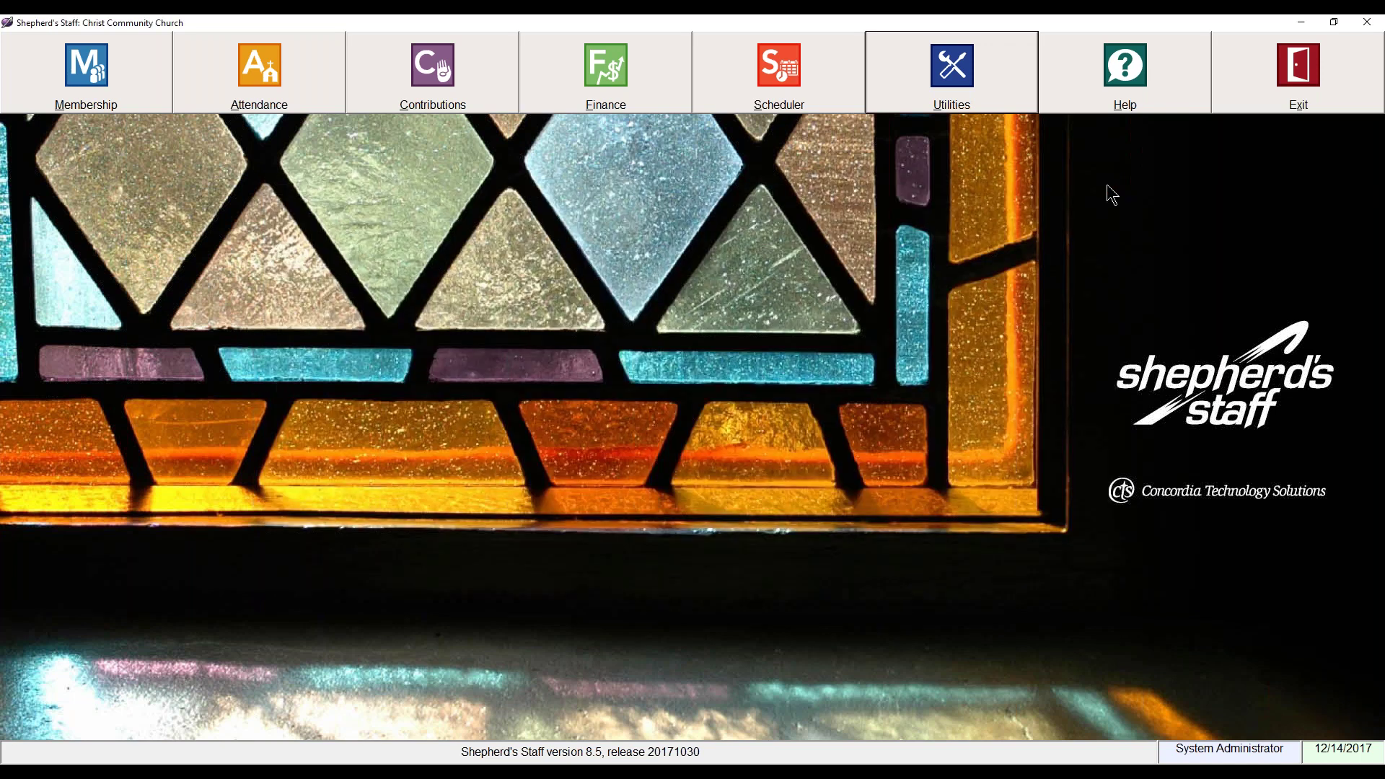
# Step: Open the Web-based User's Guide from the Help menu
pyautogui.click(1101, 78)
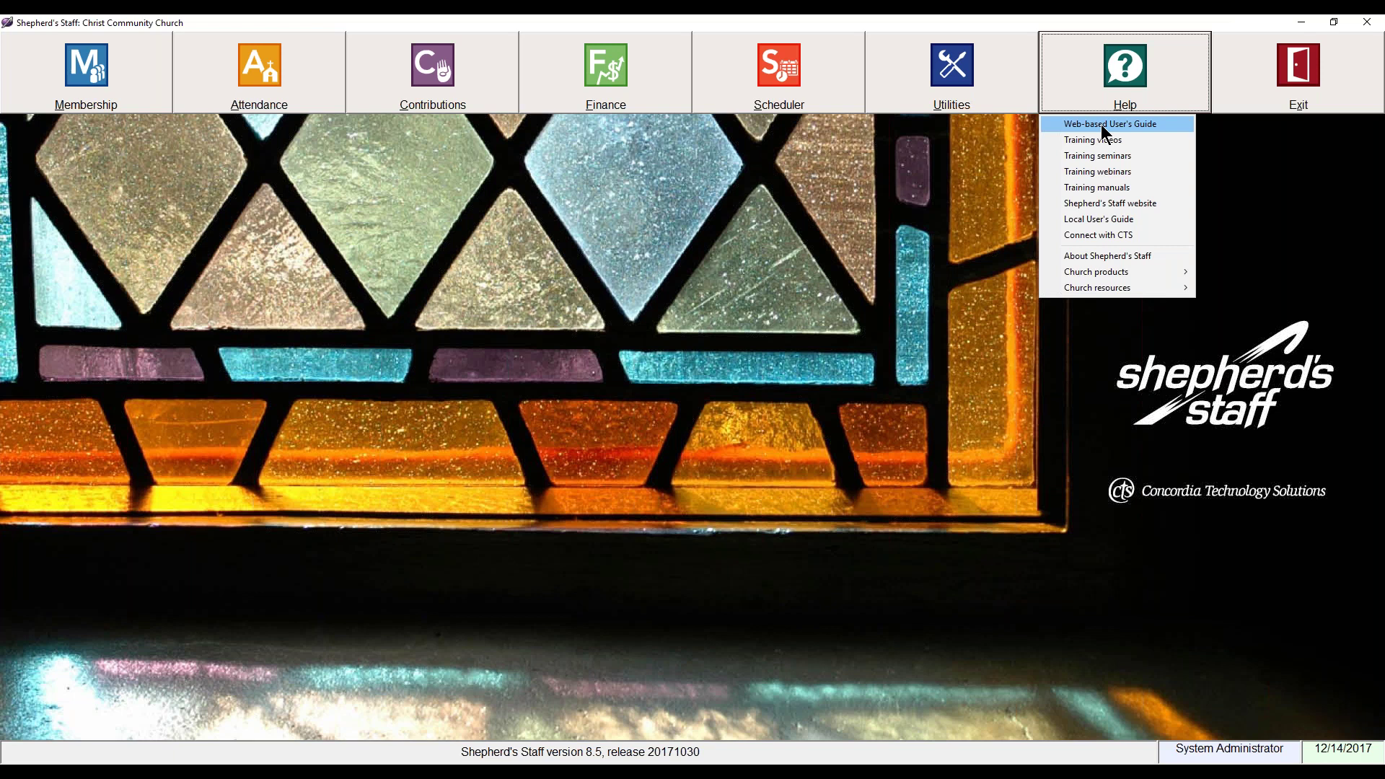
pyautogui.click(1100, 125)
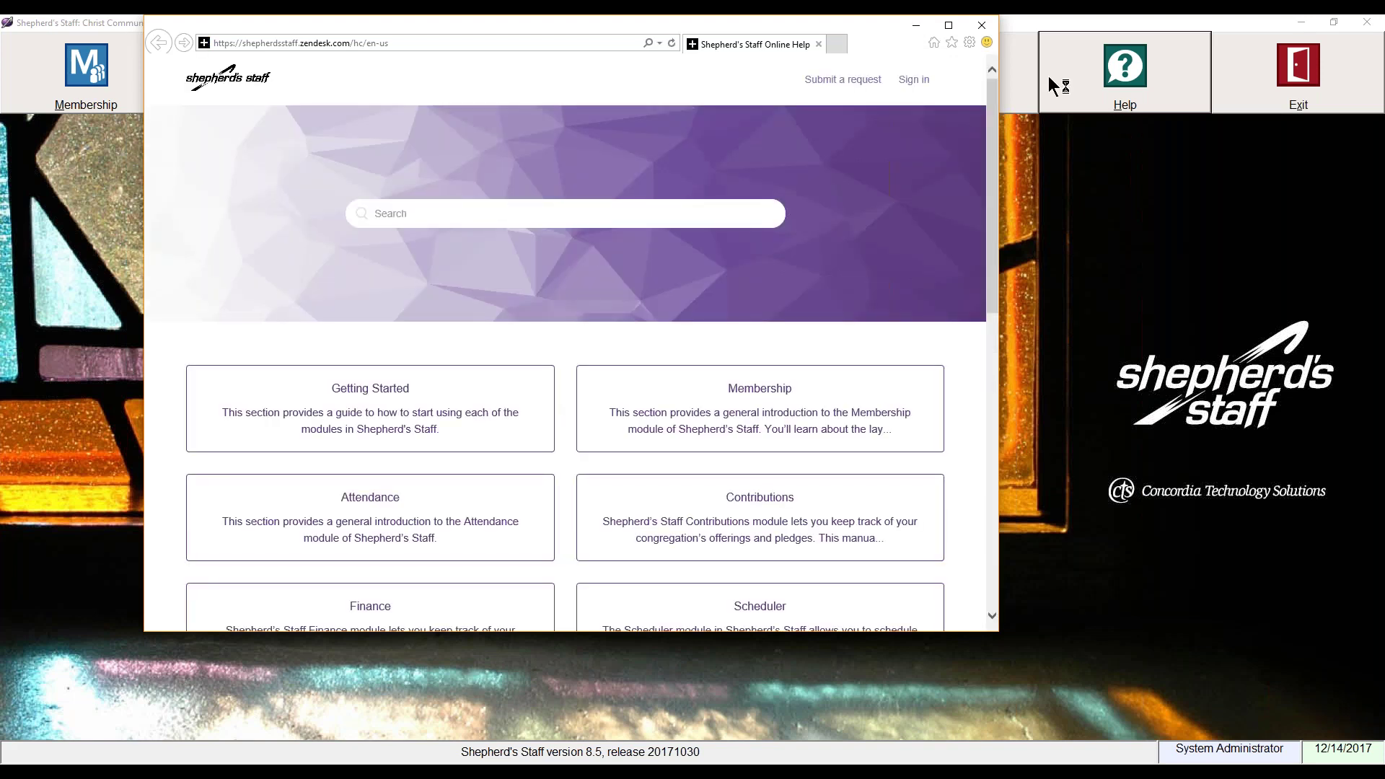
# Step: Move the help browser aside and open the Membership section of the online help
pyautogui.moveTo(750, 26); pyautogui.dragTo(889, 70)
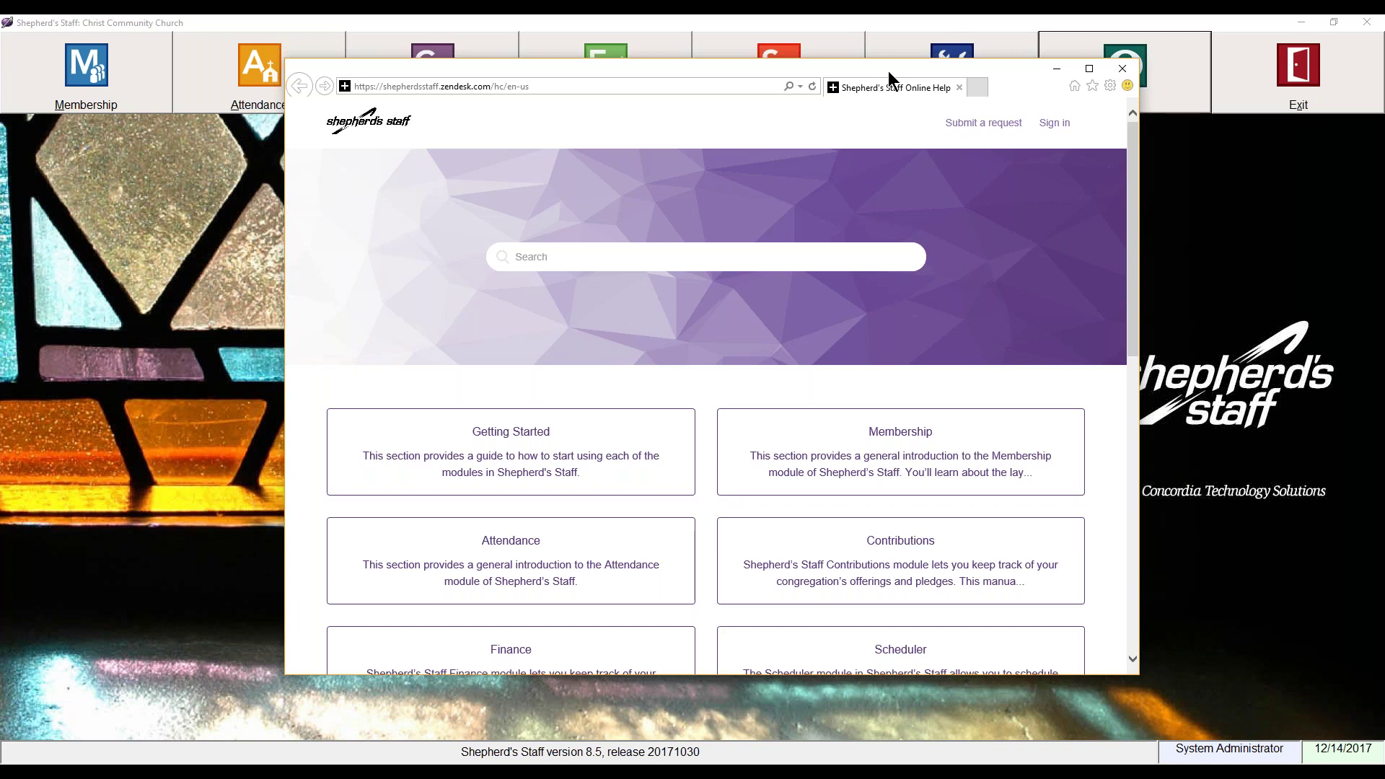
pyautogui.scroll(-3, 850, 407)
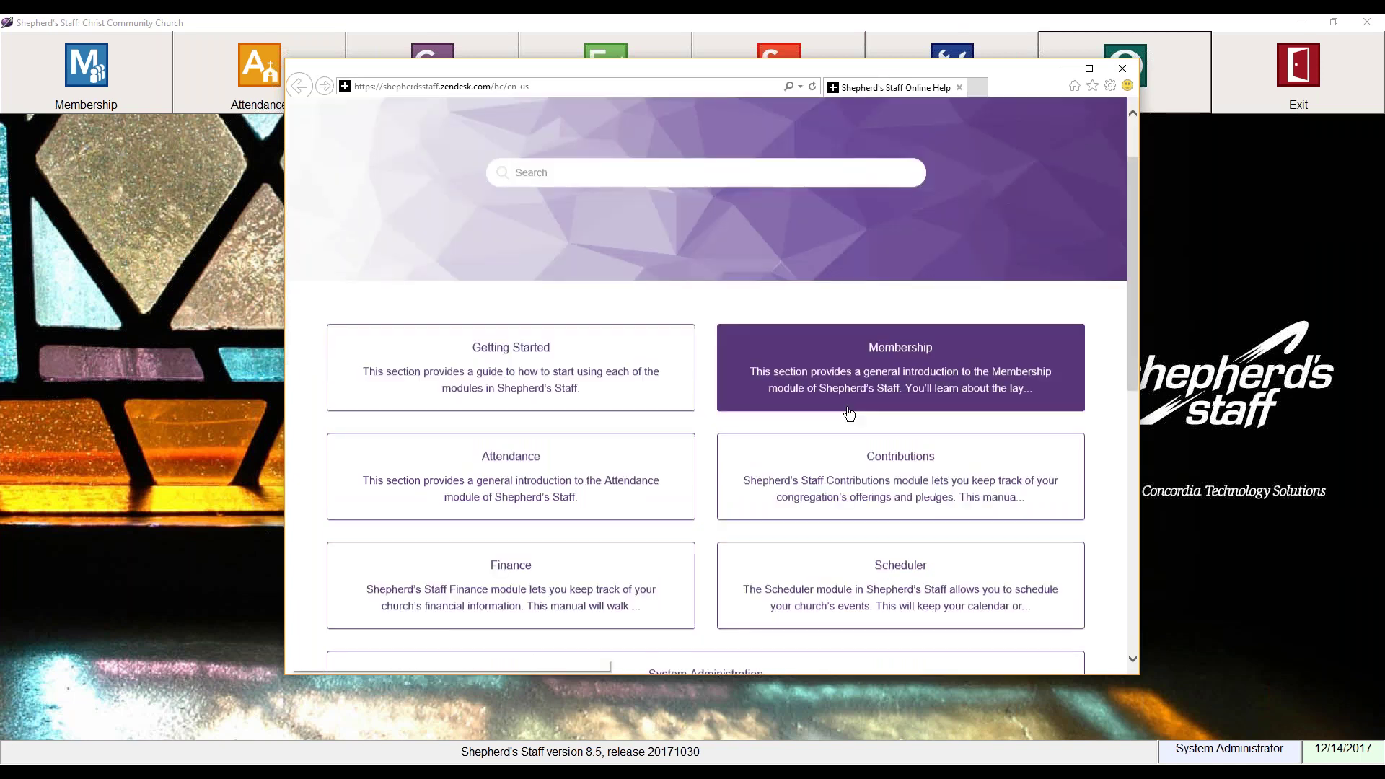
pyautogui.click(868, 298)
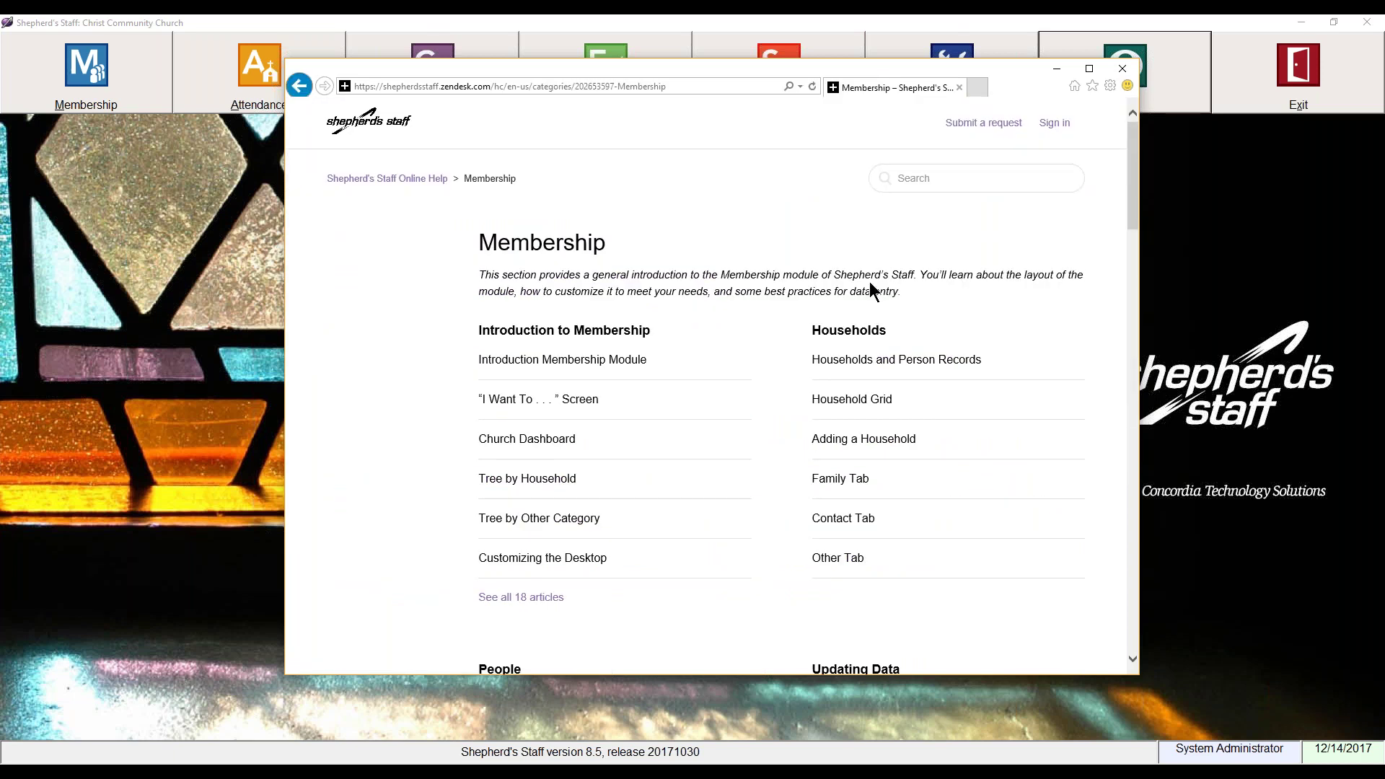
pyautogui.scroll(-3, 869, 282)
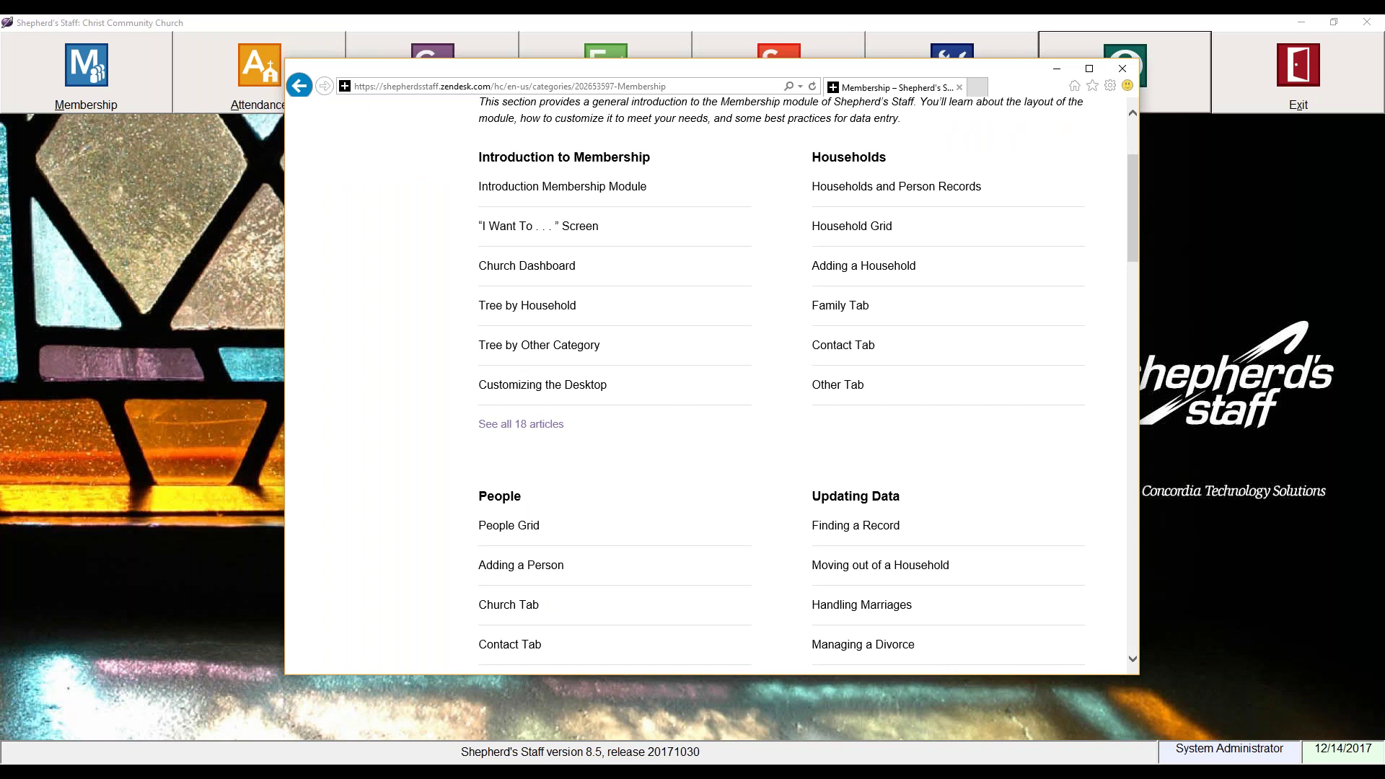
# Step: Read through the Adding a Person article, then go back to the help home page
pyautogui.click(532, 568)
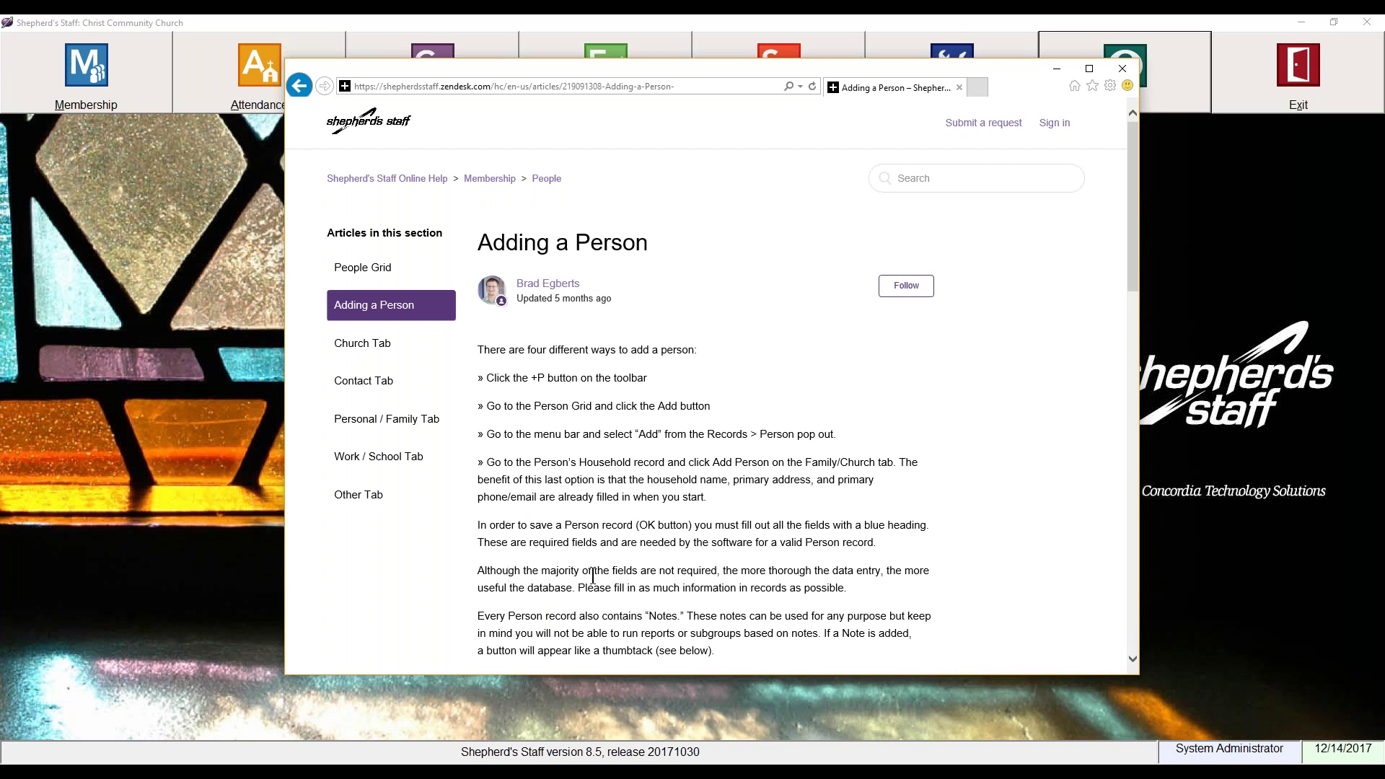
pyautogui.scroll(-2, 592, 575)
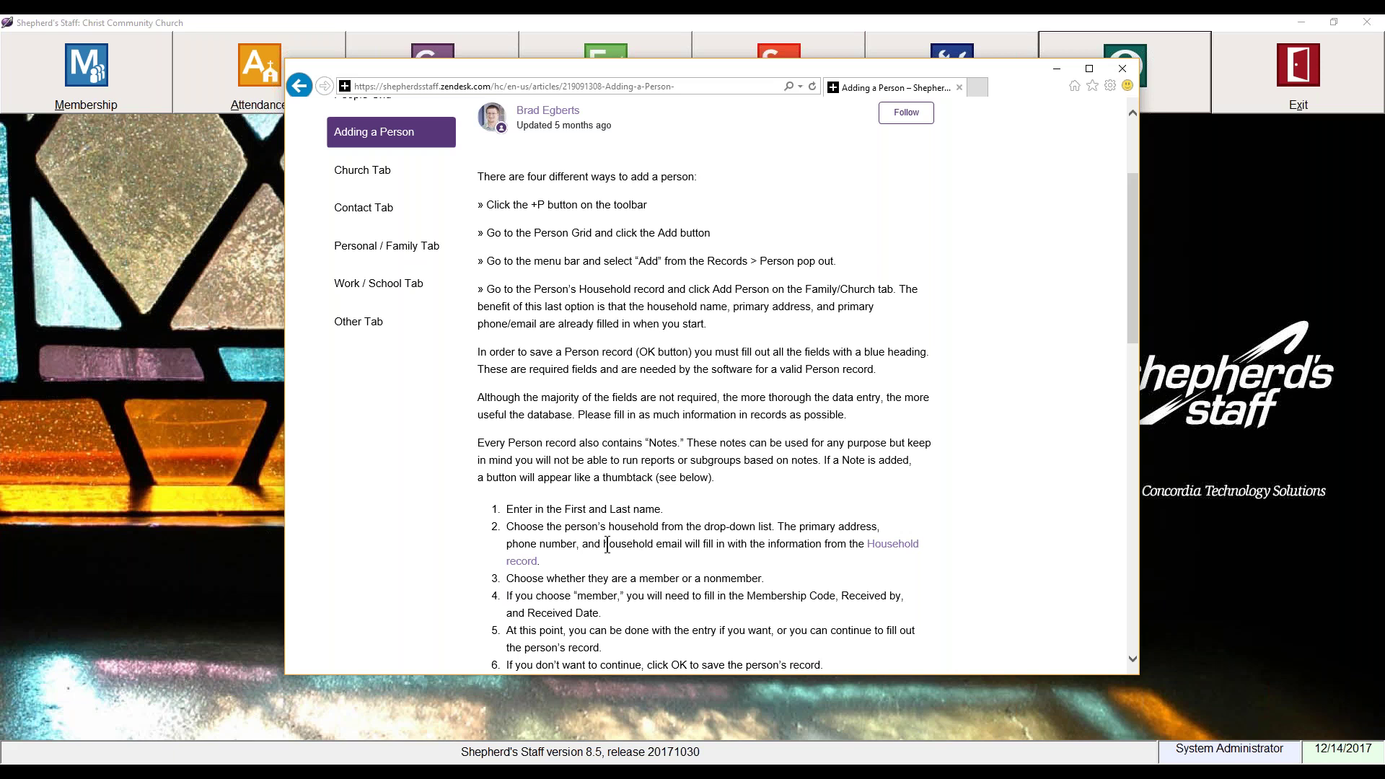
pyautogui.scroll(-2, 606, 545)
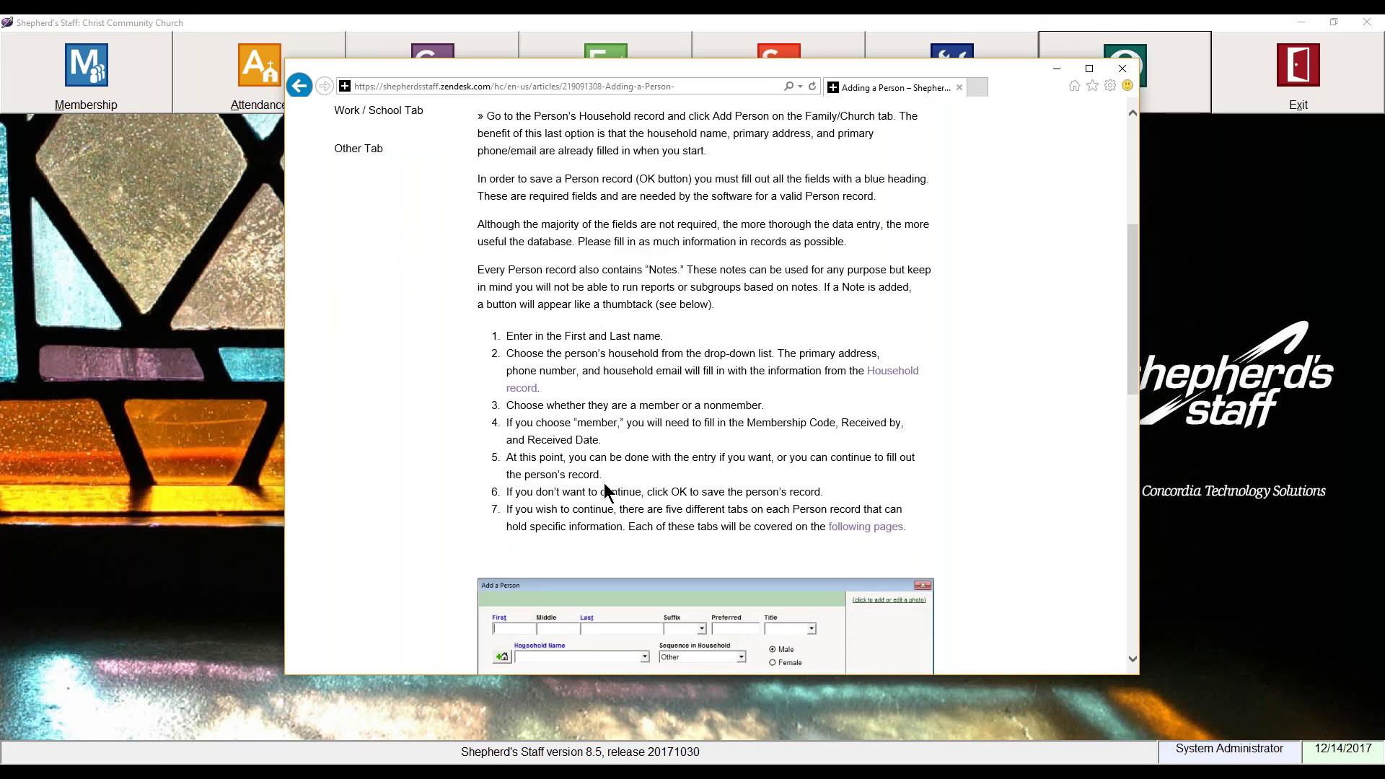
pyautogui.scroll(-2, 604, 486)
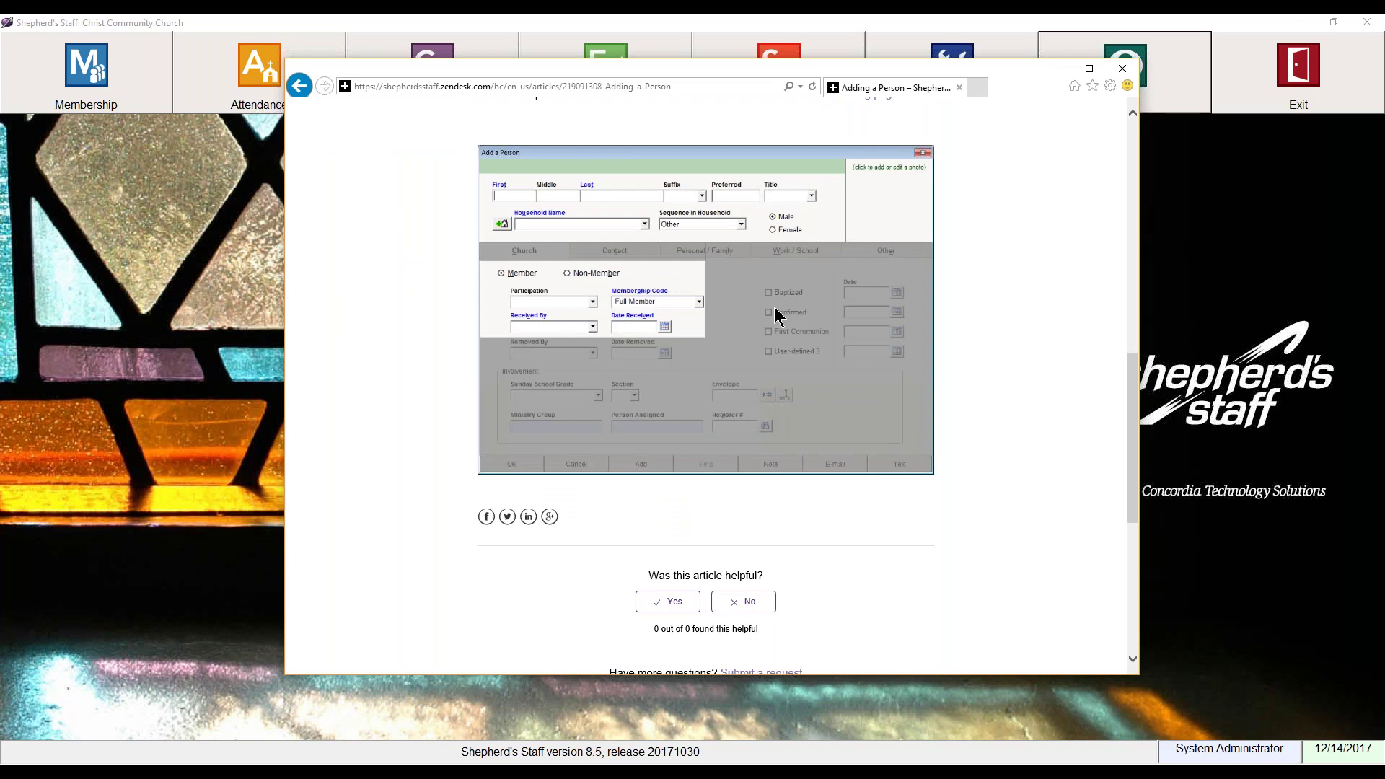
pyautogui.scroll(15, 776, 314)
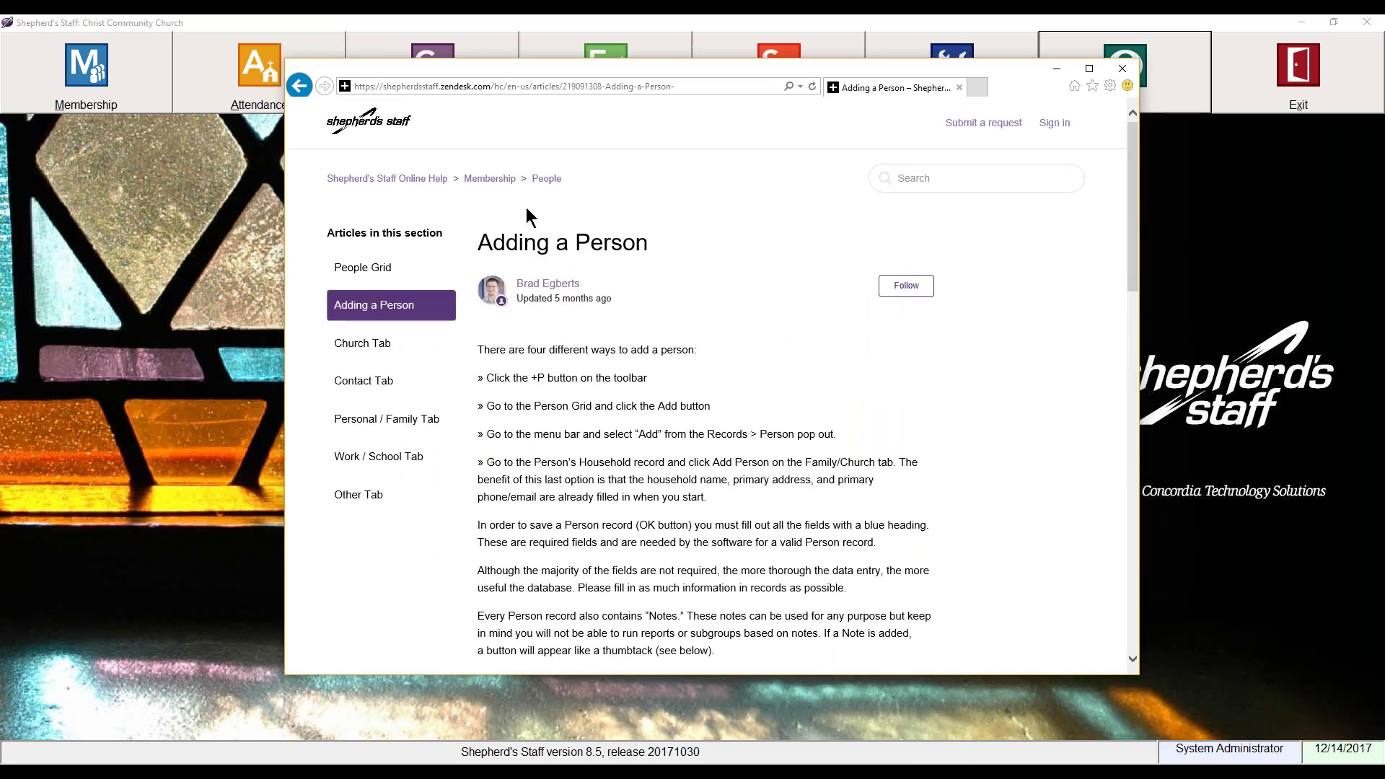
pyautogui.click(431, 180)
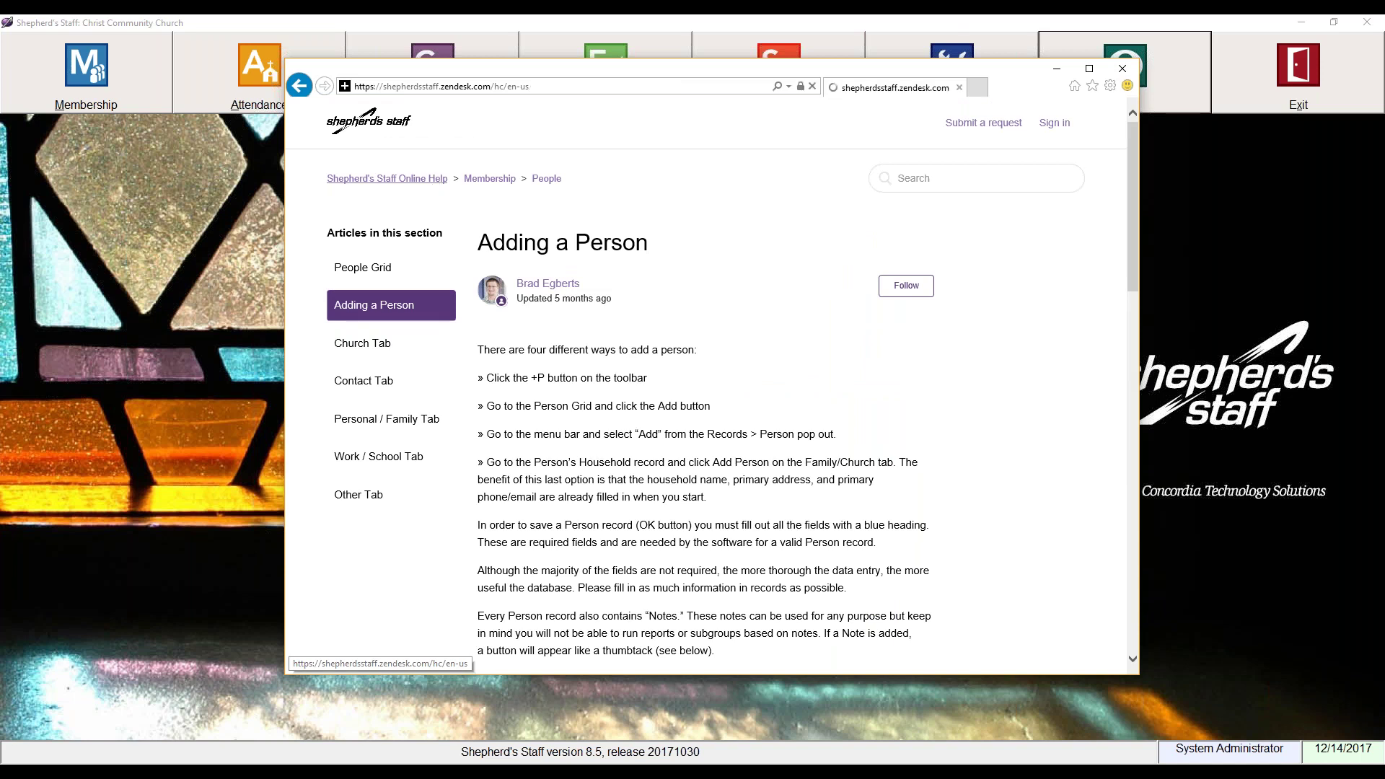
# Step: Search help for 'database', read the Rebuild / Optimize Database article, then close the browser
pyautogui.click(614, 257)
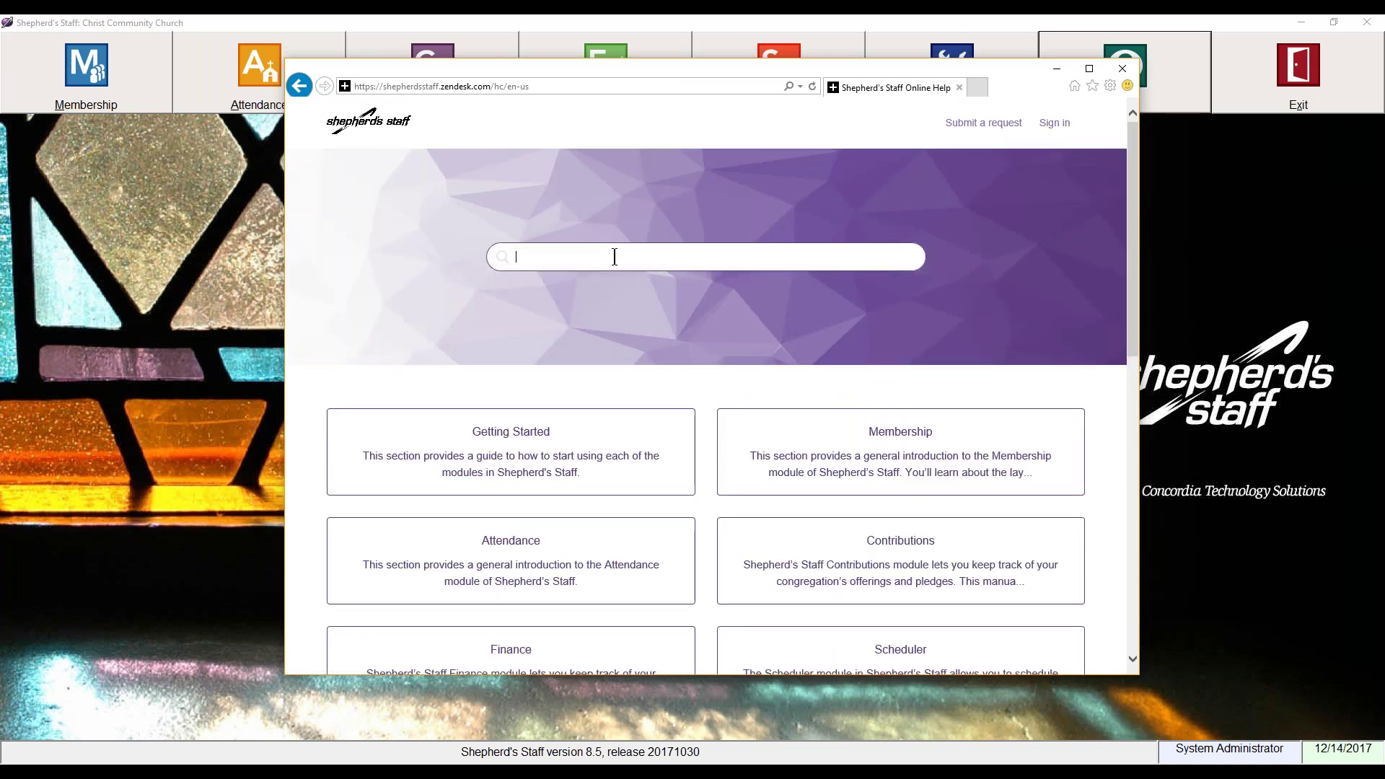
pyautogui.write('database')
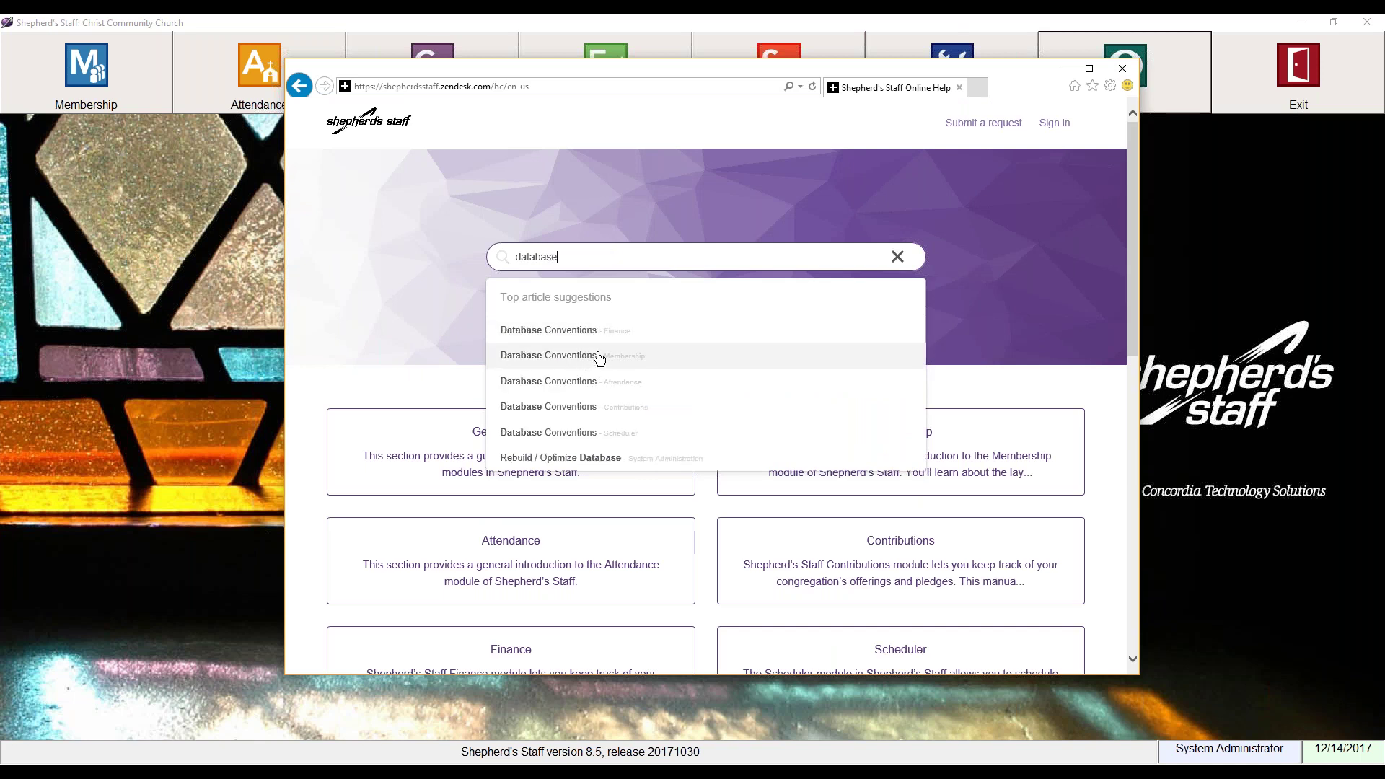
pyautogui.click(588, 459)
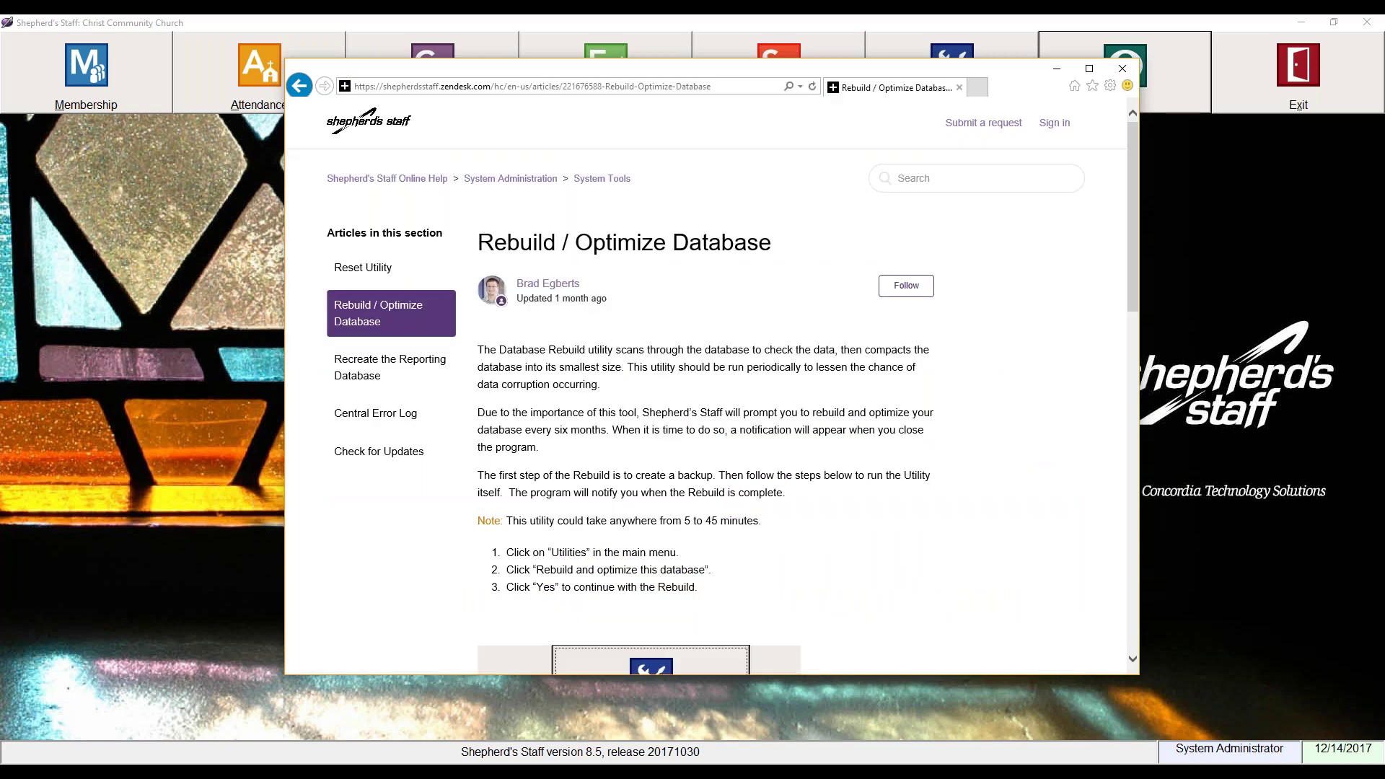
pyautogui.scroll(-6, 635, 454)
pyautogui.scroll(5, 681, 449)
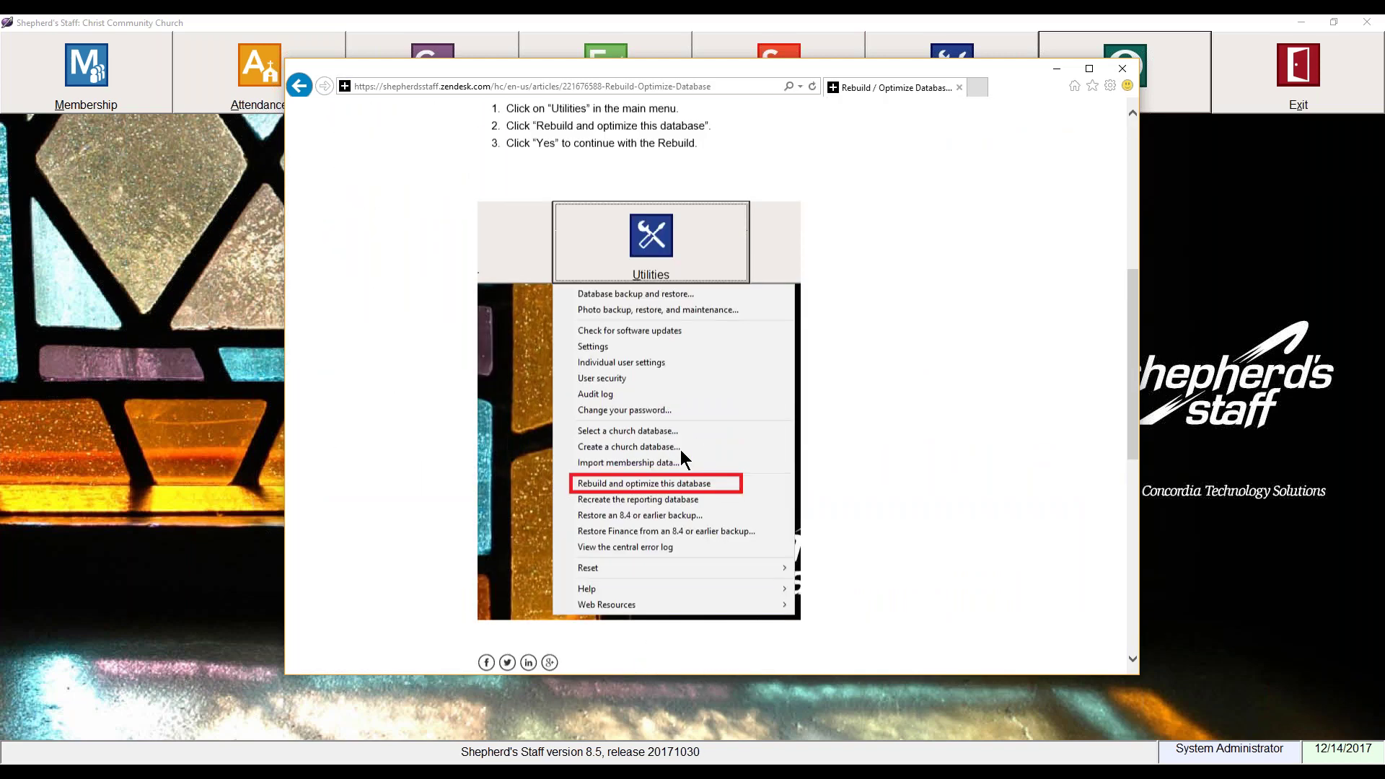
pyautogui.scroll(1, 681, 457)
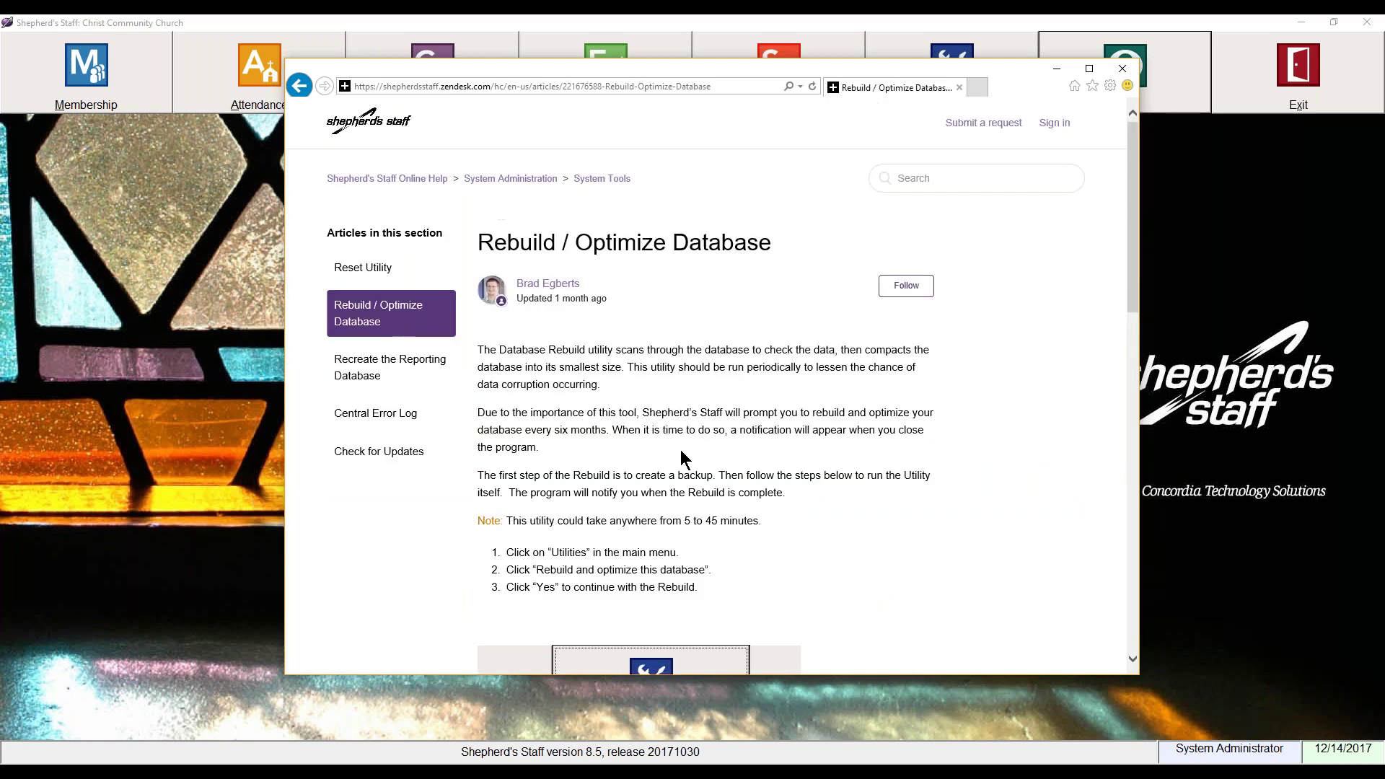
pyautogui.click(1122, 67)
# Step: Open the Training videos collection from the Help menu and nudge its window
pyautogui.click(1121, 62)
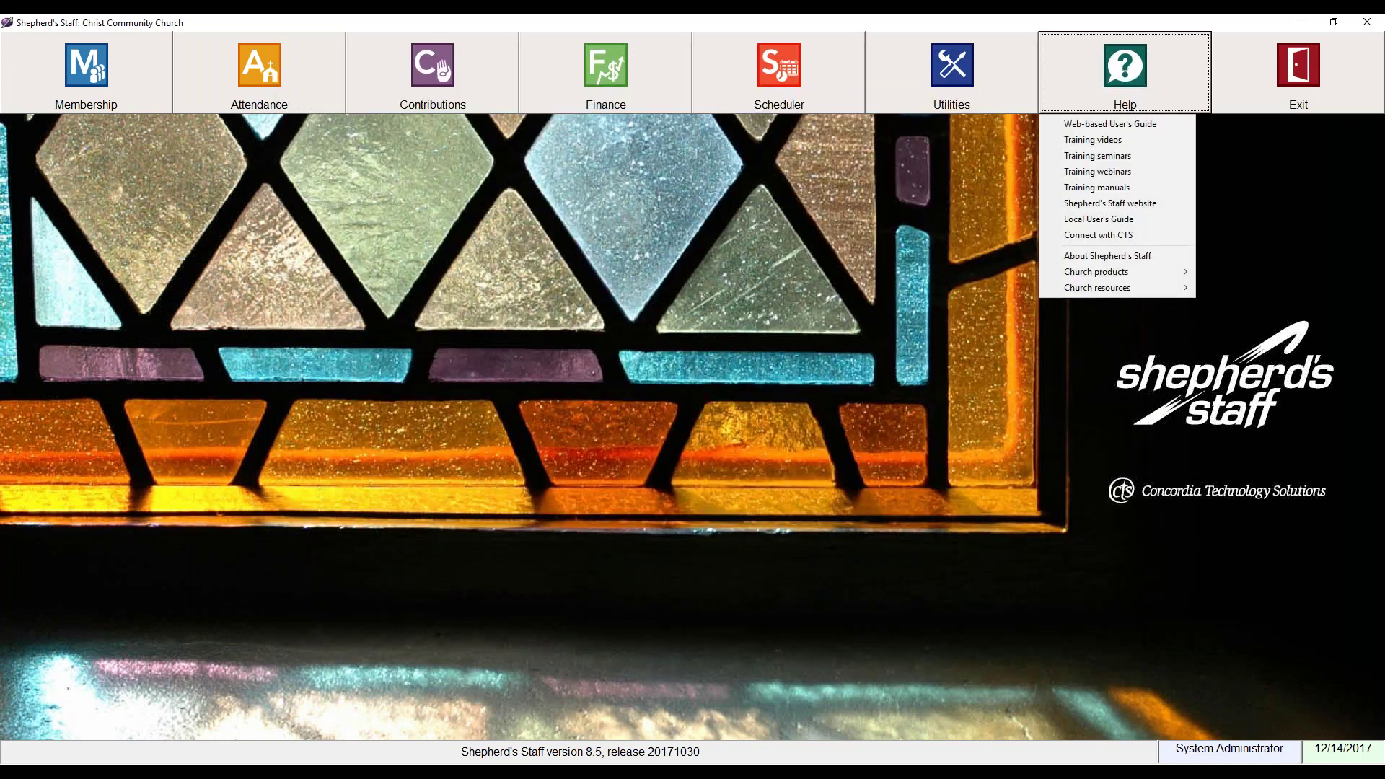
pyautogui.click(1082, 140)
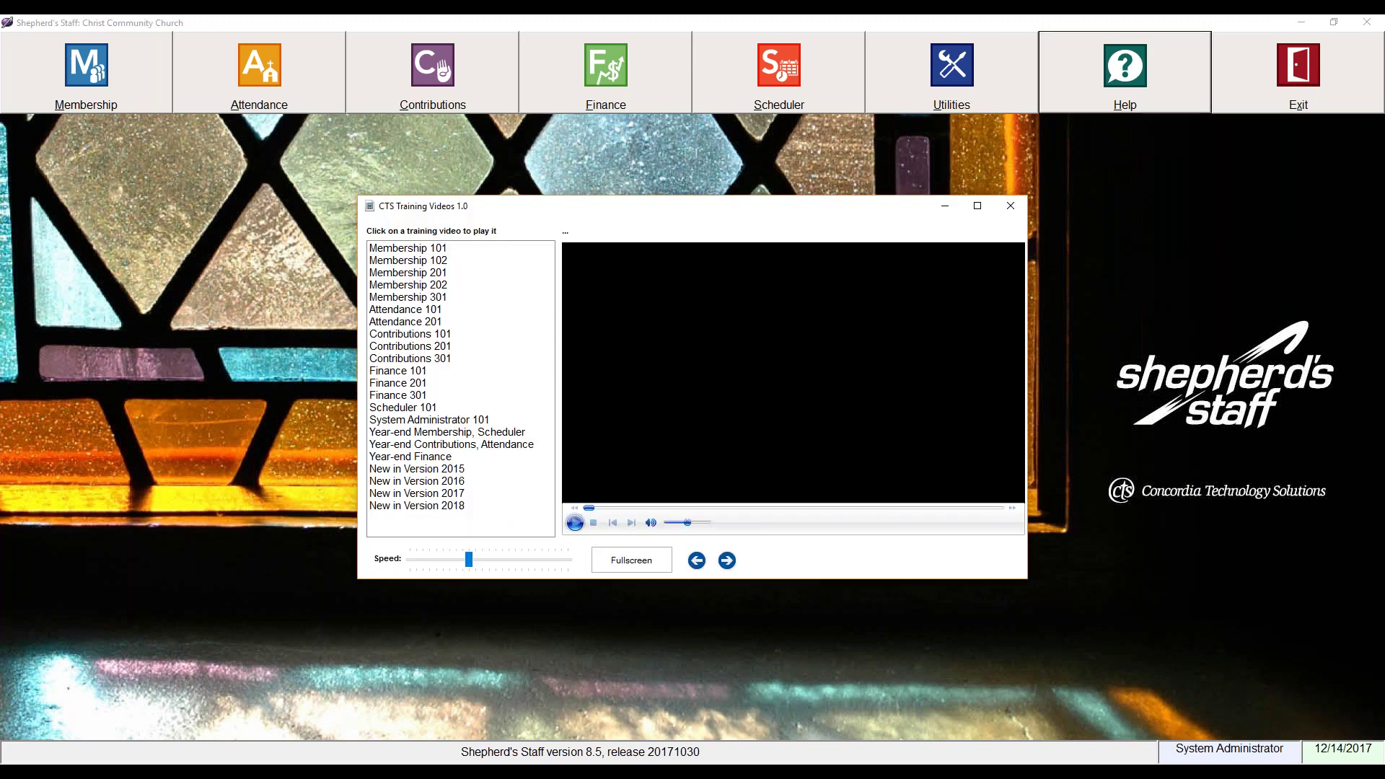
pyautogui.moveTo(841, 200); pyautogui.dragTo(859, 193)
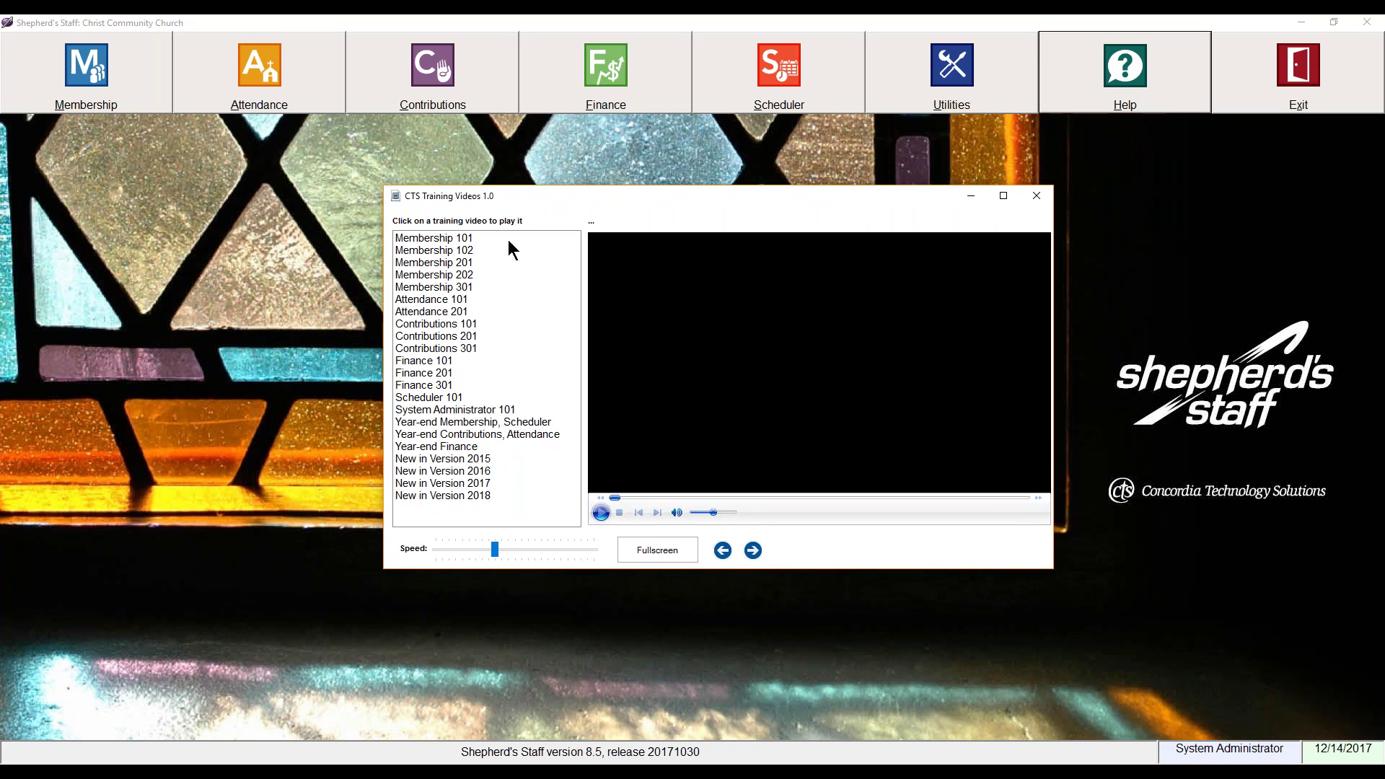
# Step: Play Membership 101, pause it a few seconds in, then close the videos window
pyautogui.click(462, 241)
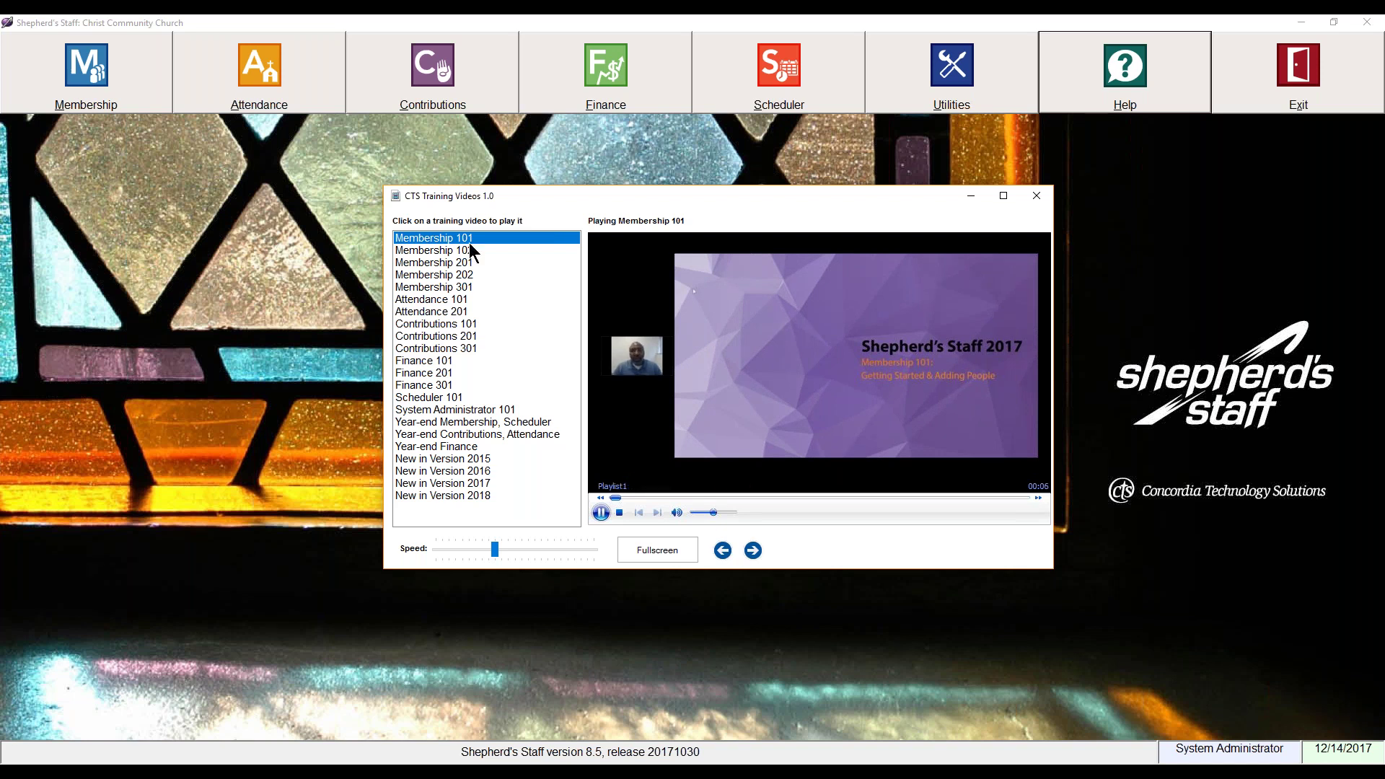
pyautogui.click(600, 513)
pyautogui.click(1037, 201)
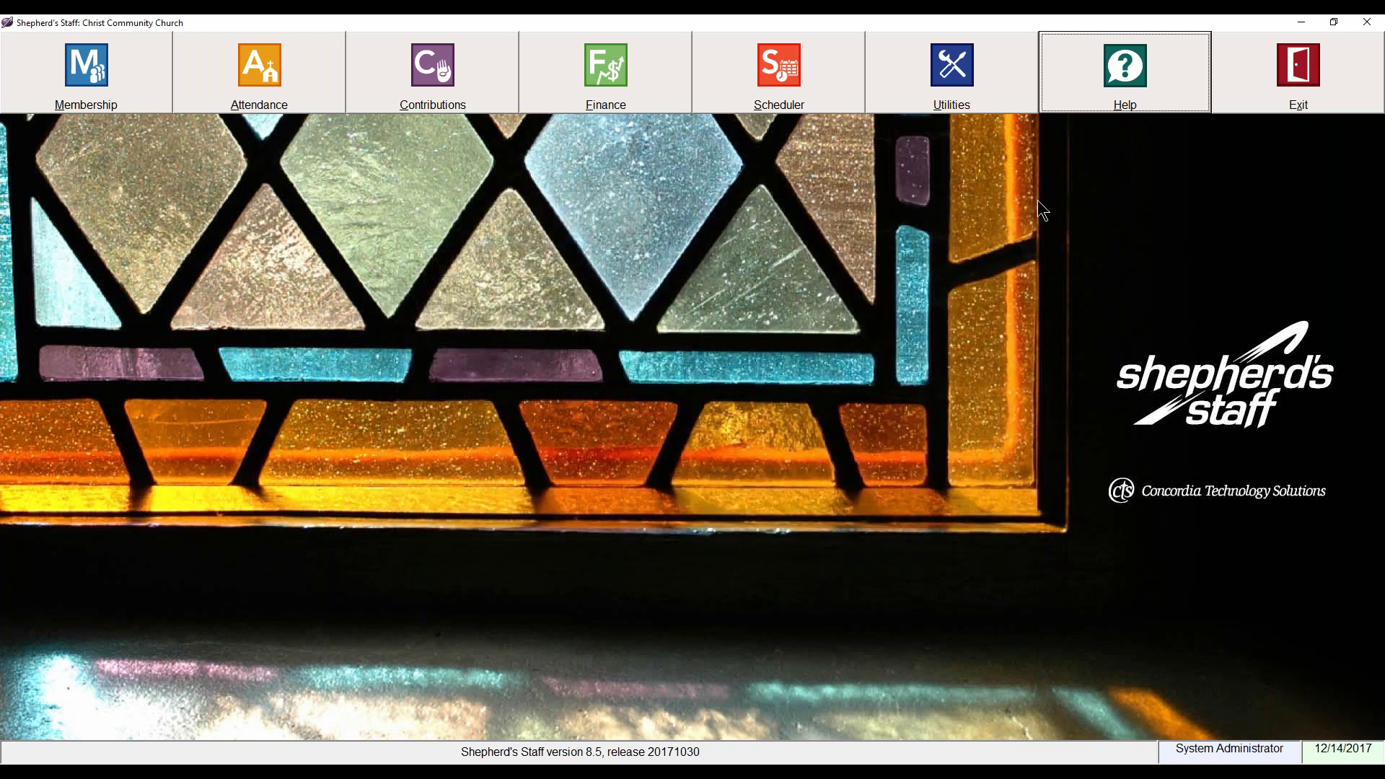
# Step: Reopen Training videos and start the New in Version 2017 video
pyautogui.click(1090, 98)
pyautogui.click(1098, 141)
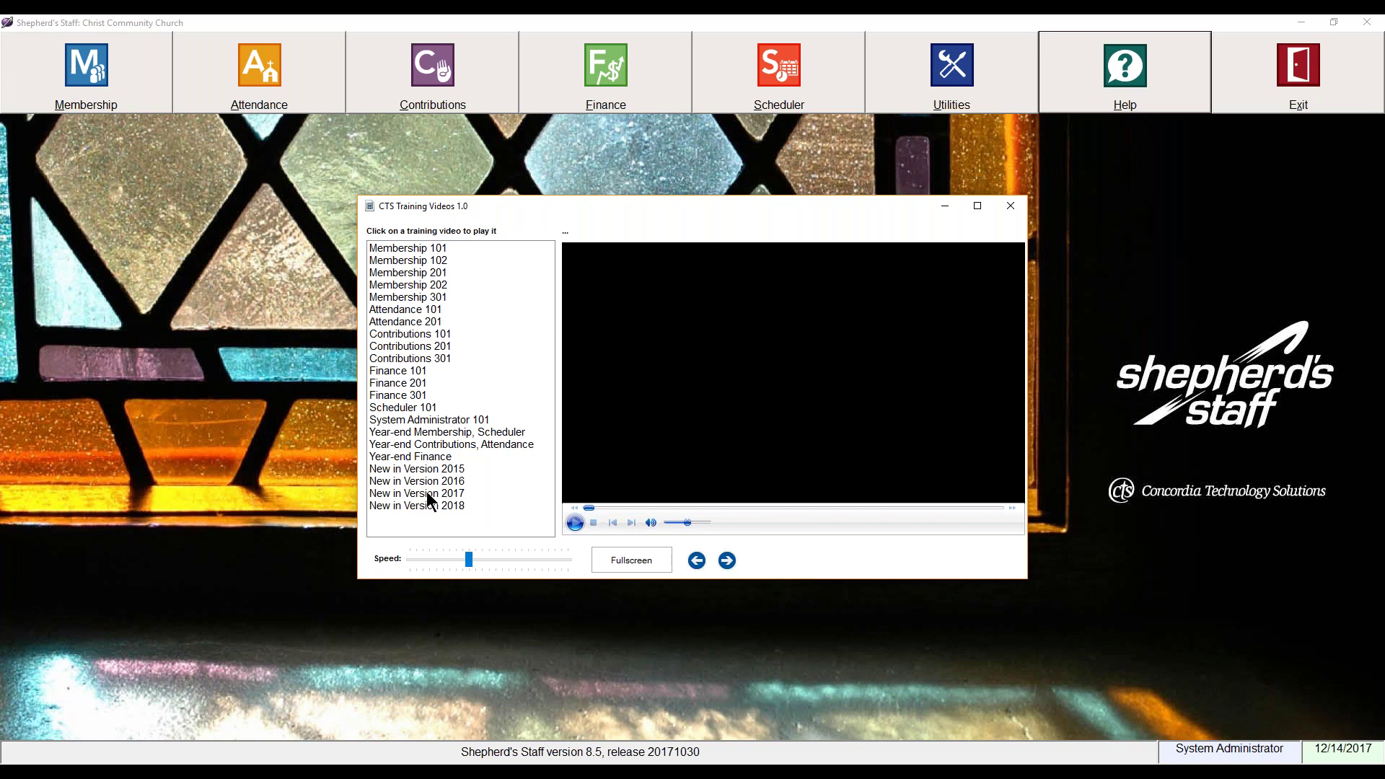
pyautogui.click(426, 492)
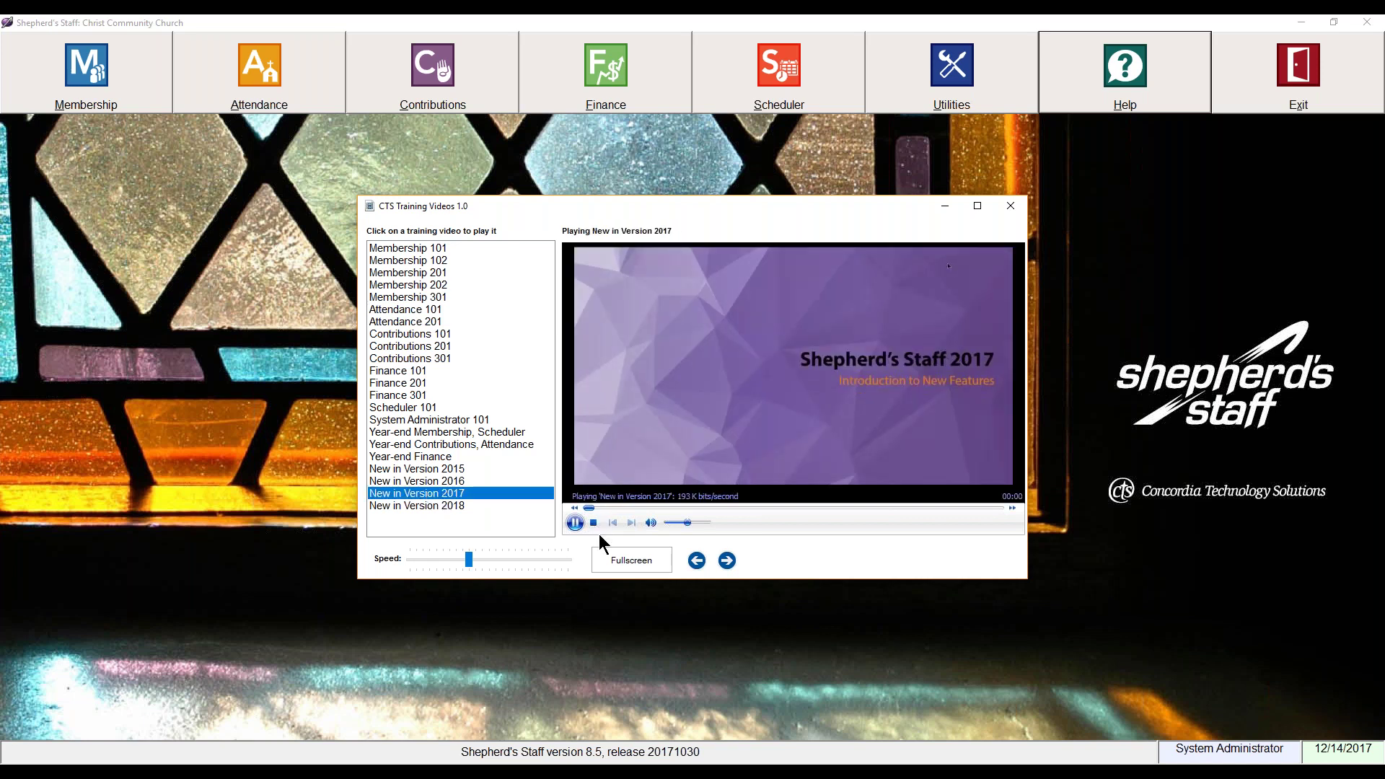
# Step: Skip well ahead in New in Version 2017 at lower volume, then close the videos window
pyautogui.click(593, 522)
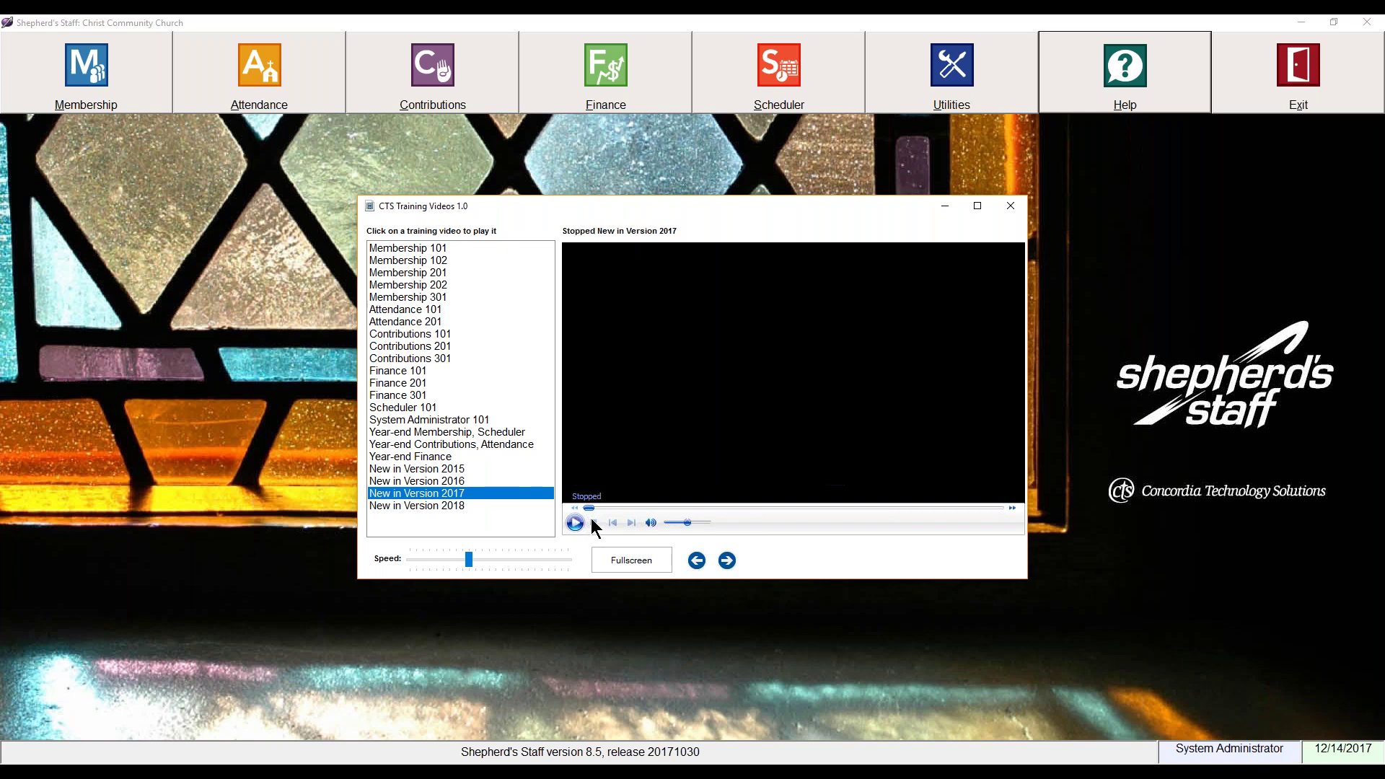
pyautogui.moveTo(590, 507); pyautogui.dragTo(629, 507)
pyautogui.click(668, 522)
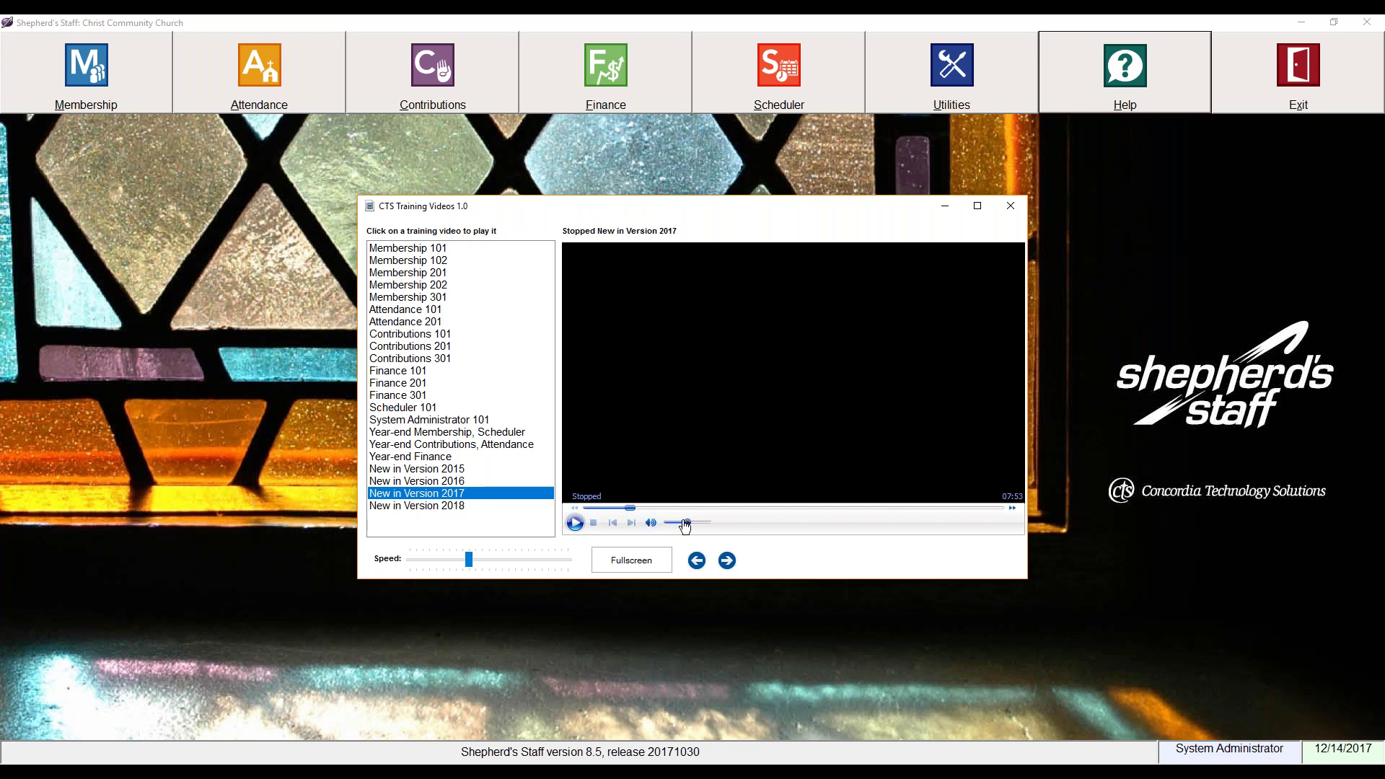
pyautogui.click(573, 522)
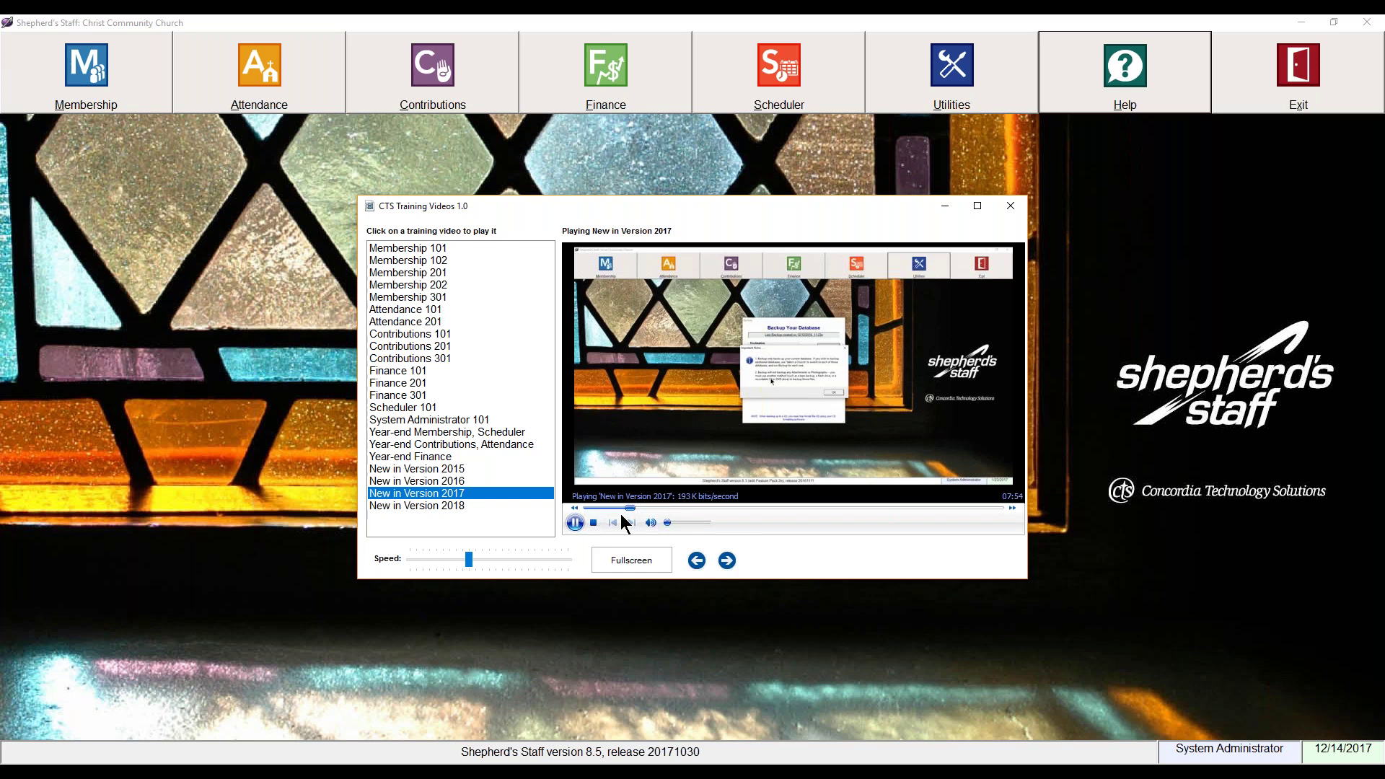
pyautogui.moveTo(634, 510); pyautogui.dragTo(721, 514)
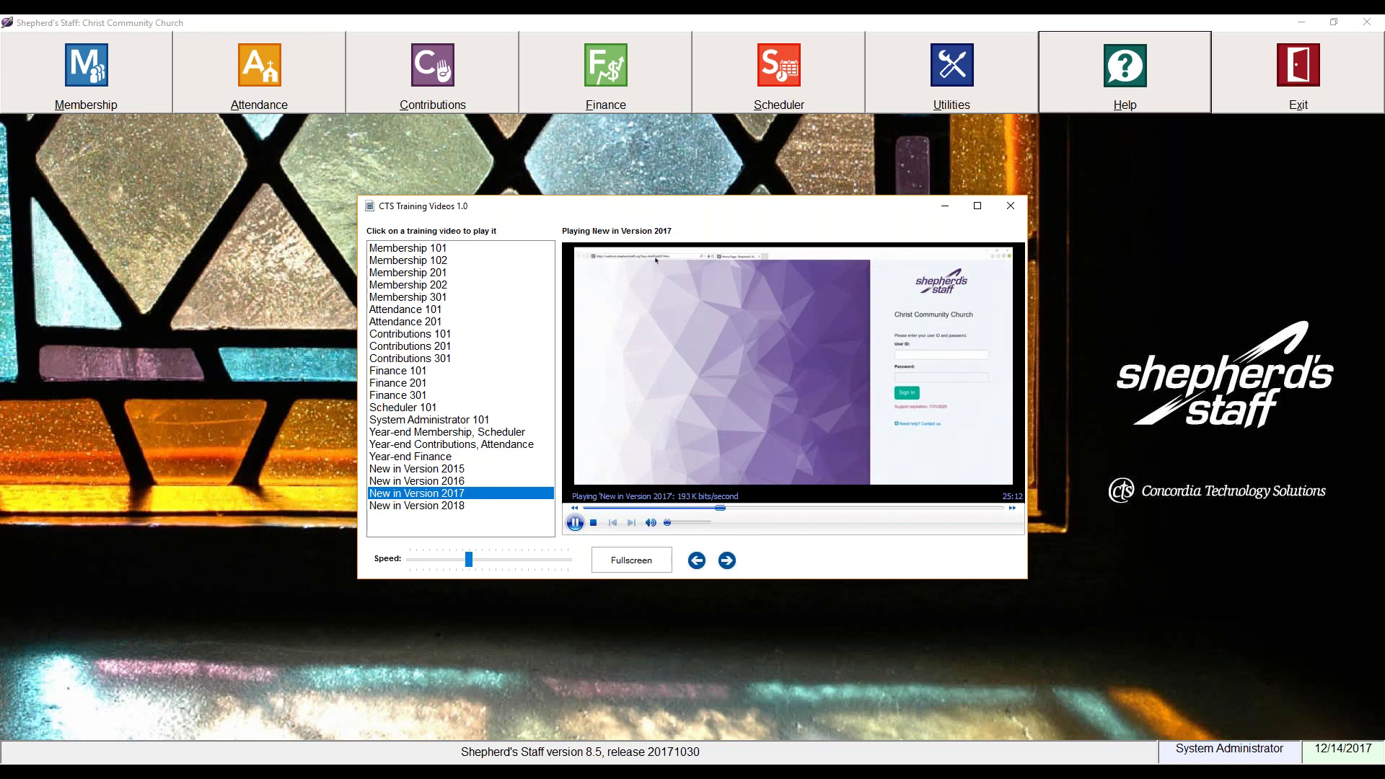
pyautogui.click(1015, 210)
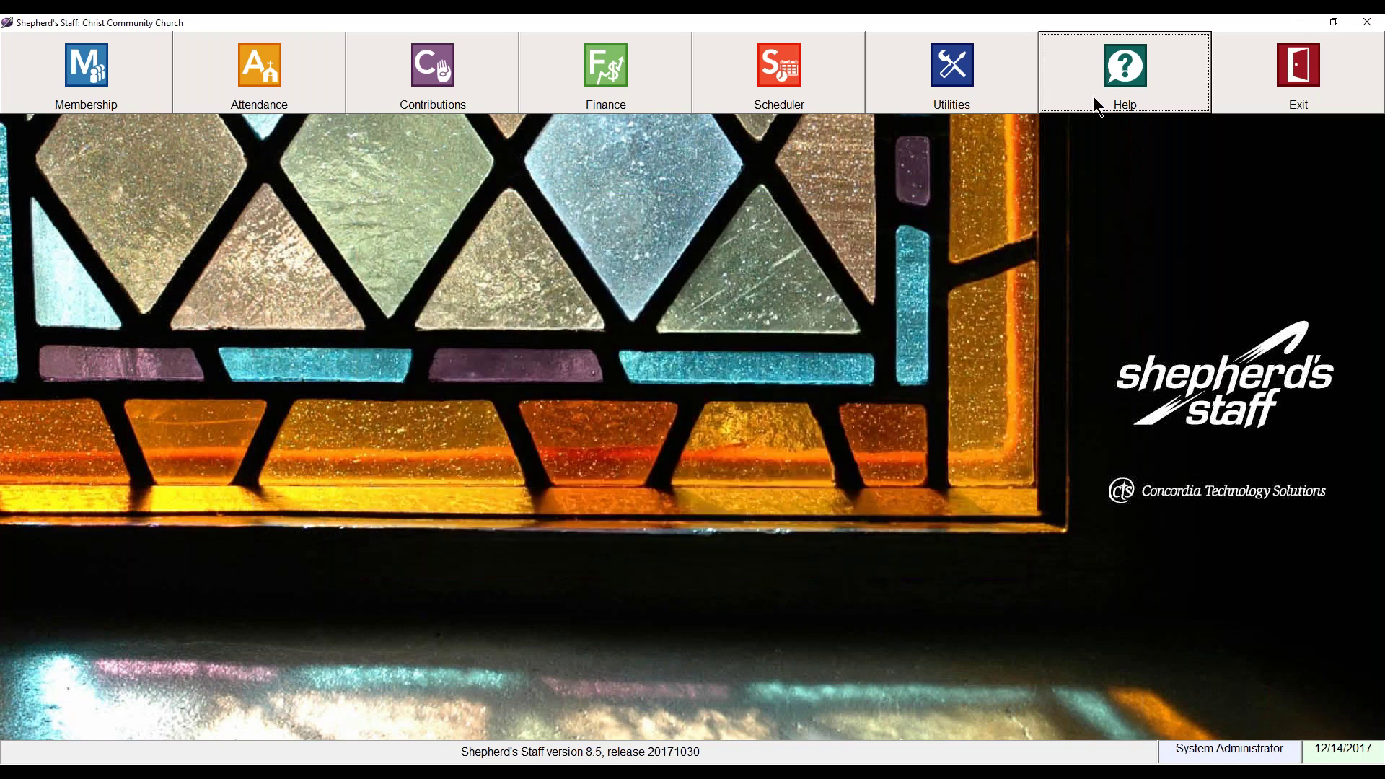
# Step: Open the Local User's Guide from the Help menu
pyautogui.click(1095, 97)
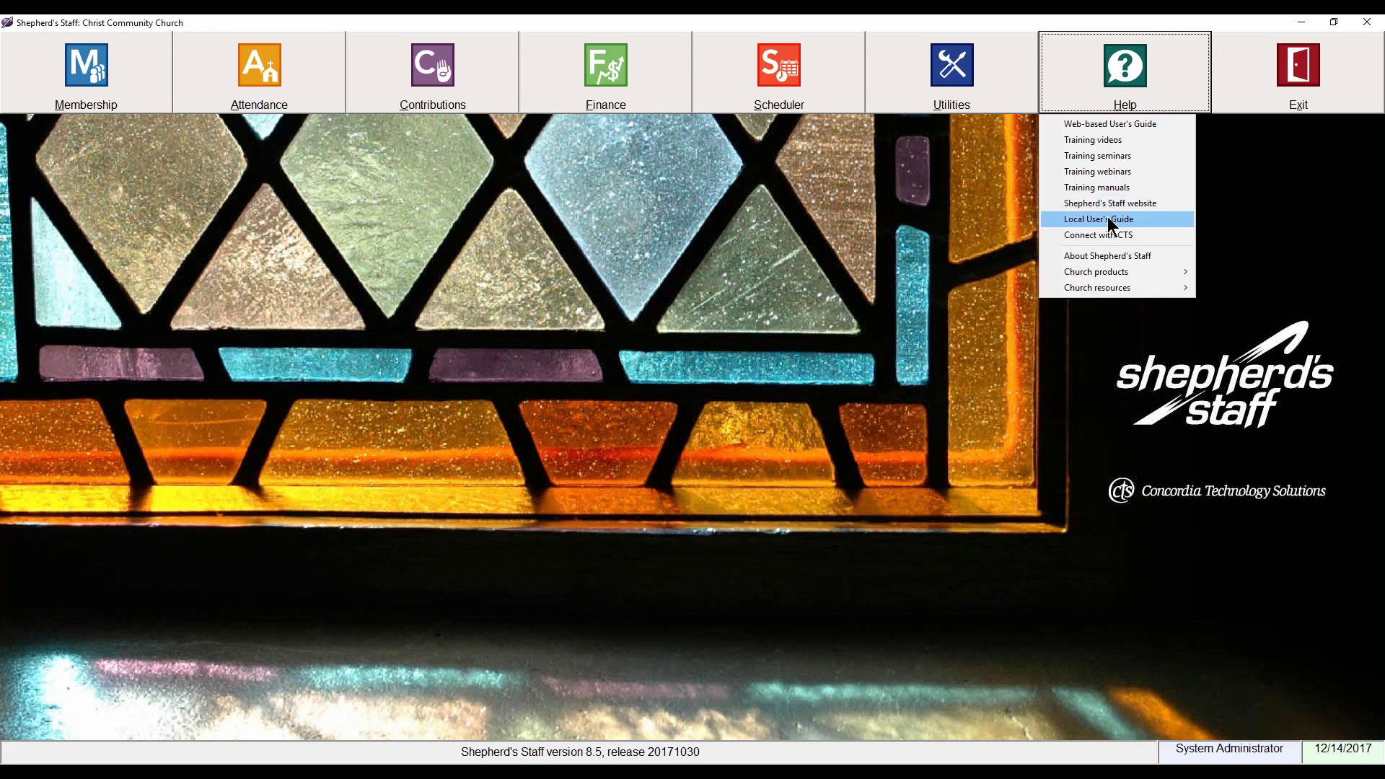
pyautogui.click(1106, 218)
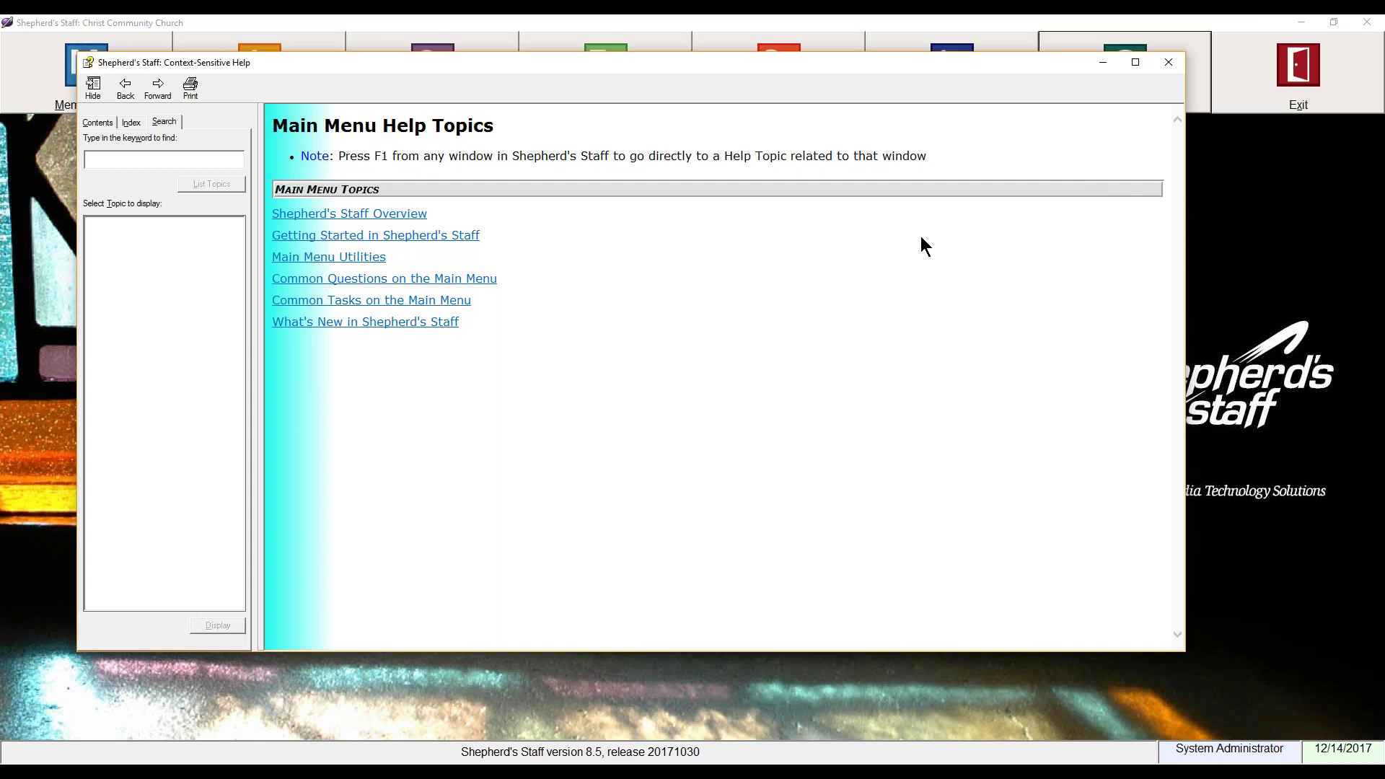
# Step: Show the help file's Contents, expand Shepherds Staff Help and Contributions, and shift the window left
pyautogui.click(116, 126)
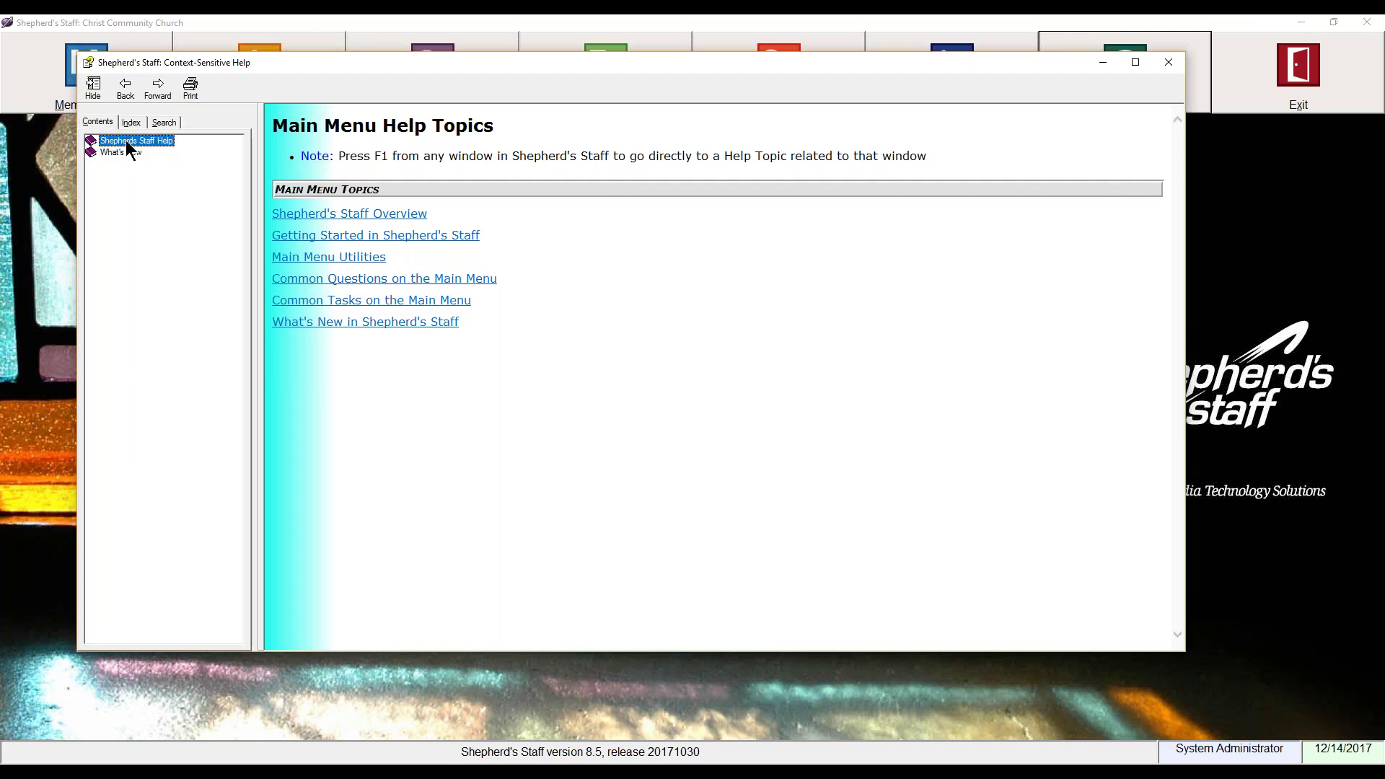
pyautogui.click(125, 142)
pyautogui.click(141, 165)
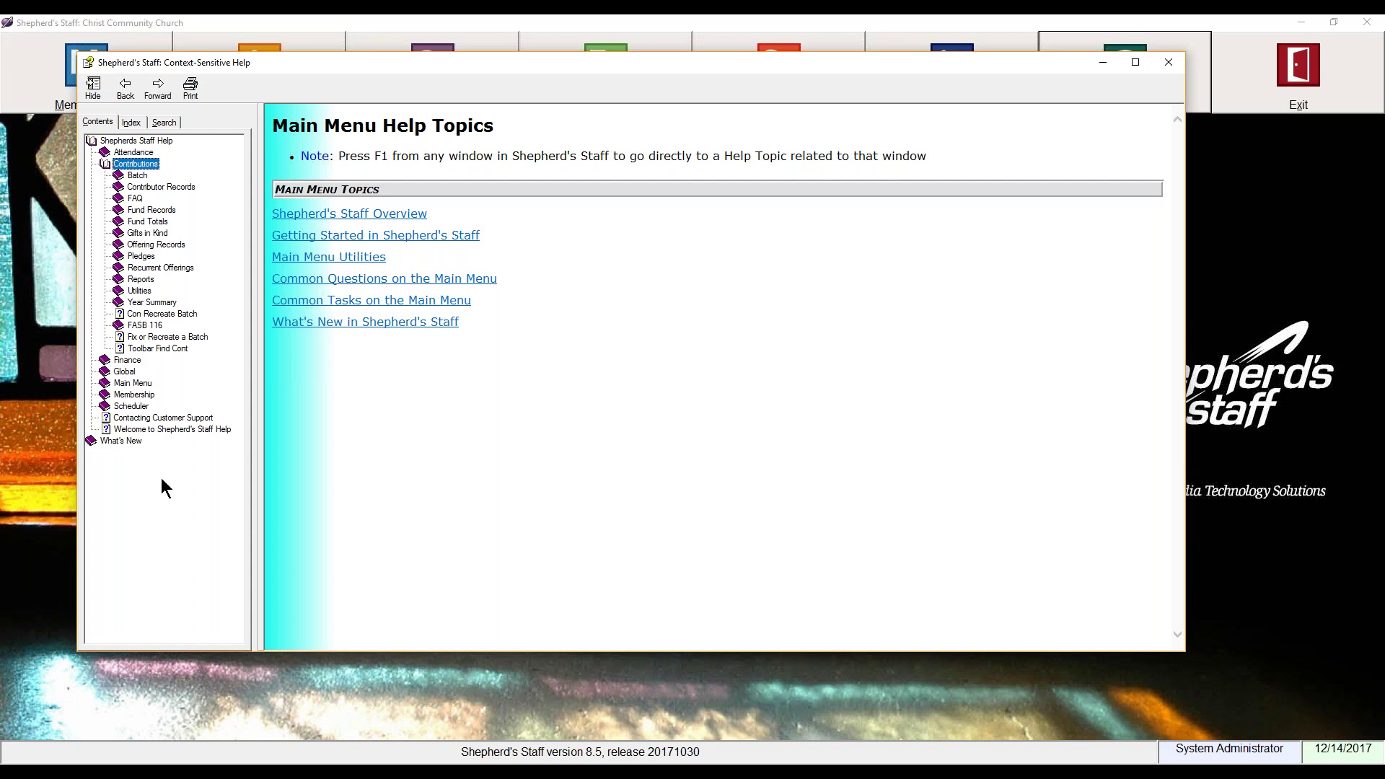
pyautogui.moveTo(909, 62); pyautogui.dragTo(900, 60)
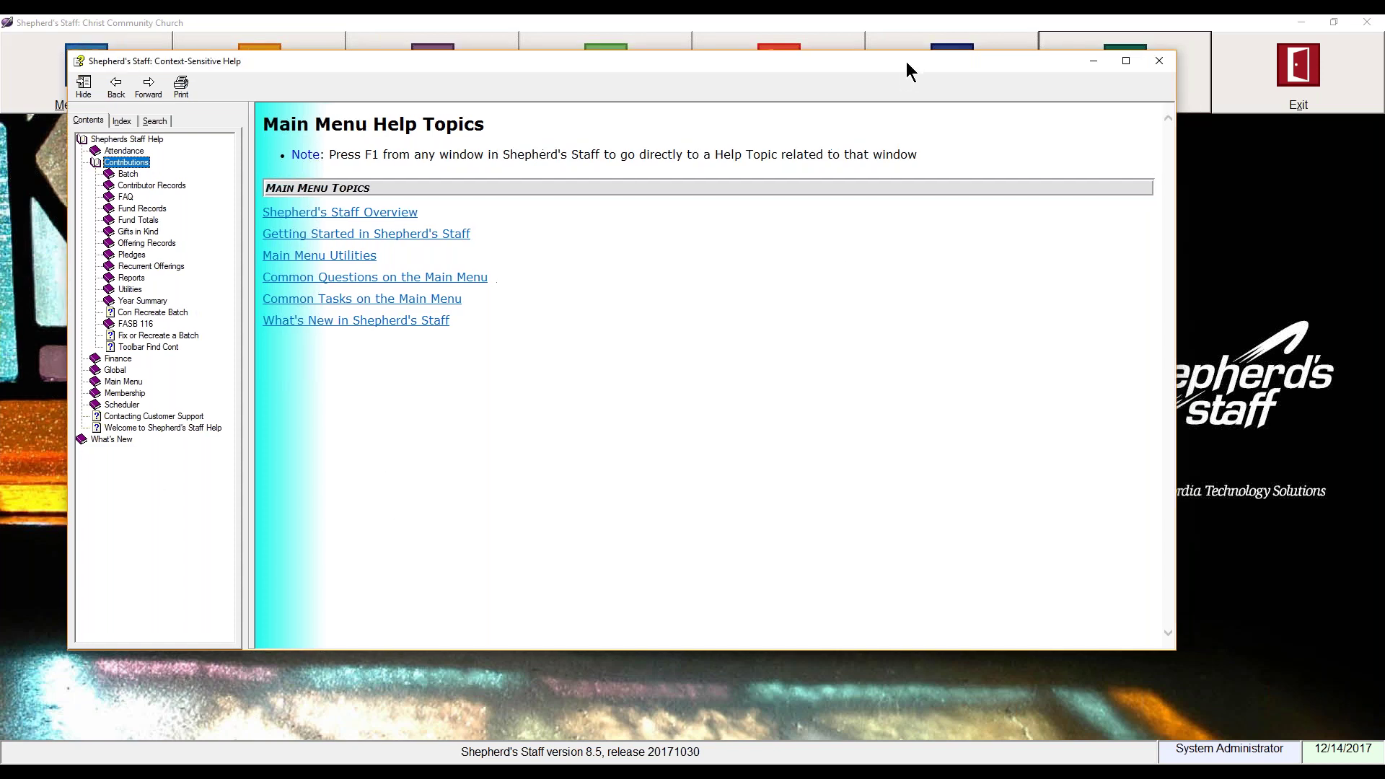
pyautogui.moveTo(1004, 66); pyautogui.dragTo(943, 68)
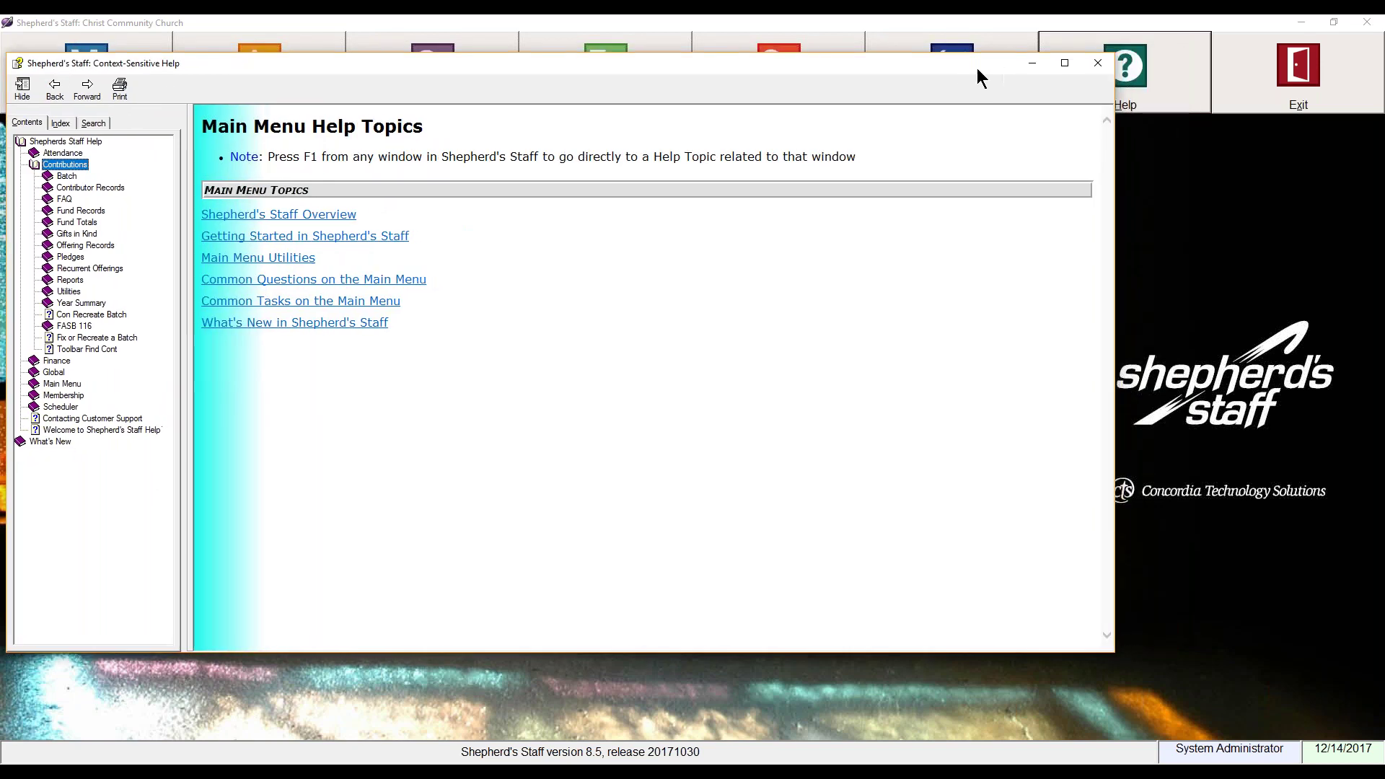
# Step: Close the help file, then view the Help menu's Church products and Church resources entries without choosing
pyautogui.click(1097, 63)
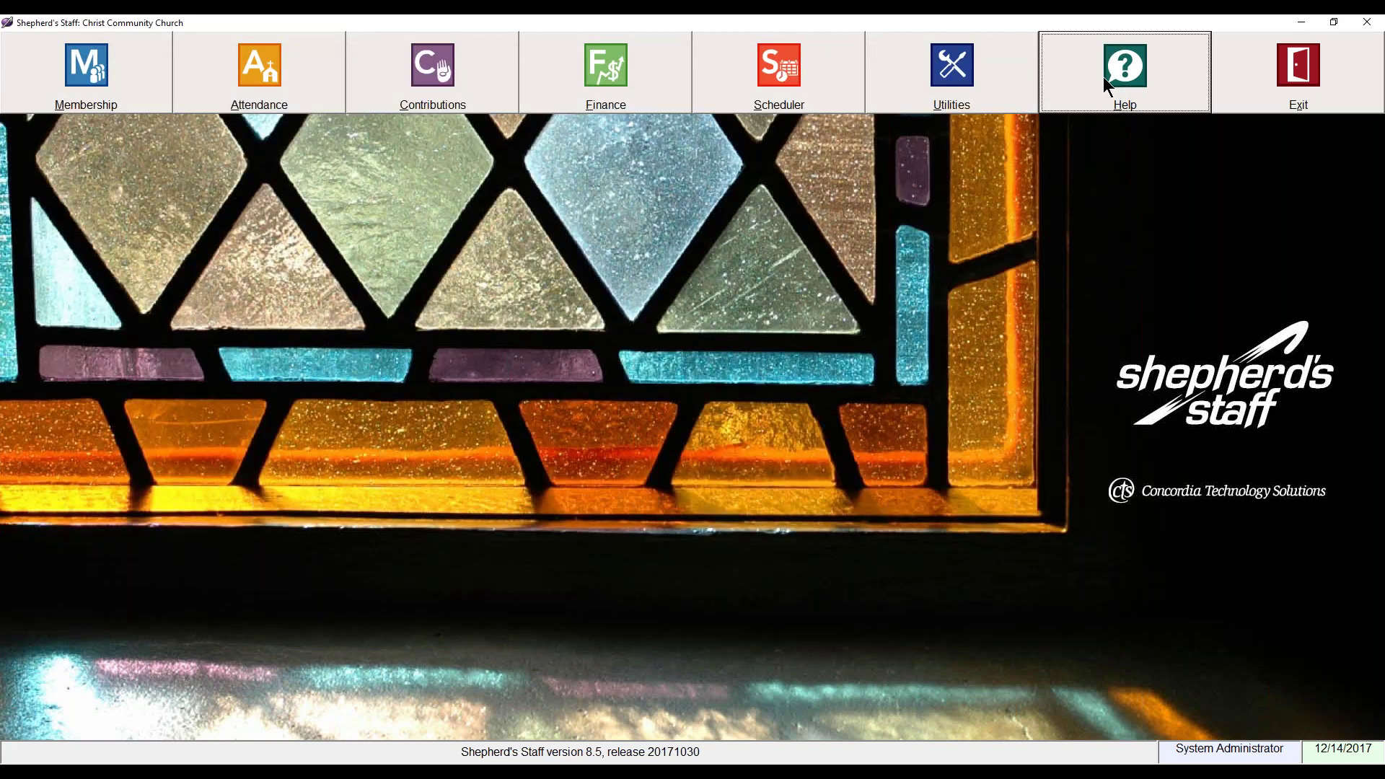
pyautogui.click(1104, 78)
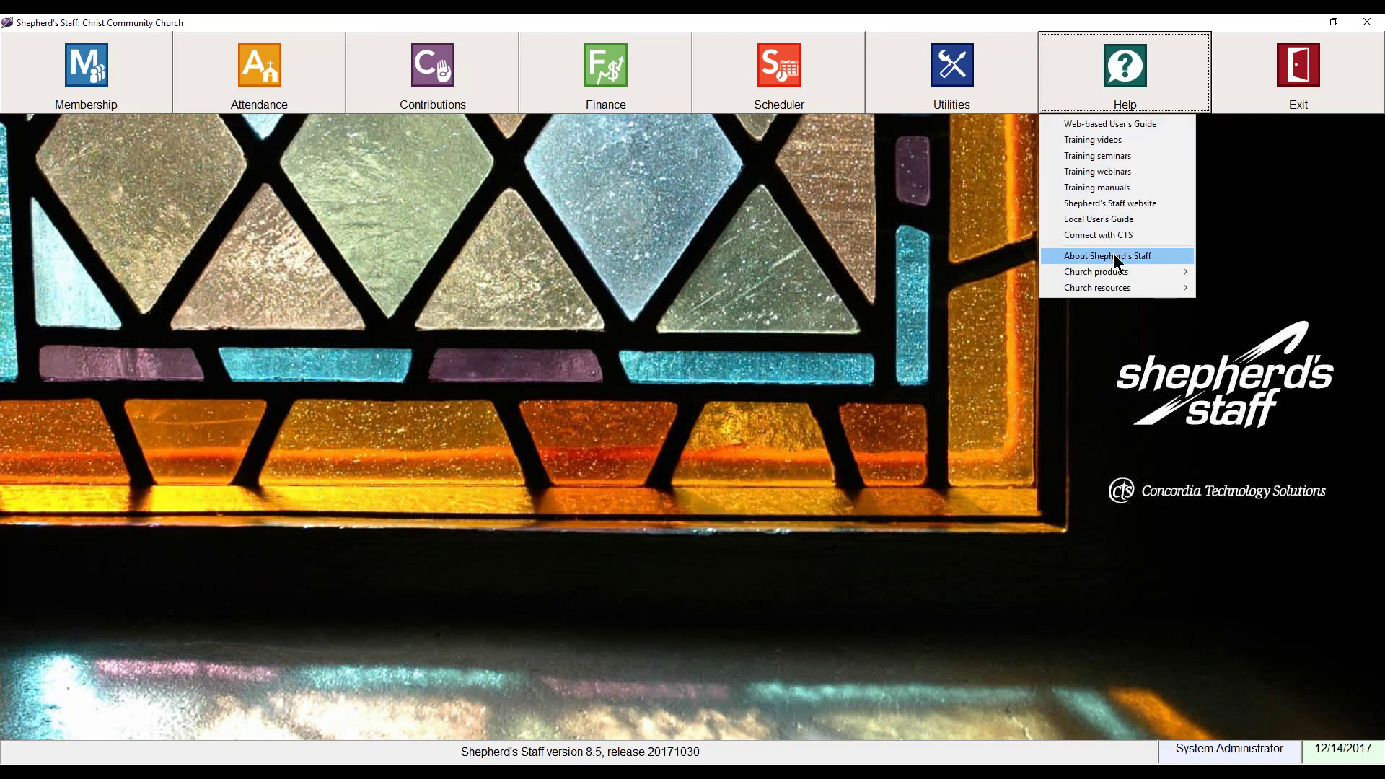
pyautogui.moveTo(1113, 274)
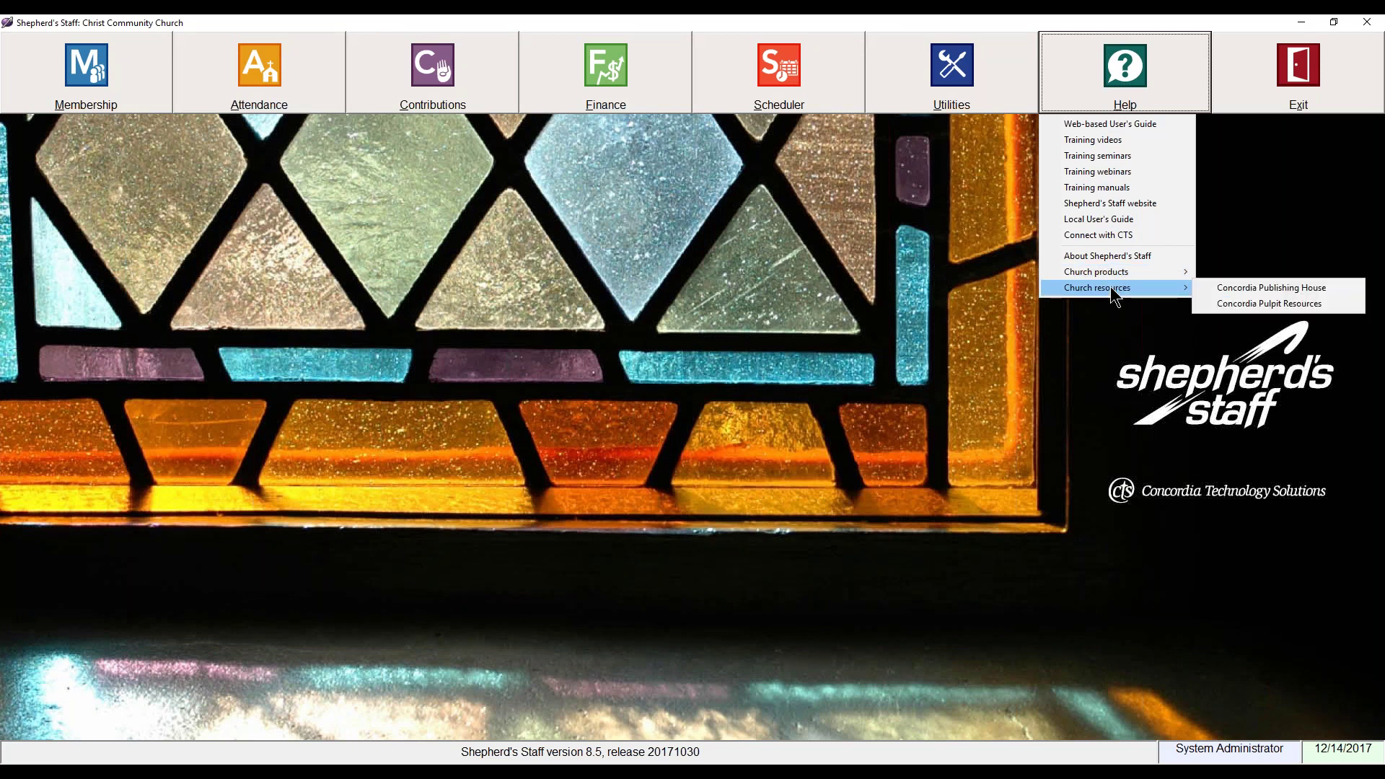
pyautogui.click(1053, 361)
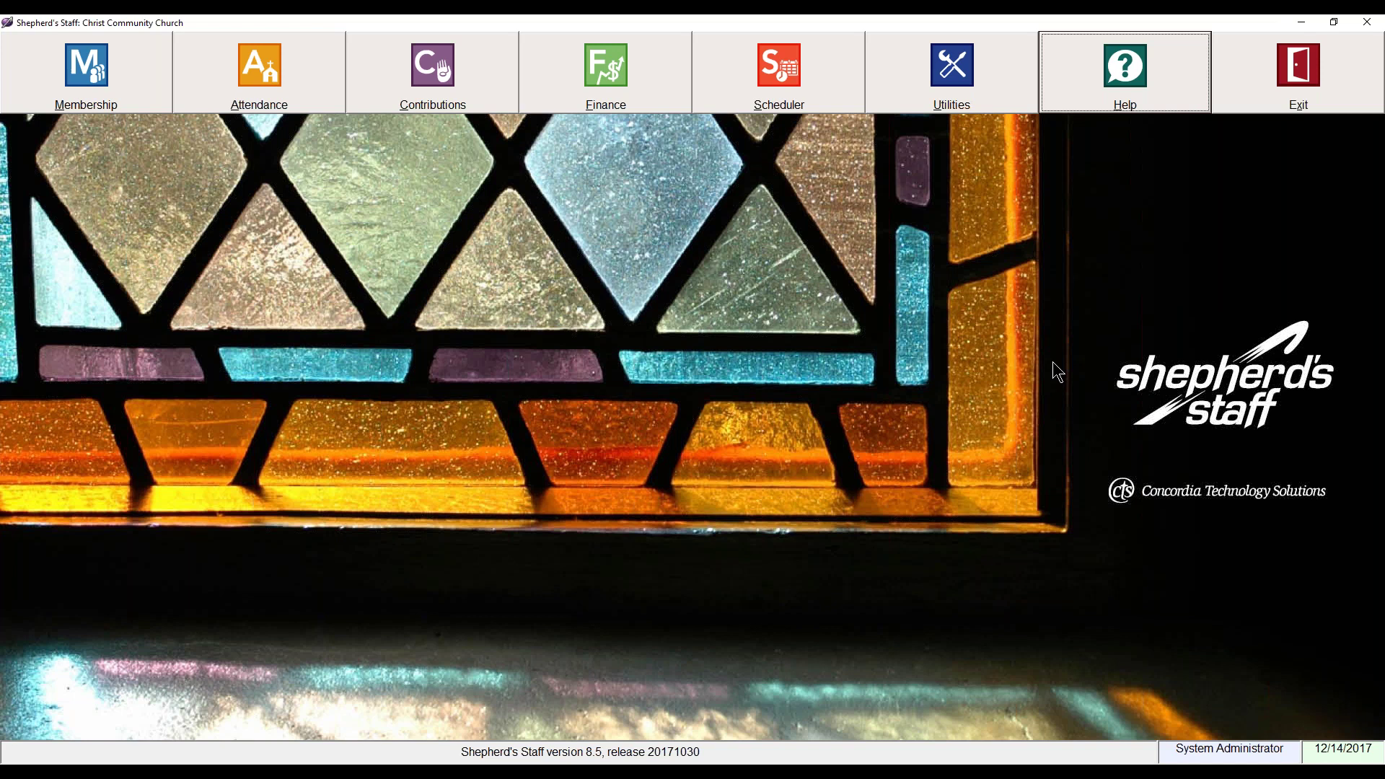
# Step: Choose 'Photo backup, restore, and maintenance...' from the Utilities menu
pyautogui.click(977, 90)
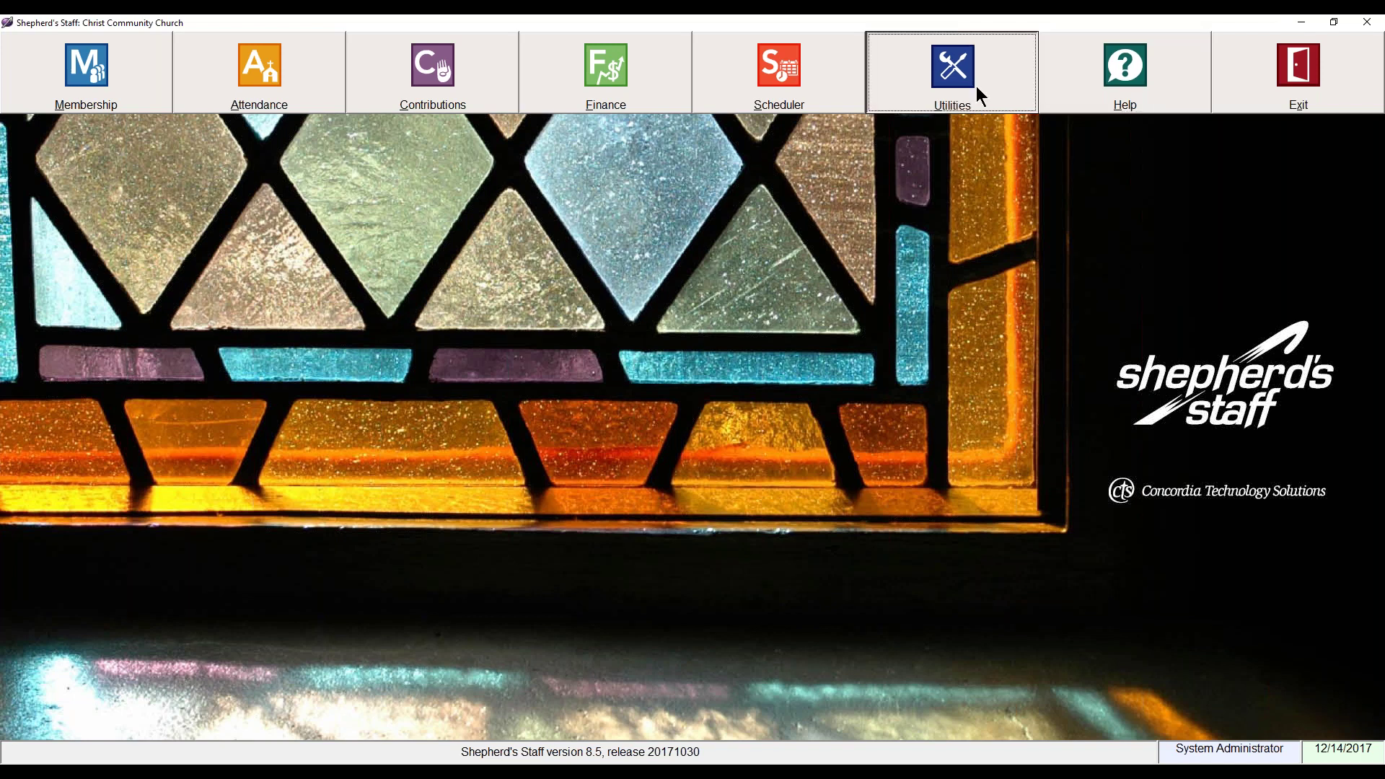
pyautogui.click(975, 85)
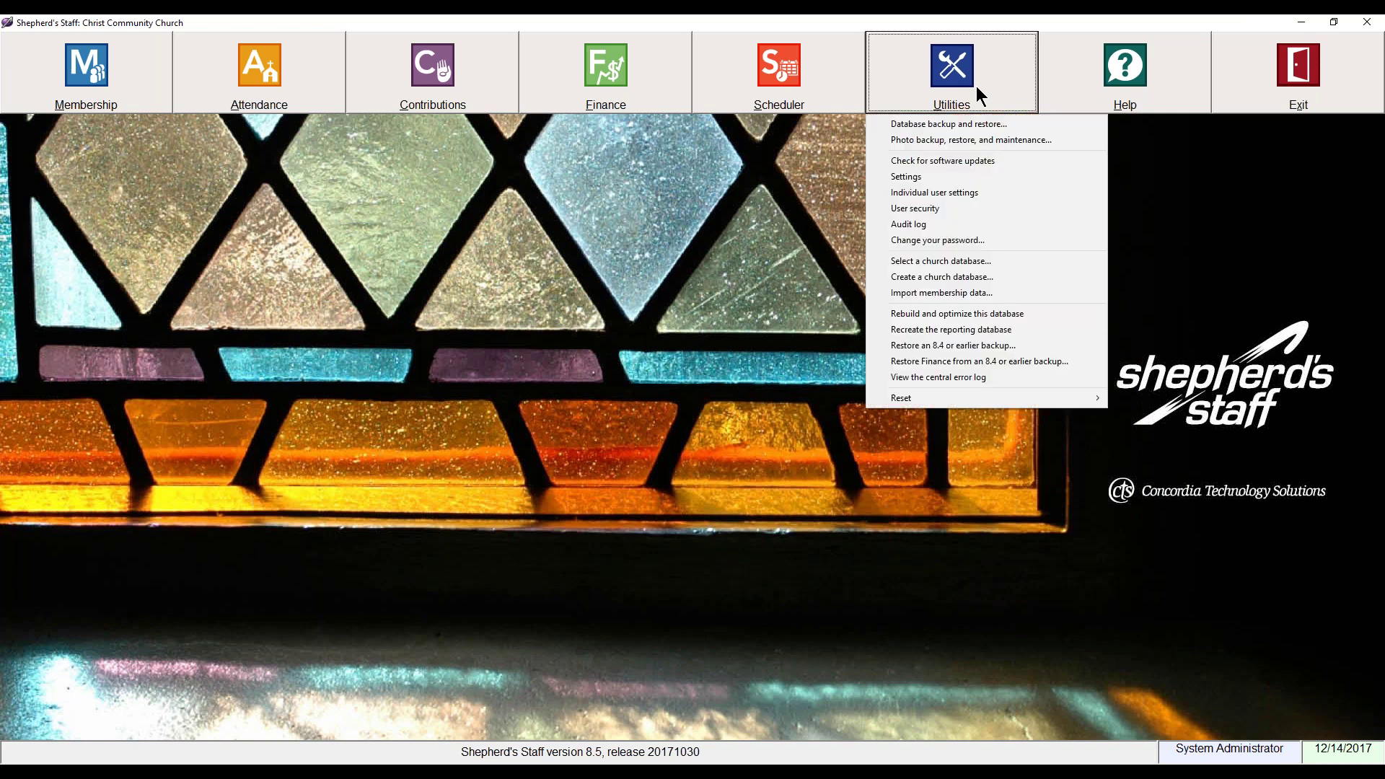
pyautogui.click(966, 141)
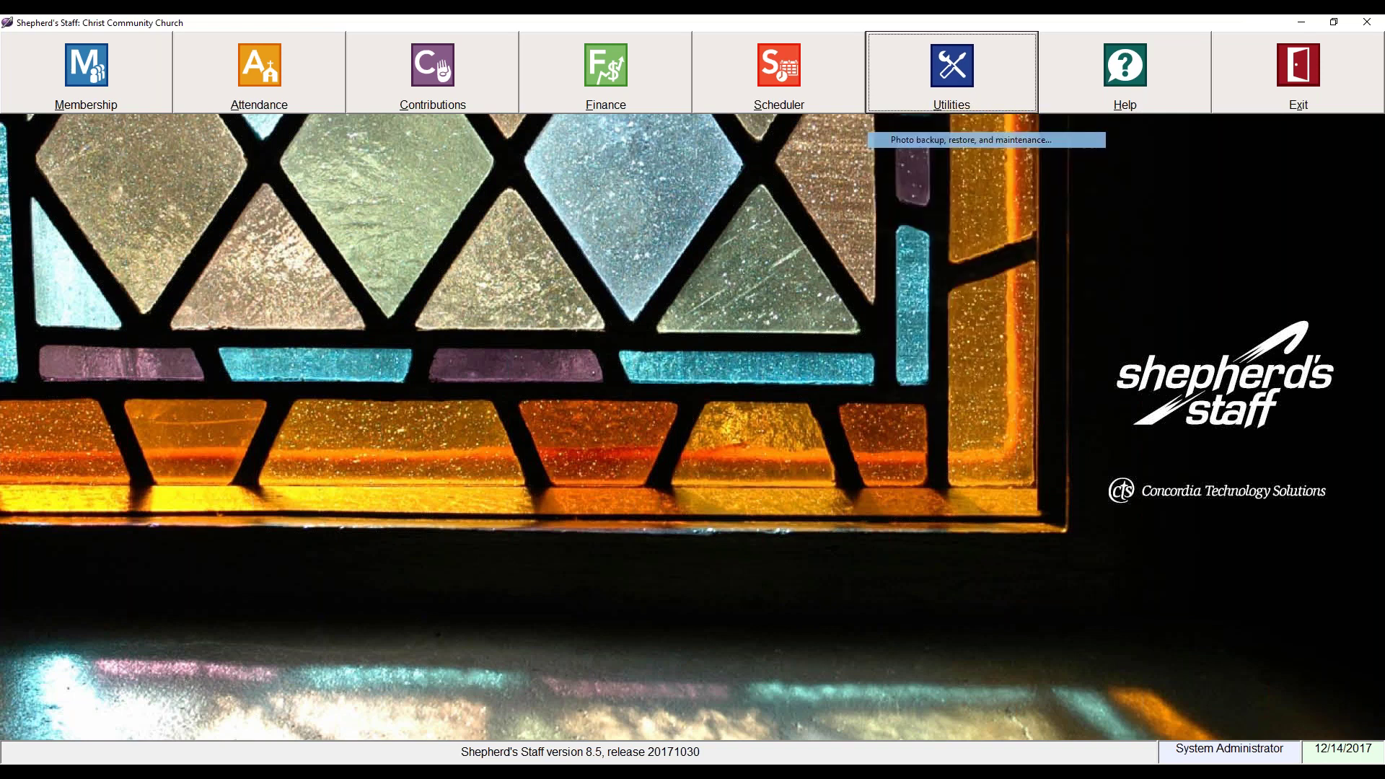
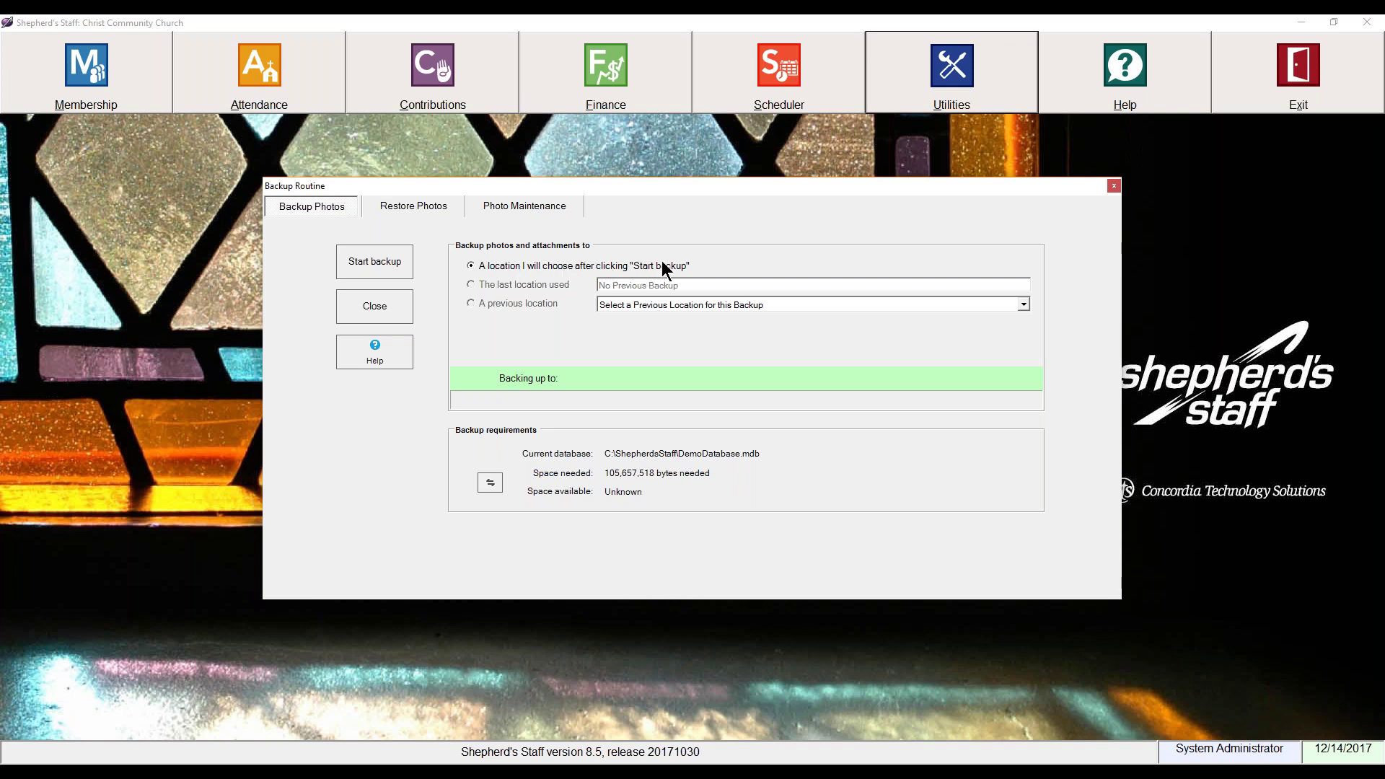
# Step: Back up photos and attachments to the suggested .PTS file on the P: drive and acknowledge completion
pyautogui.click(401, 261)
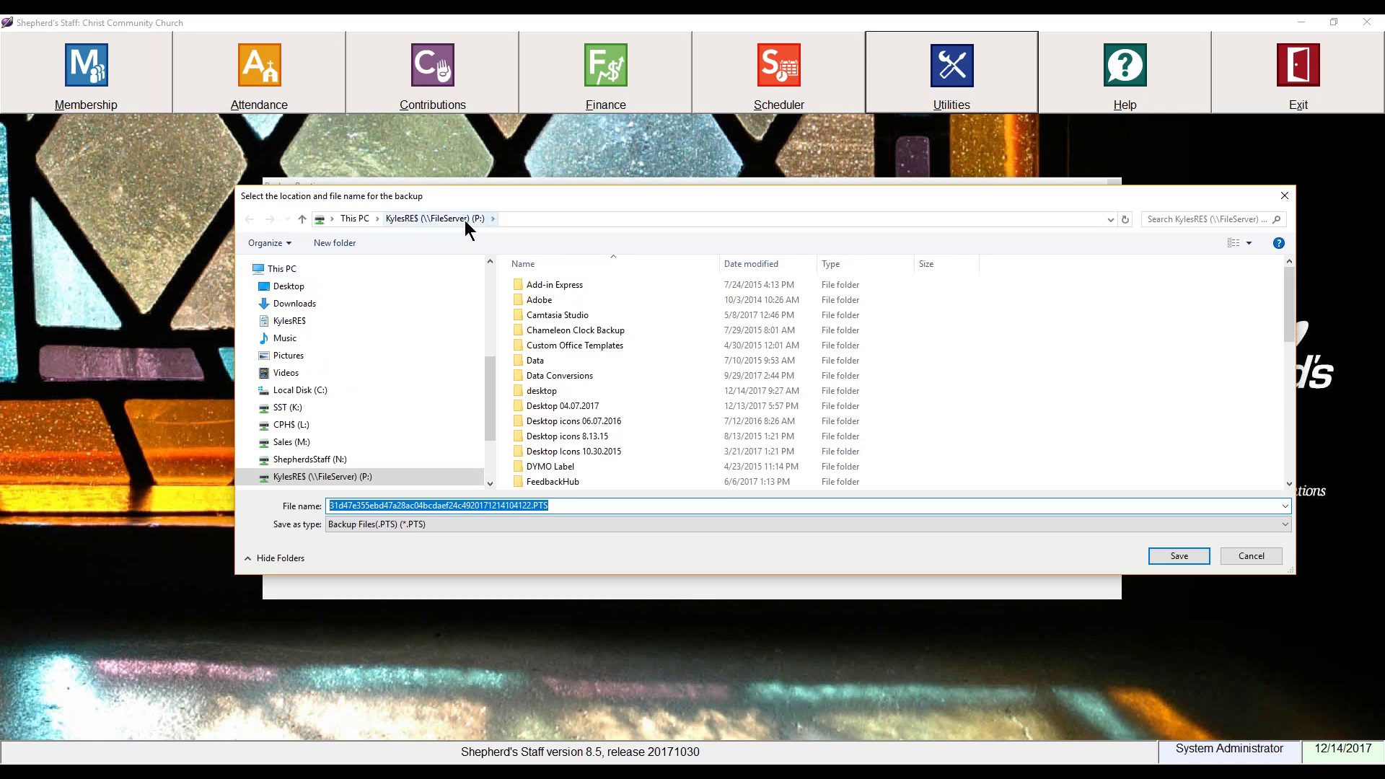
pyautogui.click(544, 507)
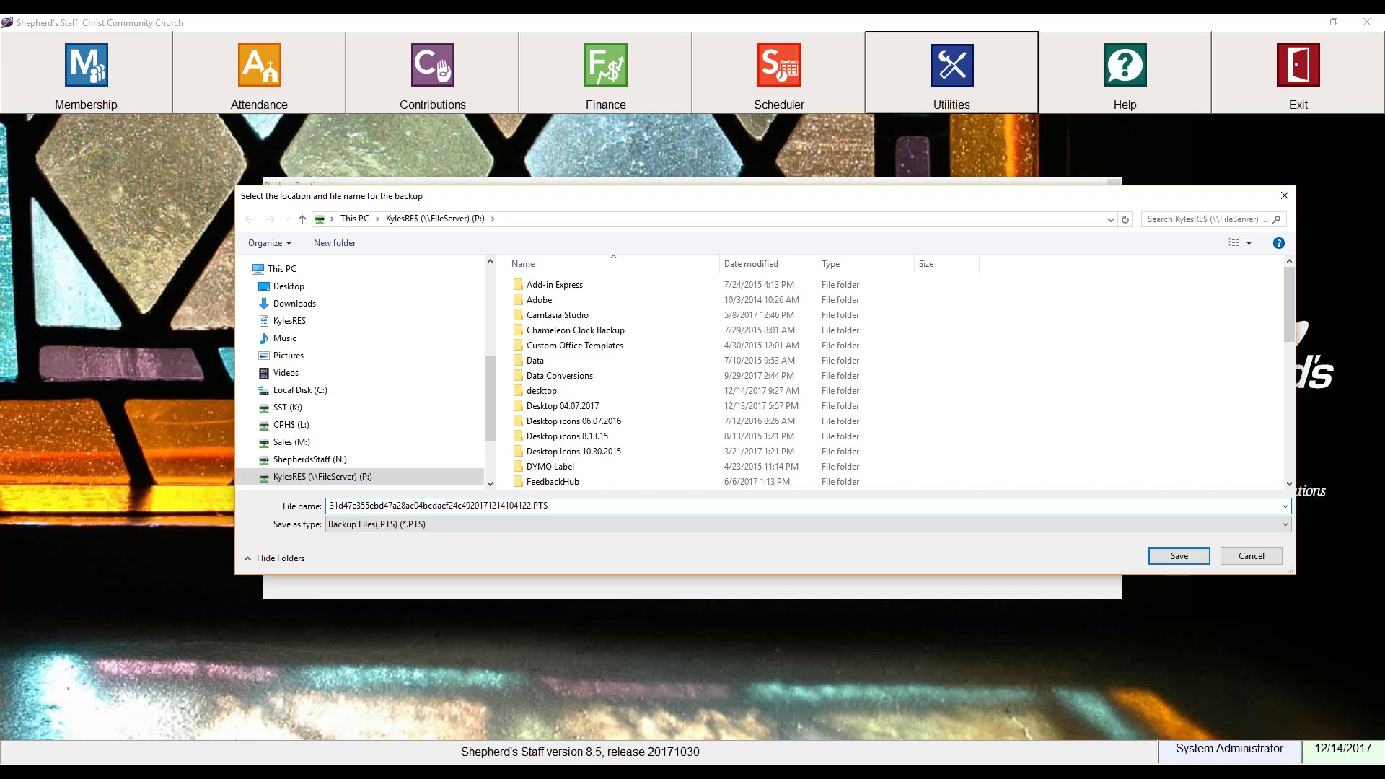
pyautogui.click(1188, 562)
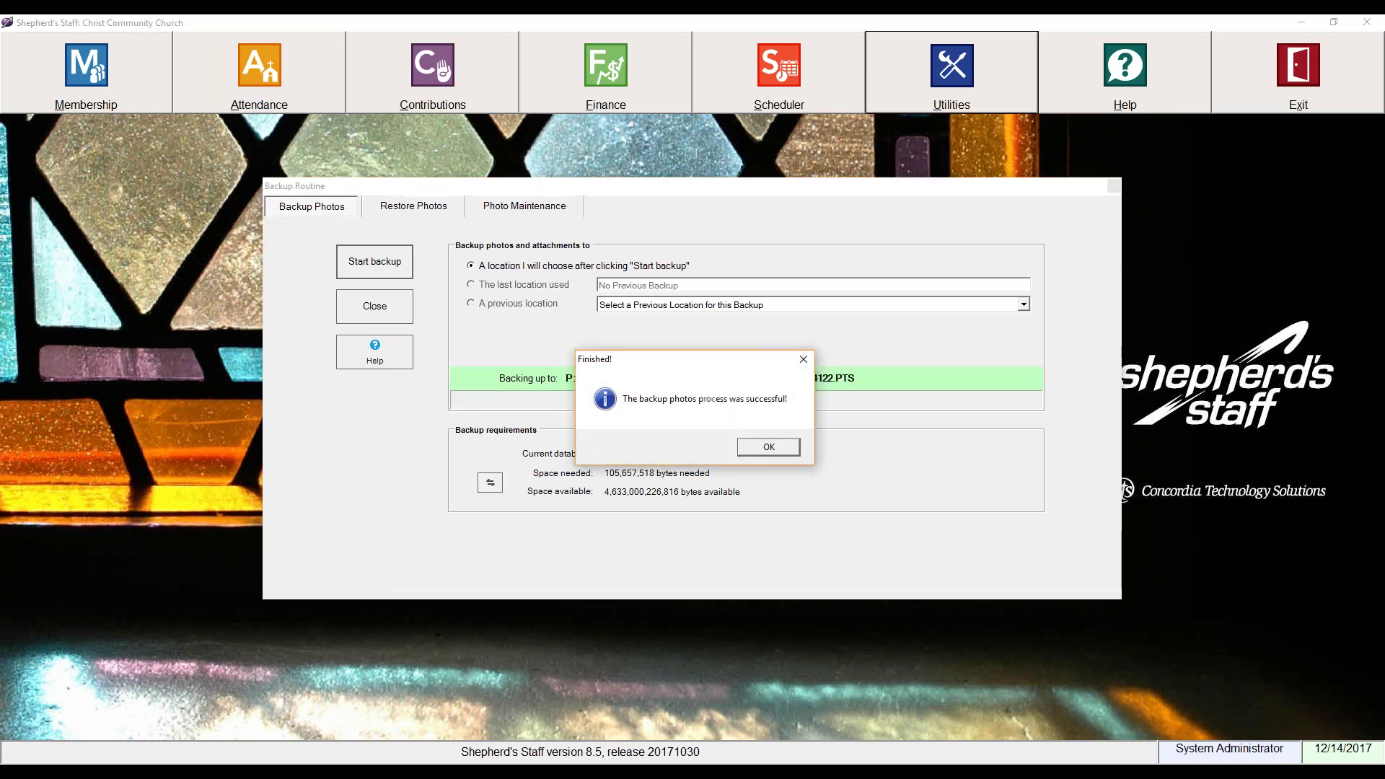
pyautogui.click(781, 452)
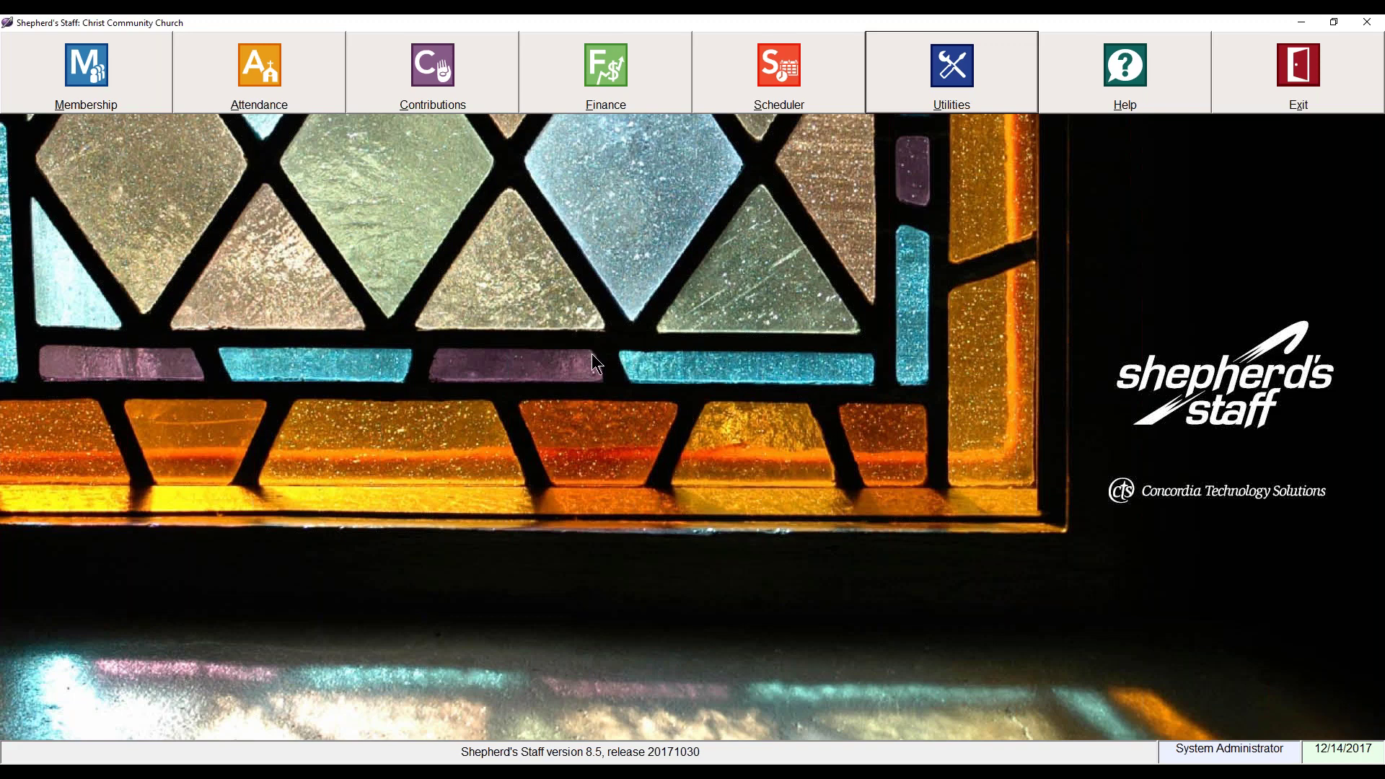
pyautogui.press('super+e')
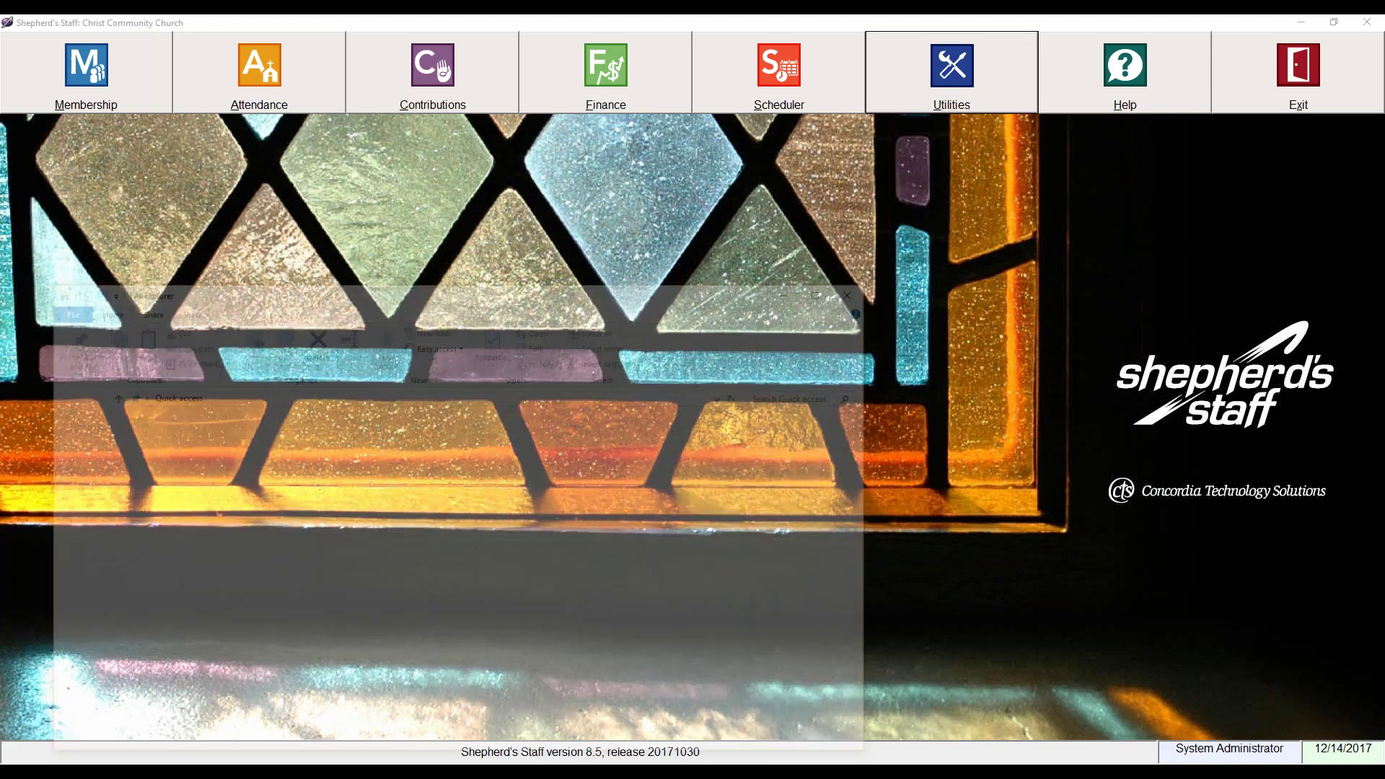
pyautogui.moveTo(470, 297); pyautogui.dragTo(632, 187)
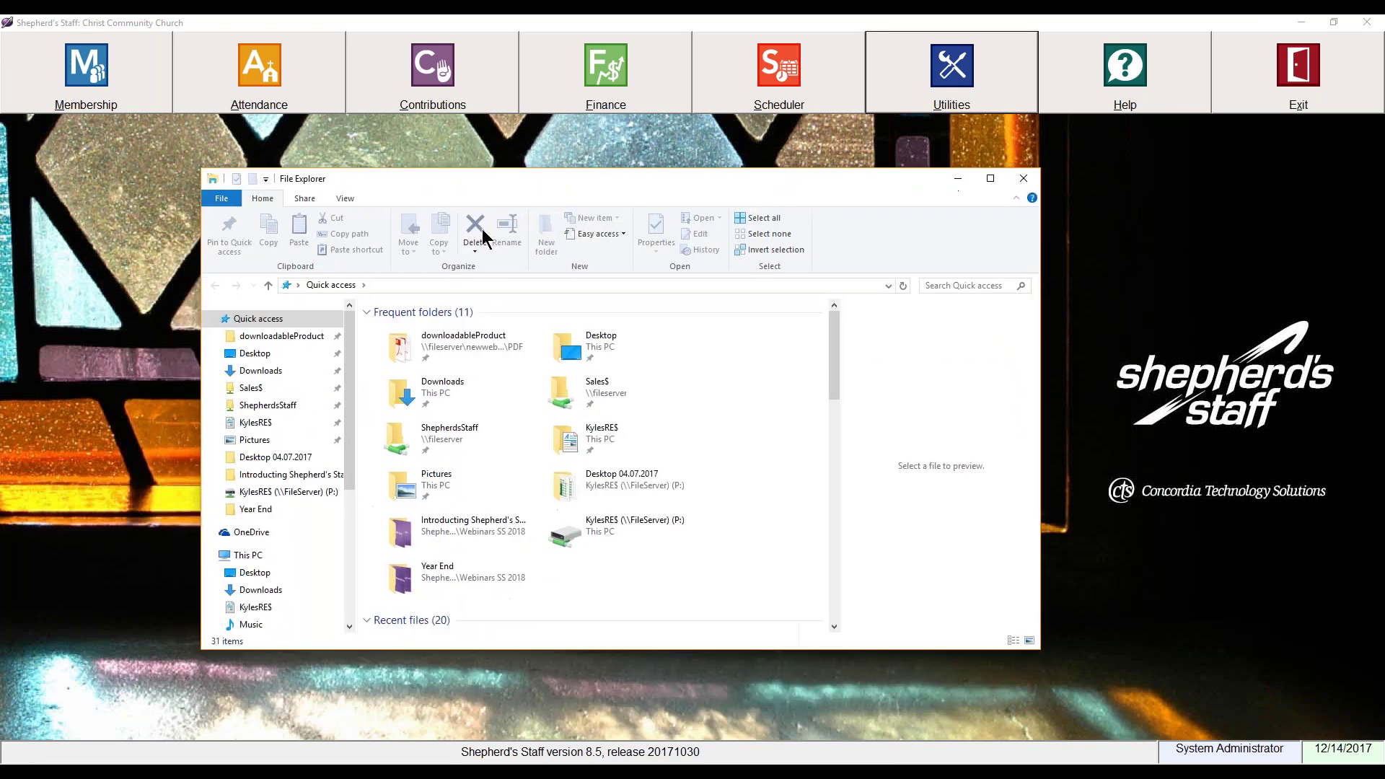
pyautogui.click(248, 554)
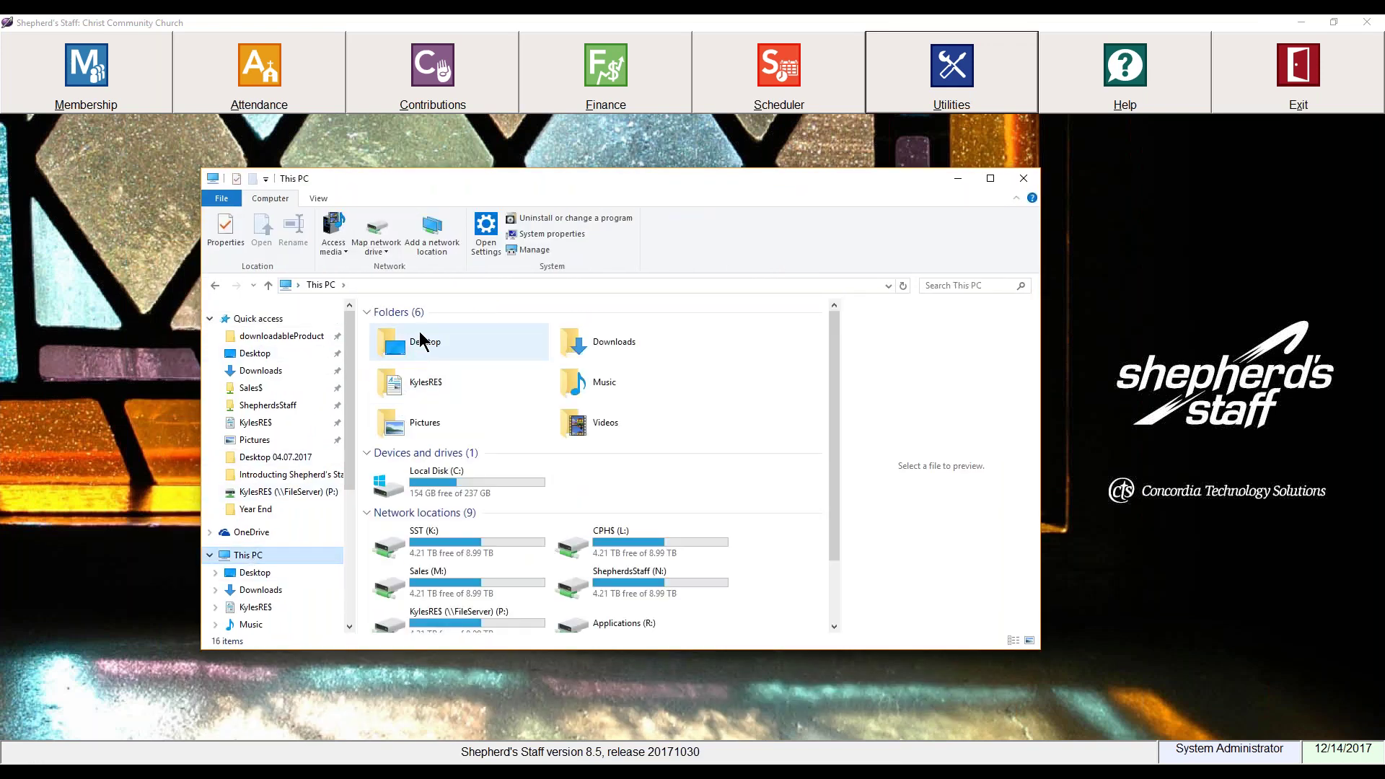
pyautogui.doubleClick(437, 484)
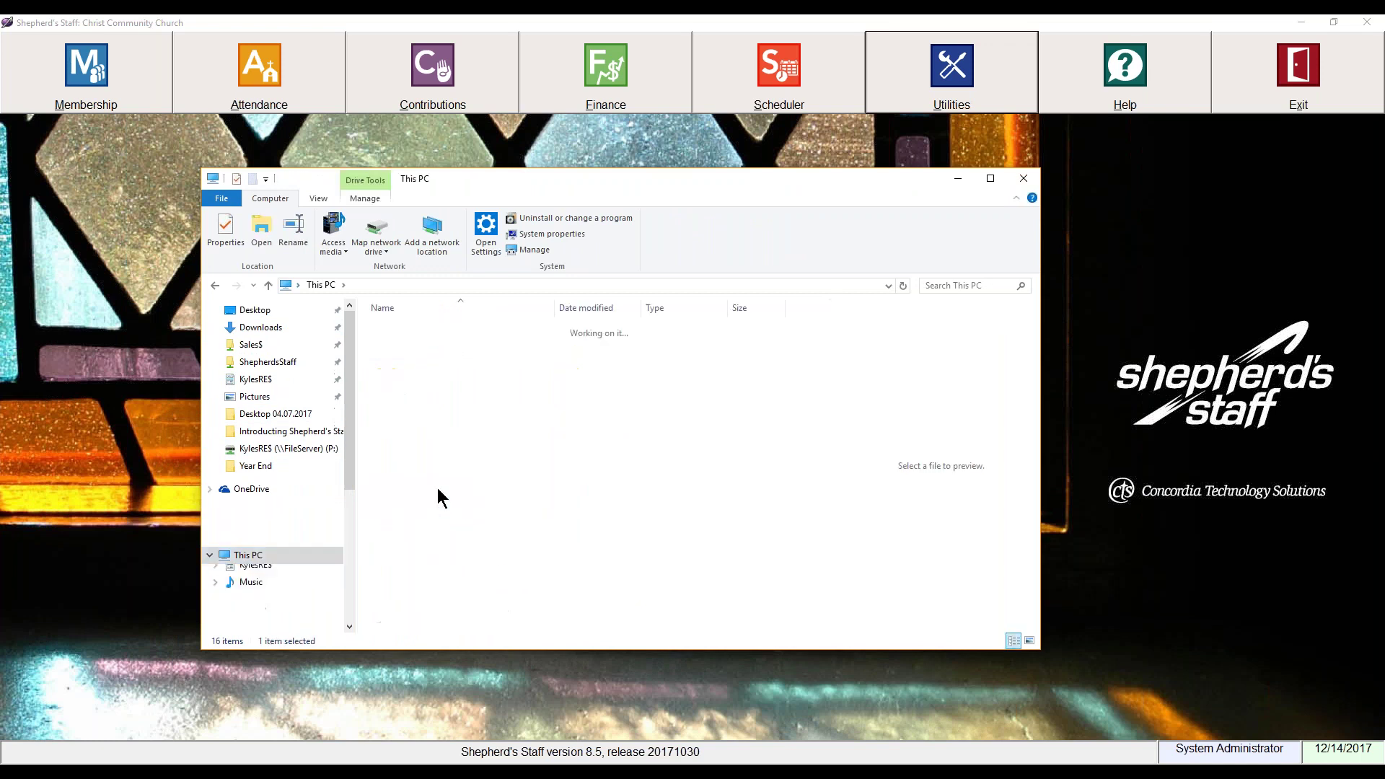
pyautogui.doubleClick(437, 448)
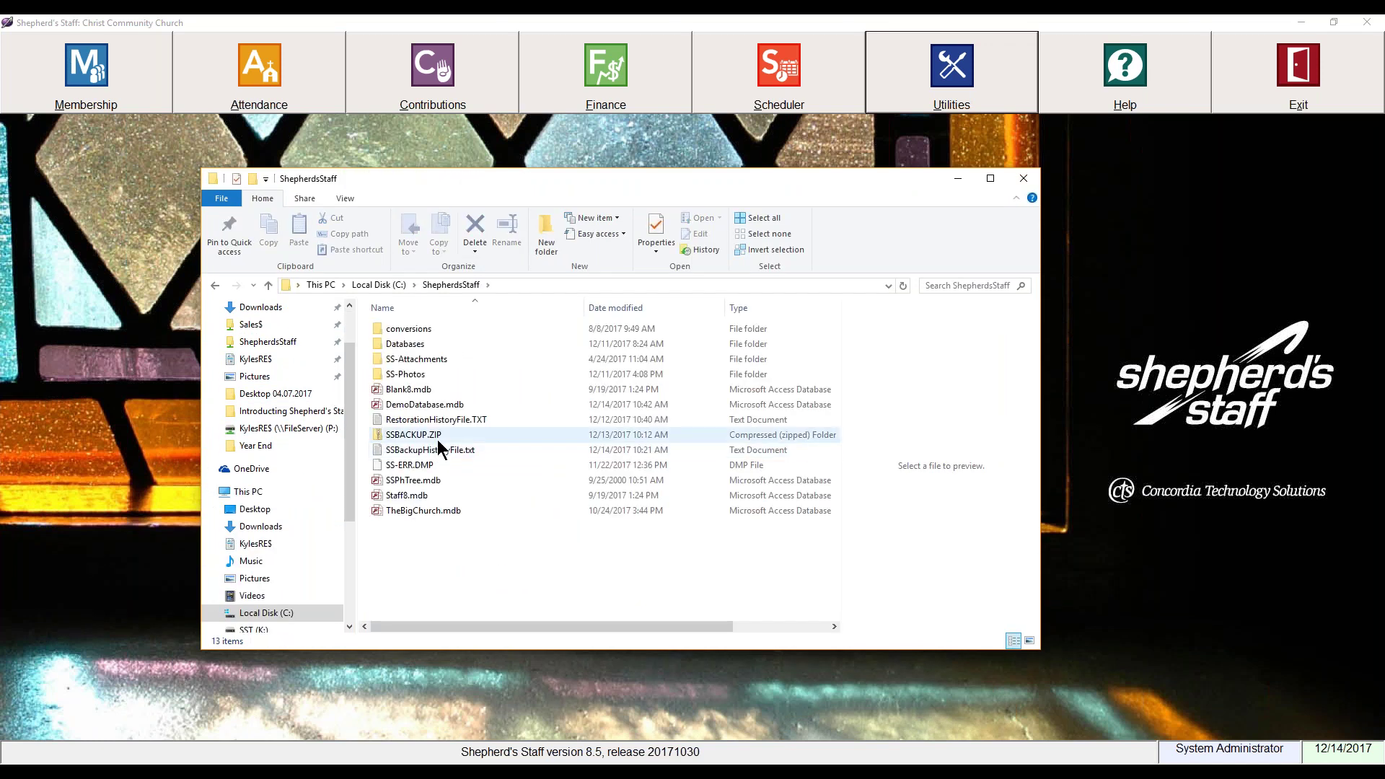
pyautogui.doubleClick(417, 376)
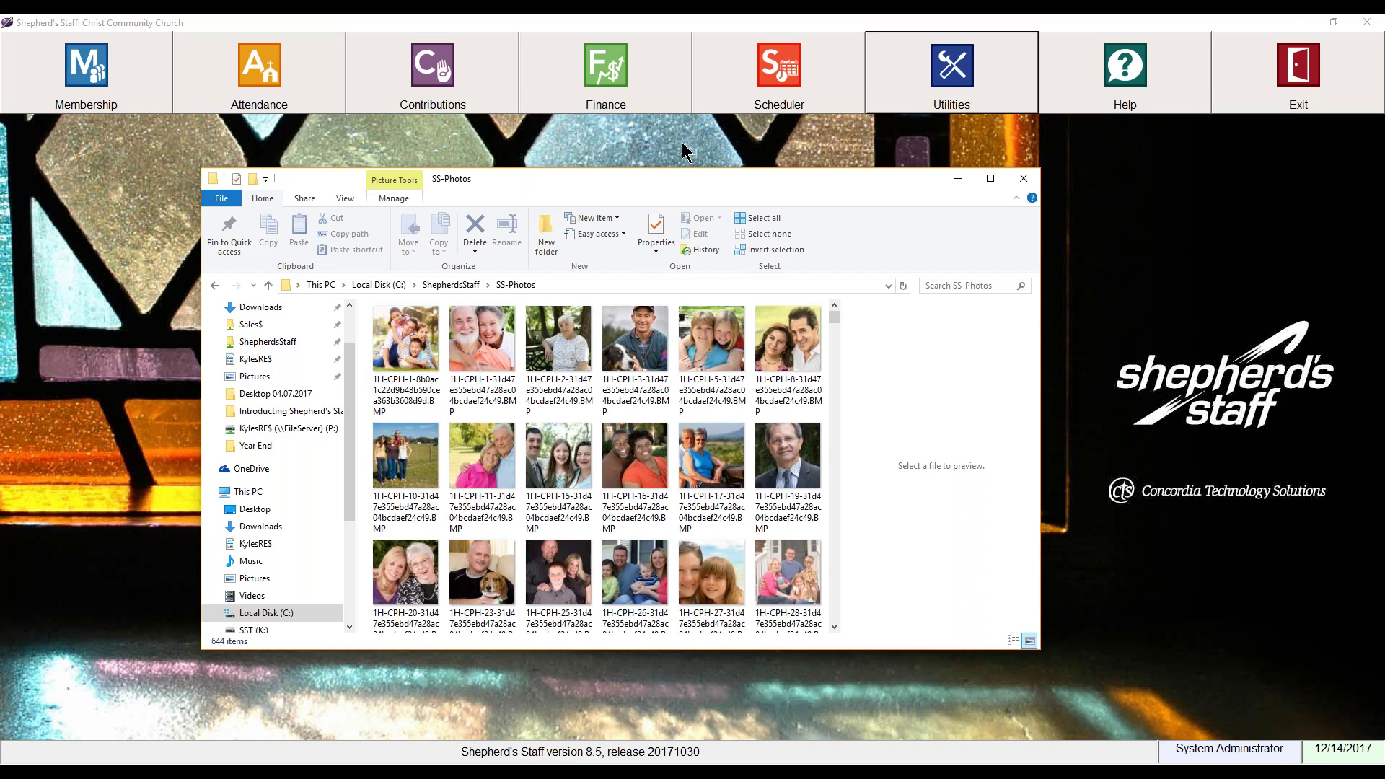
pyautogui.moveTo(630, 179); pyautogui.dragTo(686, 161)
pyautogui.scroll(-5, 683, 395)
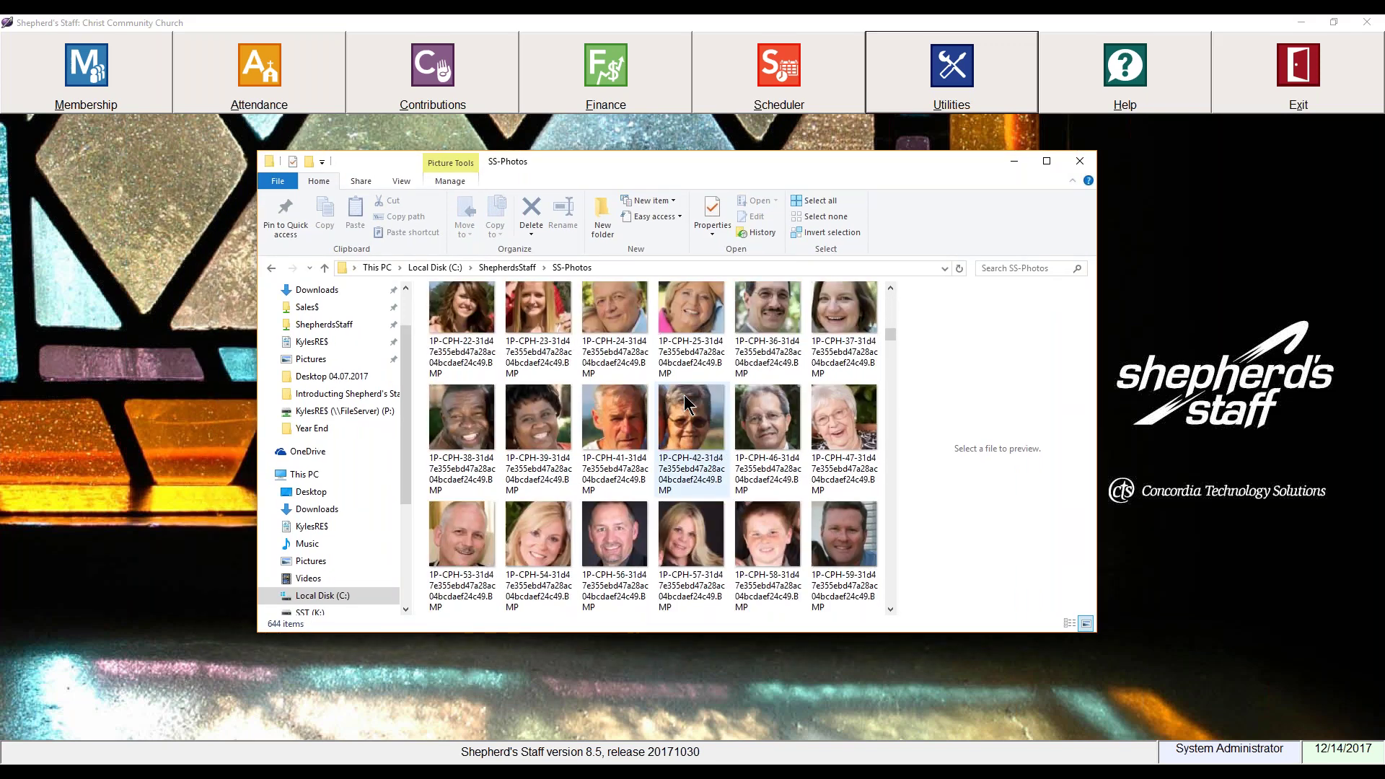
pyautogui.scroll(-1, 684, 395)
pyautogui.scroll(2, 683, 395)
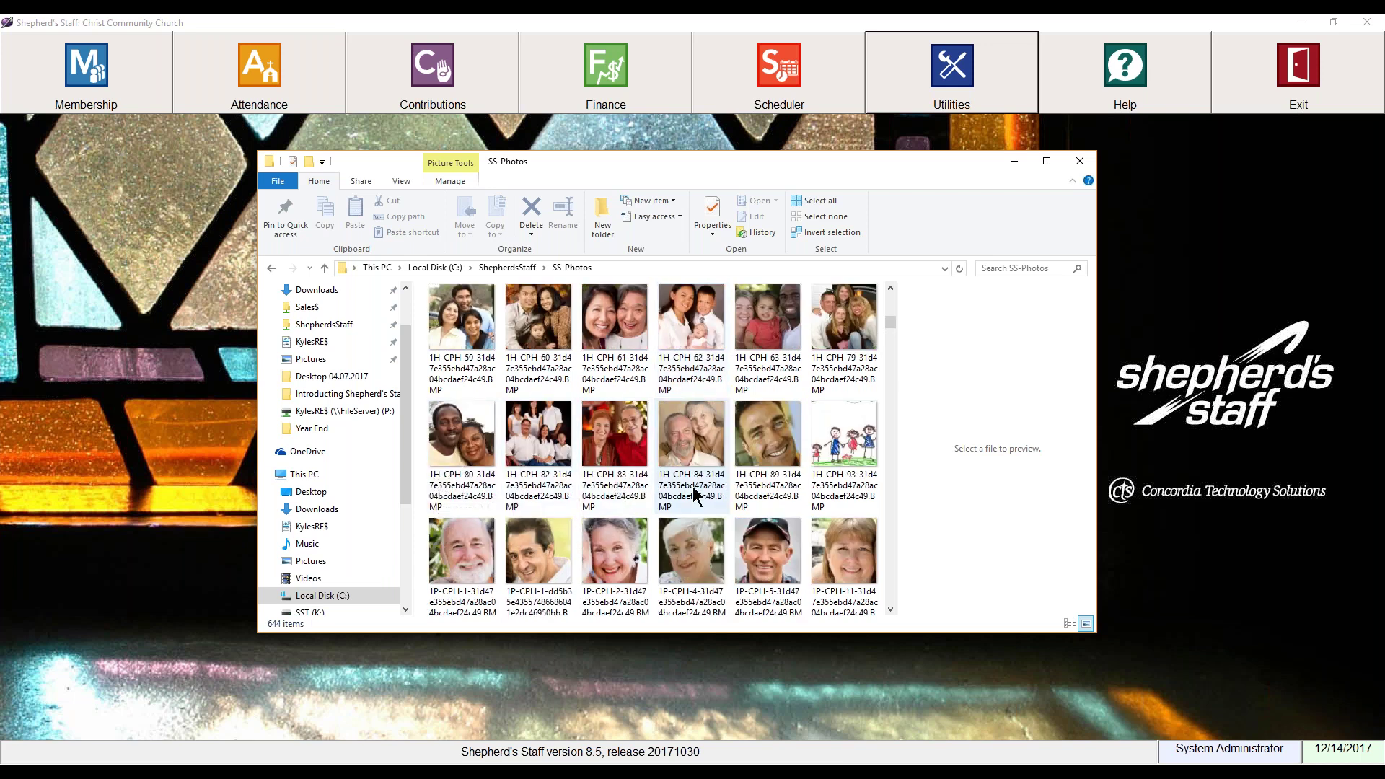
pyautogui.scroll(-2, 574, 470)
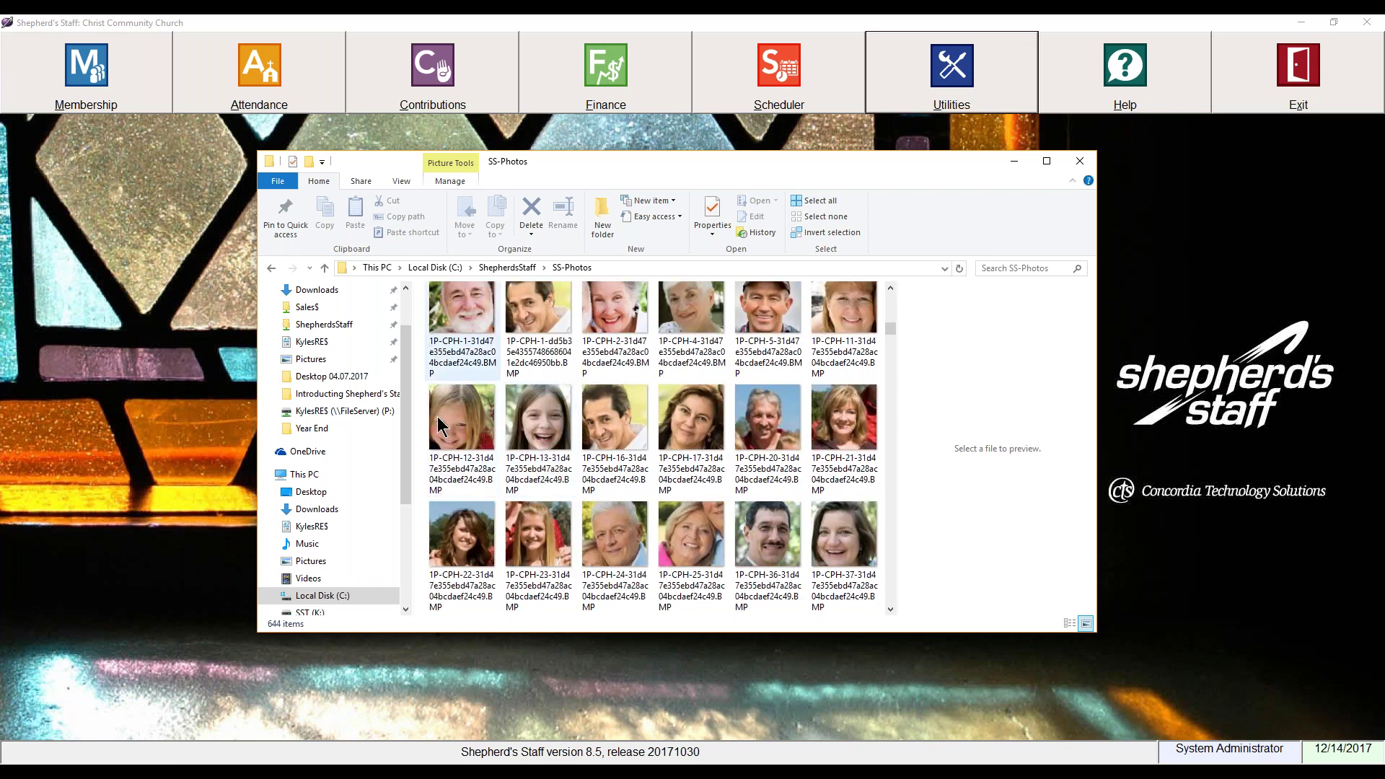
pyautogui.moveTo(525, 473)
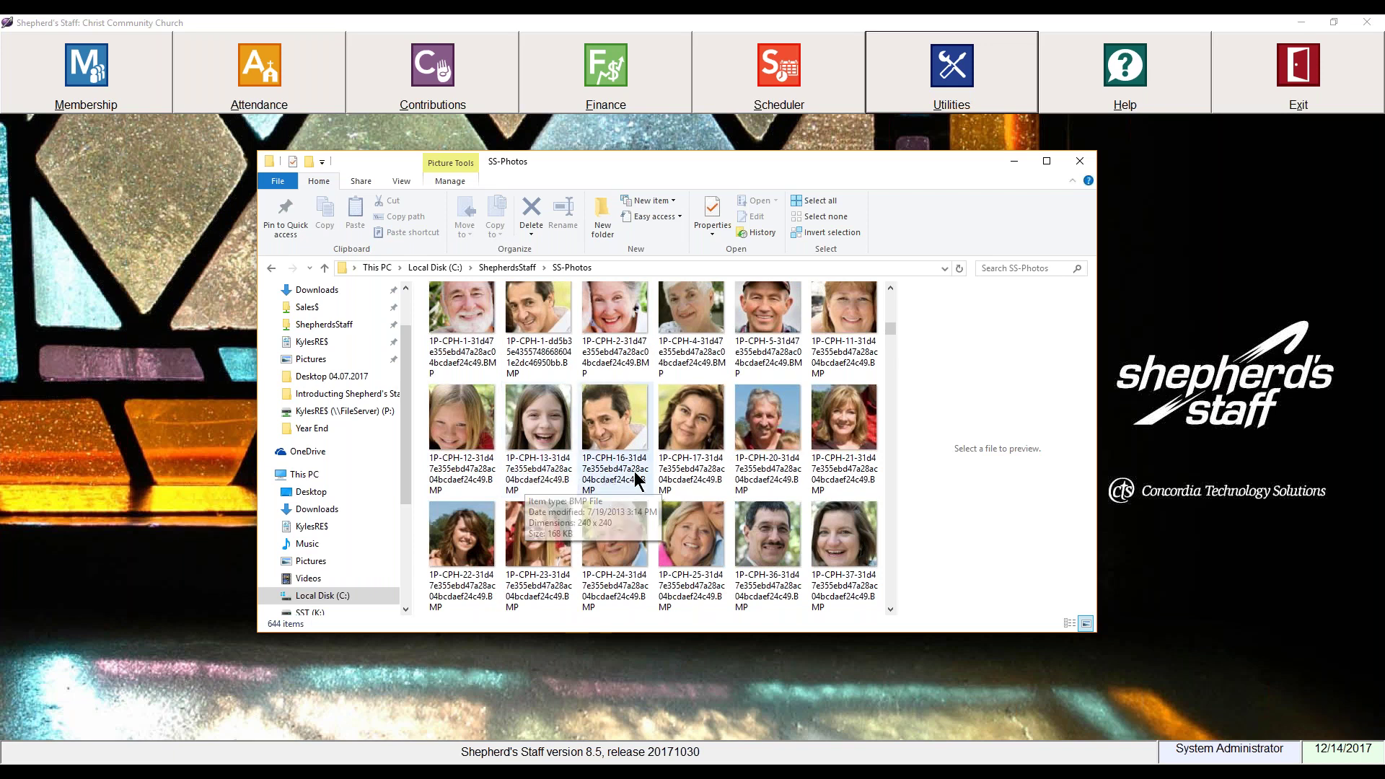
pyautogui.click(1081, 163)
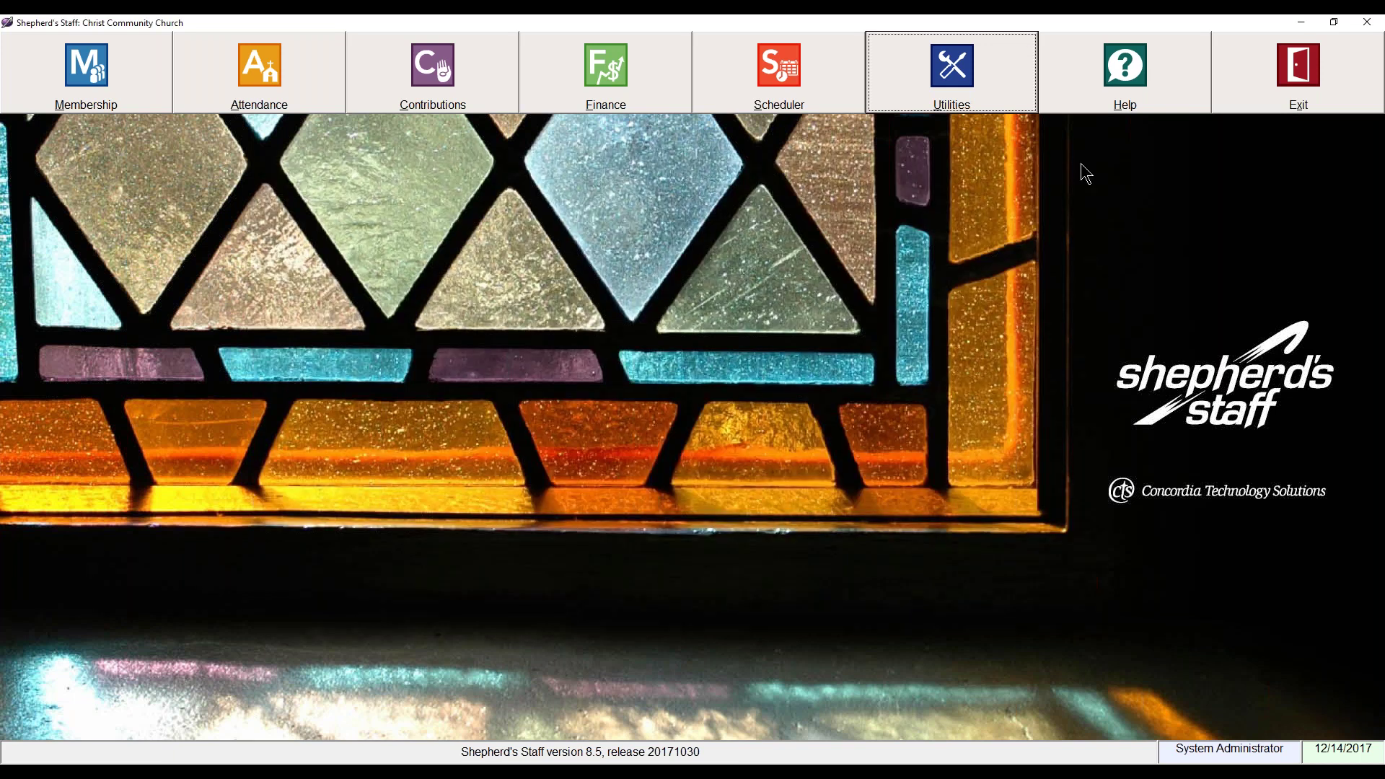
# Step: Open Utilities > Photo backup, restore, and maintenance and view its Restore Photos options
pyautogui.click(967, 80)
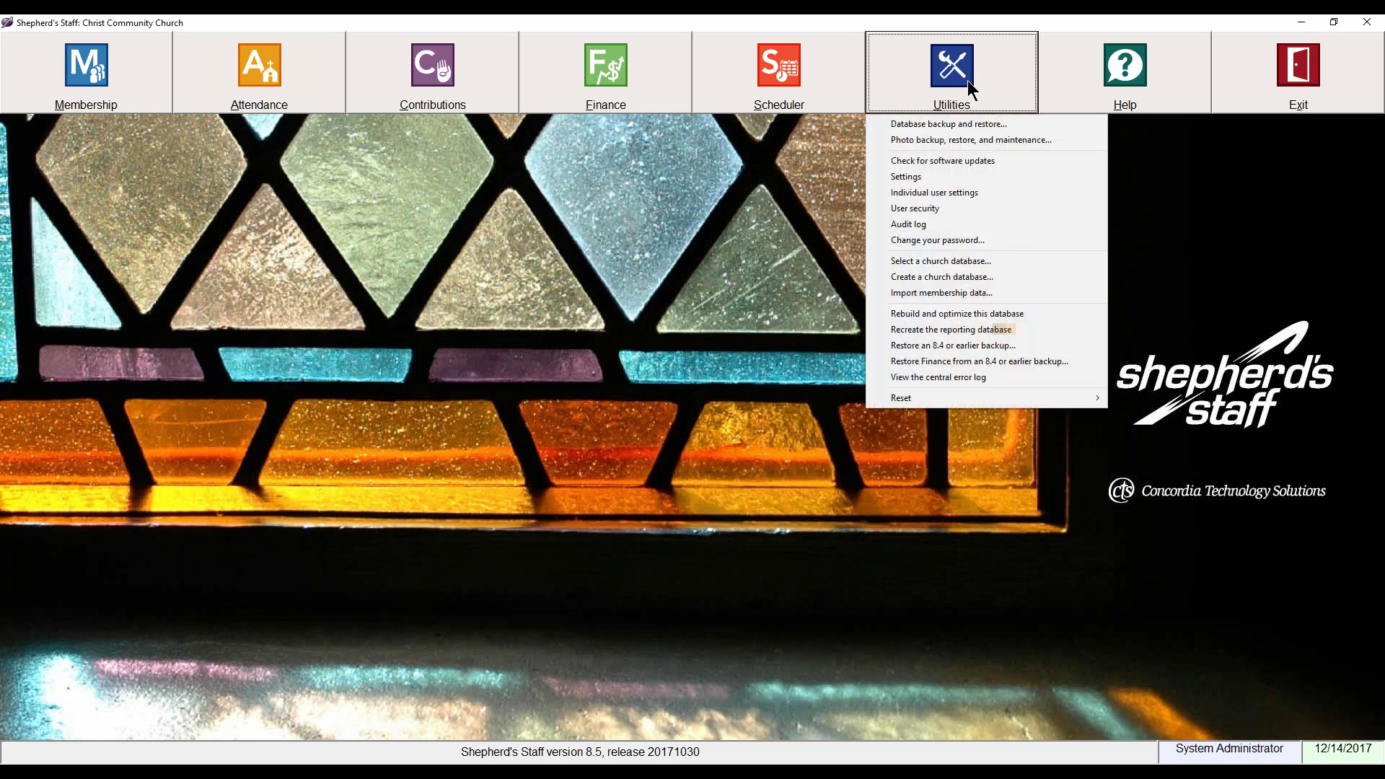
pyautogui.click(956, 147)
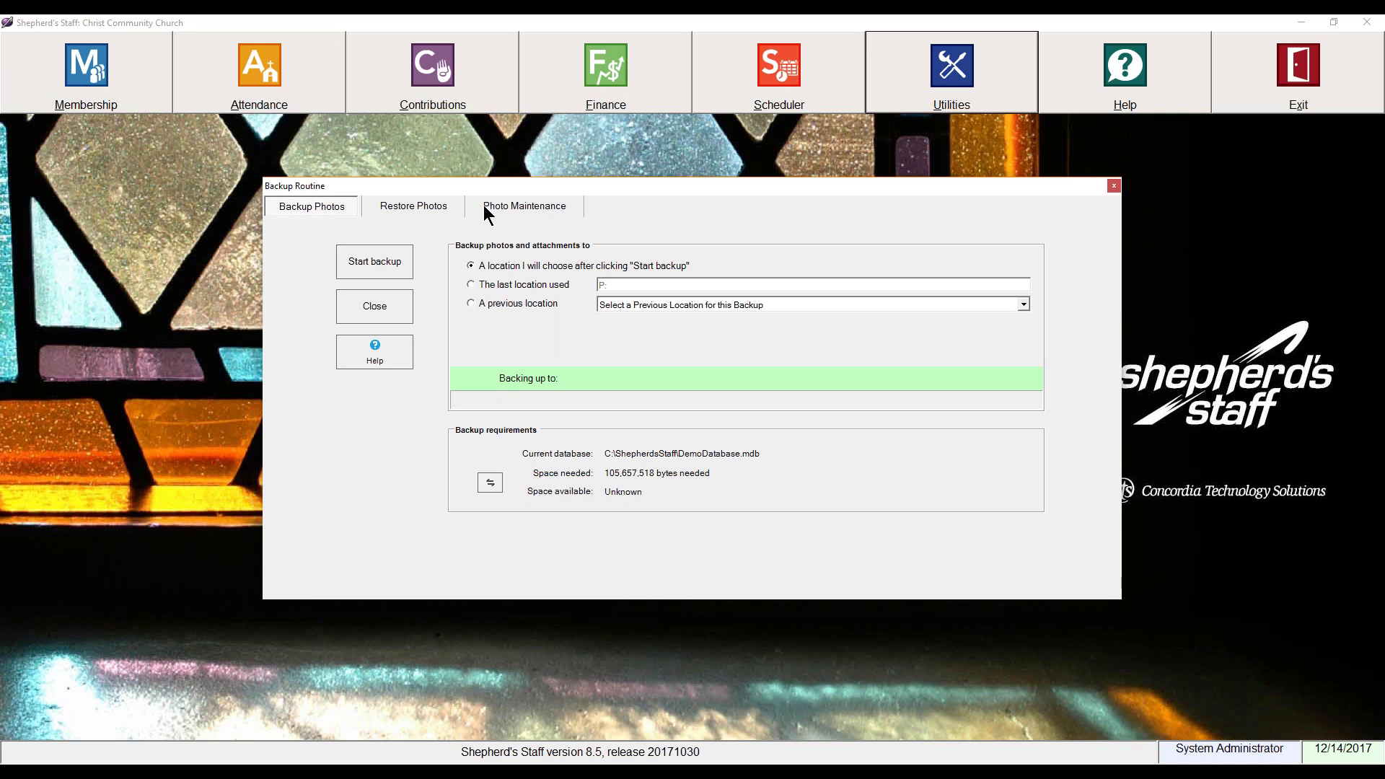
pyautogui.moveTo(630, 188); pyautogui.dragTo(639, 180)
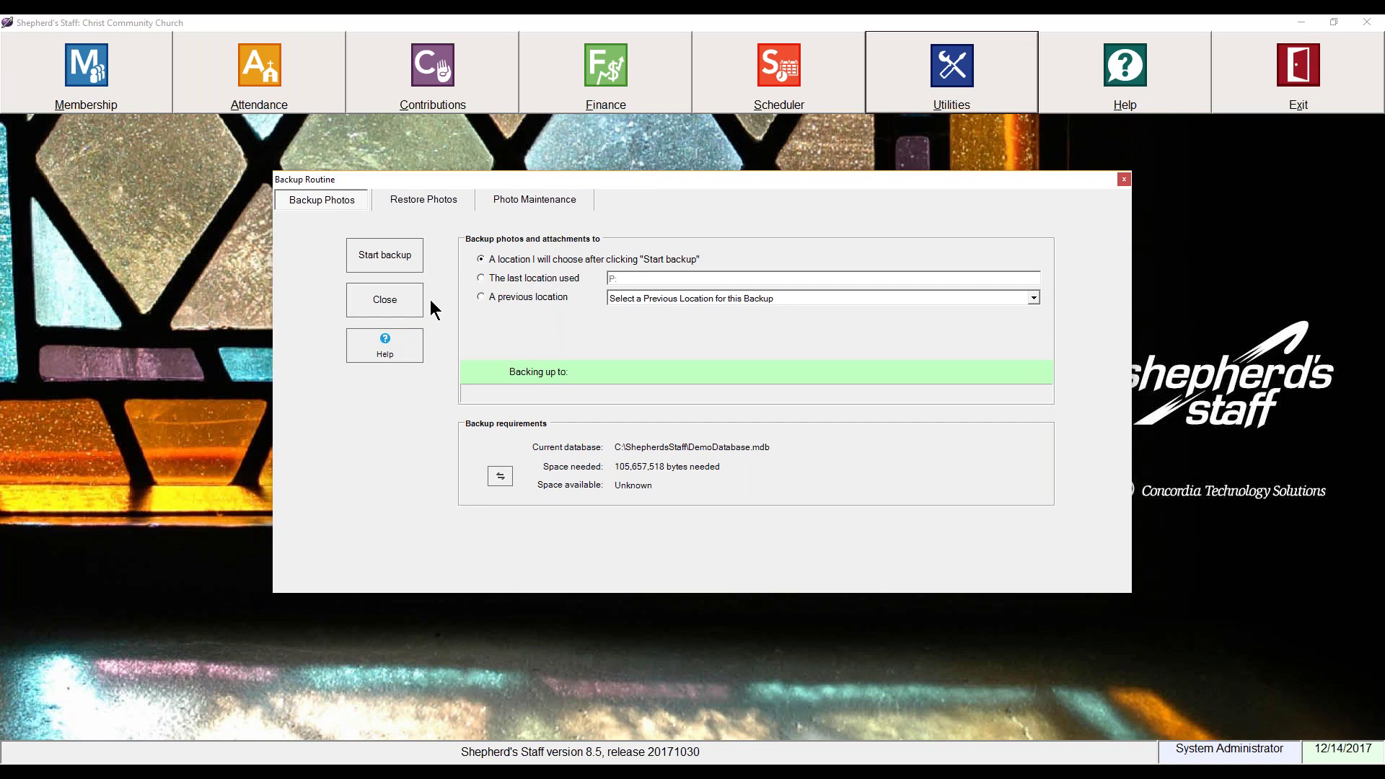
pyautogui.click(425, 197)
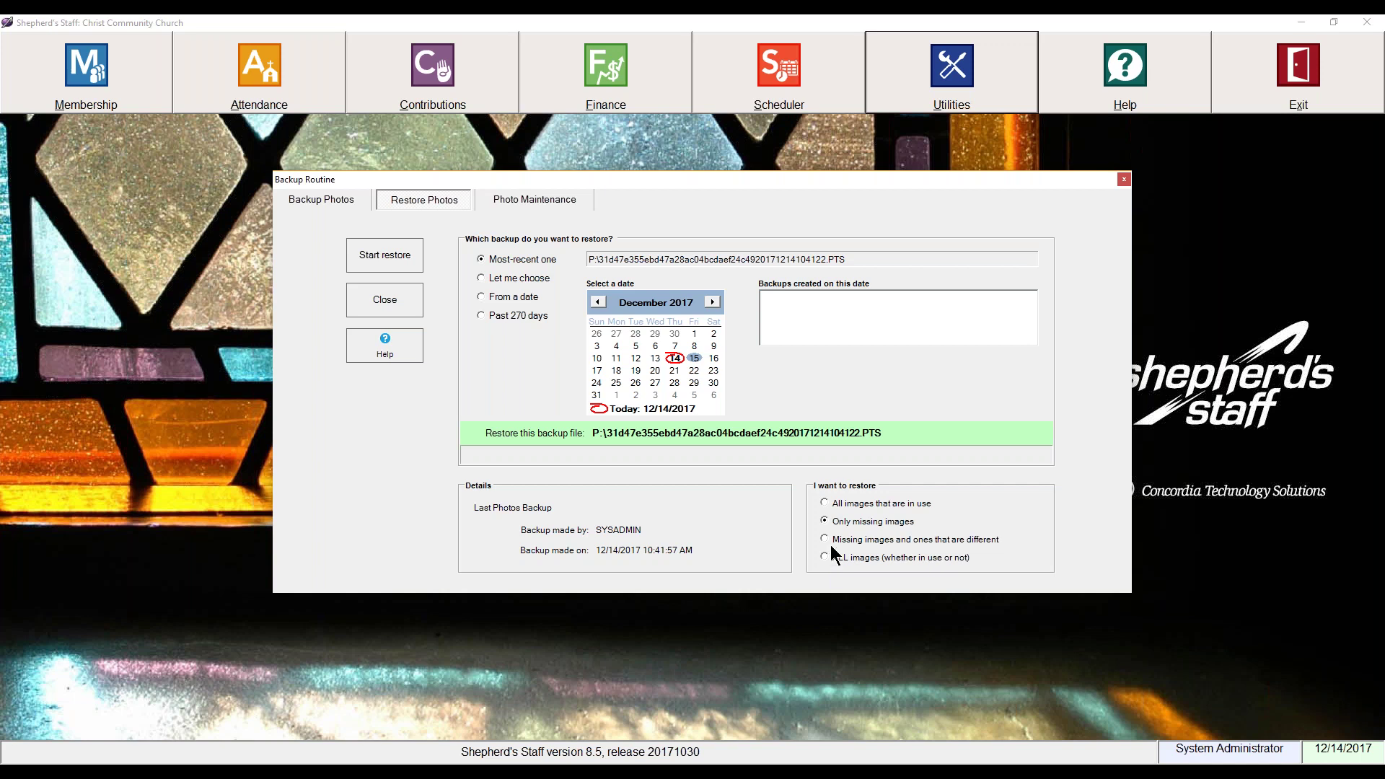
# Step: Select All images that are in use, then compare the first person's current and backup photos
pyautogui.click(829, 505)
pyautogui.click(539, 204)
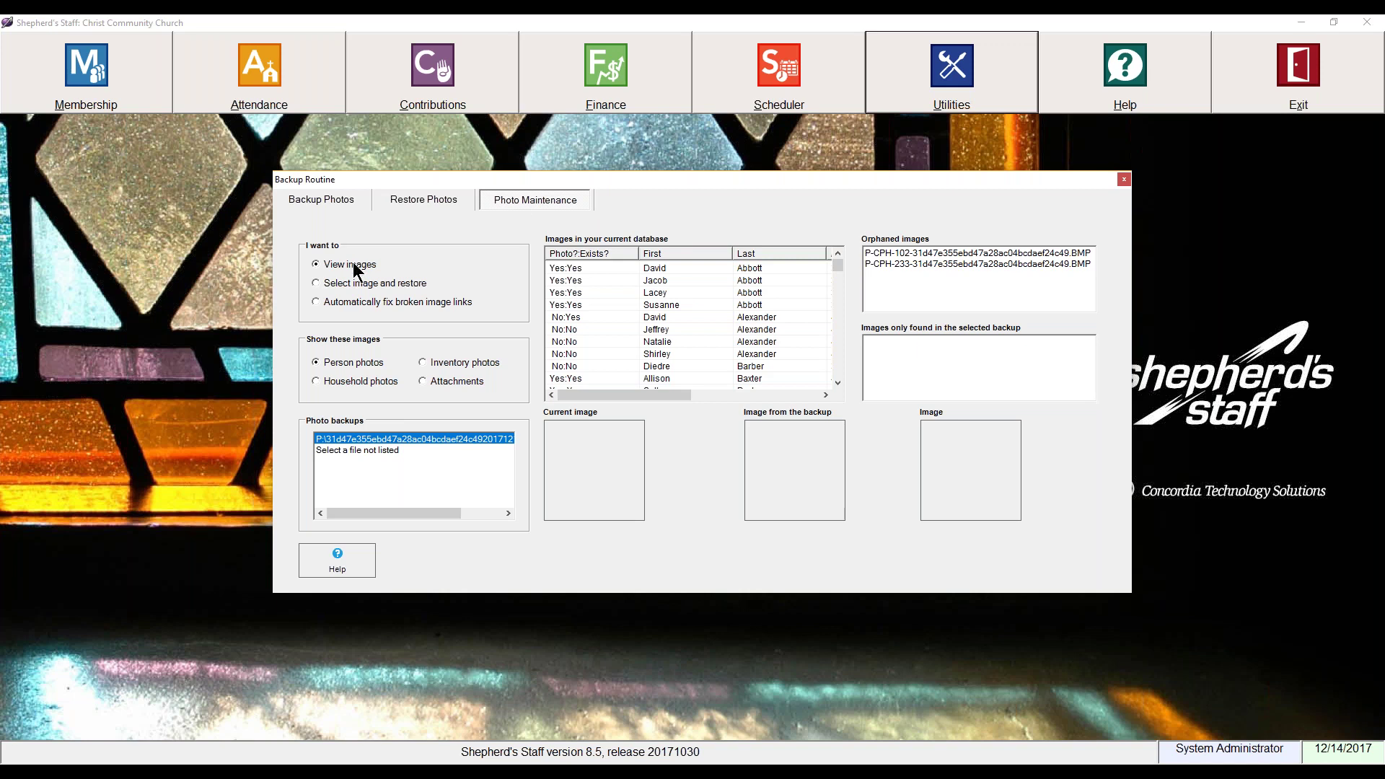
pyautogui.click(565, 271)
pyautogui.click(571, 292)
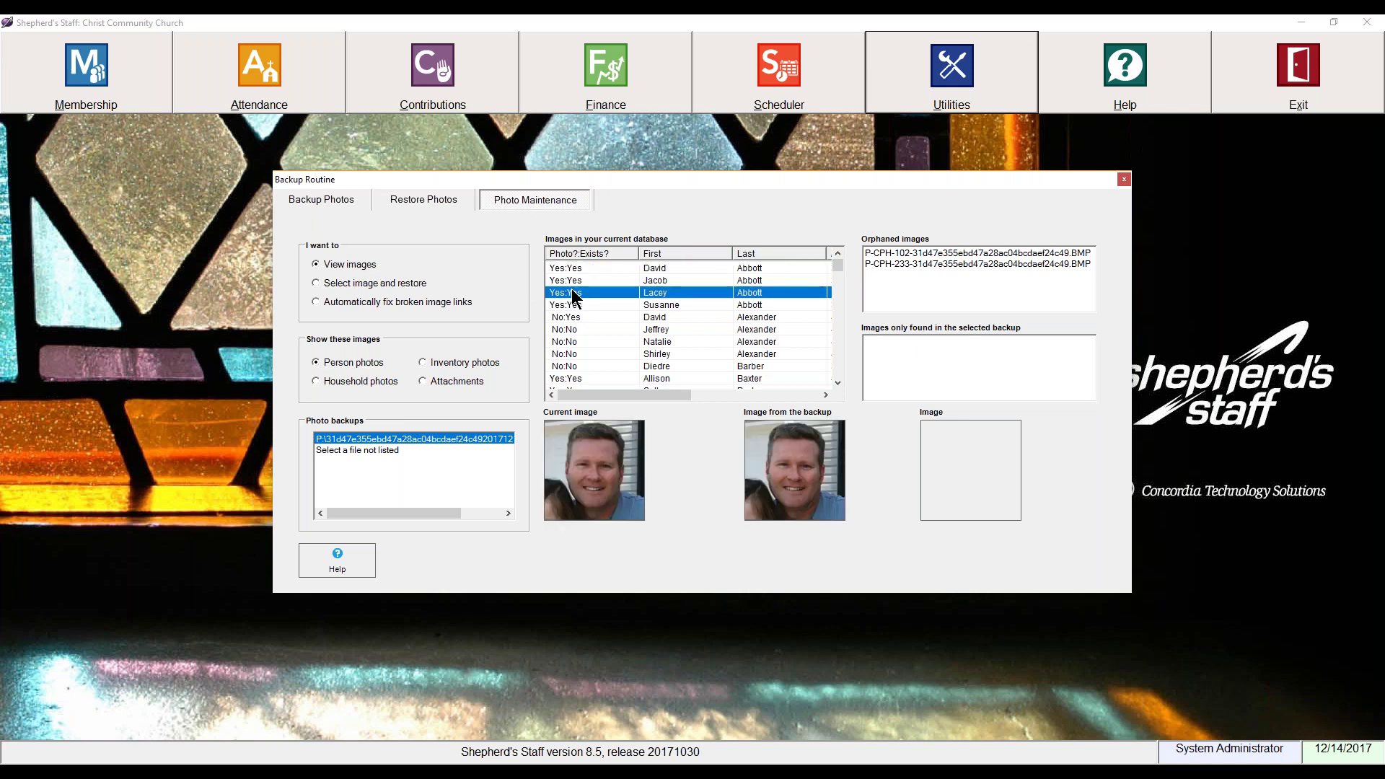
pyautogui.click(573, 328)
pyautogui.click(593, 339)
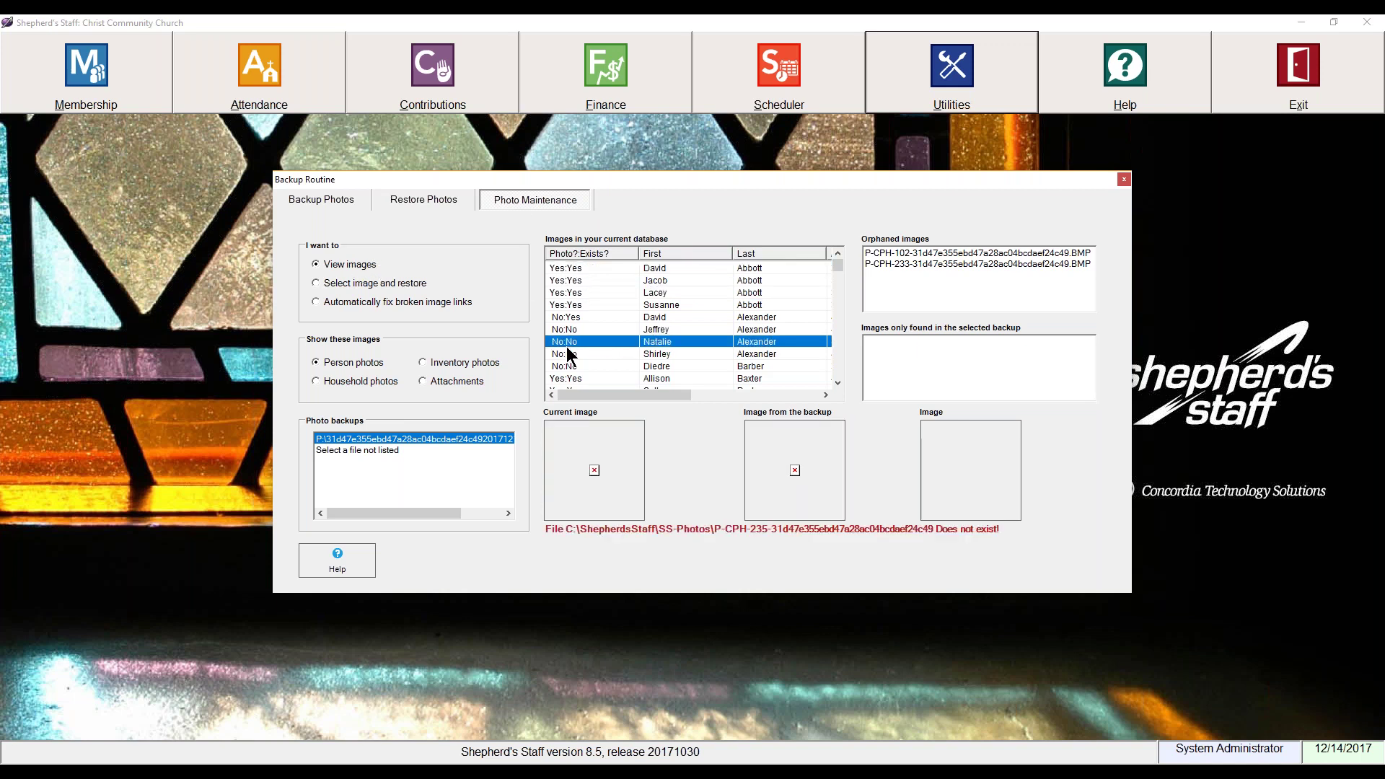
pyautogui.scroll(-2, 569, 352)
pyautogui.click(573, 341)
pyautogui.click(570, 353)
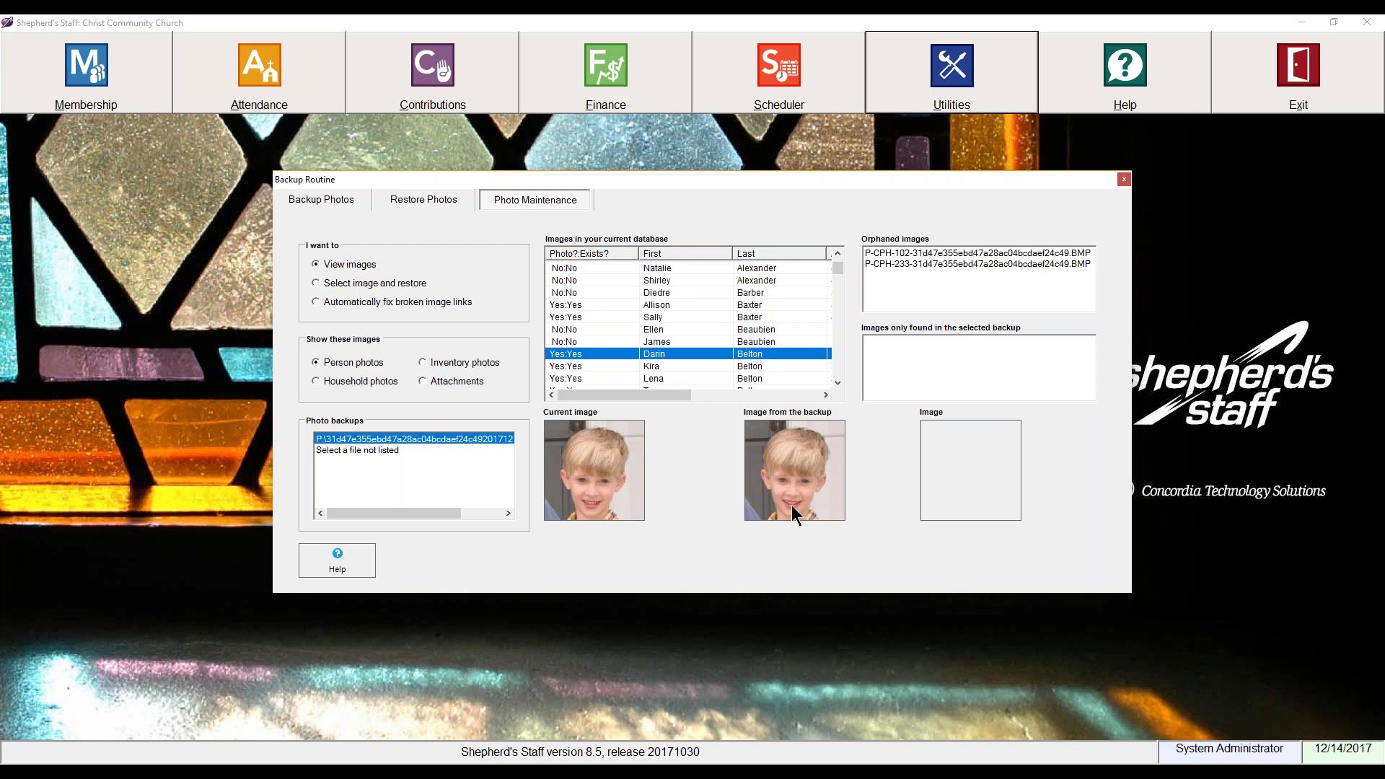
pyautogui.click(557, 366)
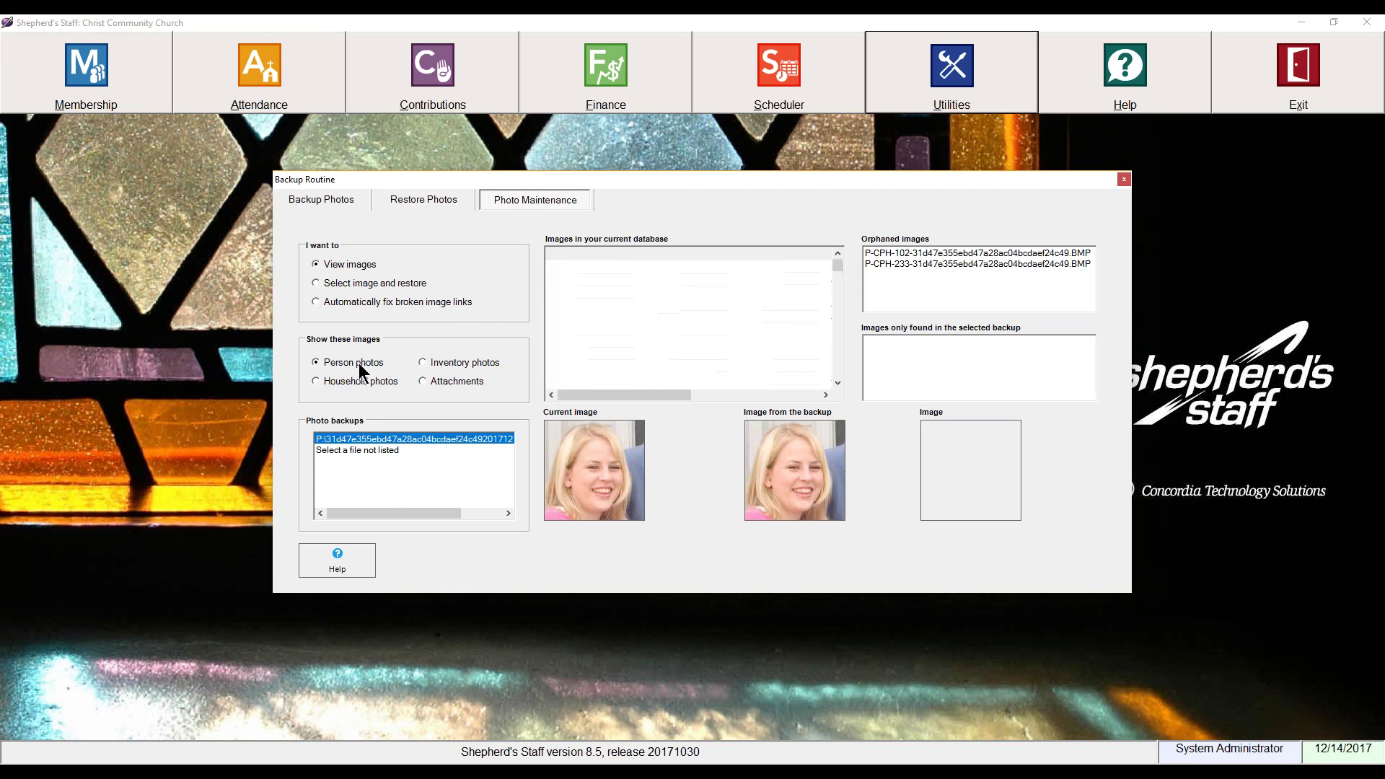
# Step: Browse household photos and the Ford Conversion Van inventory photo against the backup
pyautogui.click(357, 380)
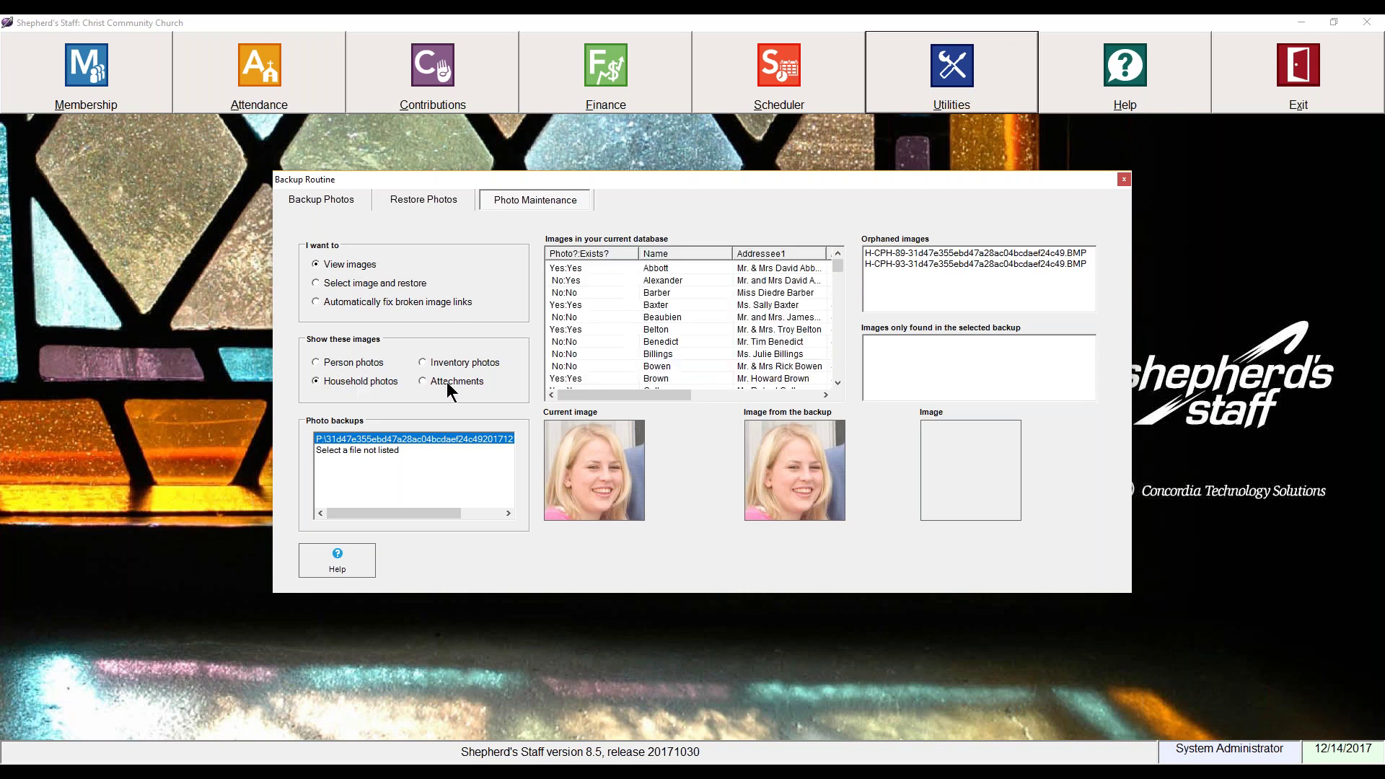
pyautogui.click(579, 316)
pyautogui.click(581, 270)
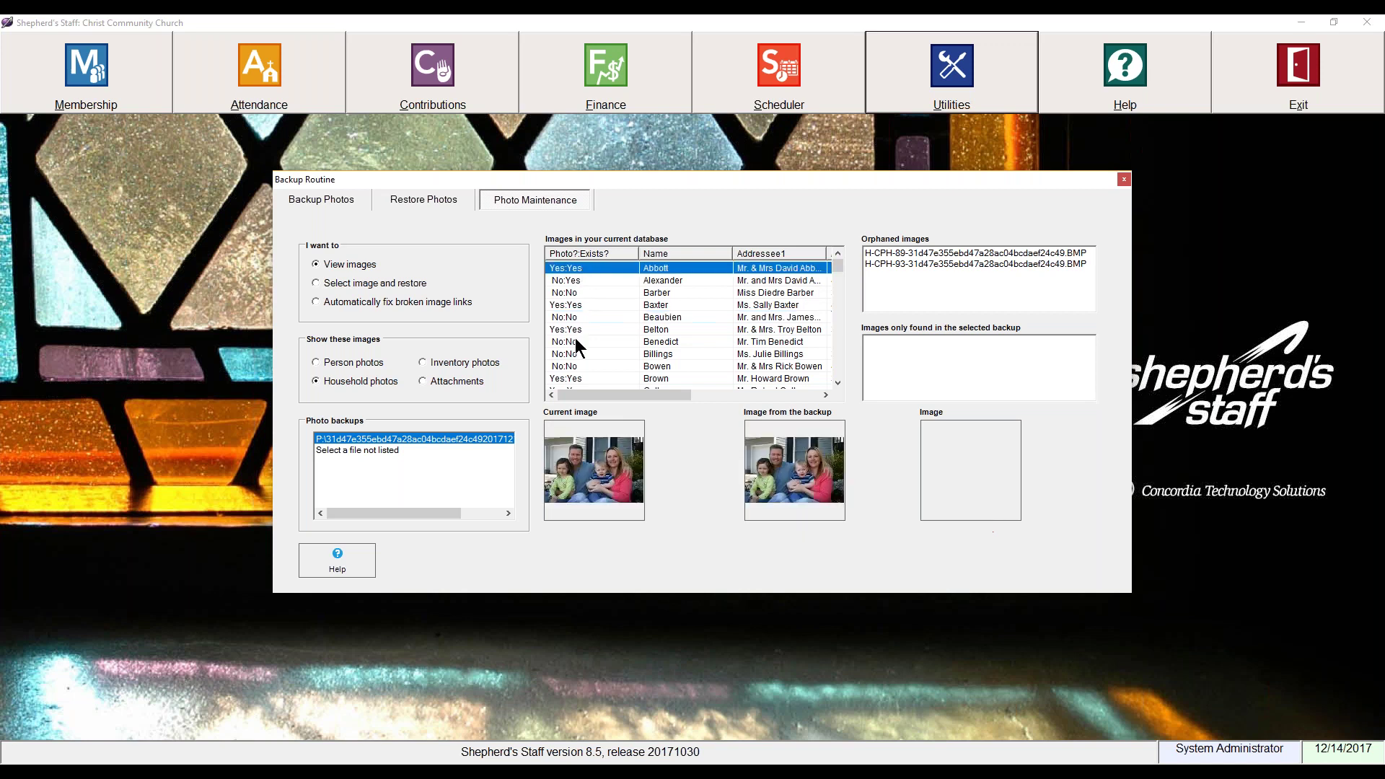
pyautogui.click(455, 363)
pyautogui.click(617, 269)
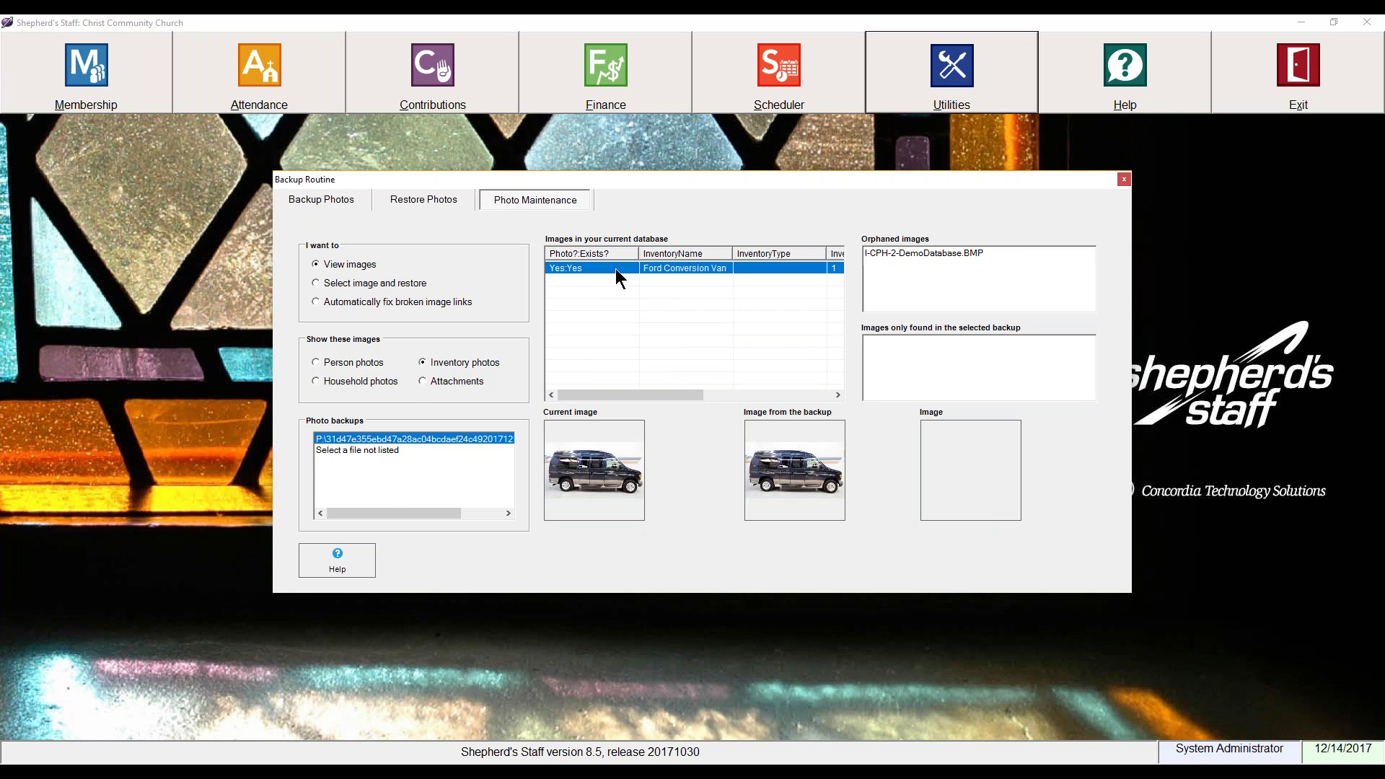
# Step: Switch to Select image and restore, show Person photos, and compare two members' images
pyautogui.click(370, 283)
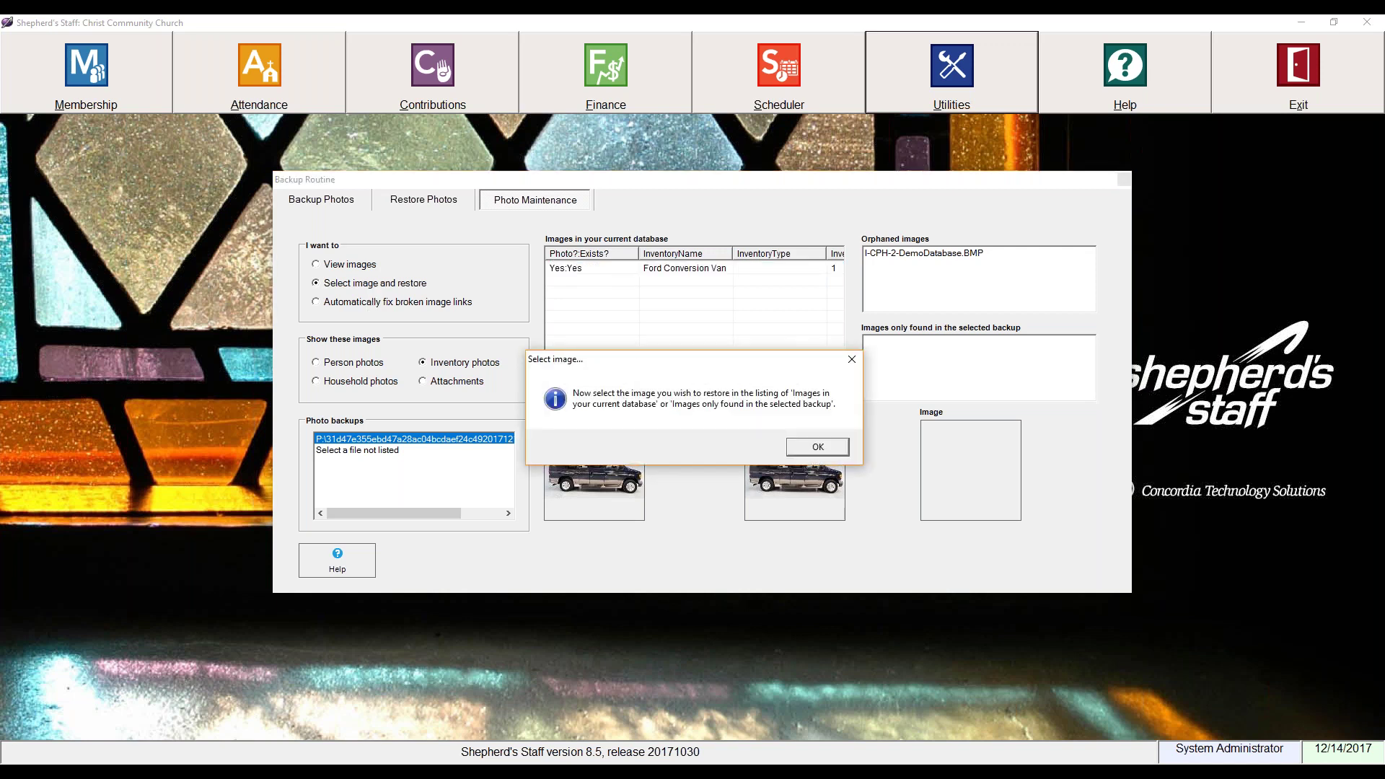
pyautogui.click(795, 446)
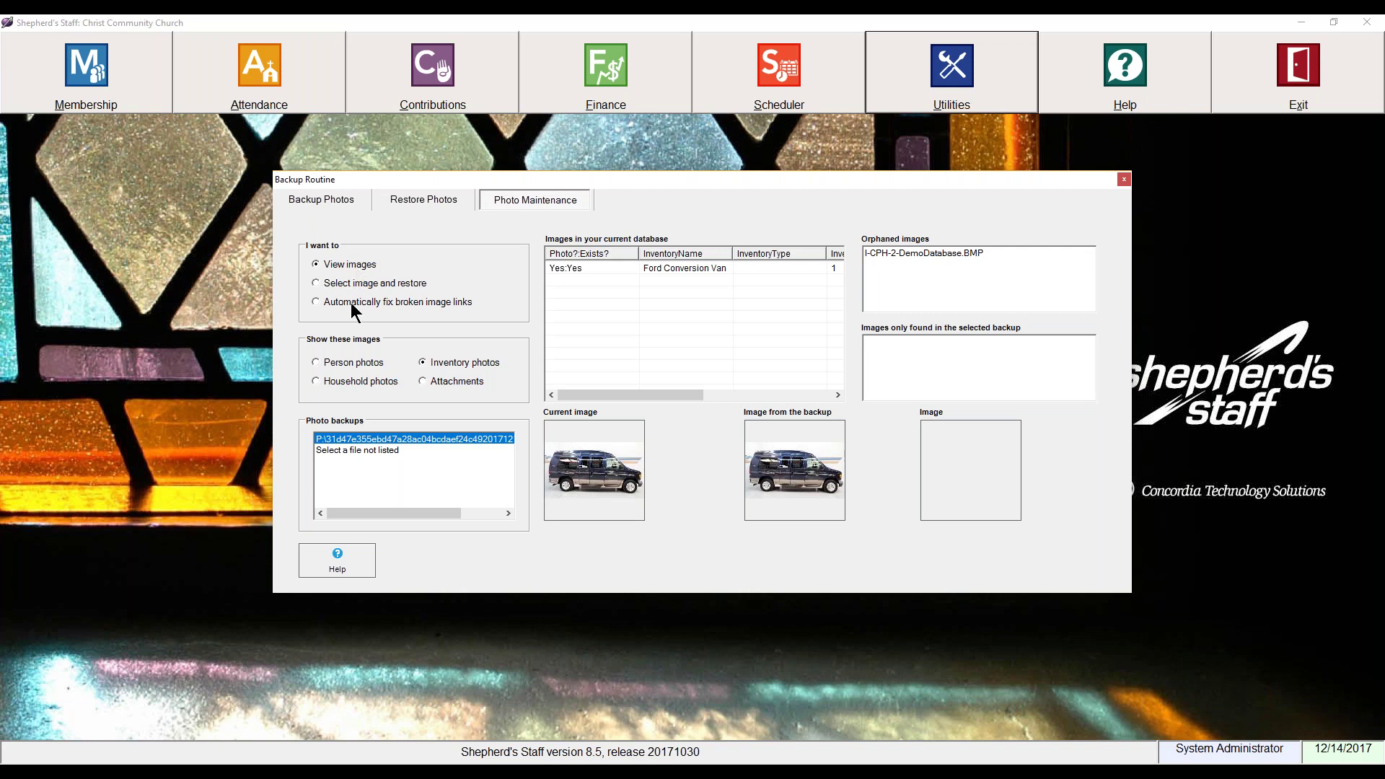
pyautogui.click(349, 366)
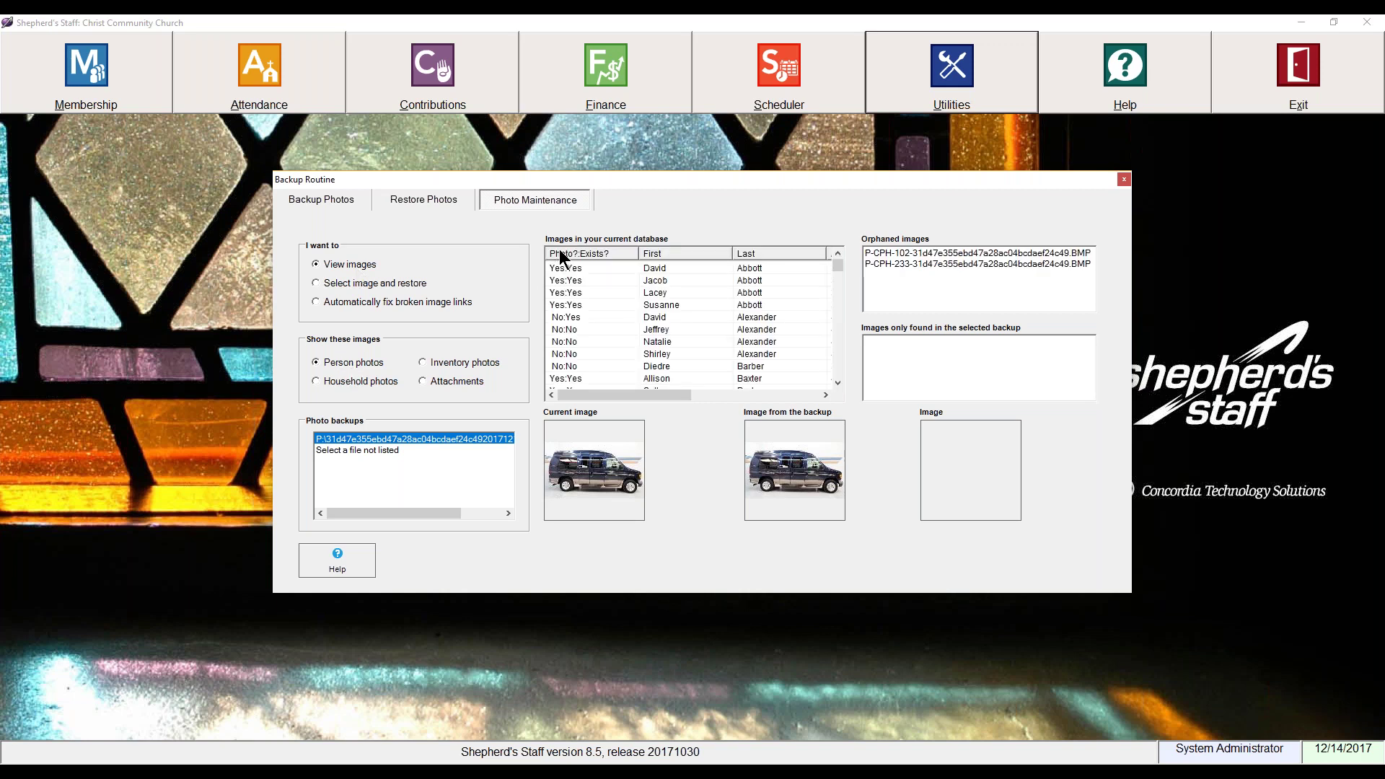
pyautogui.click(581, 306)
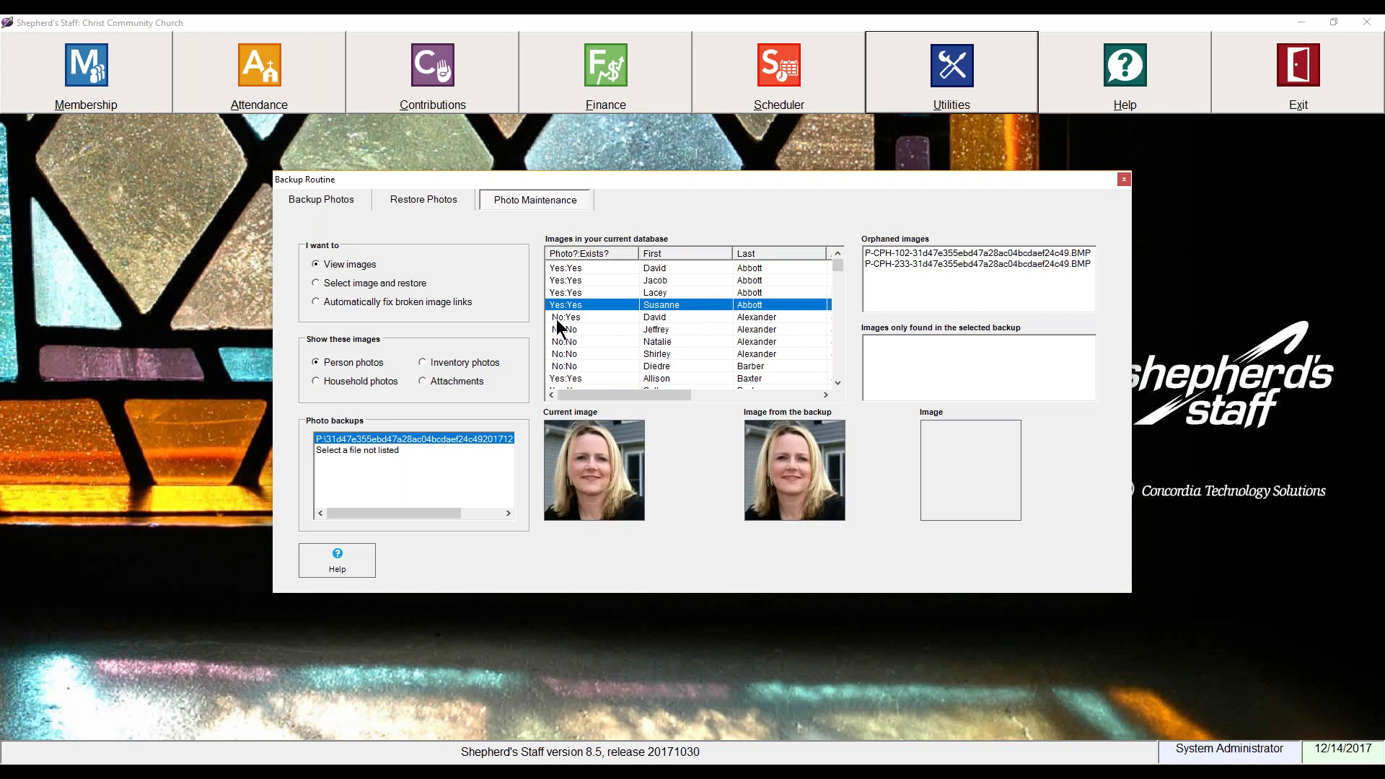
pyautogui.click(557, 317)
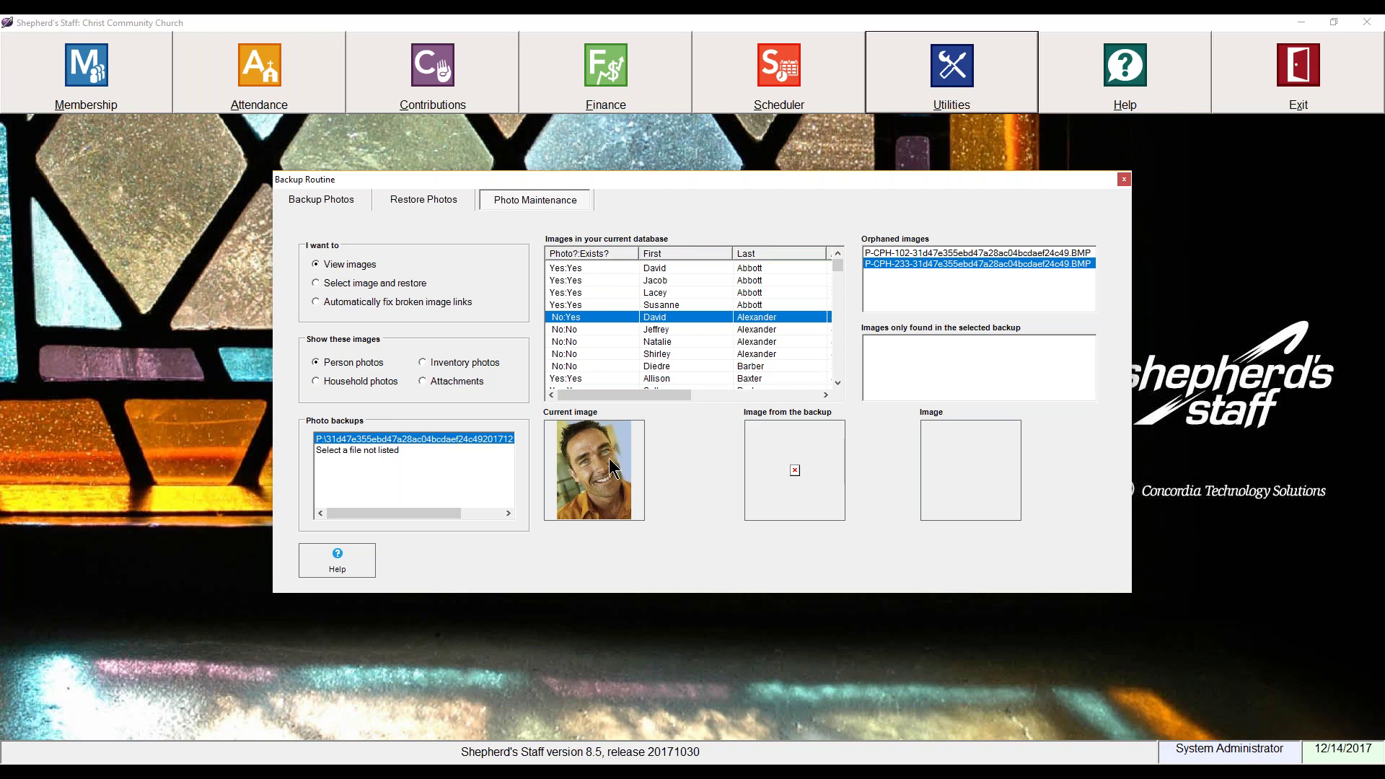
# Step: Choose 'Automatically fix broken image links'
pyautogui.click(396, 303)
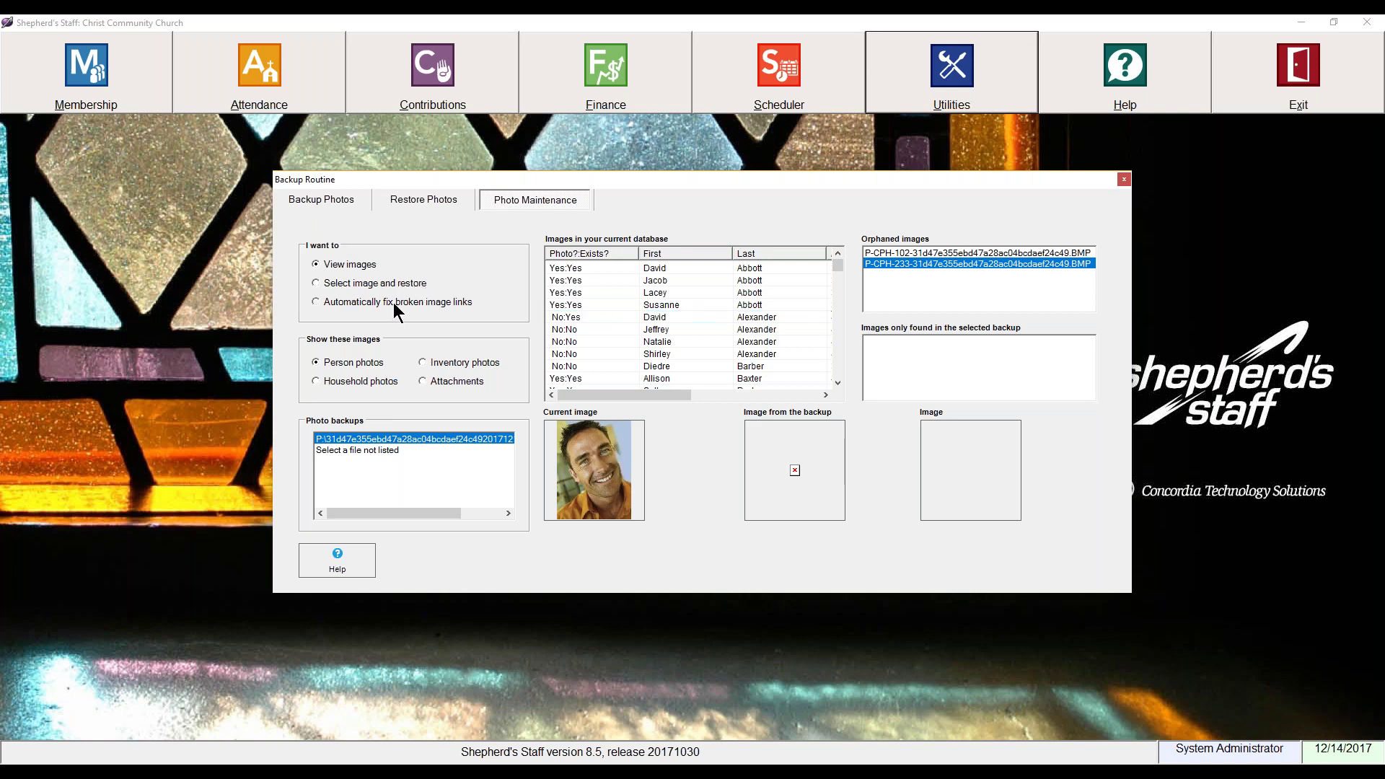
# Step: Confirm fixing two missing image pointers and one broken pointer, and acknowledge the results
pyautogui.click(704, 443)
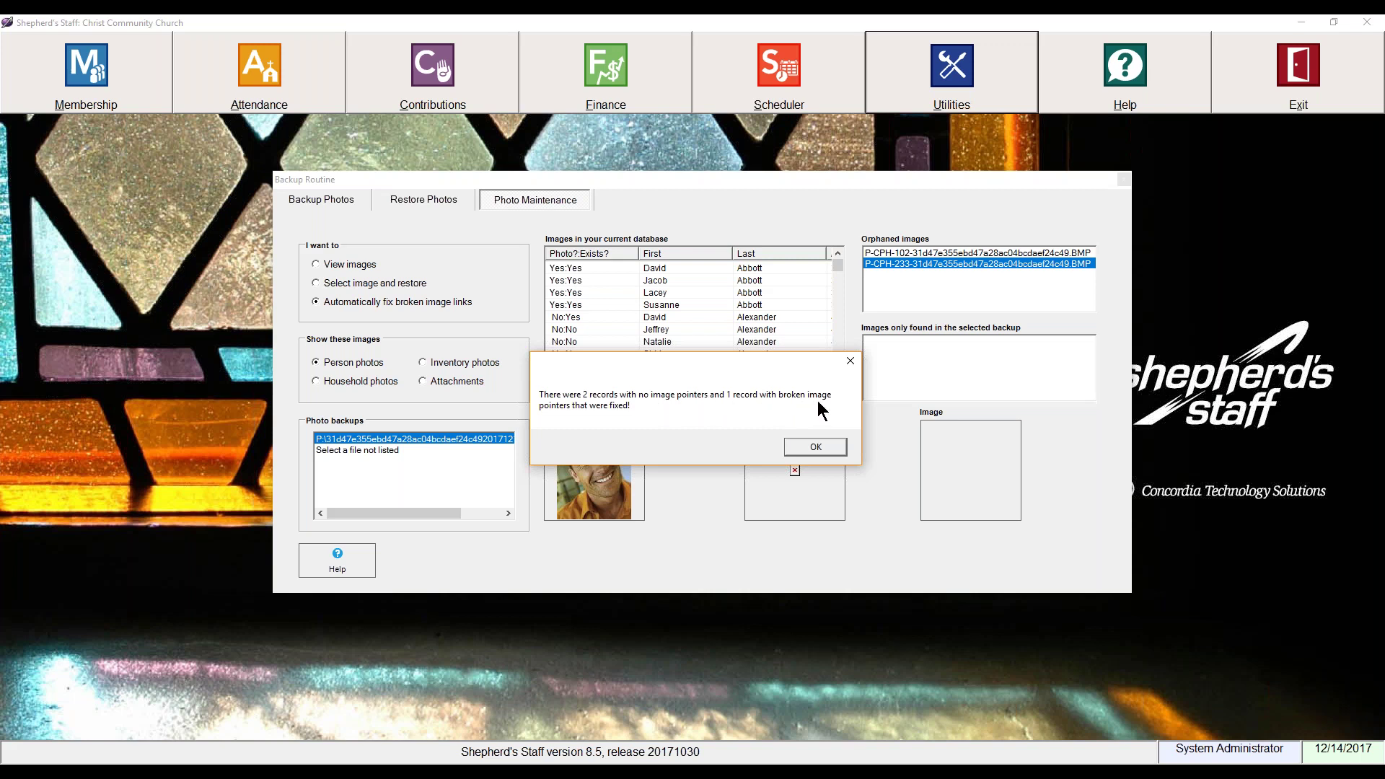
pyautogui.click(812, 453)
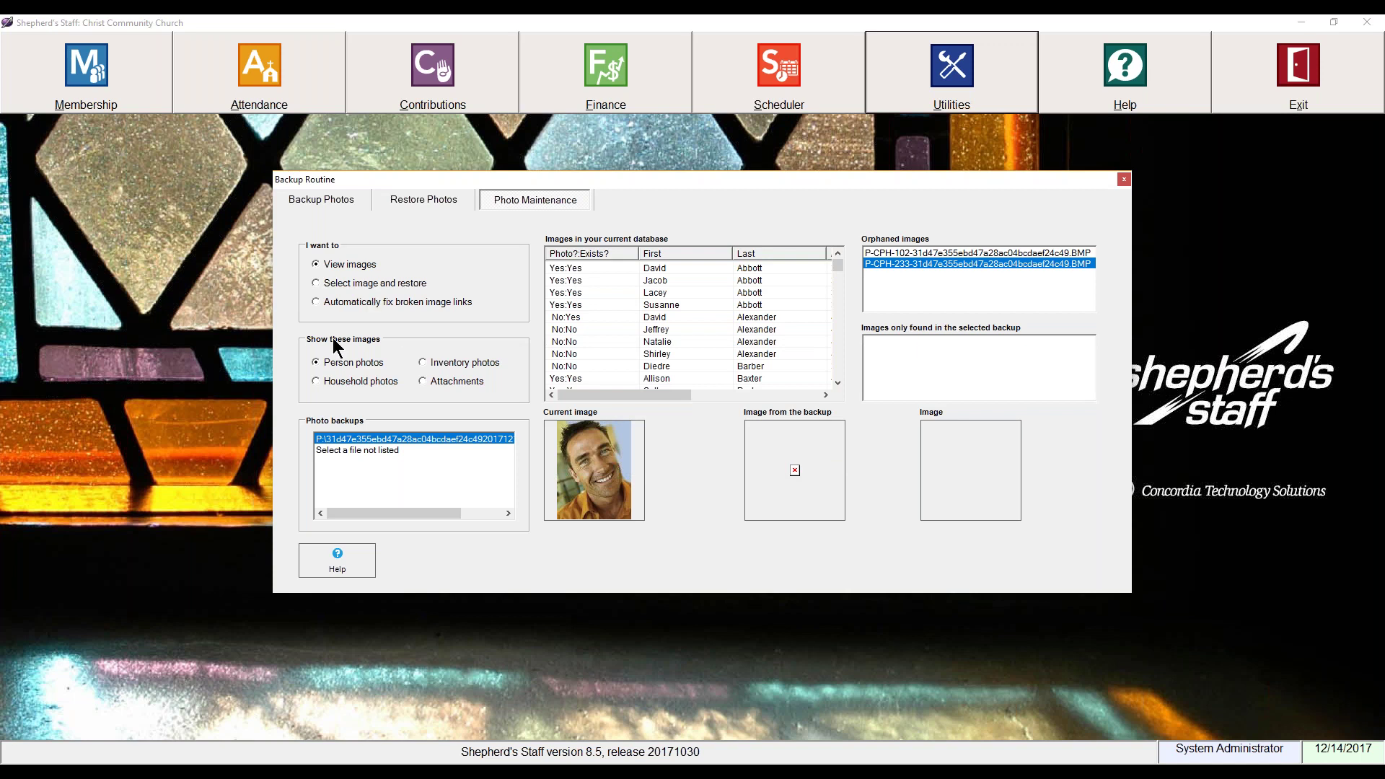
pyautogui.click(337, 387)
# Step: Reload the Person photos list, now with no orphaned images, and close the backup routine
pyautogui.click(345, 361)
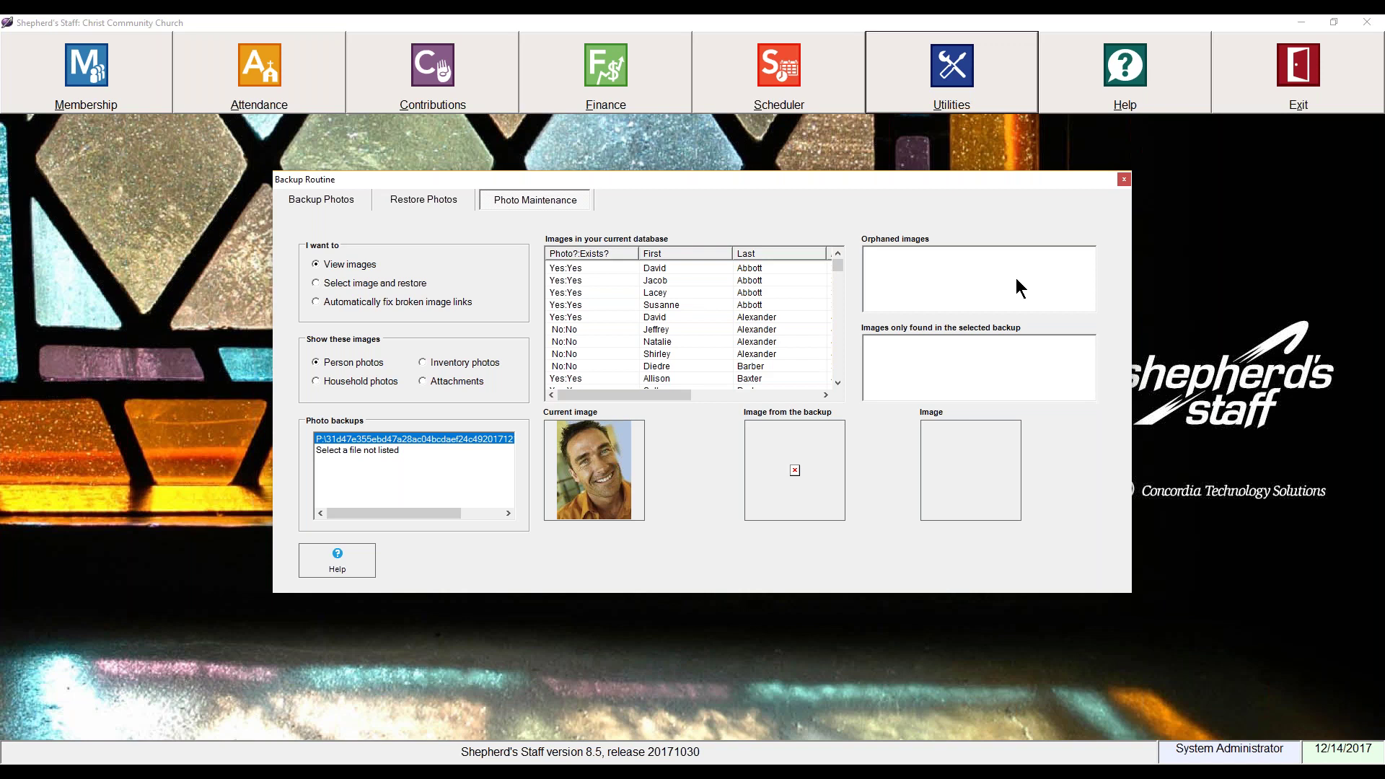
pyautogui.click(1124, 179)
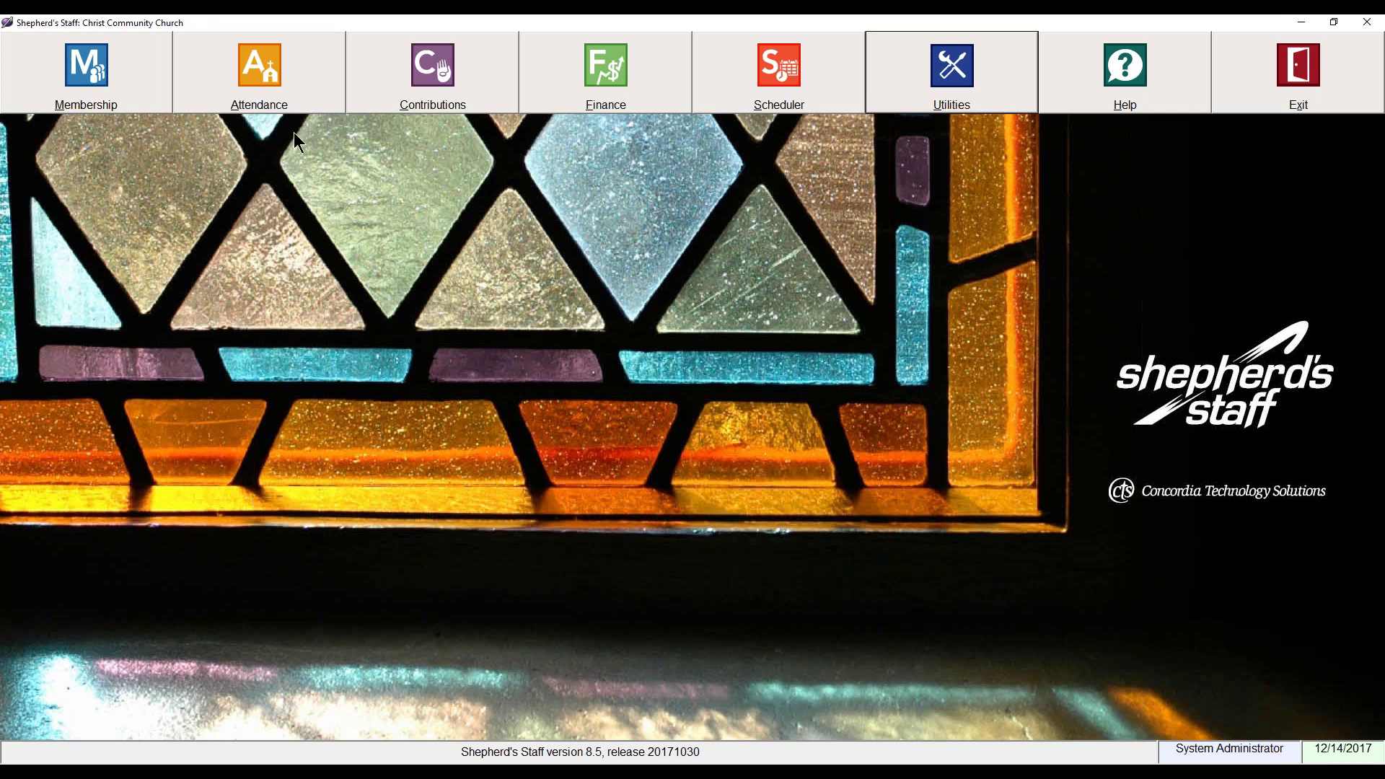
# Step: Open the Membership module
pyautogui.click(77, 93)
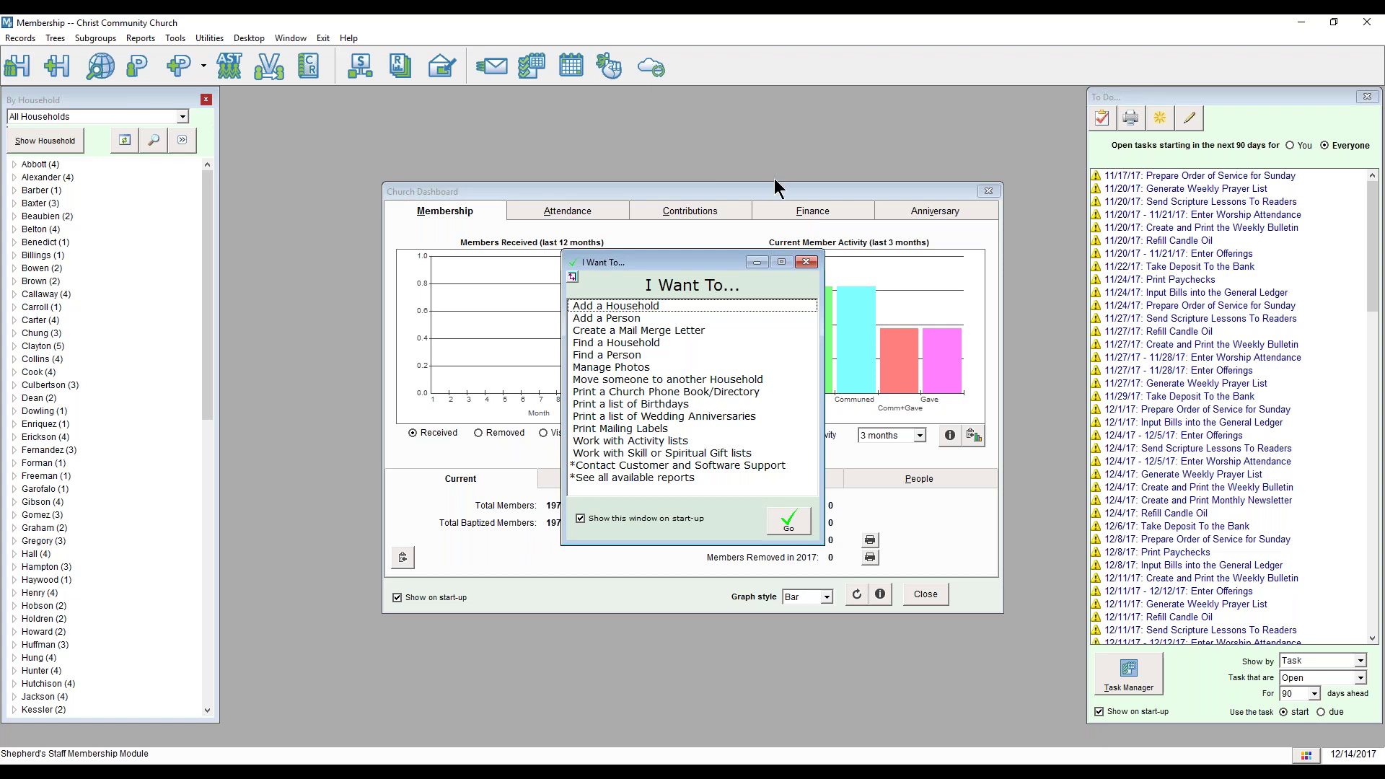
# Step: Close the I Want To... helper and the Church Dashboard windows
pyautogui.click(805, 262)
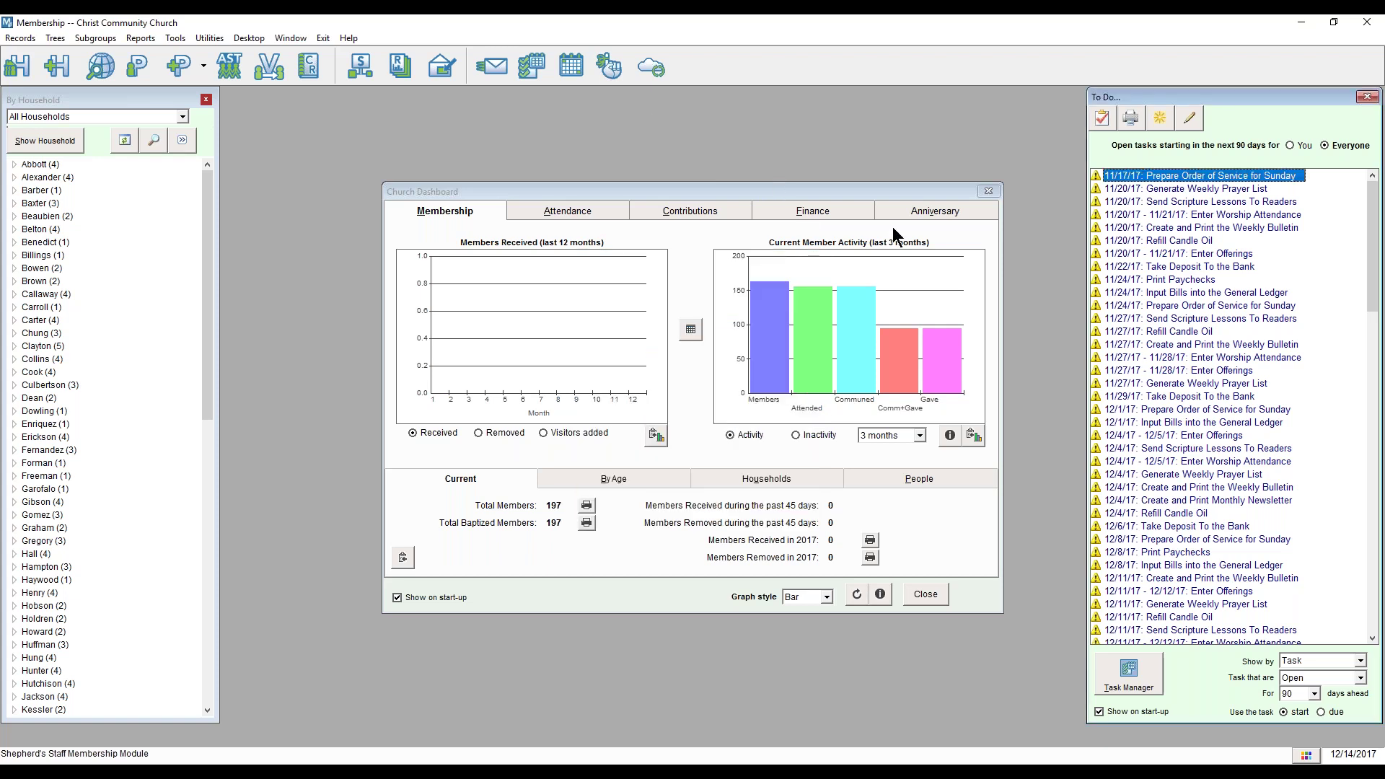
pyautogui.click(988, 191)
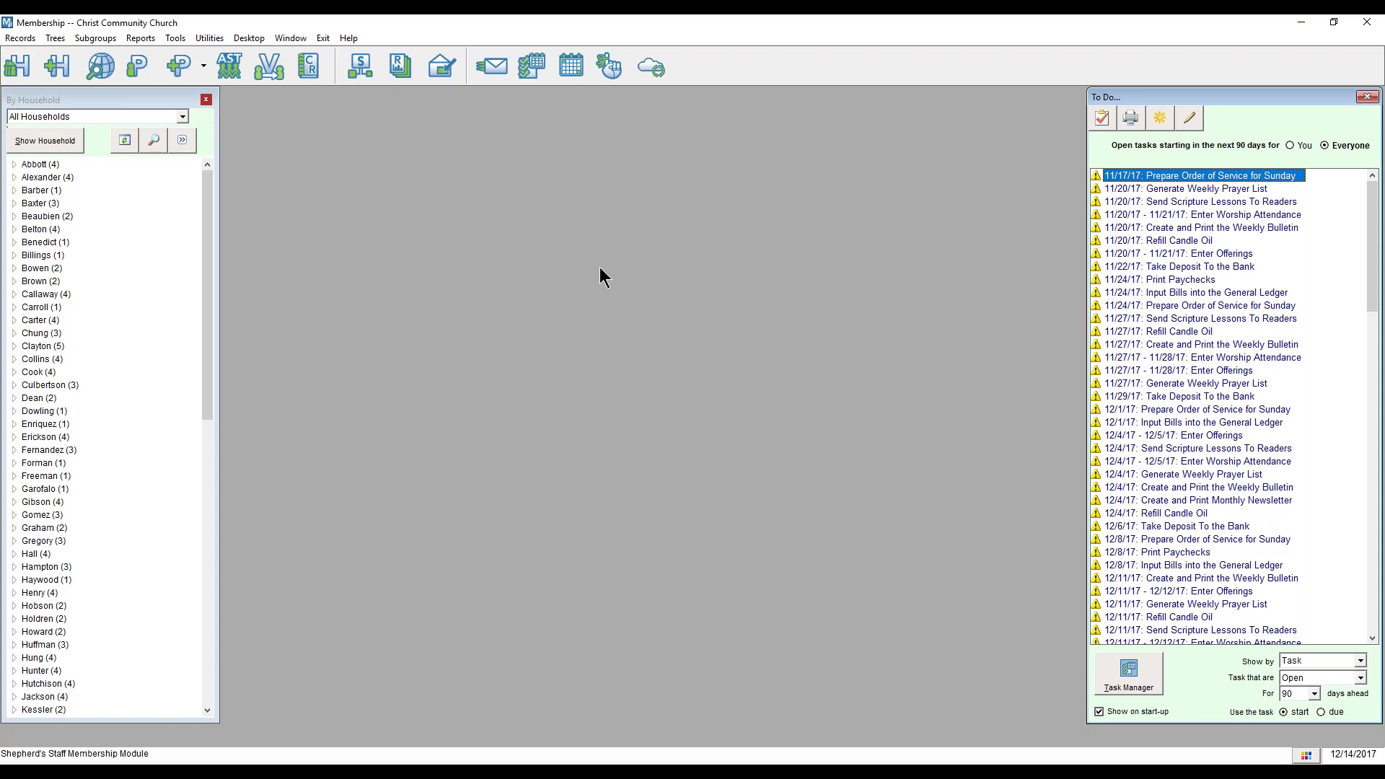
# Step: Expand the Brown household's members and start Utilities > Combine information for 2 people
pyautogui.click(14, 282)
pyautogui.click(13, 283)
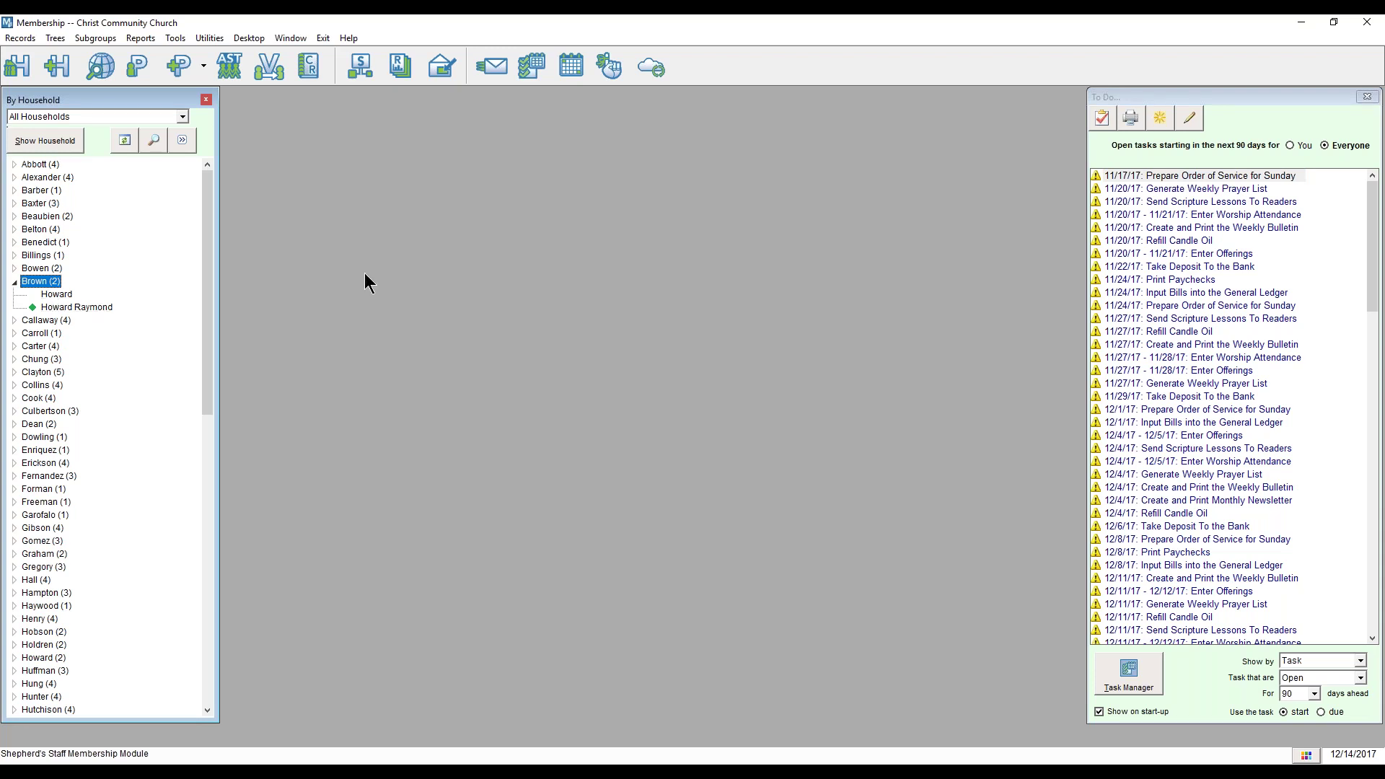
pyautogui.click(208, 39)
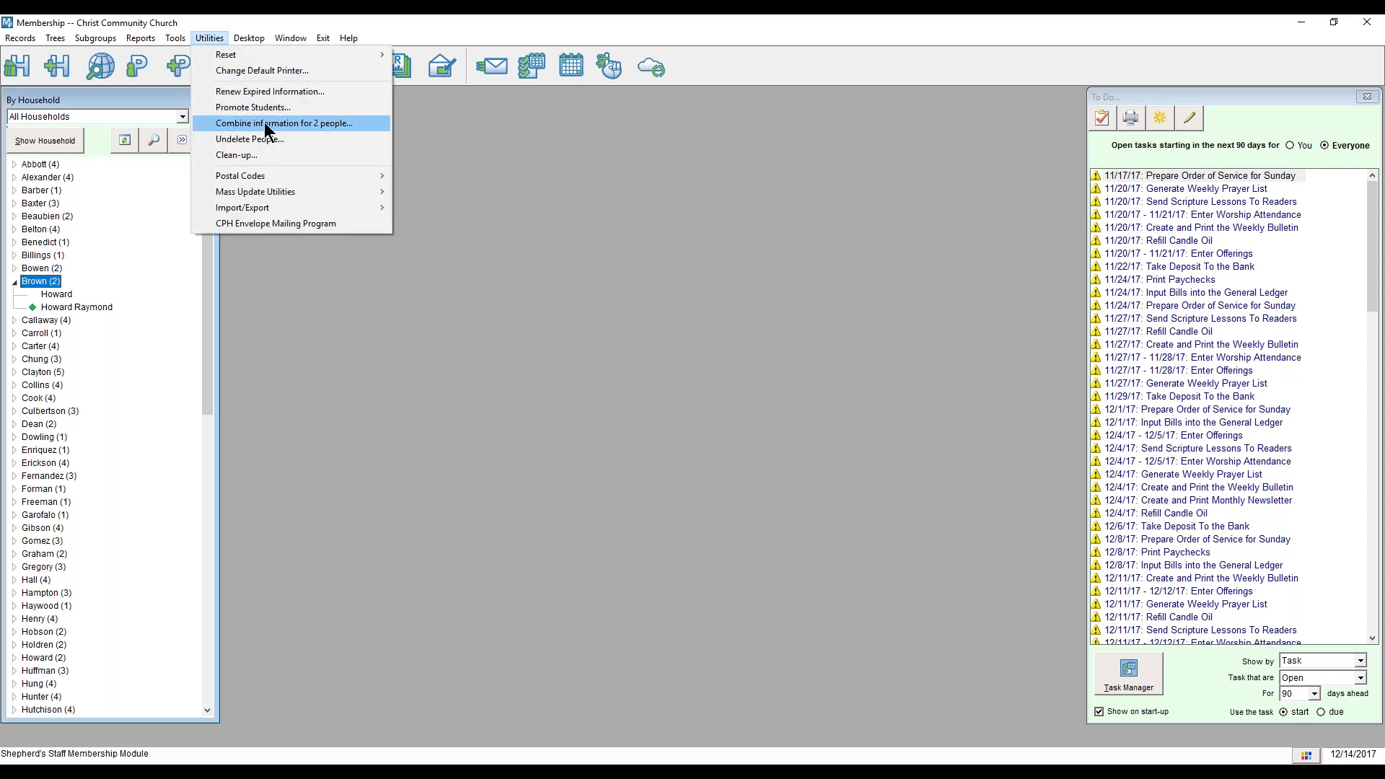
pyautogui.click(361, 123)
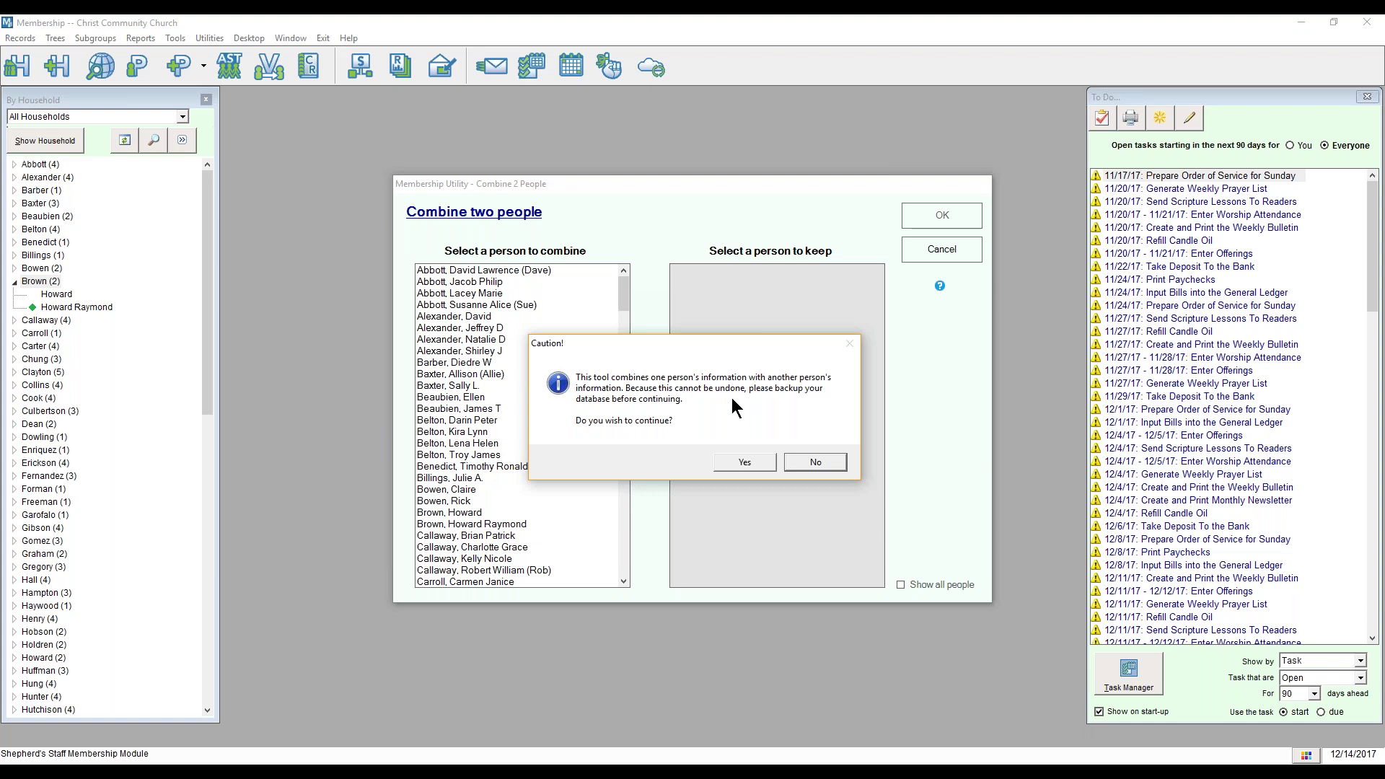
# Step: Accept the undo caution, pick the duplicate person, then choose the record to keep from all people
pyautogui.click(745, 463)
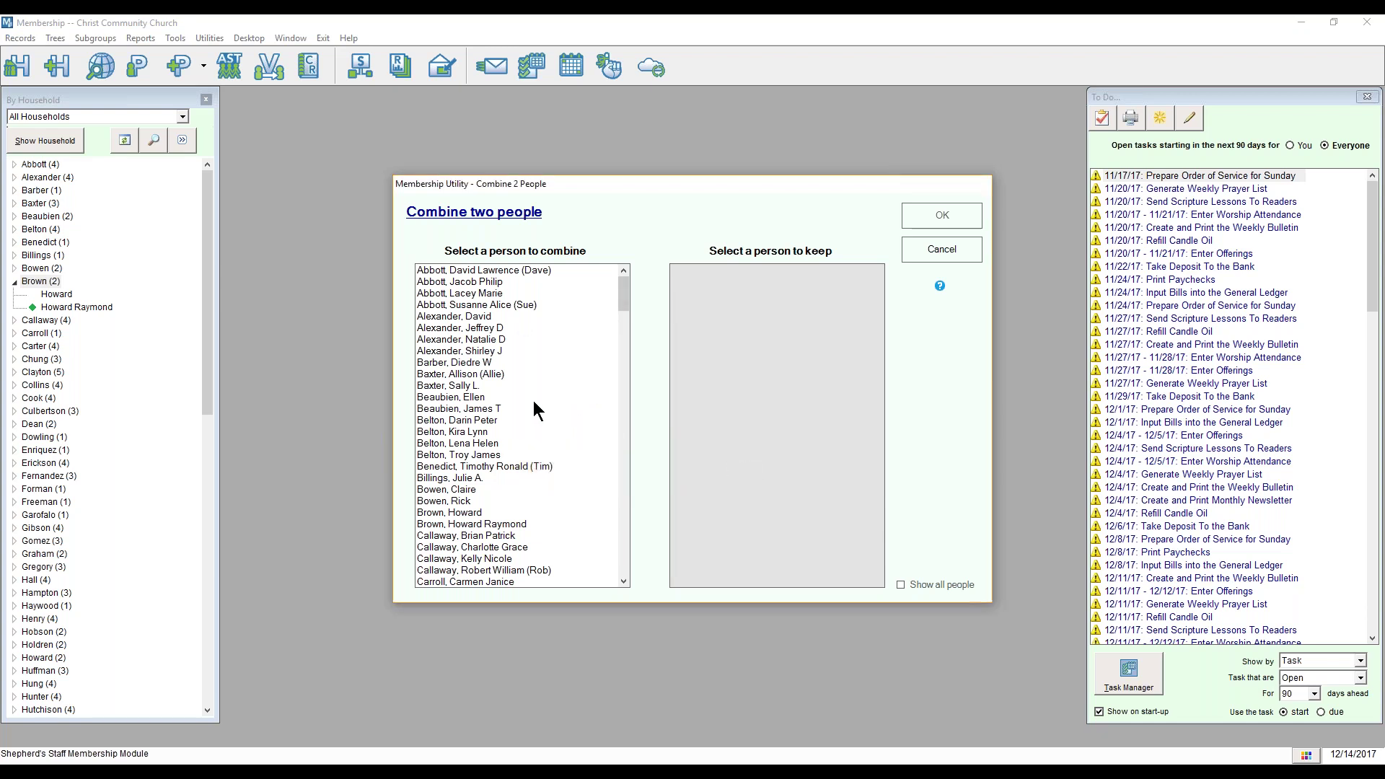
pyautogui.click(469, 512)
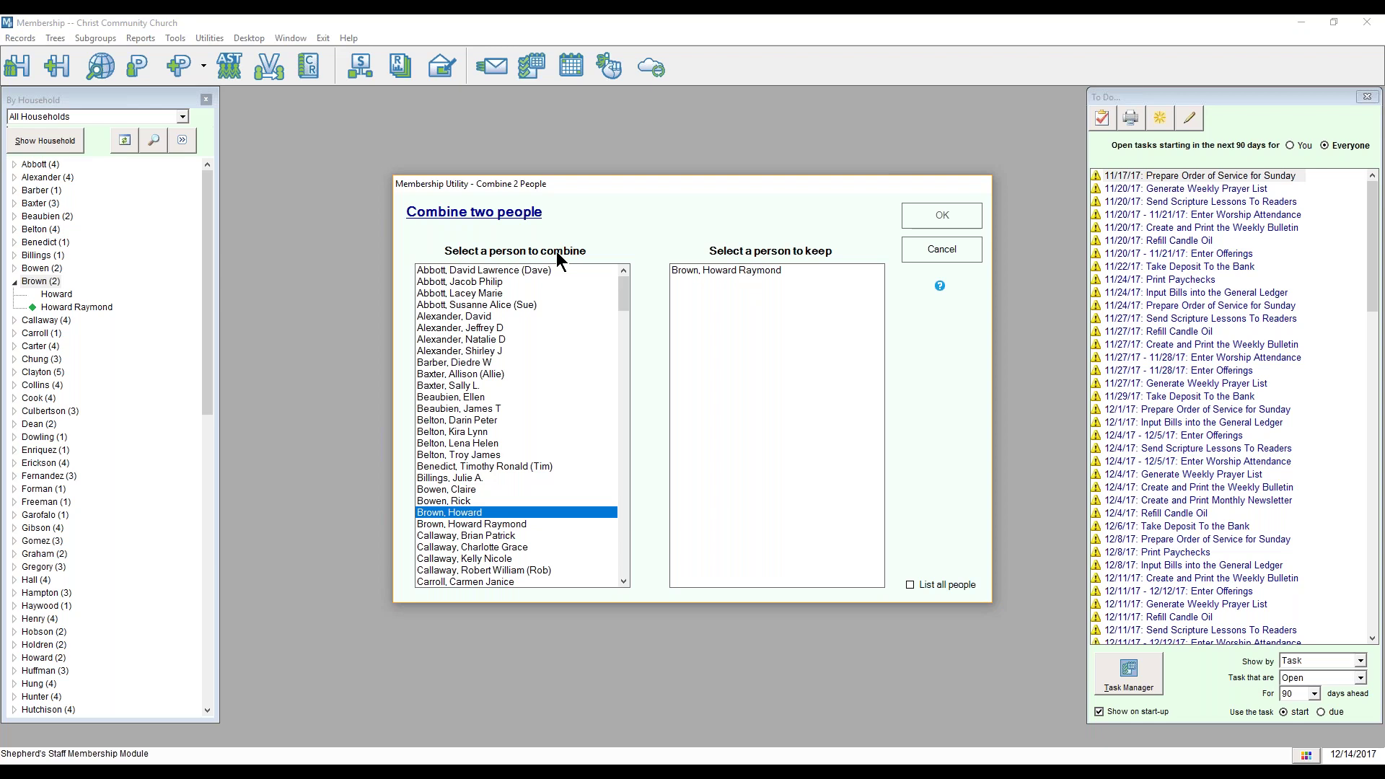
pyautogui.click(745, 271)
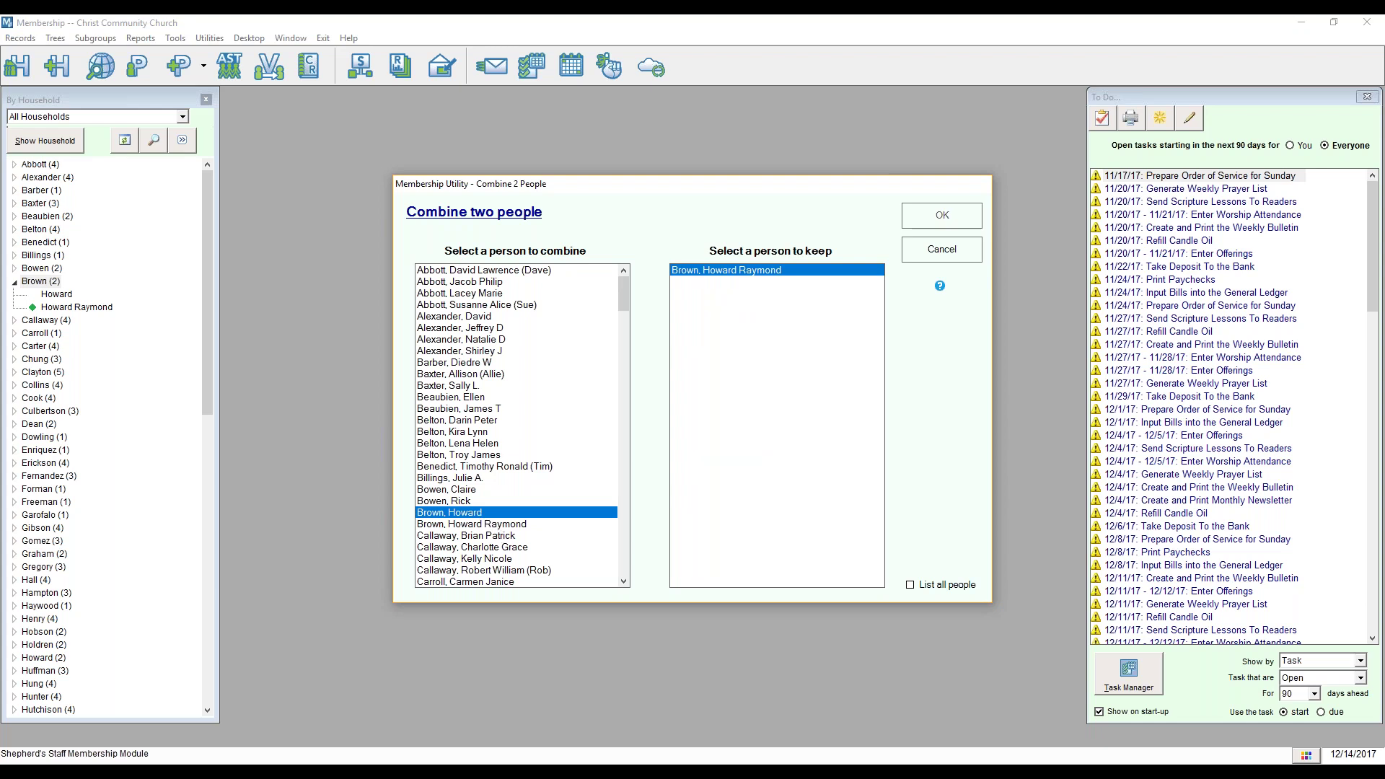
pyautogui.click(748, 274)
pyautogui.click(932, 586)
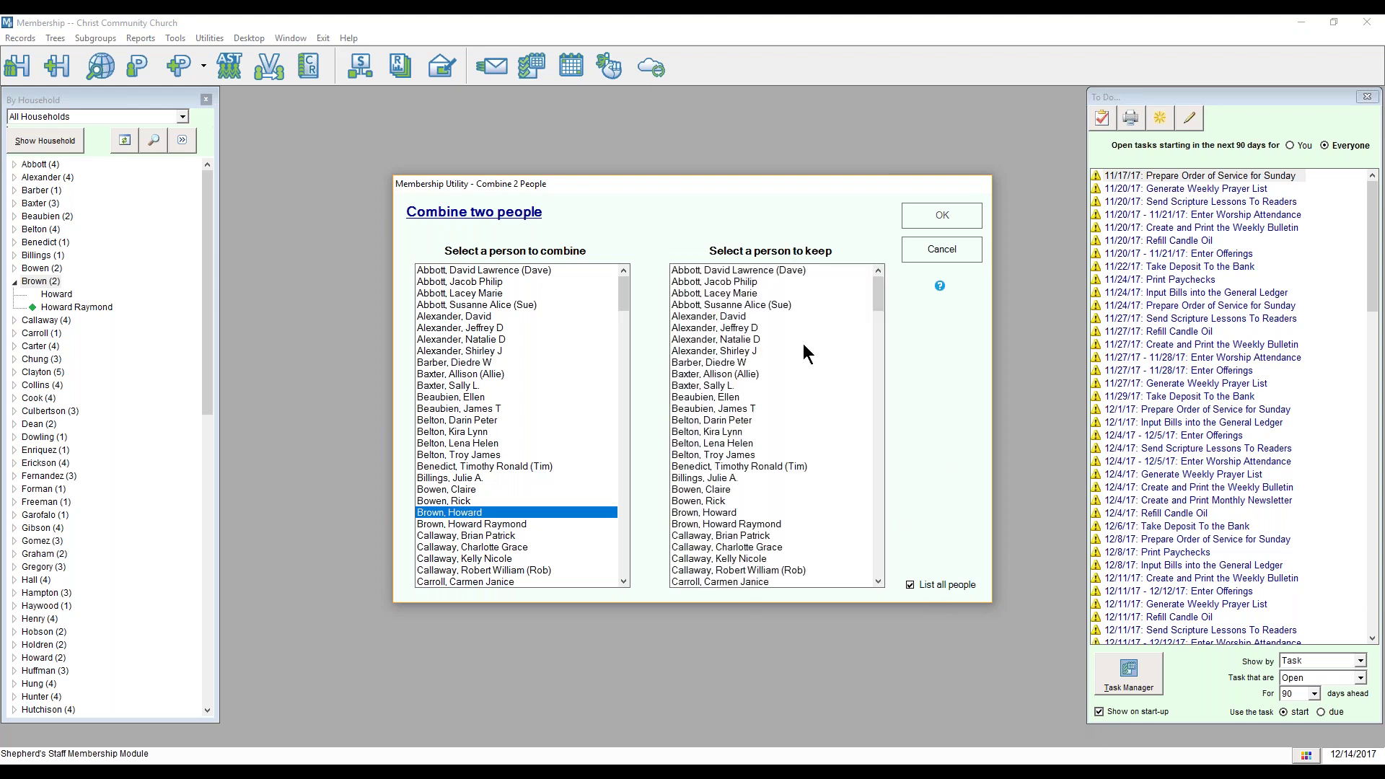
pyautogui.click(733, 522)
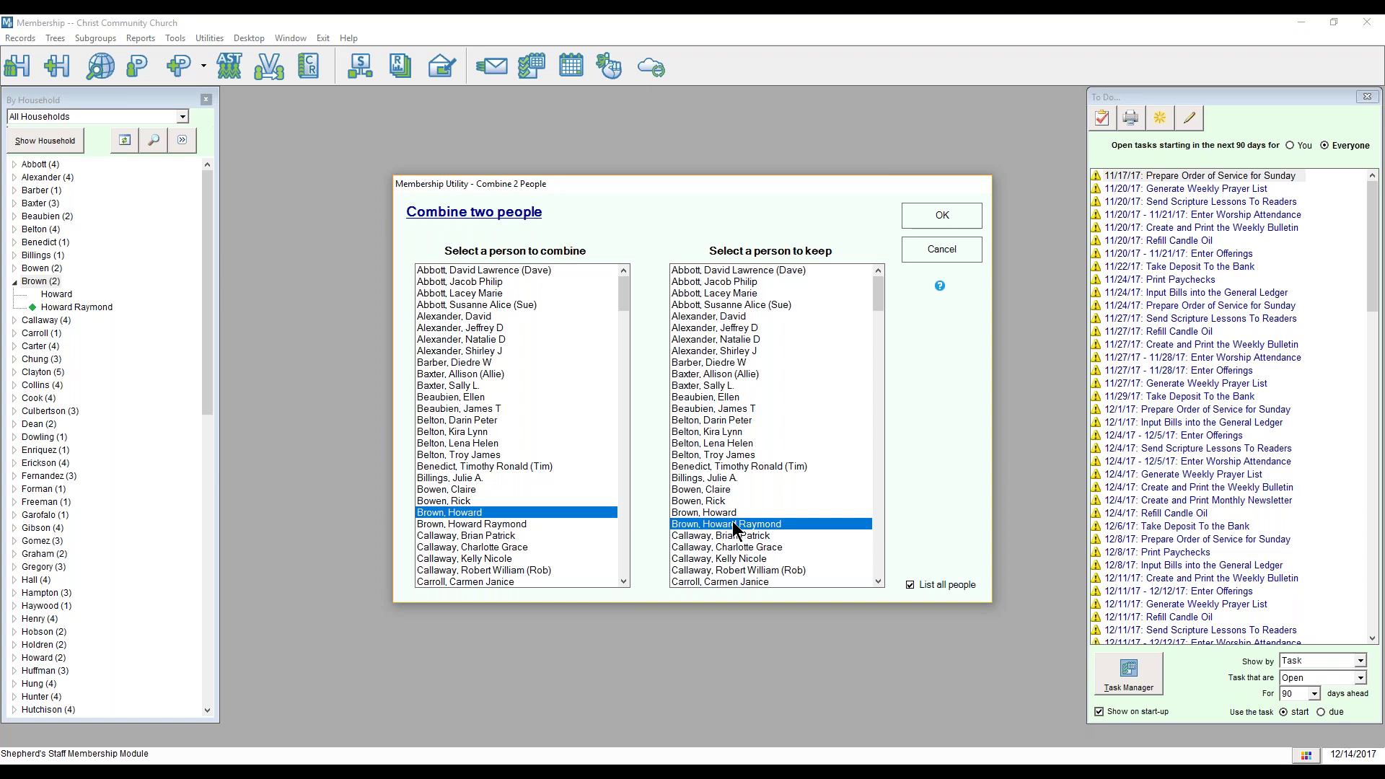
pyautogui.click(946, 222)
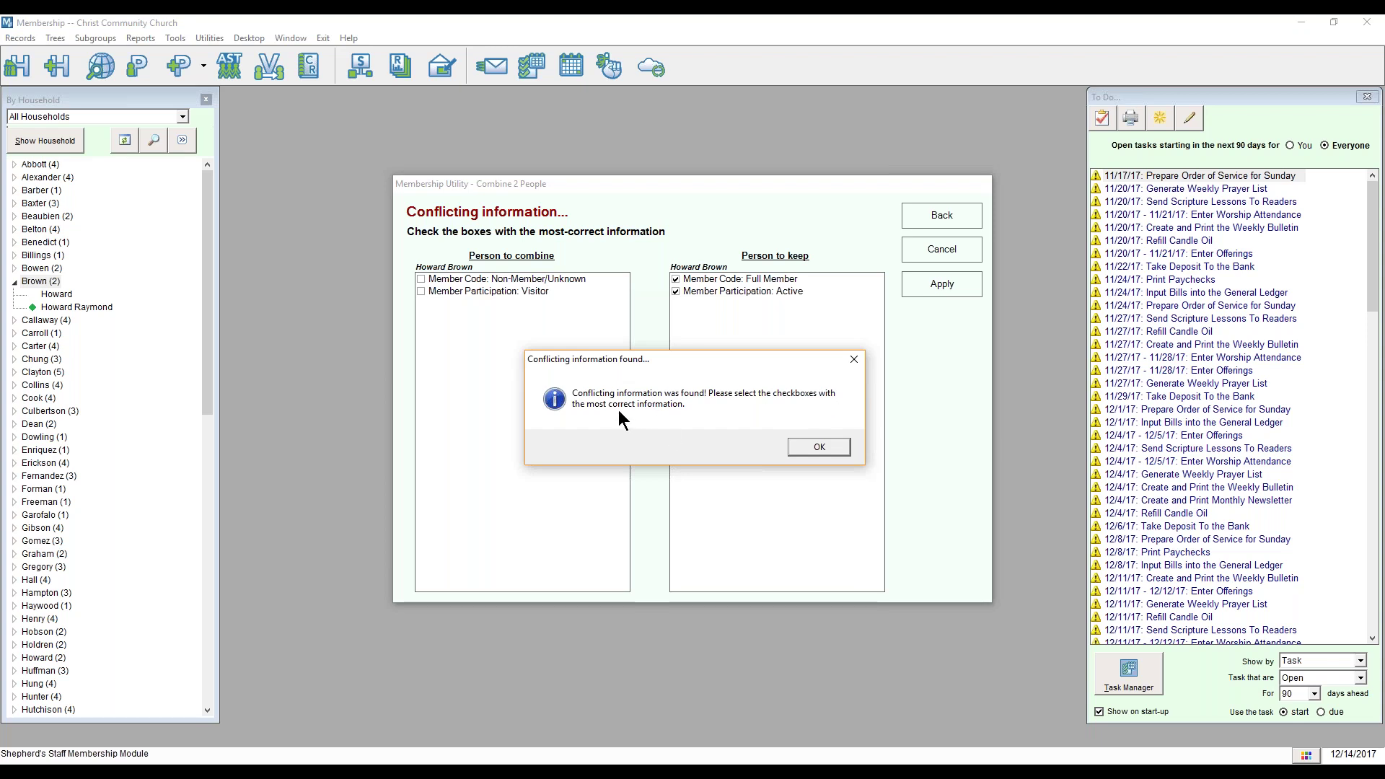
# Step: Apply the merge keeping Full Member and Active, confirming it and dismissing the success message
pyautogui.click(803, 449)
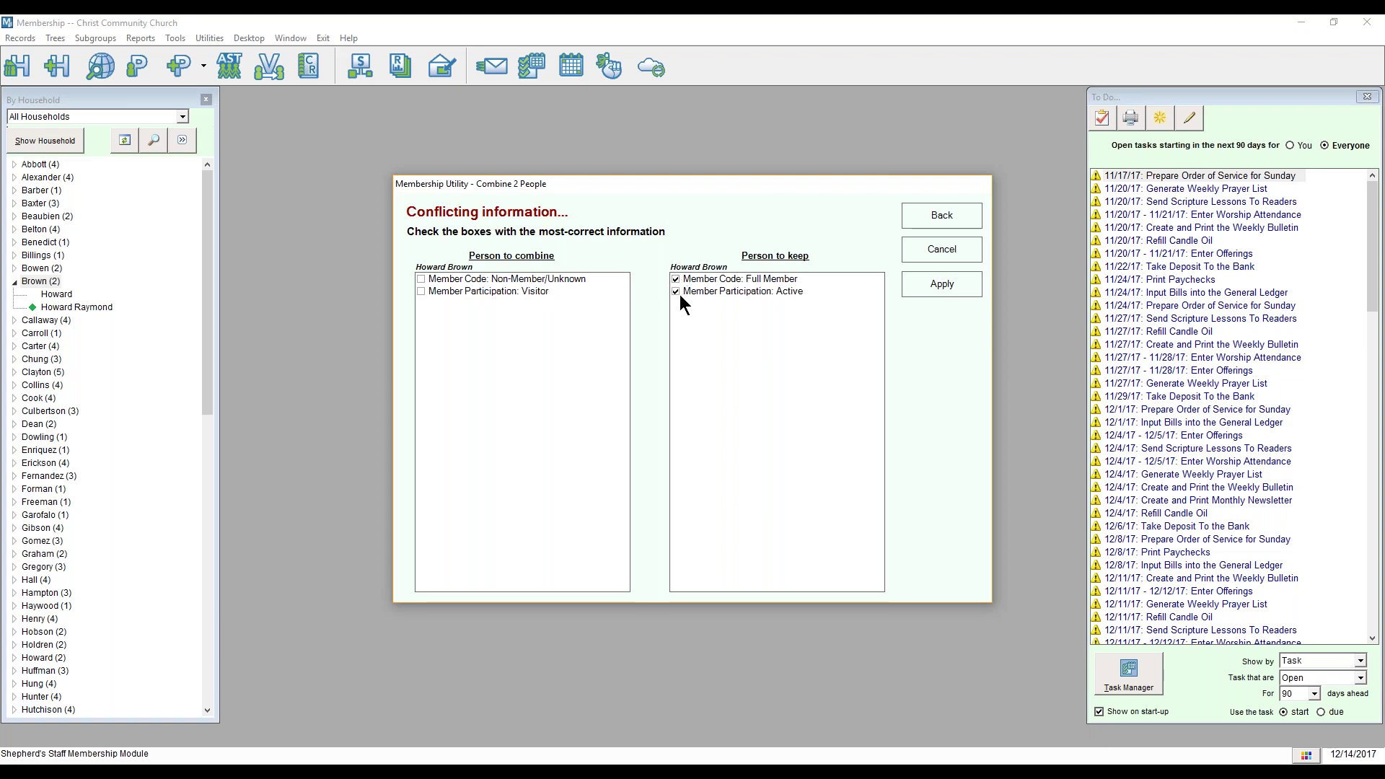
pyautogui.click(941, 285)
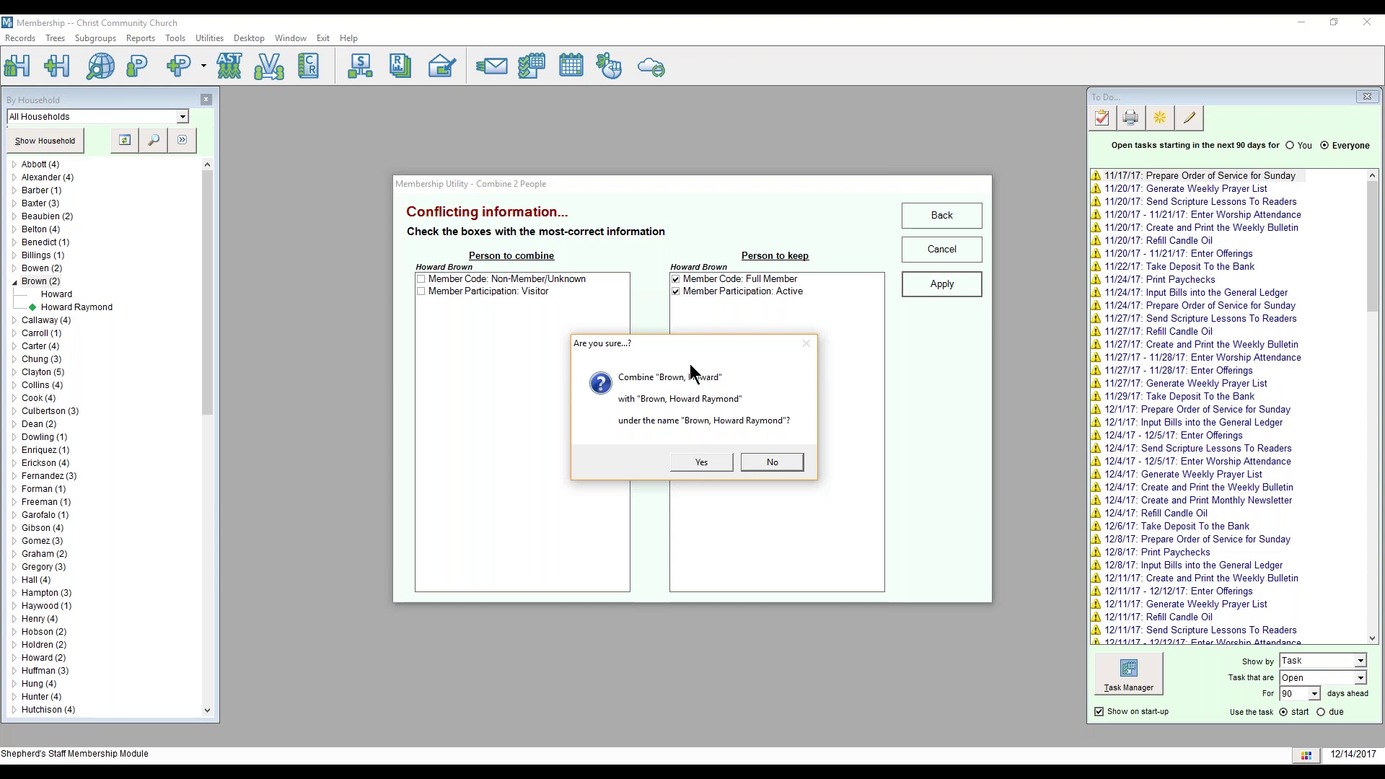
pyautogui.click(700, 463)
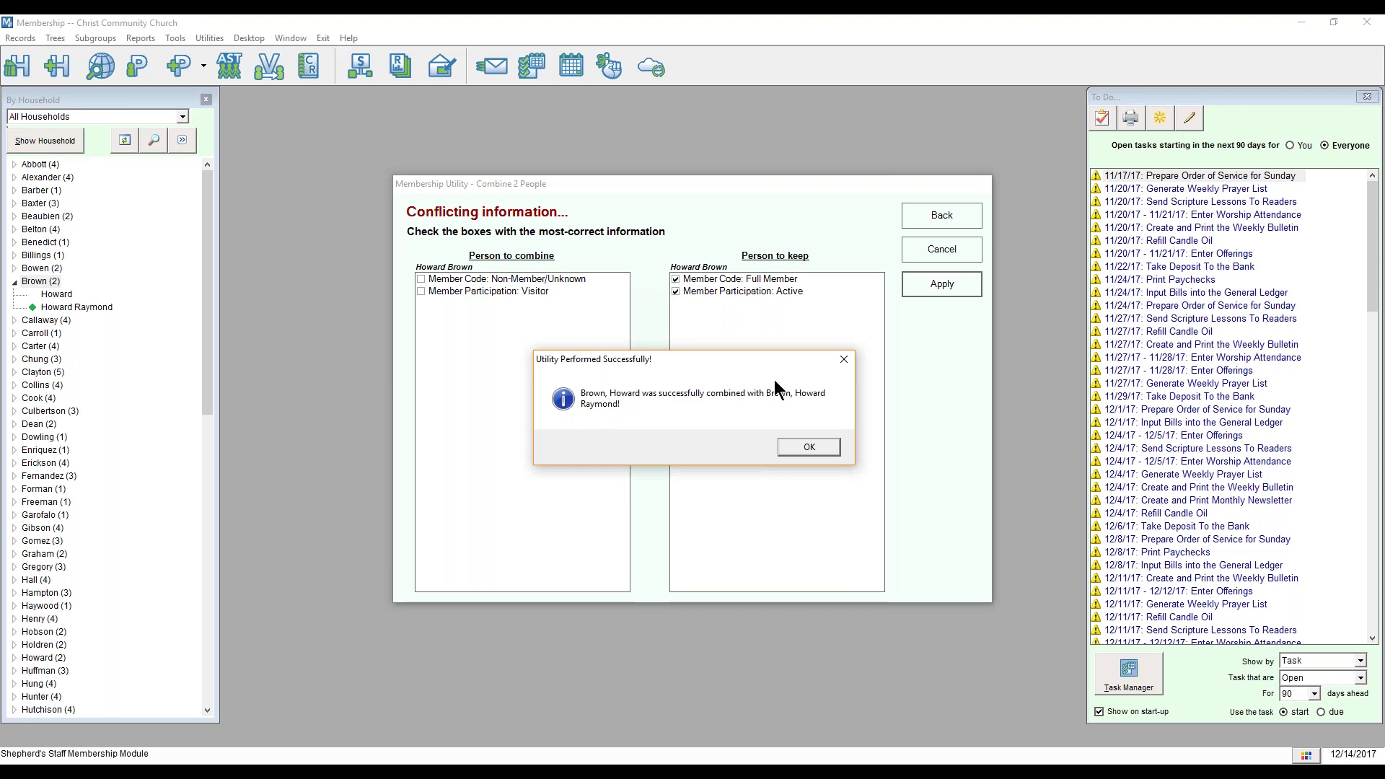
pyautogui.click(809, 448)
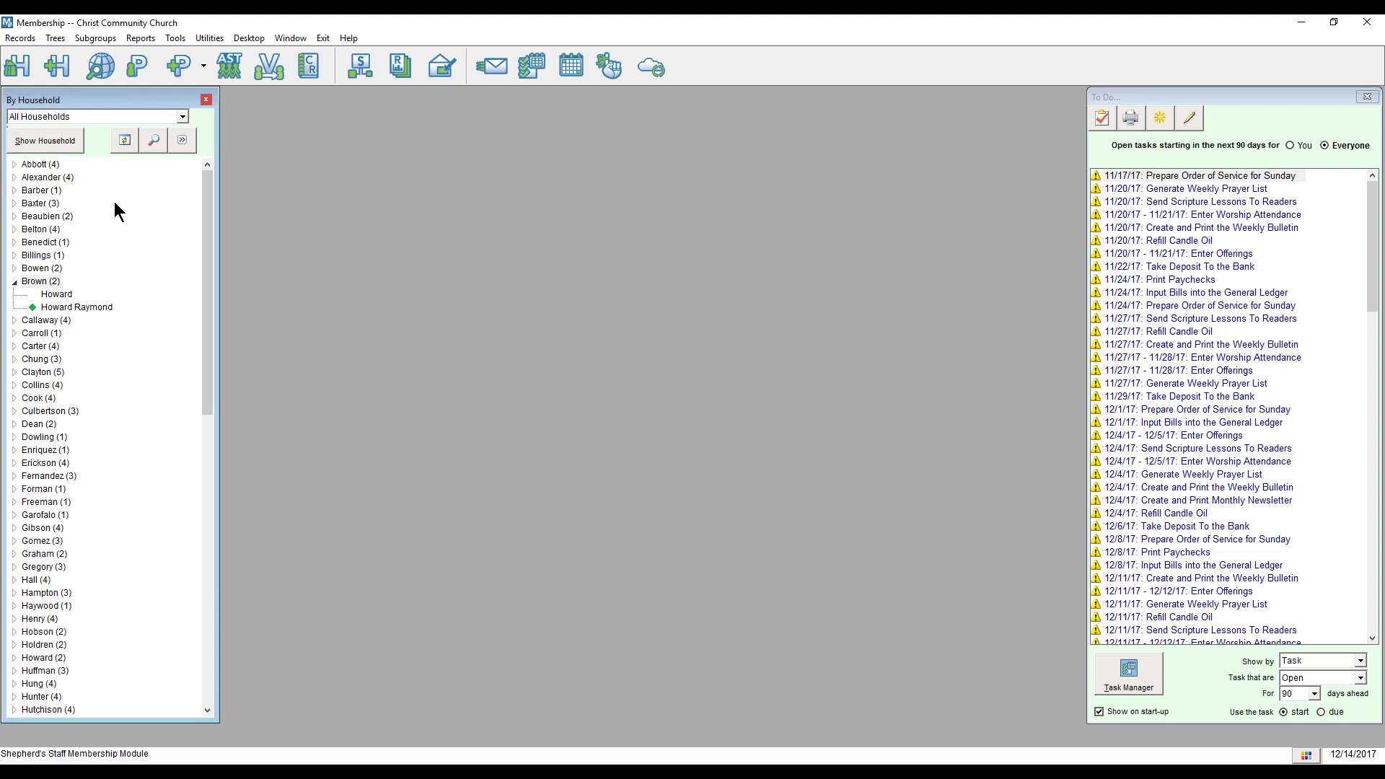
# Step: Refresh the By Household list, expand the edited household to check its single member, and bring up Subgroups
pyautogui.click(124, 141)
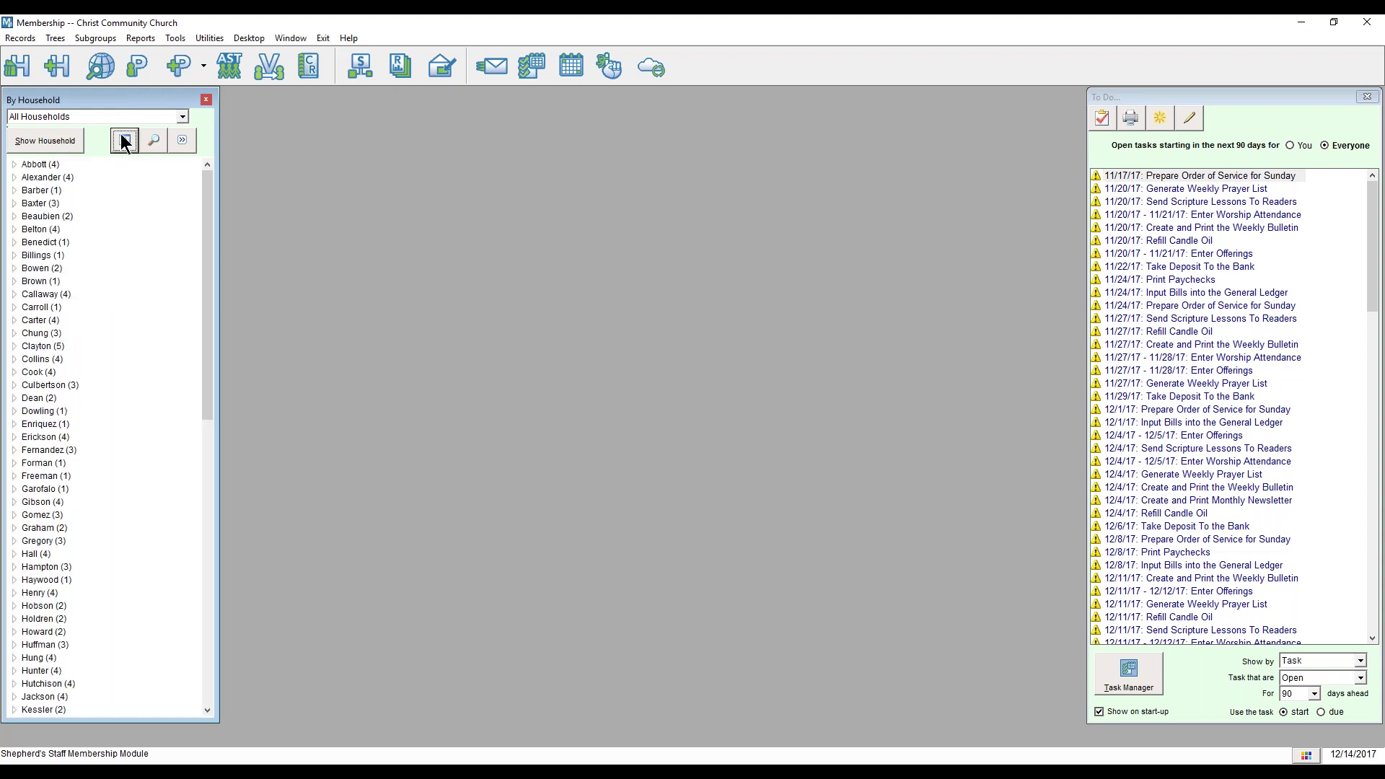
pyautogui.doubleClick(40, 281)
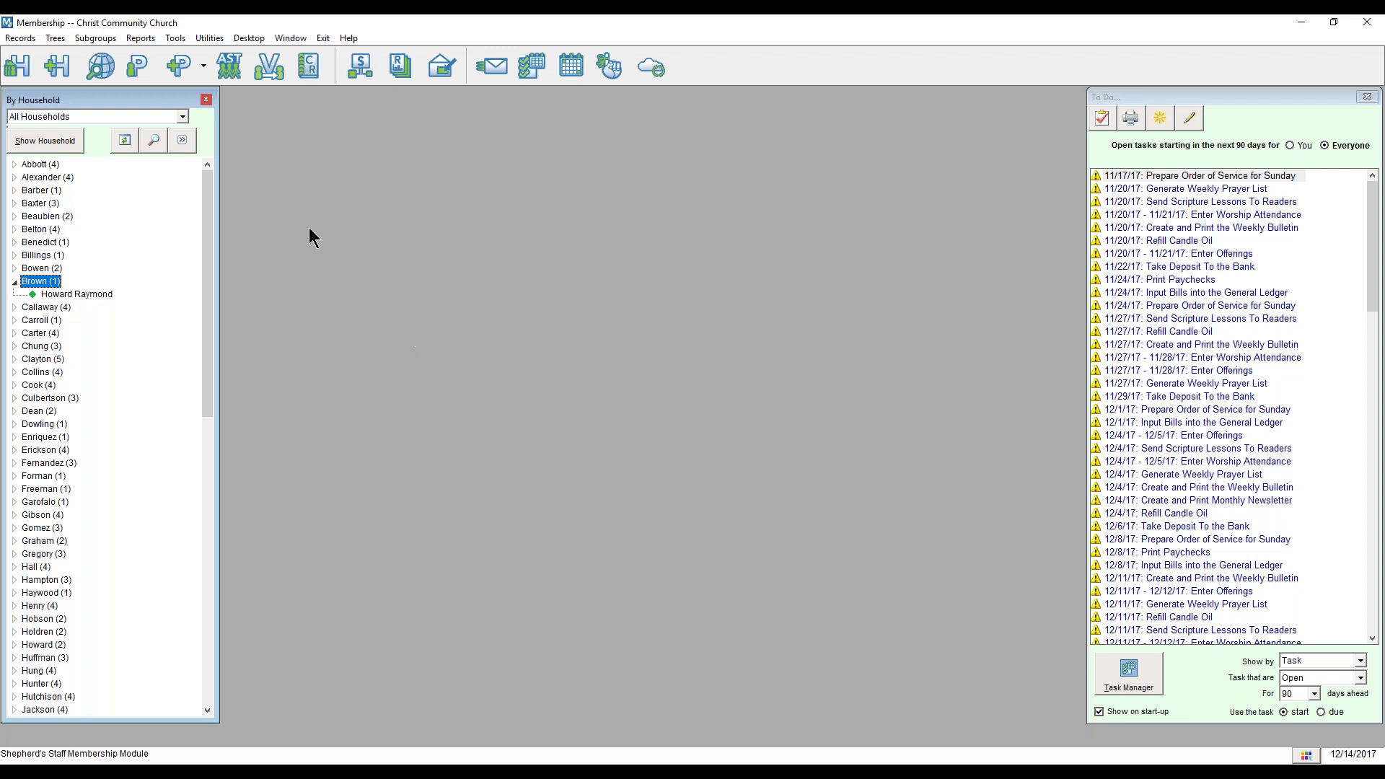
pyautogui.click(105, 42)
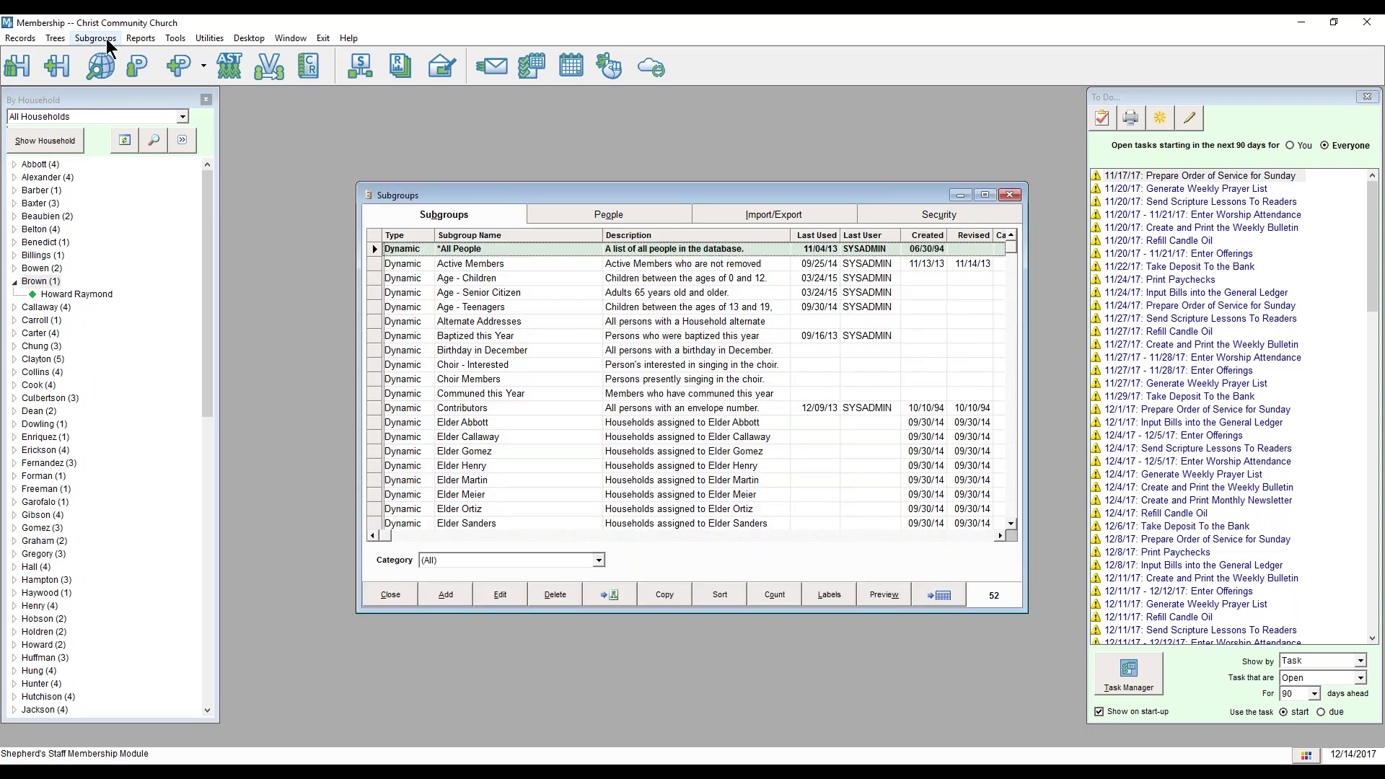
# Step: Nudge the Subgroups window higher, close it, and reopen it from the Subgroups toolbar button
pyautogui.moveTo(682, 197); pyautogui.dragTo(682, 182)
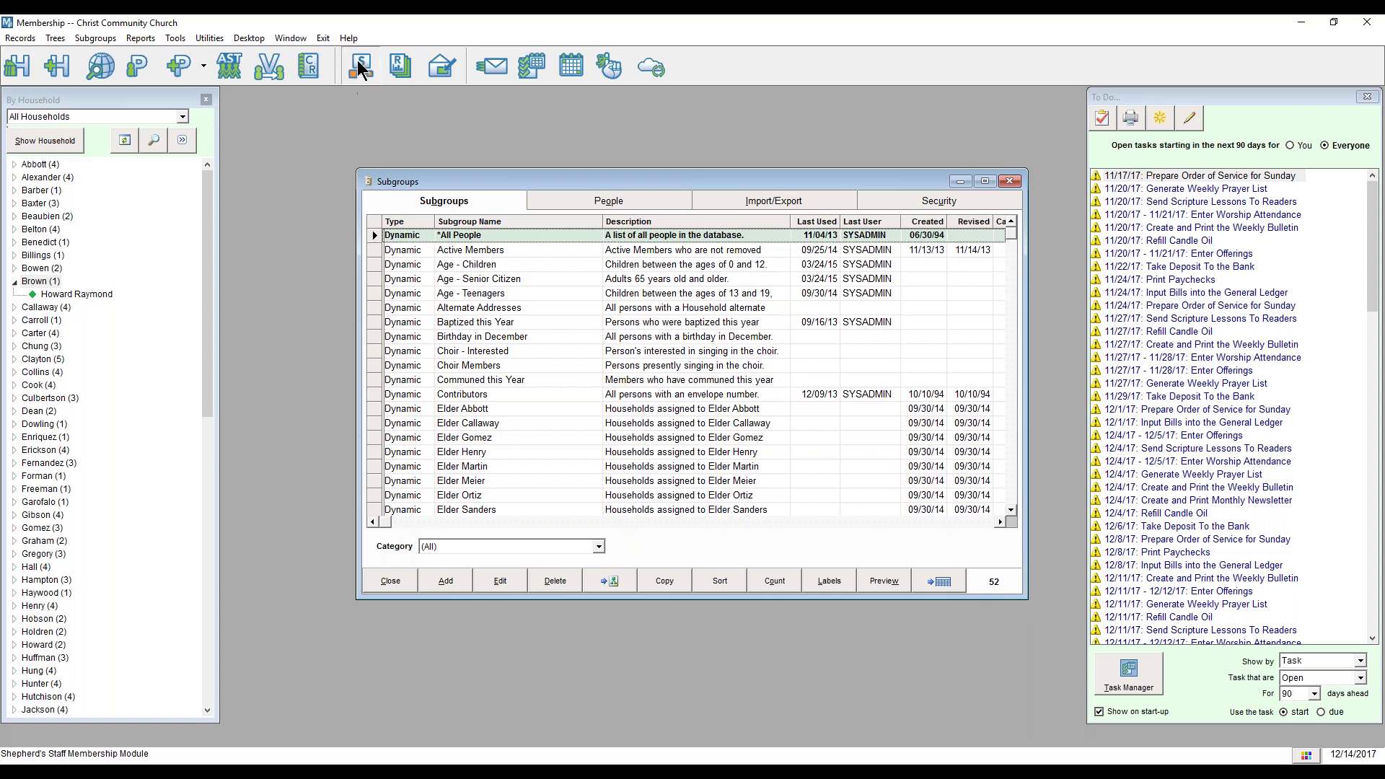
pyautogui.click(1010, 184)
pyautogui.click(370, 71)
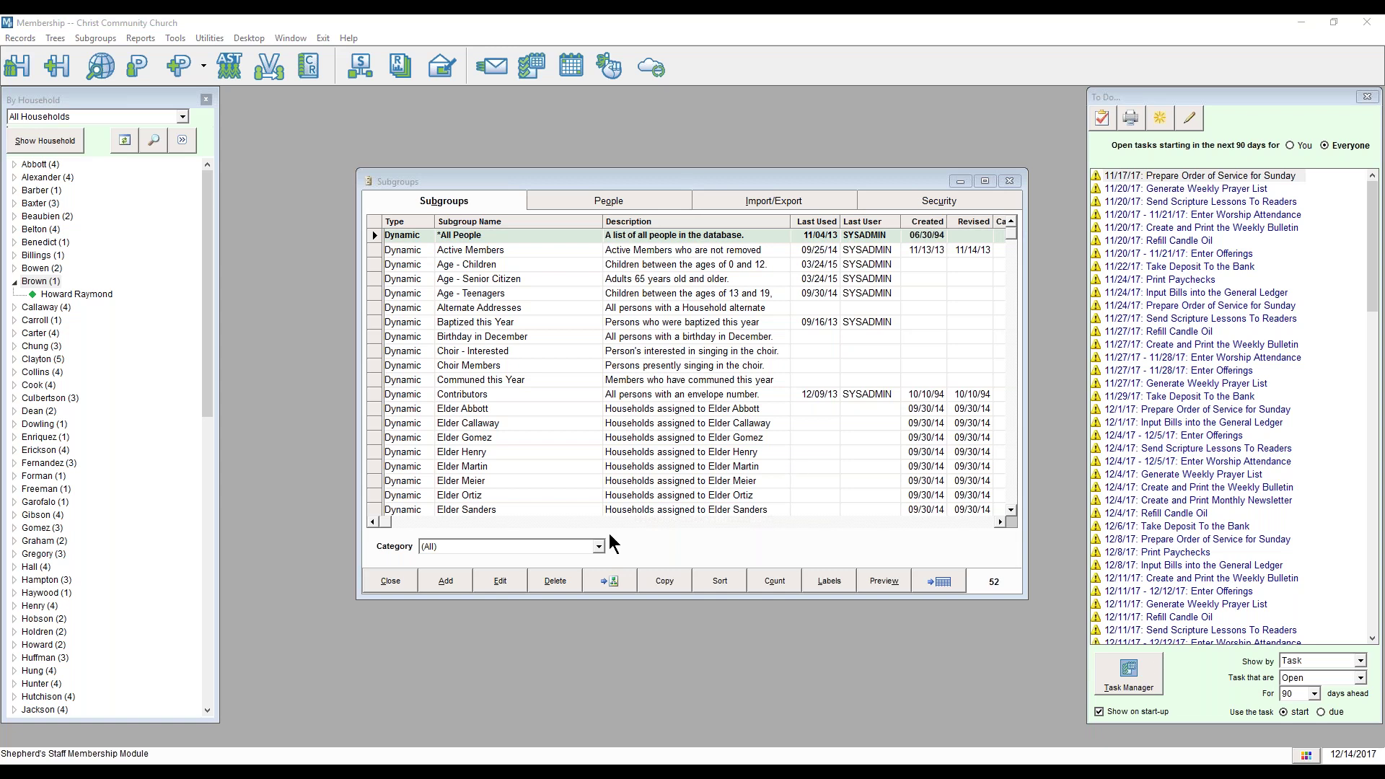
# Step: Add a new dynamic subgroup named 'Active and Inactive Members'
pyautogui.click(453, 581)
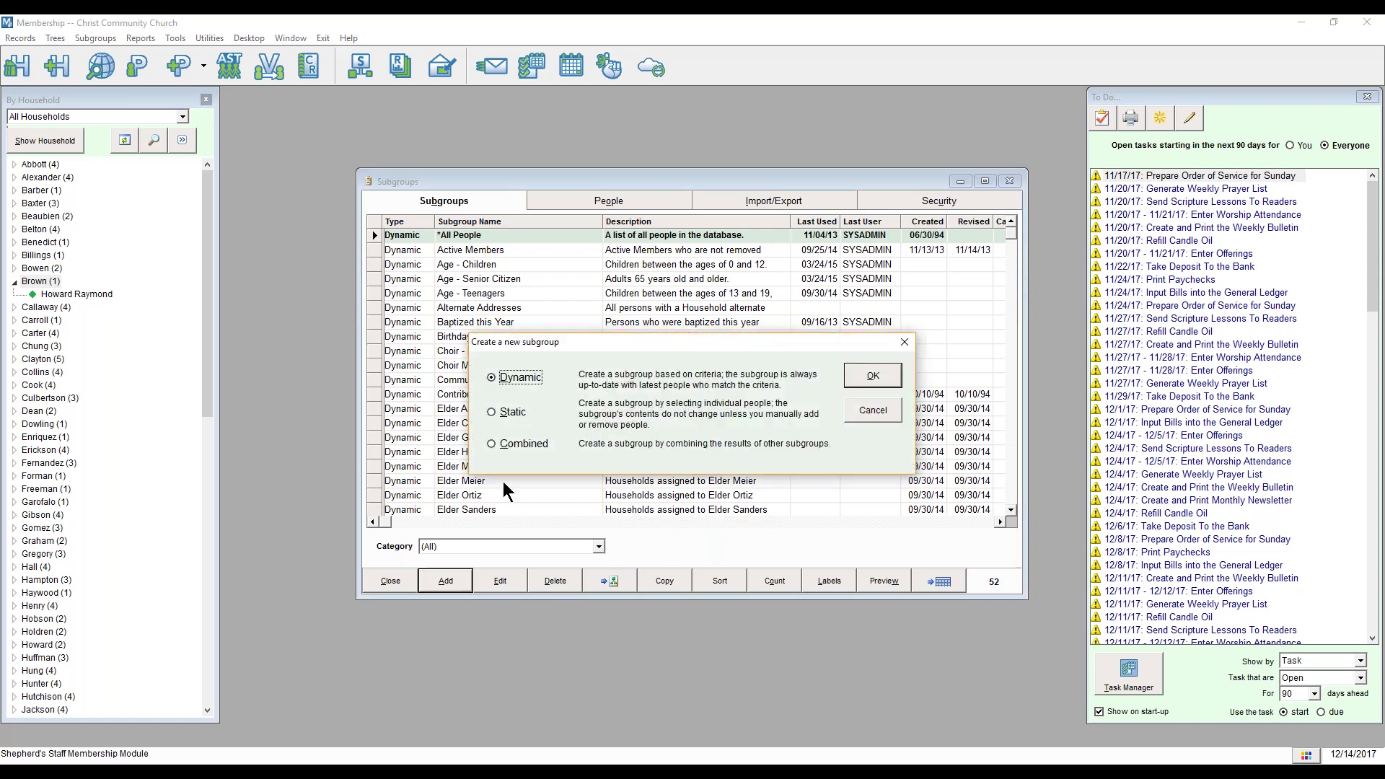
pyautogui.click(884, 379)
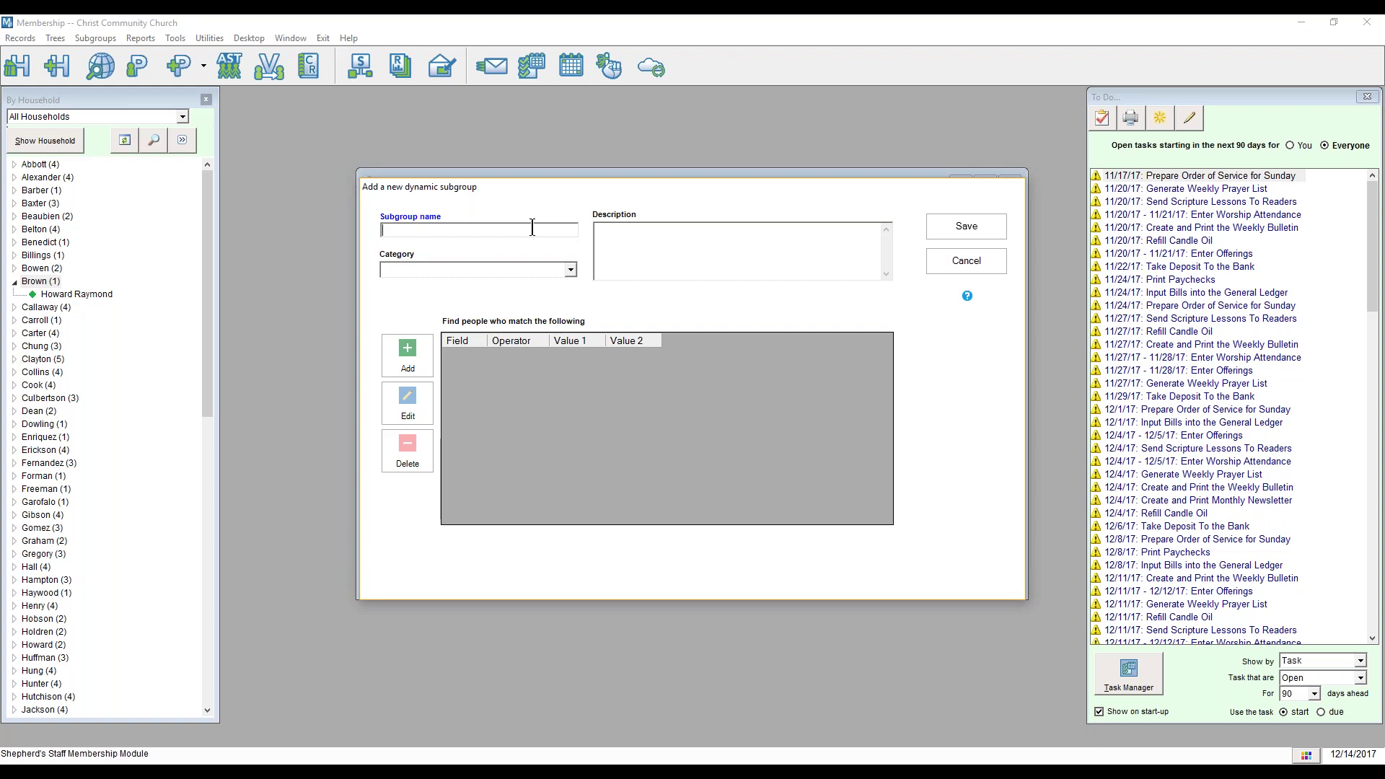
pyautogui.write('Active and Inactive Members')
pyautogui.click(570, 269)
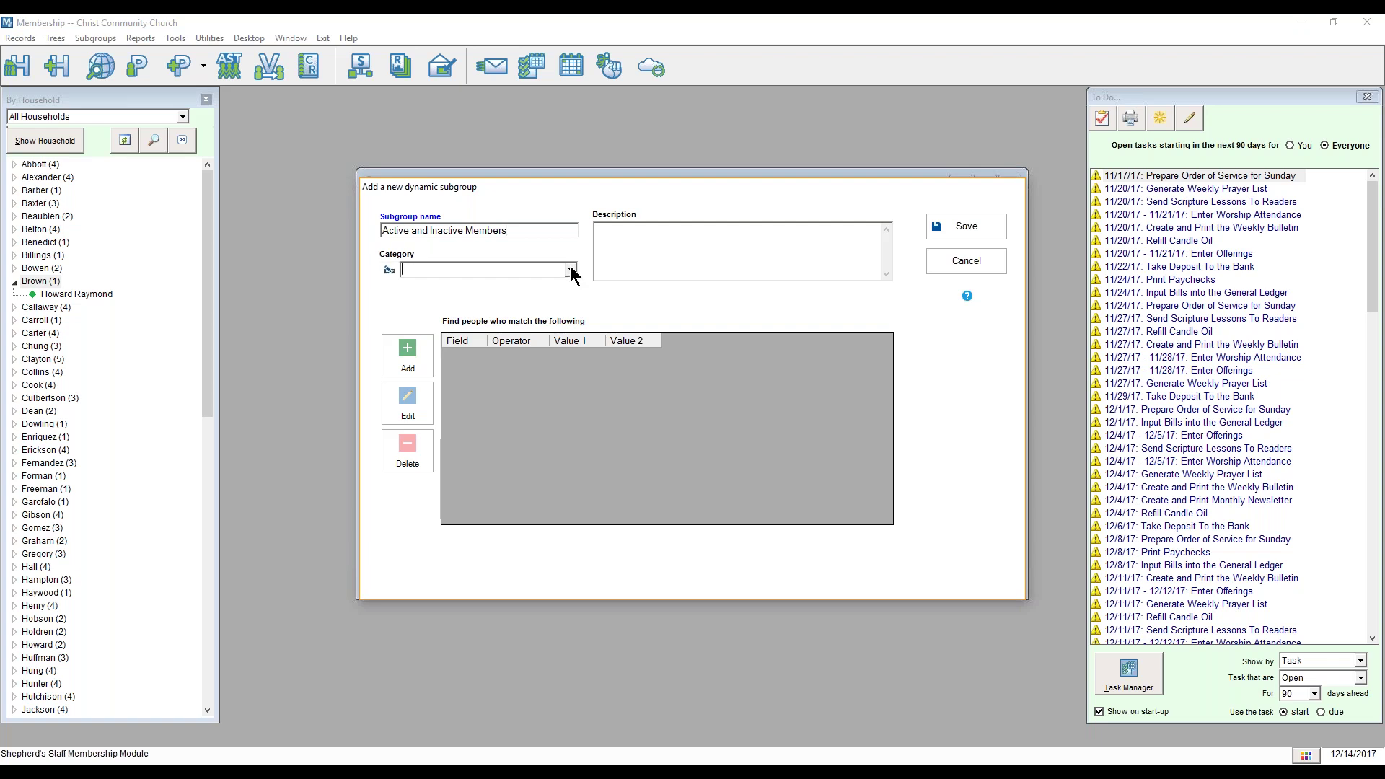
pyautogui.click(389, 270)
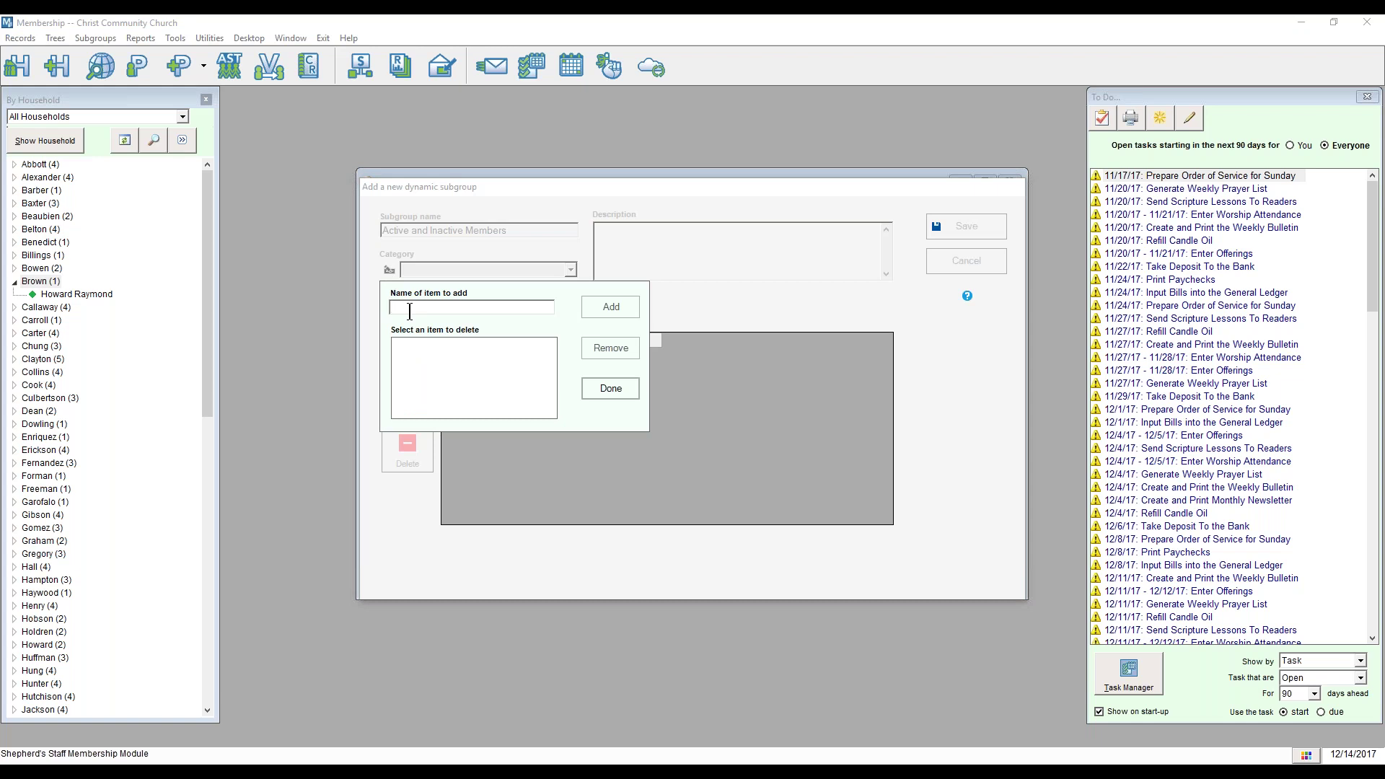
# Step: Add a Membership category, remove it with confirmation, then add Membership again
pyautogui.write('Membership')
pyautogui.click(616, 307)
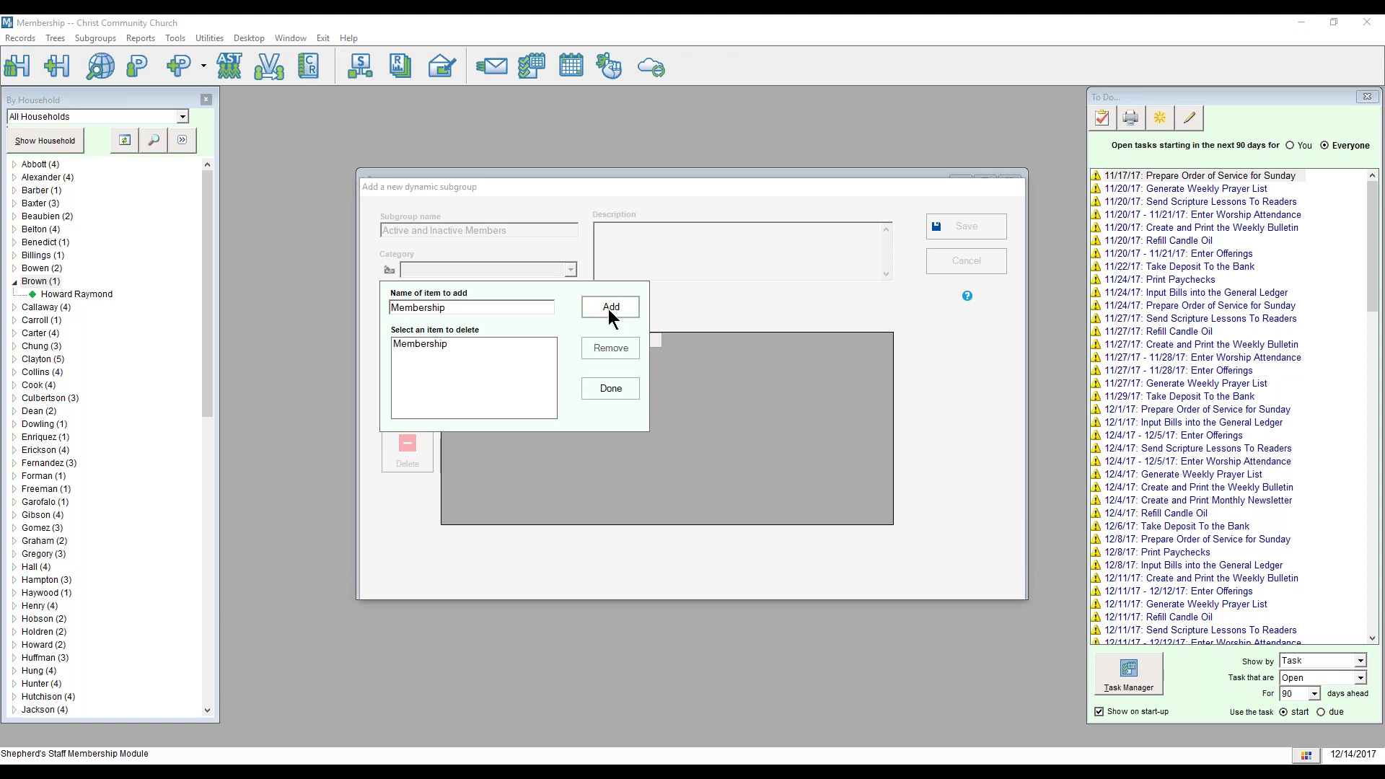
pyautogui.click(427, 343)
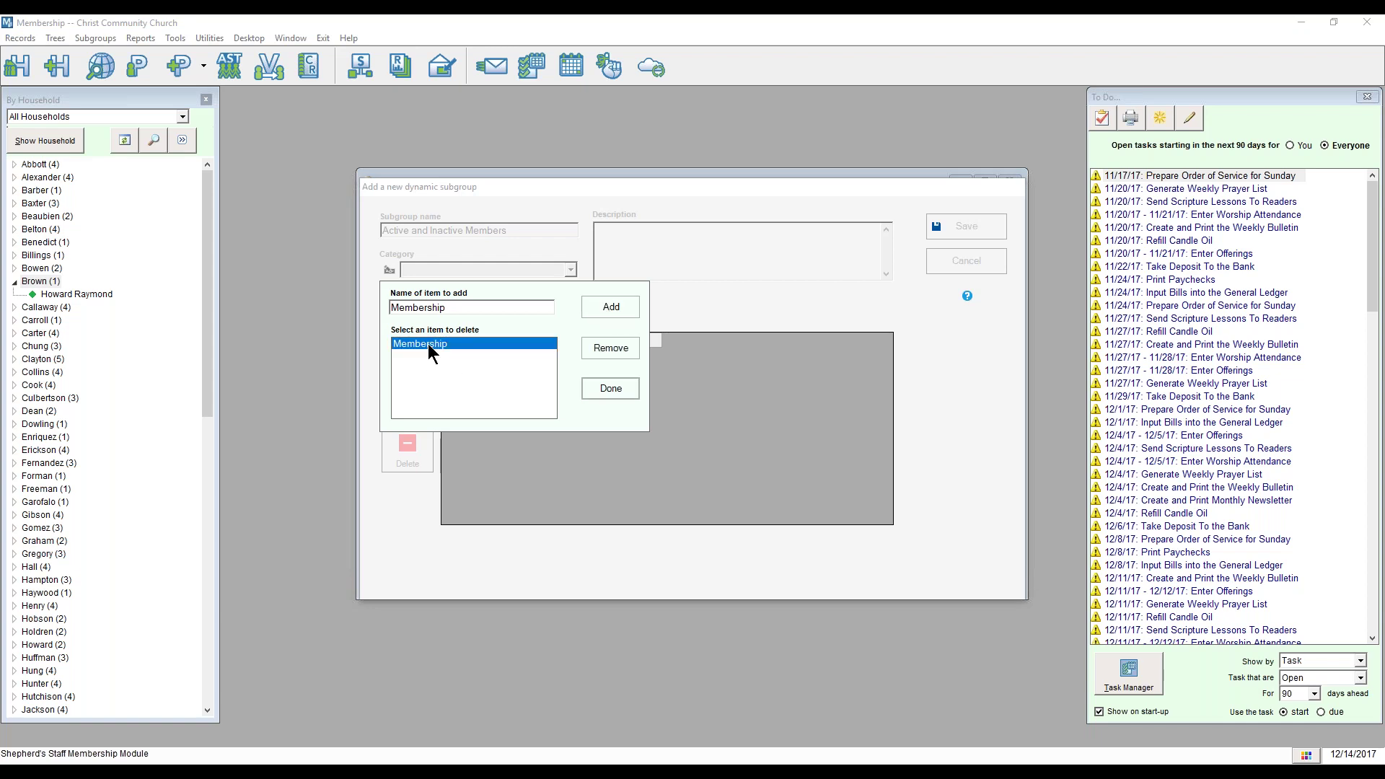
pyautogui.click(607, 353)
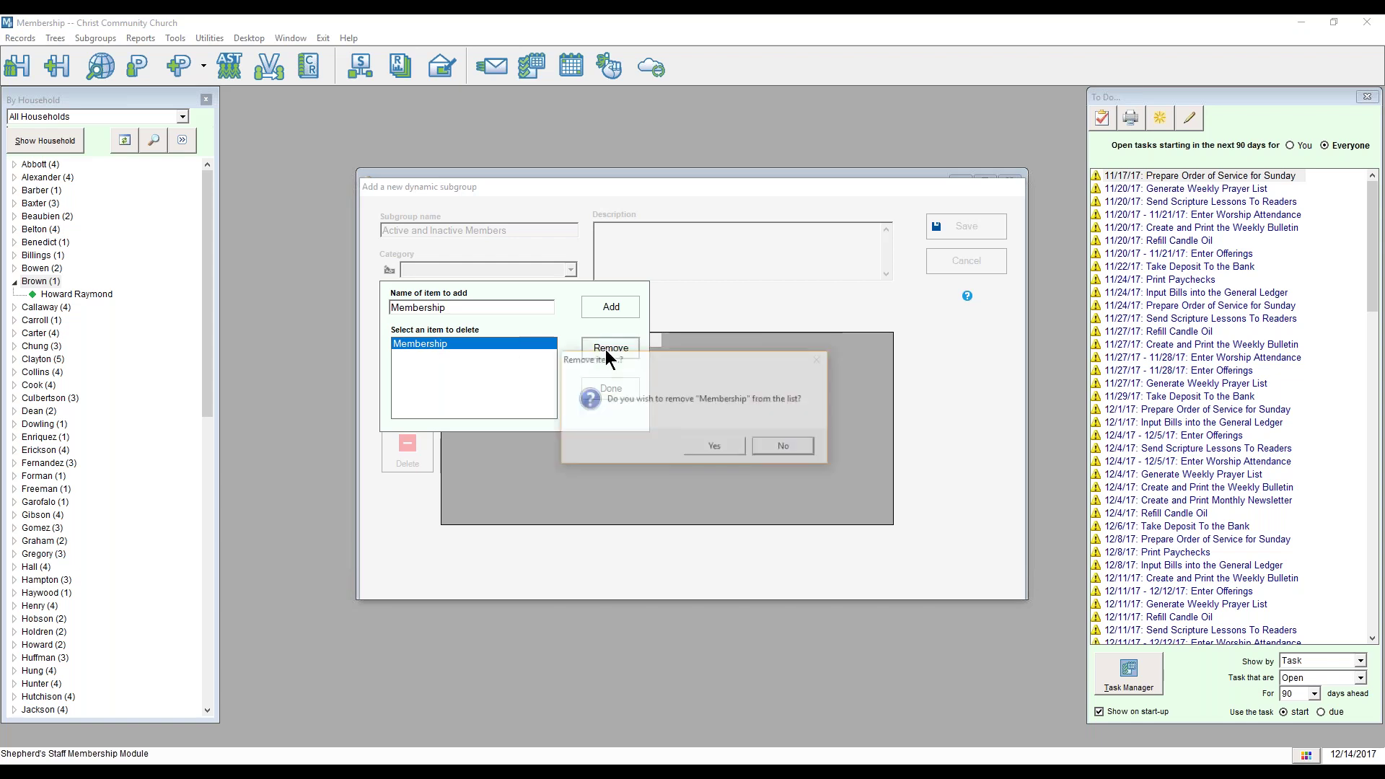
pyautogui.click(707, 448)
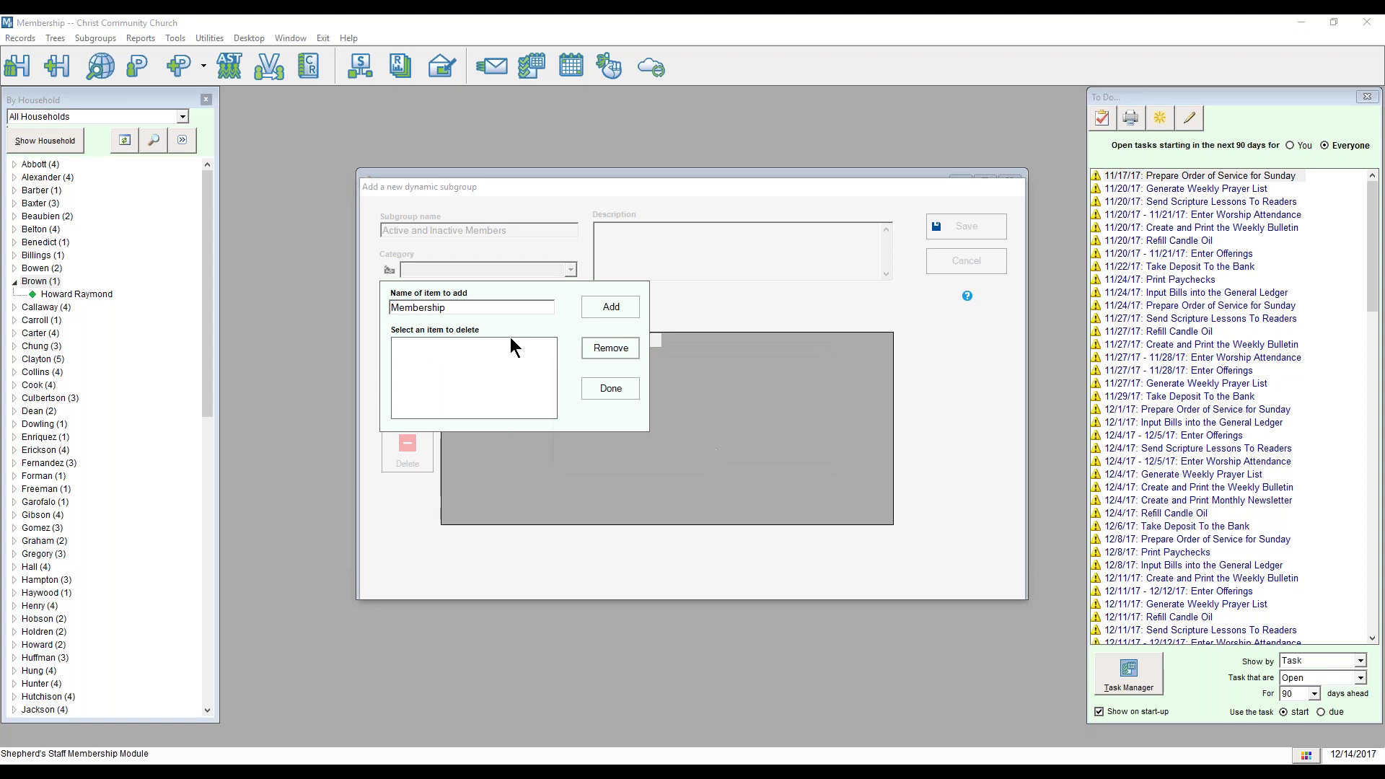
pyautogui.click(602, 310)
# Step: Close the category editor and set the subgroup's category to Membership
pyautogui.click(610, 388)
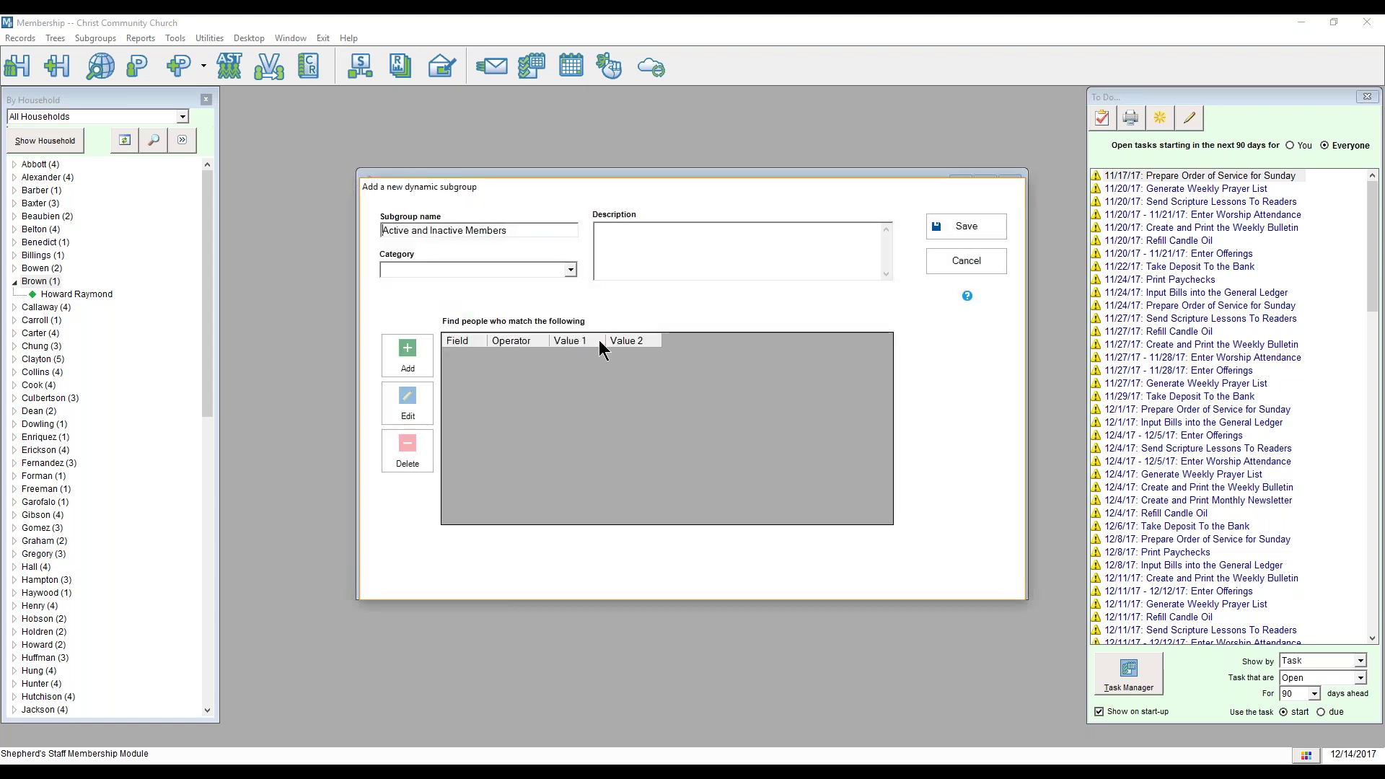
pyautogui.click(571, 271)
pyautogui.click(516, 282)
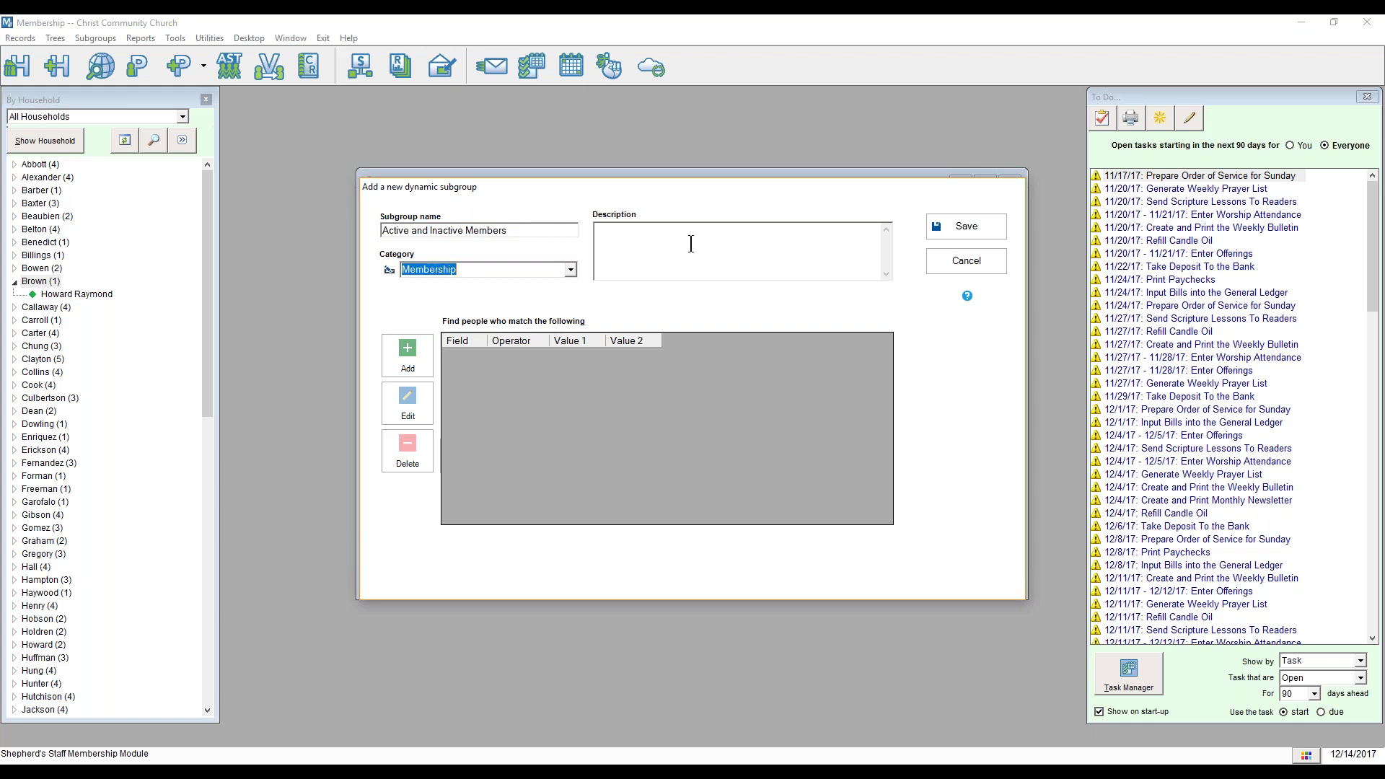
pyautogui.click(416, 356)
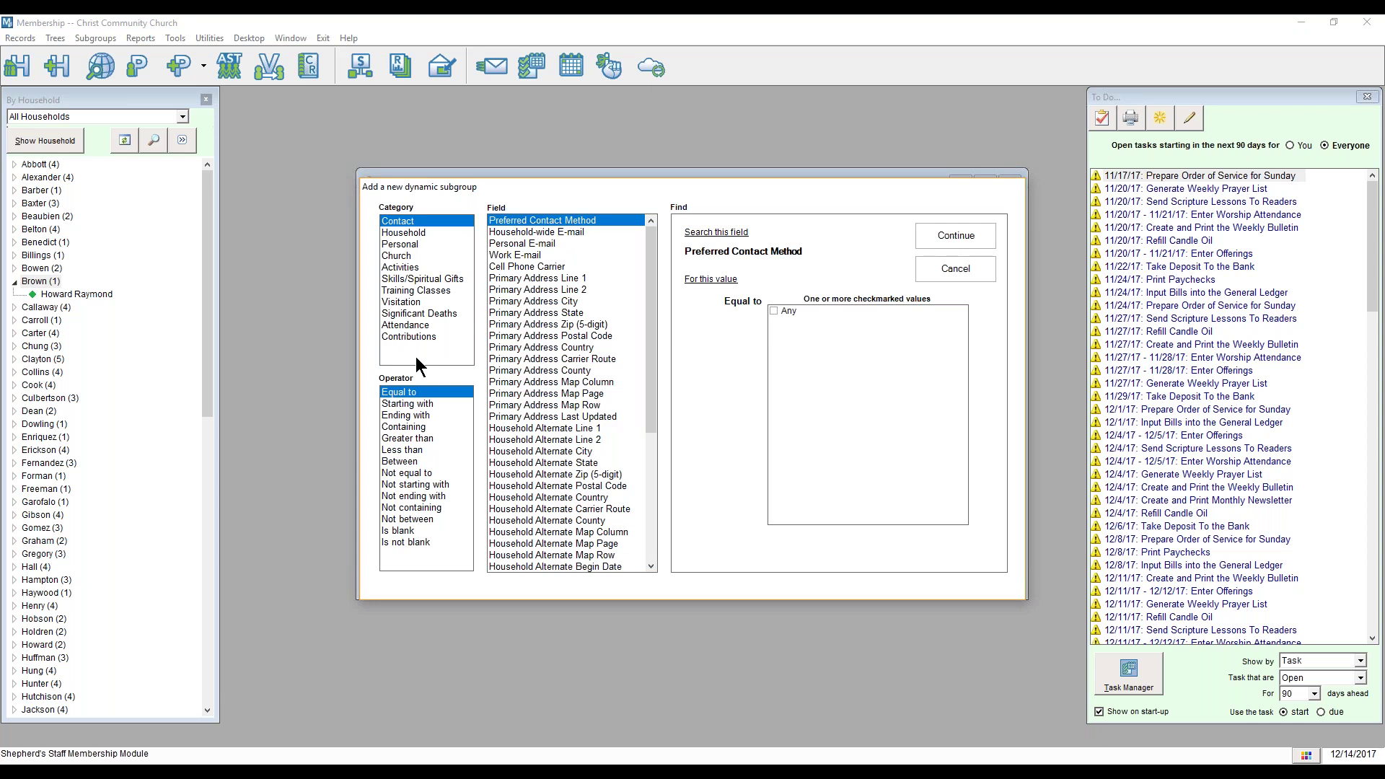
# Step: Add the Church criterion Member? equal to Yes
pyautogui.click(417, 243)
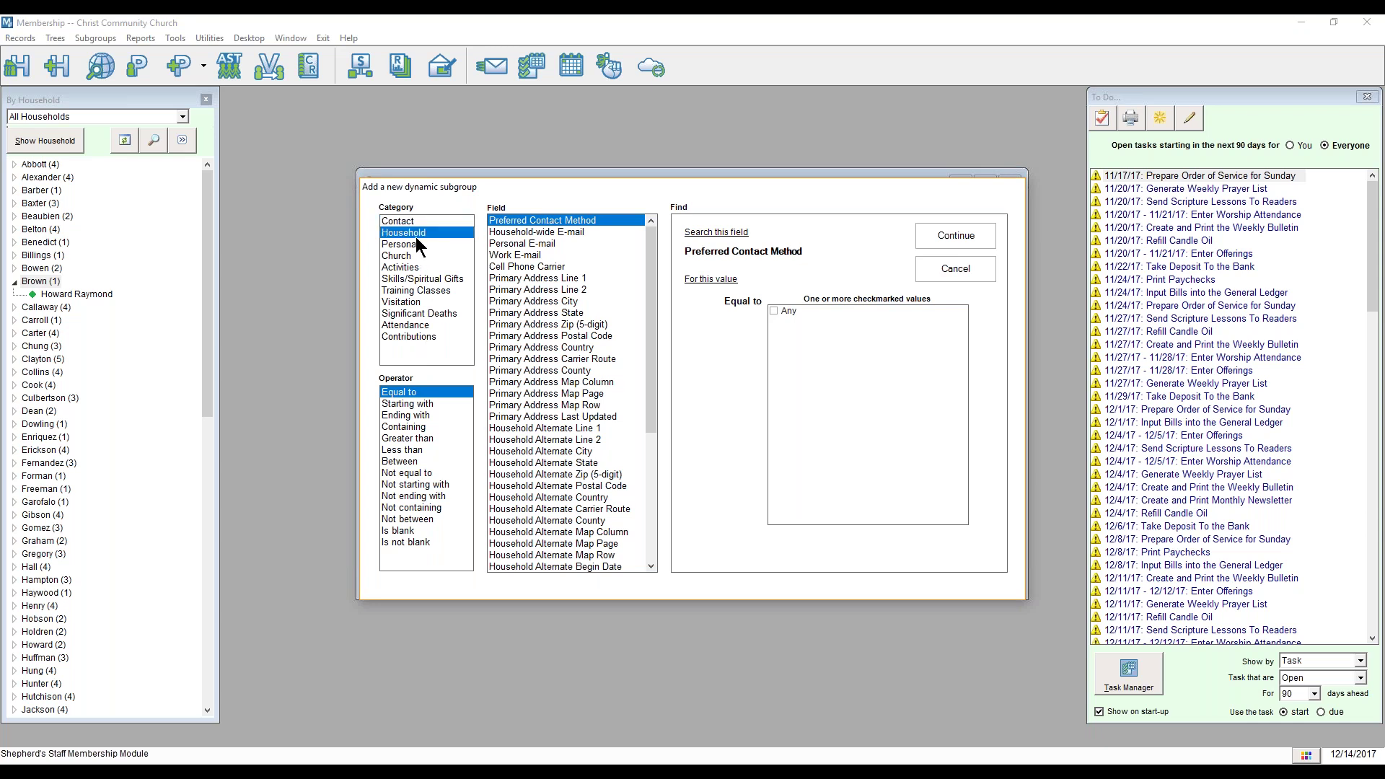
pyautogui.click(399, 256)
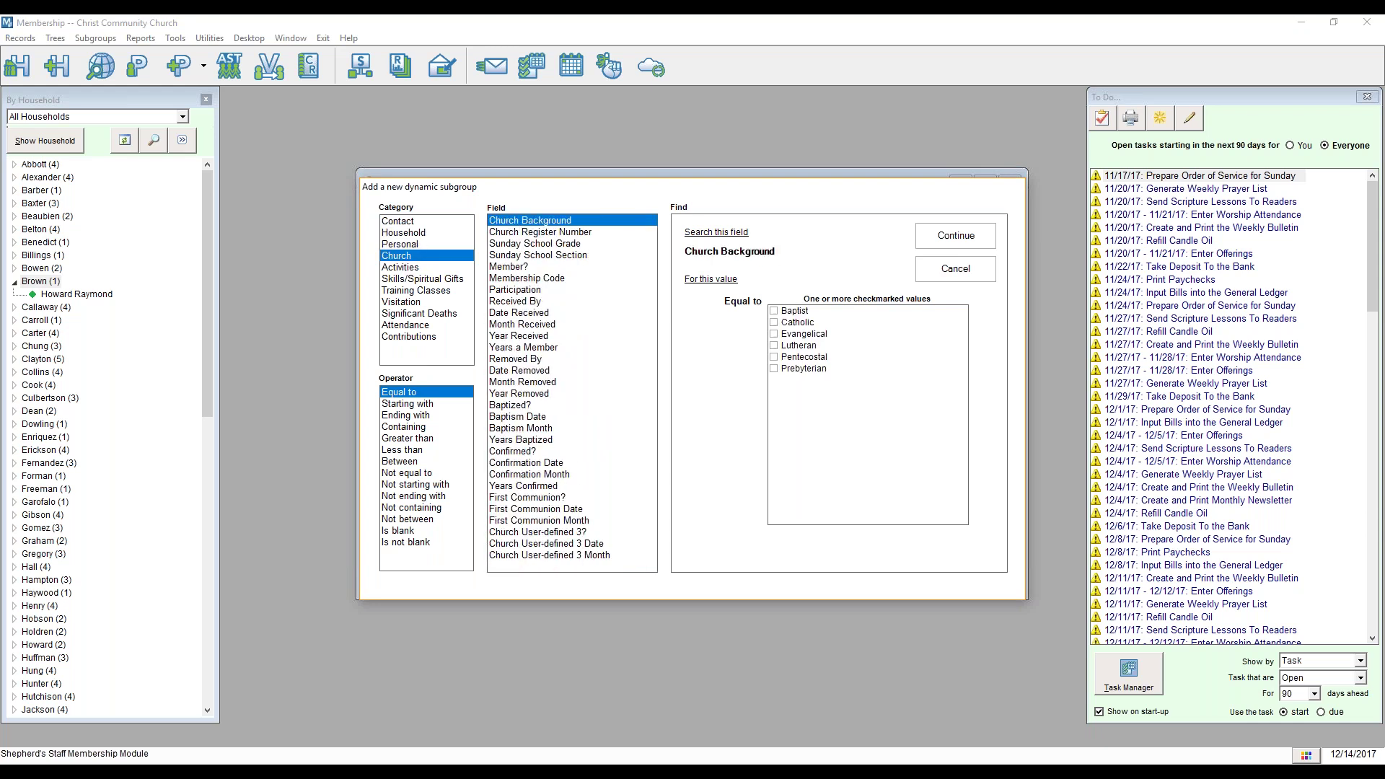
pyautogui.click(518, 267)
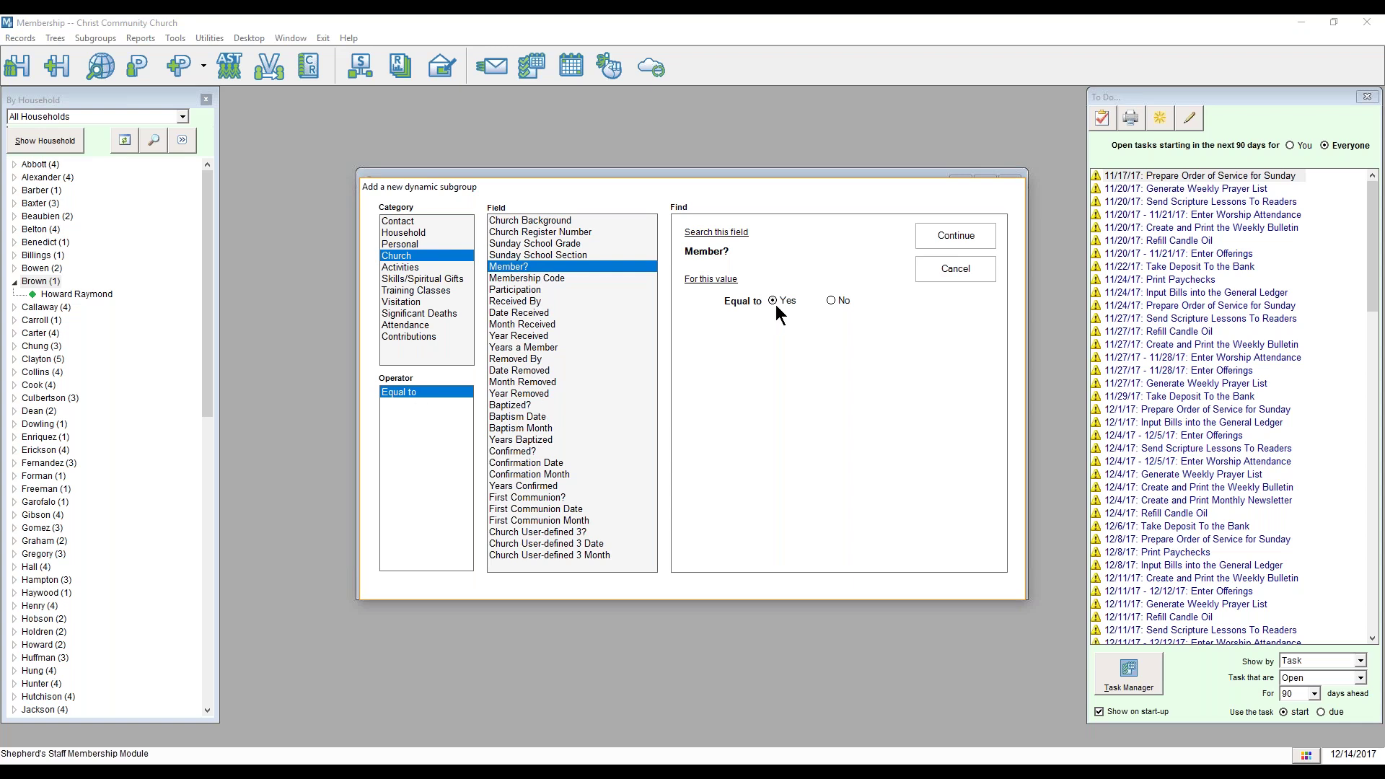
pyautogui.click(939, 235)
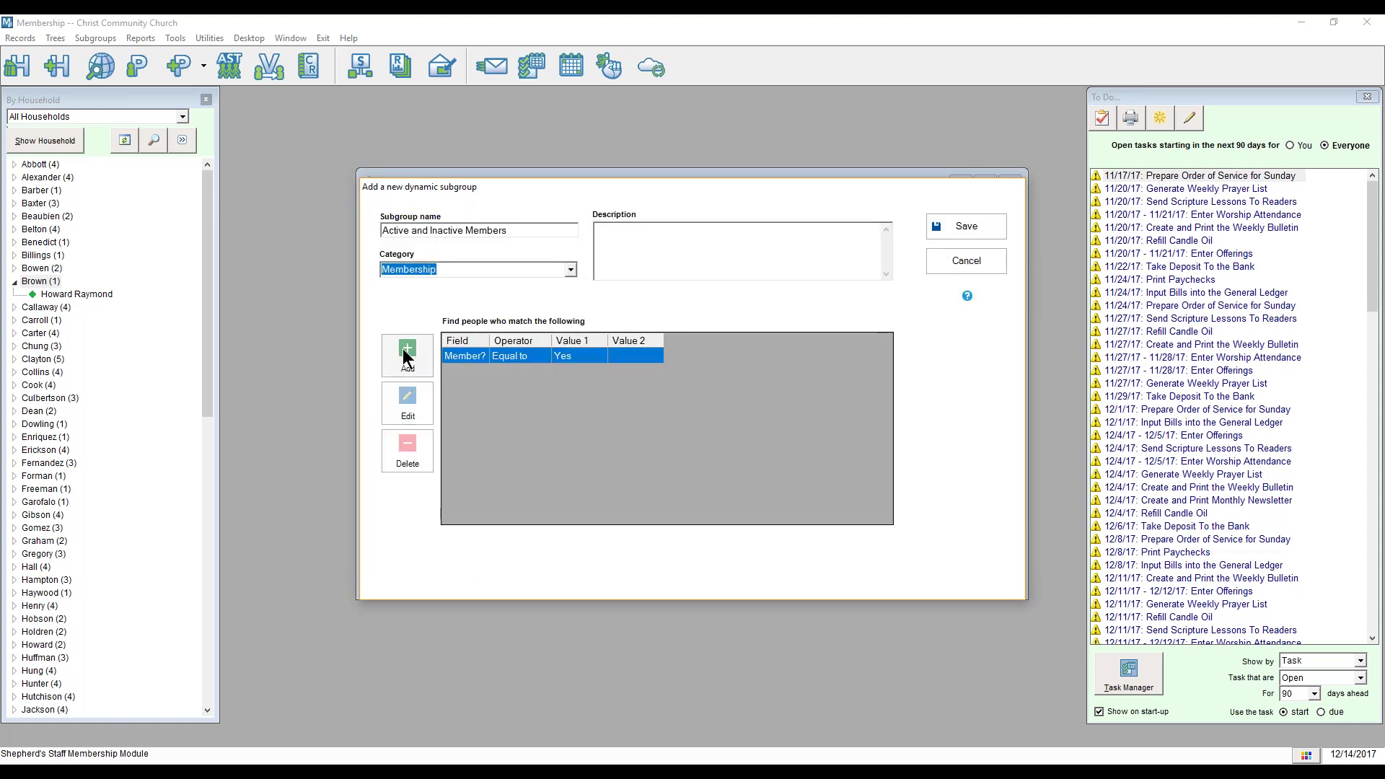
# Step: Add a Participation criterion with Active and Inactive checked, then save the subgroup
pyautogui.click(419, 349)
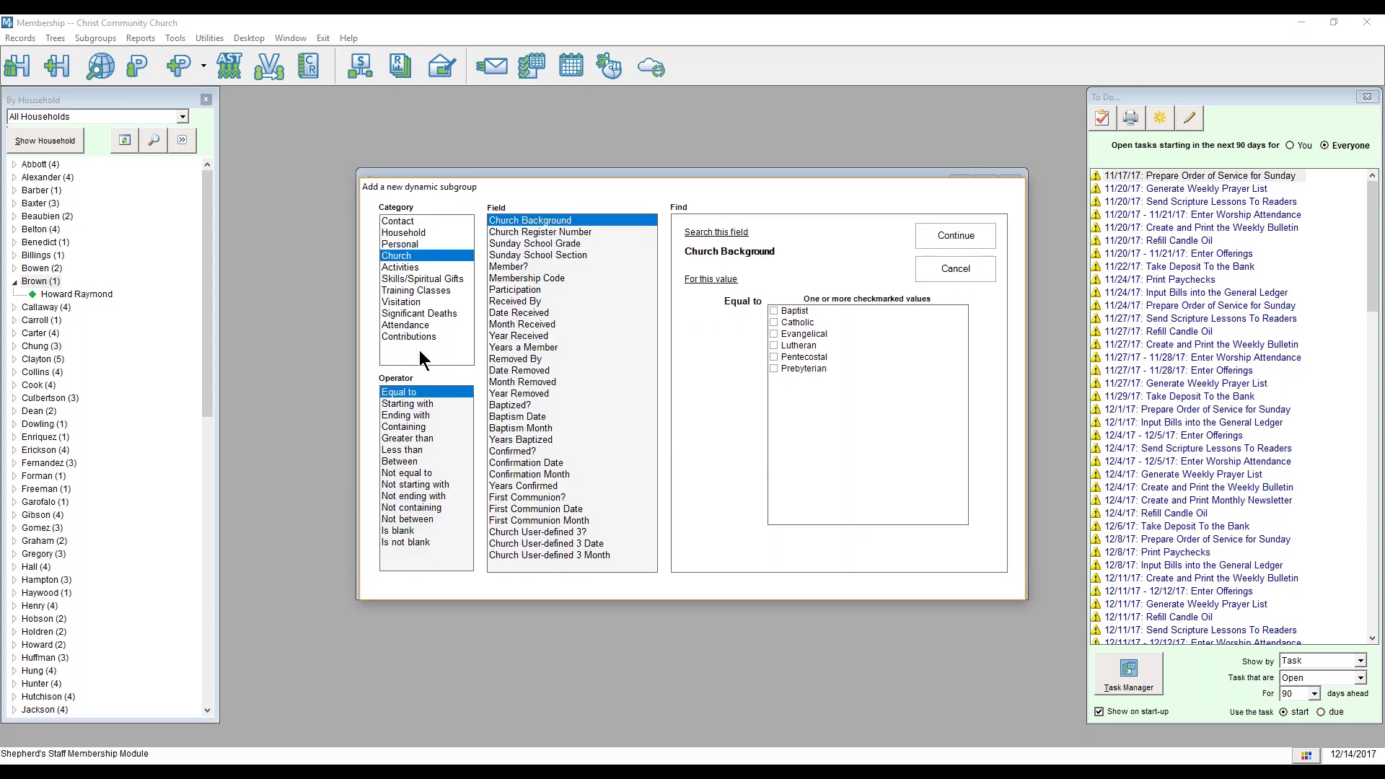
pyautogui.click(510, 292)
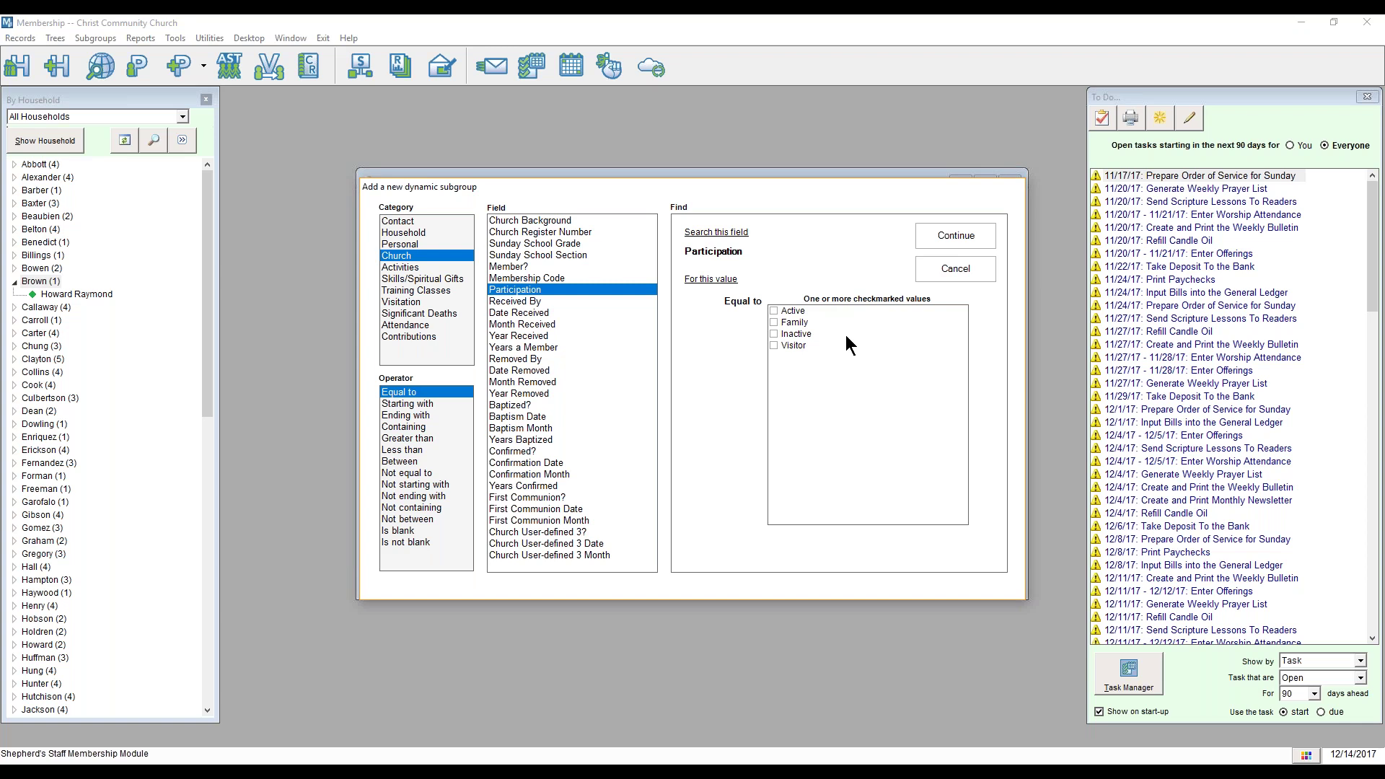
pyautogui.click(771, 312)
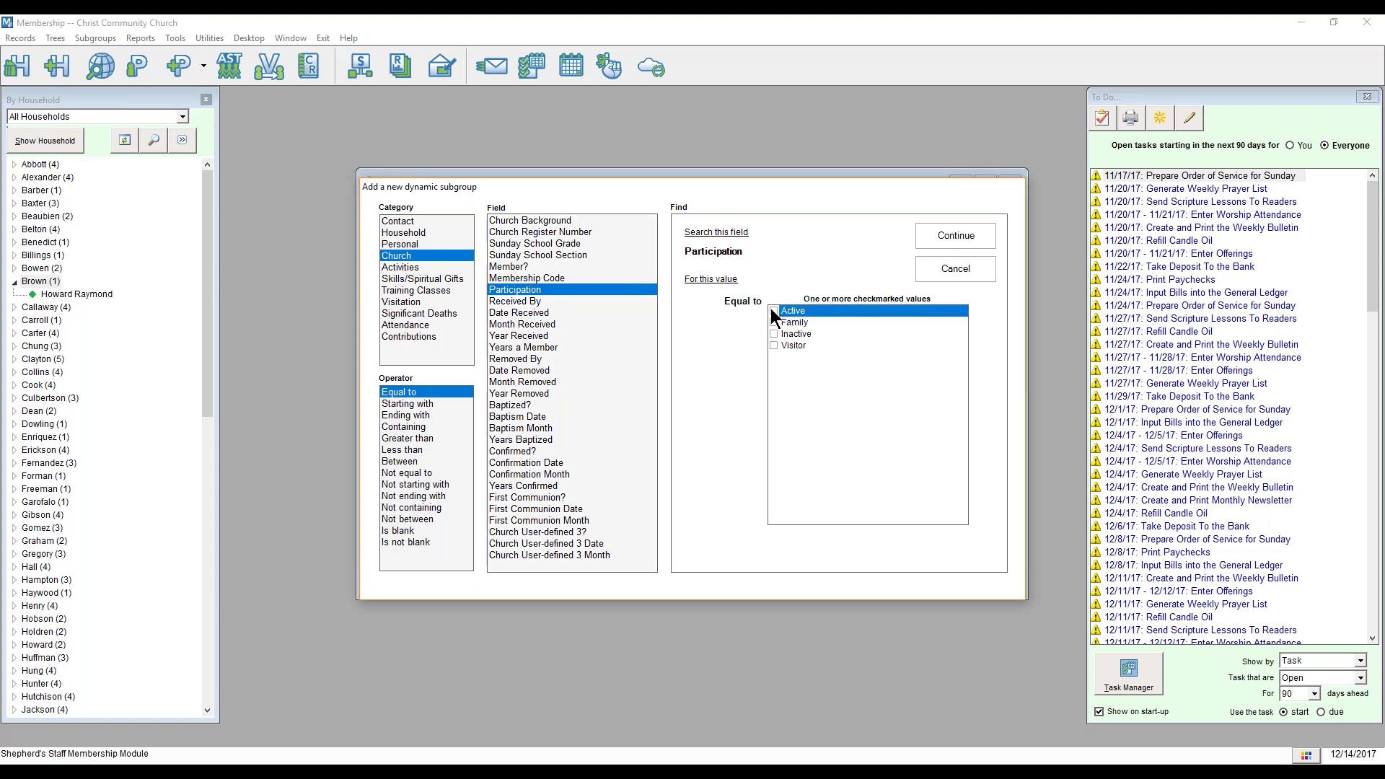
pyautogui.click(773, 334)
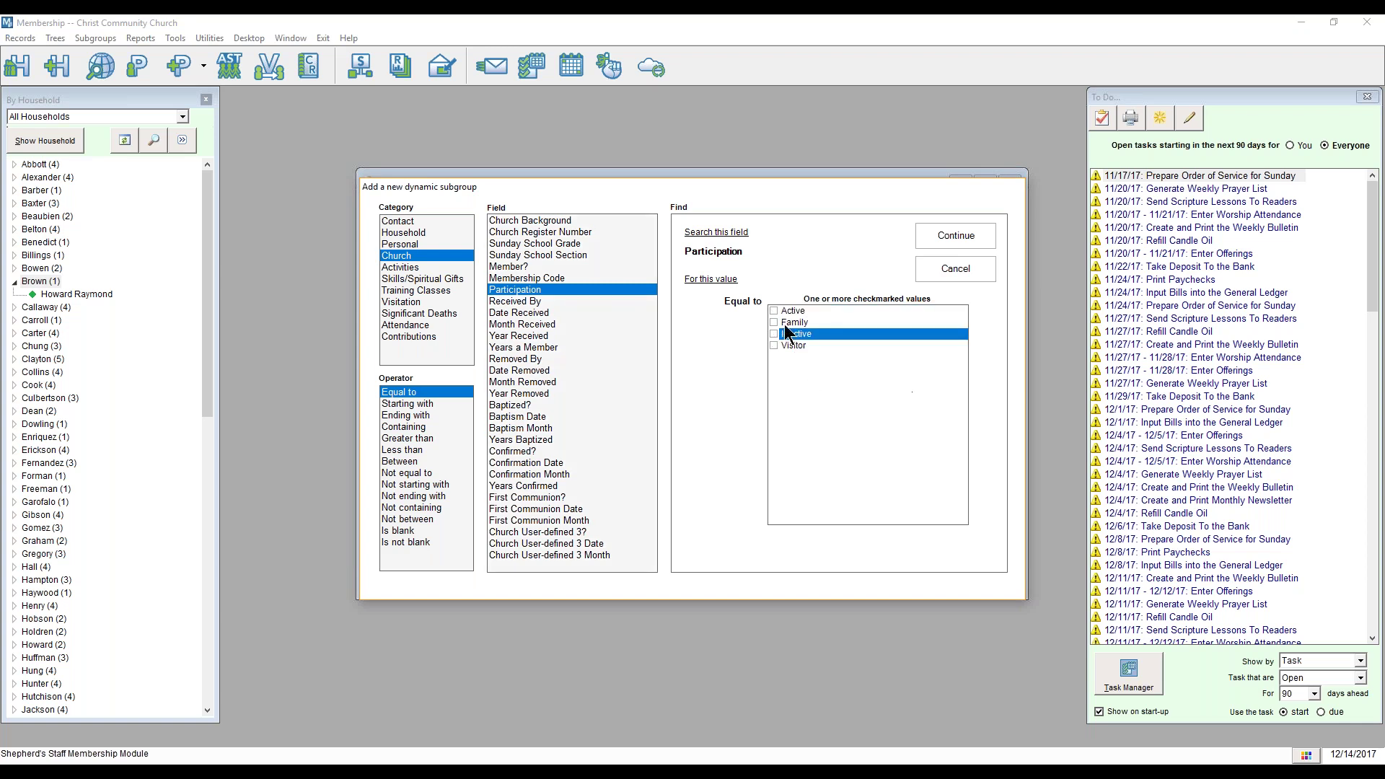
pyautogui.click(777, 311)
pyautogui.click(774, 311)
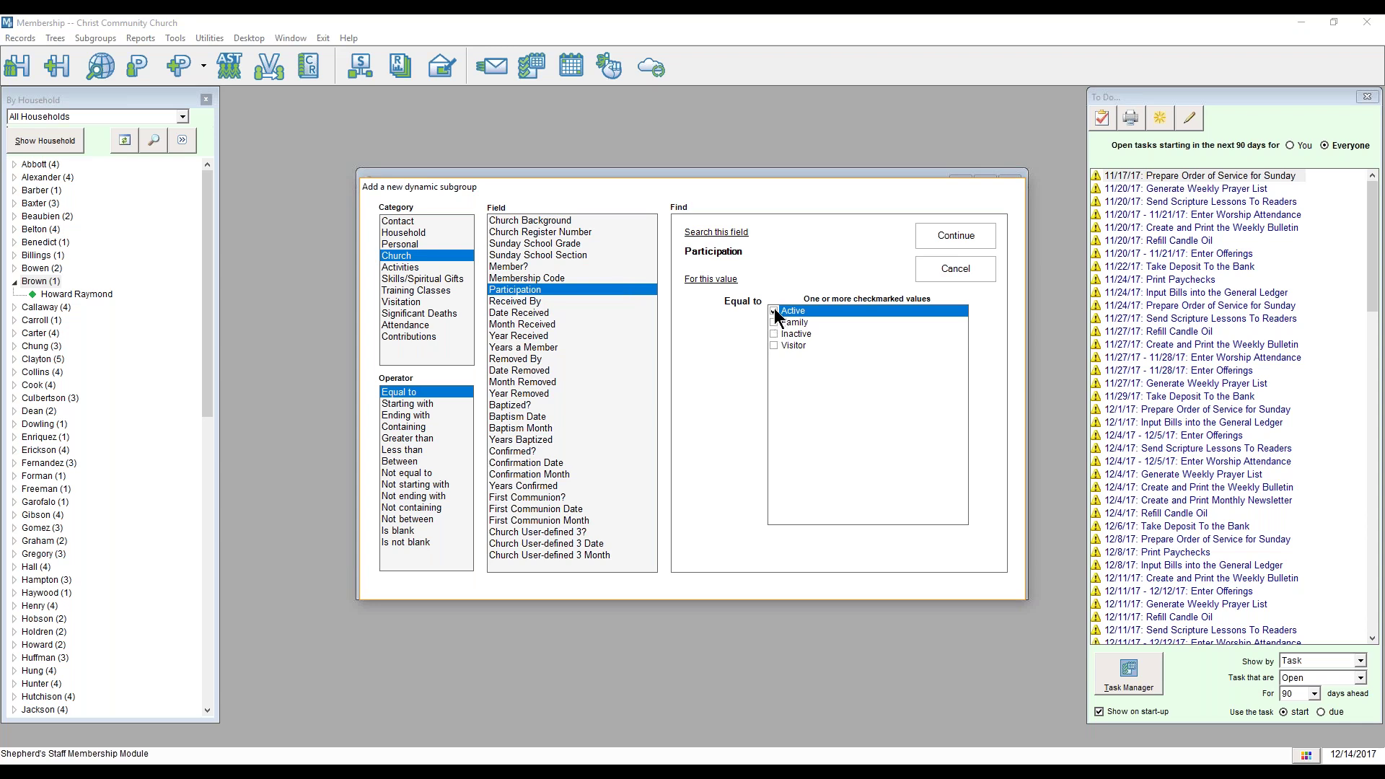
pyautogui.click(775, 334)
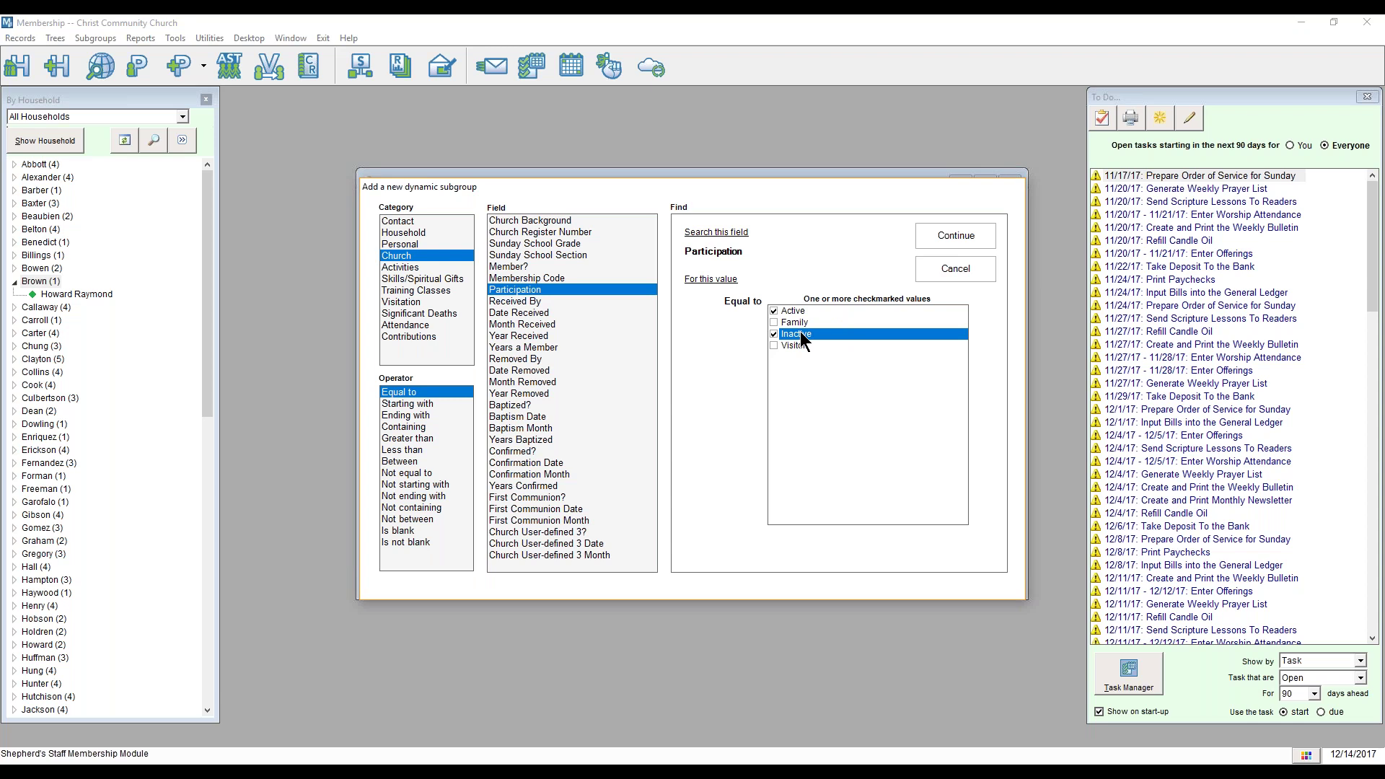
pyautogui.click(774, 322)
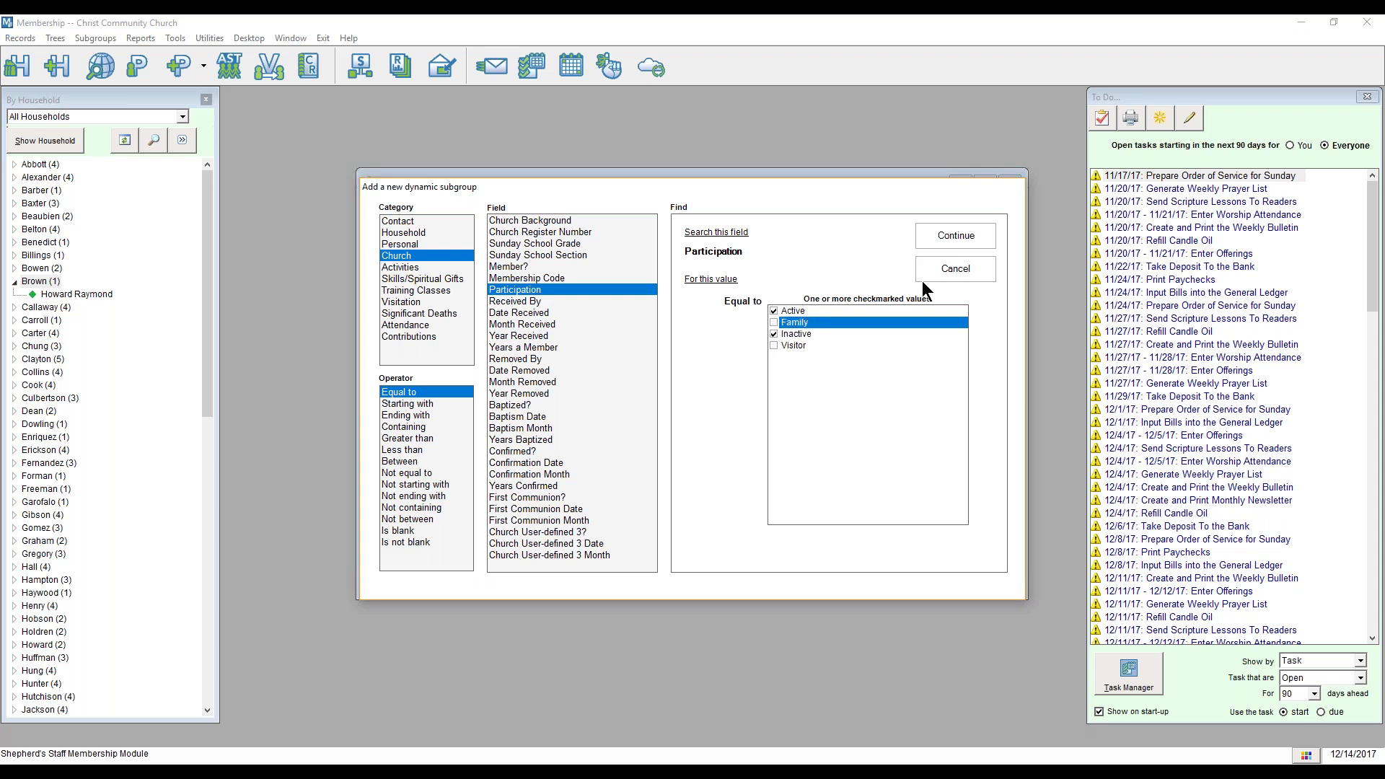
pyautogui.click(943, 240)
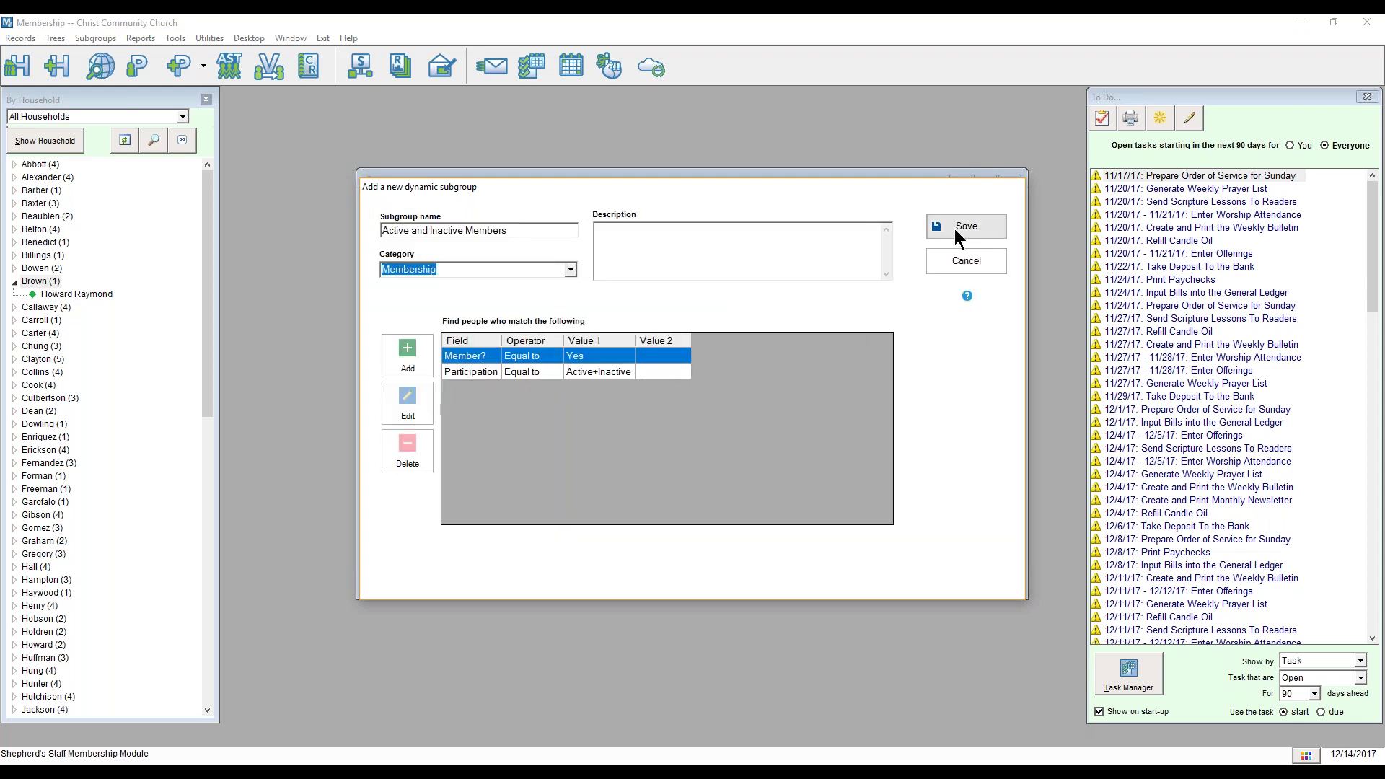
pyautogui.click(954, 228)
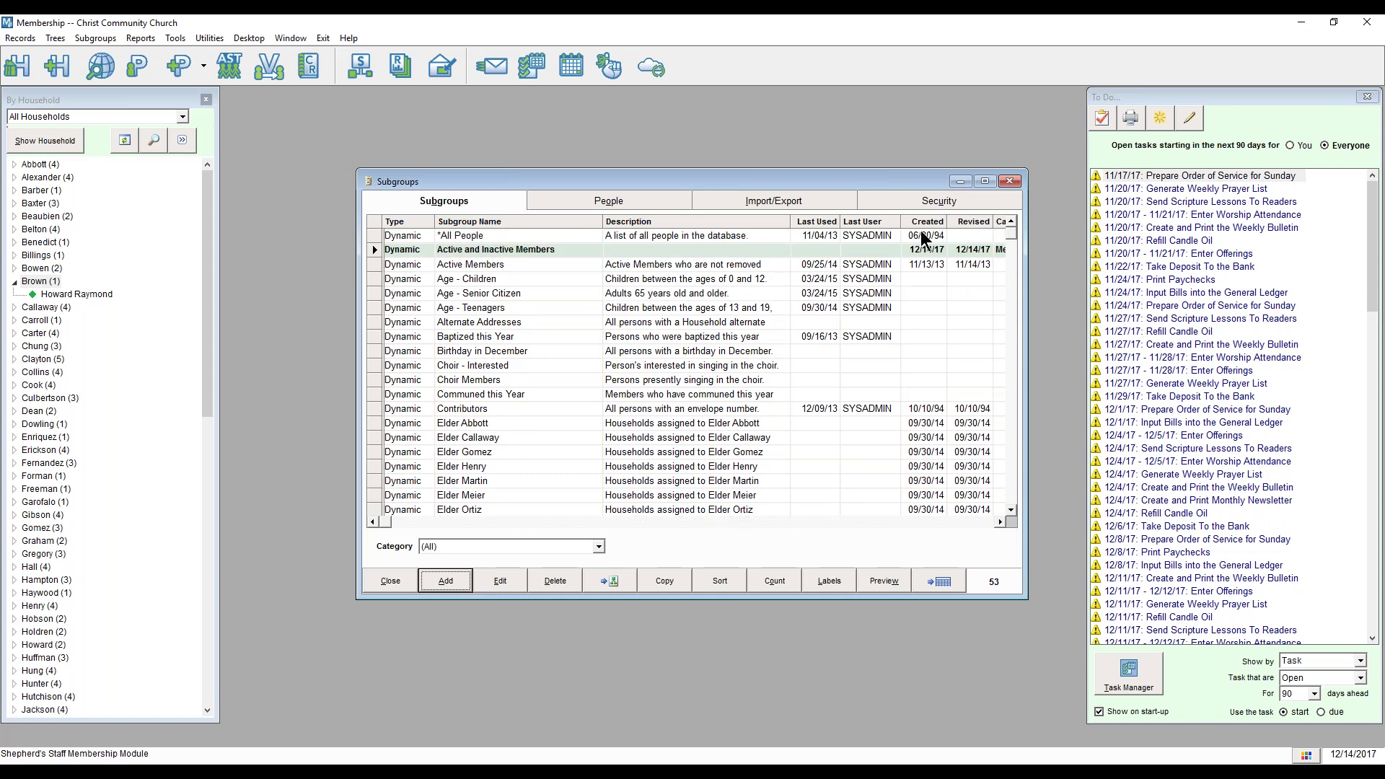
# Step: Open Active and Inactive Members for editing and delete its Participation criterion
pyautogui.click(563, 250)
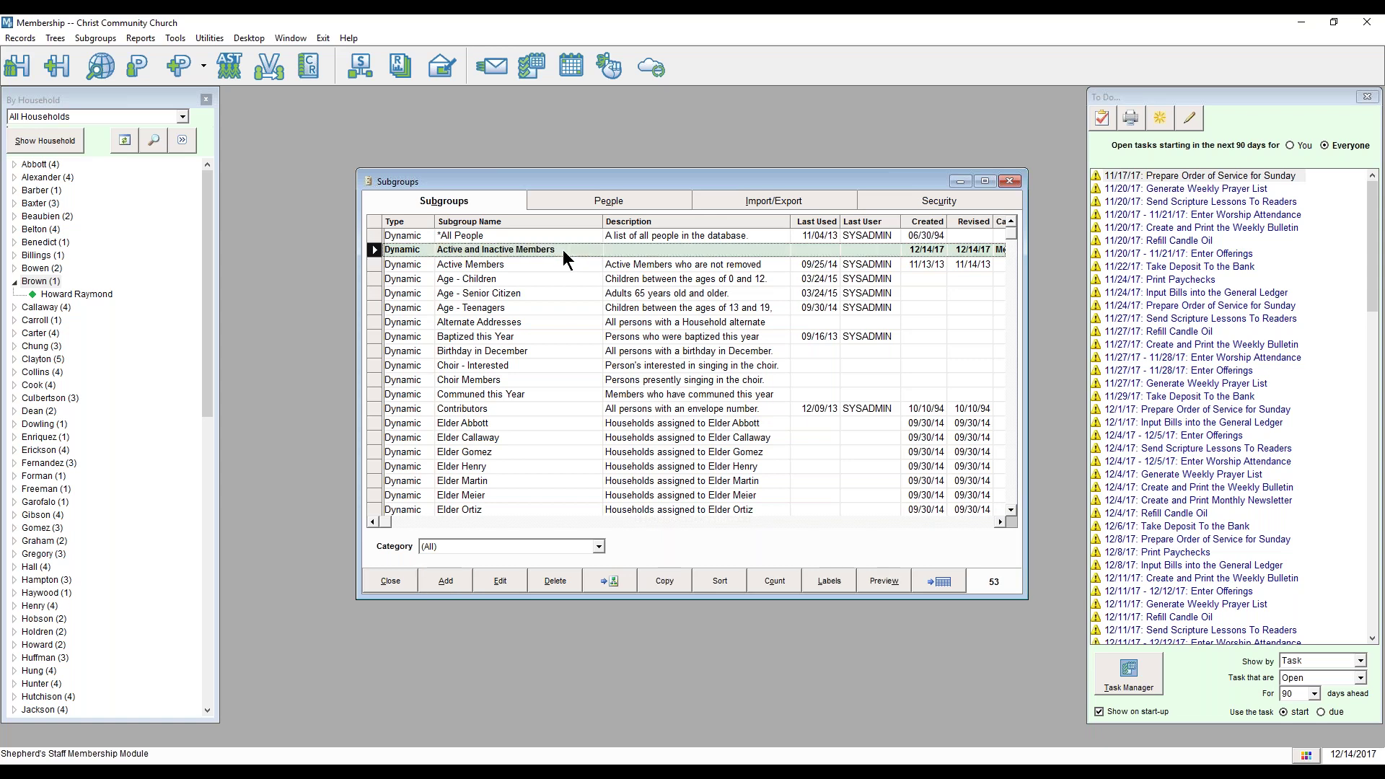
pyautogui.doubleClick(562, 250)
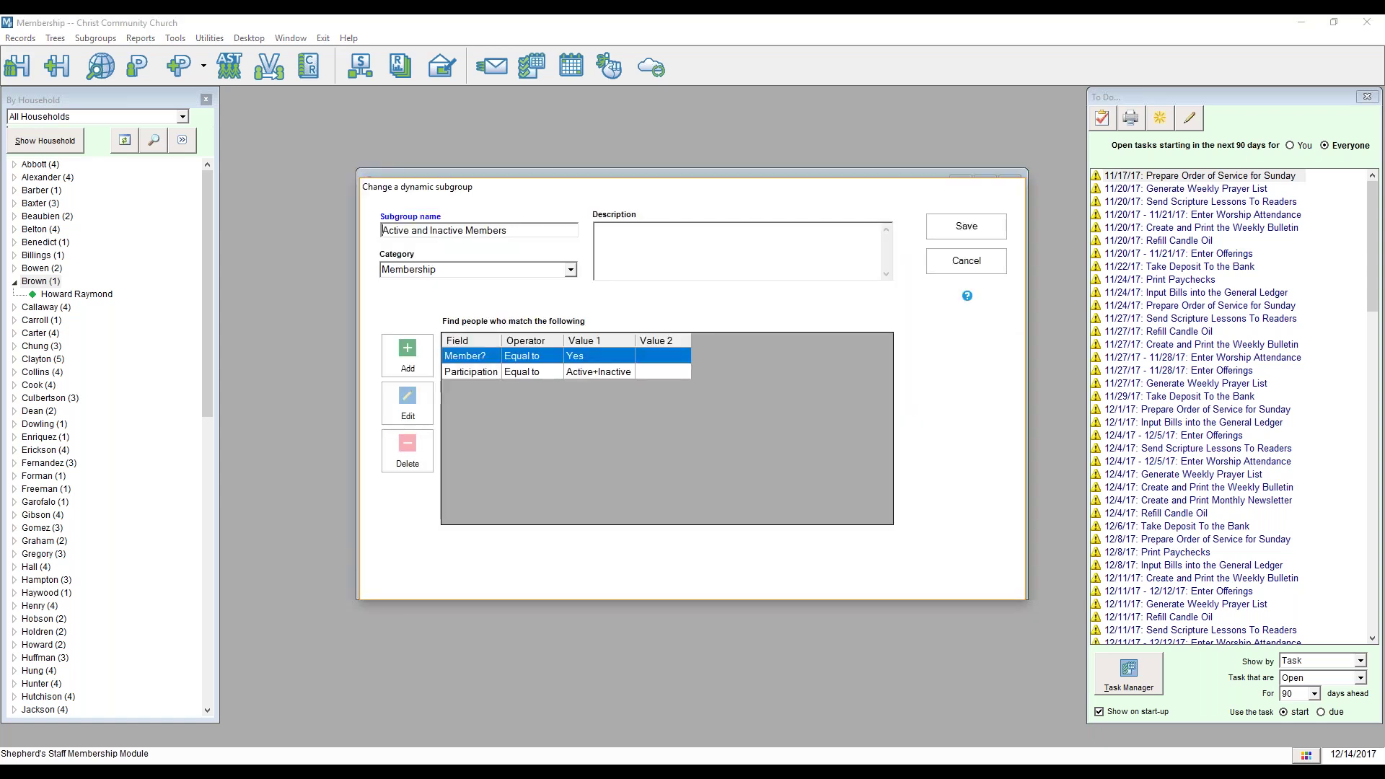
pyautogui.click(535, 373)
pyautogui.click(395, 453)
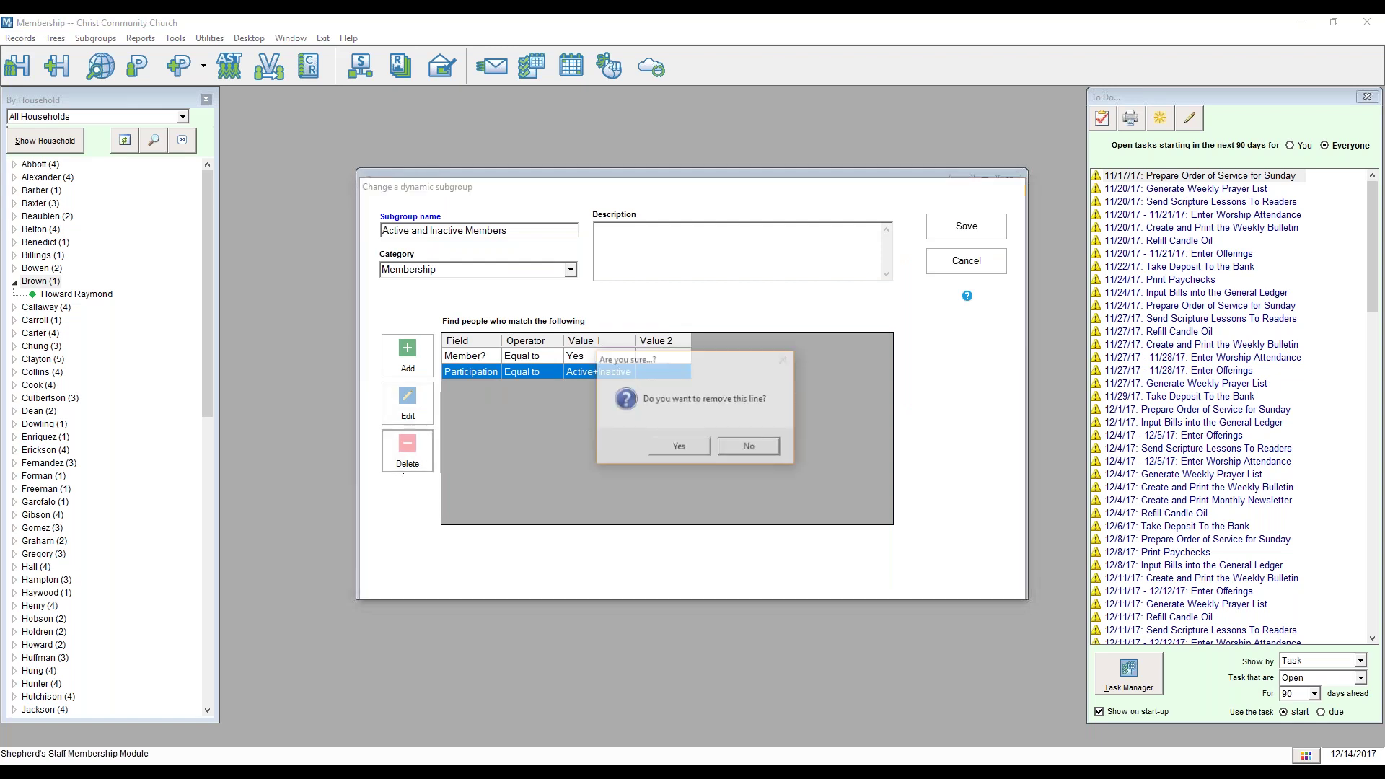
pyautogui.click(678, 445)
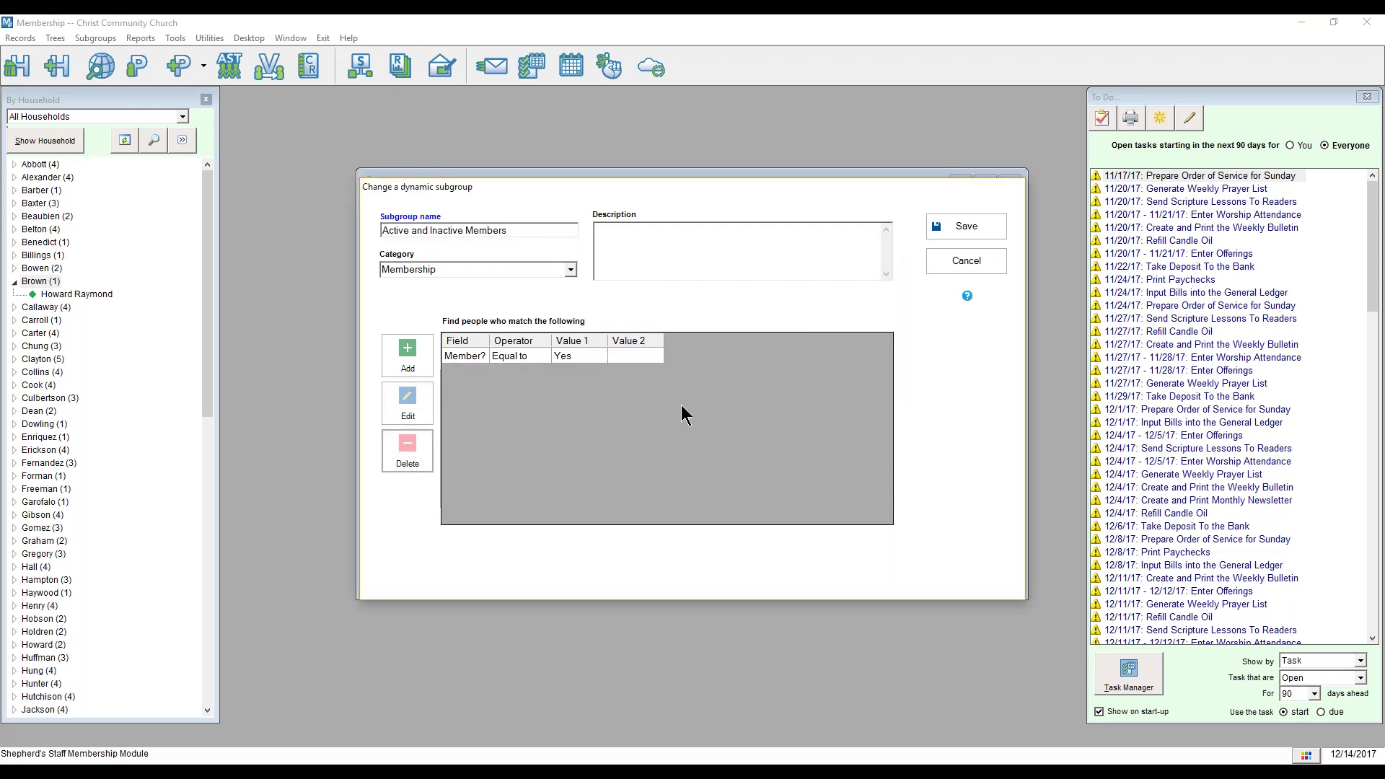
# Step: Re-add a Church Participation criterion matching Active and Inactive, and save the subgroup
pyautogui.click(409, 357)
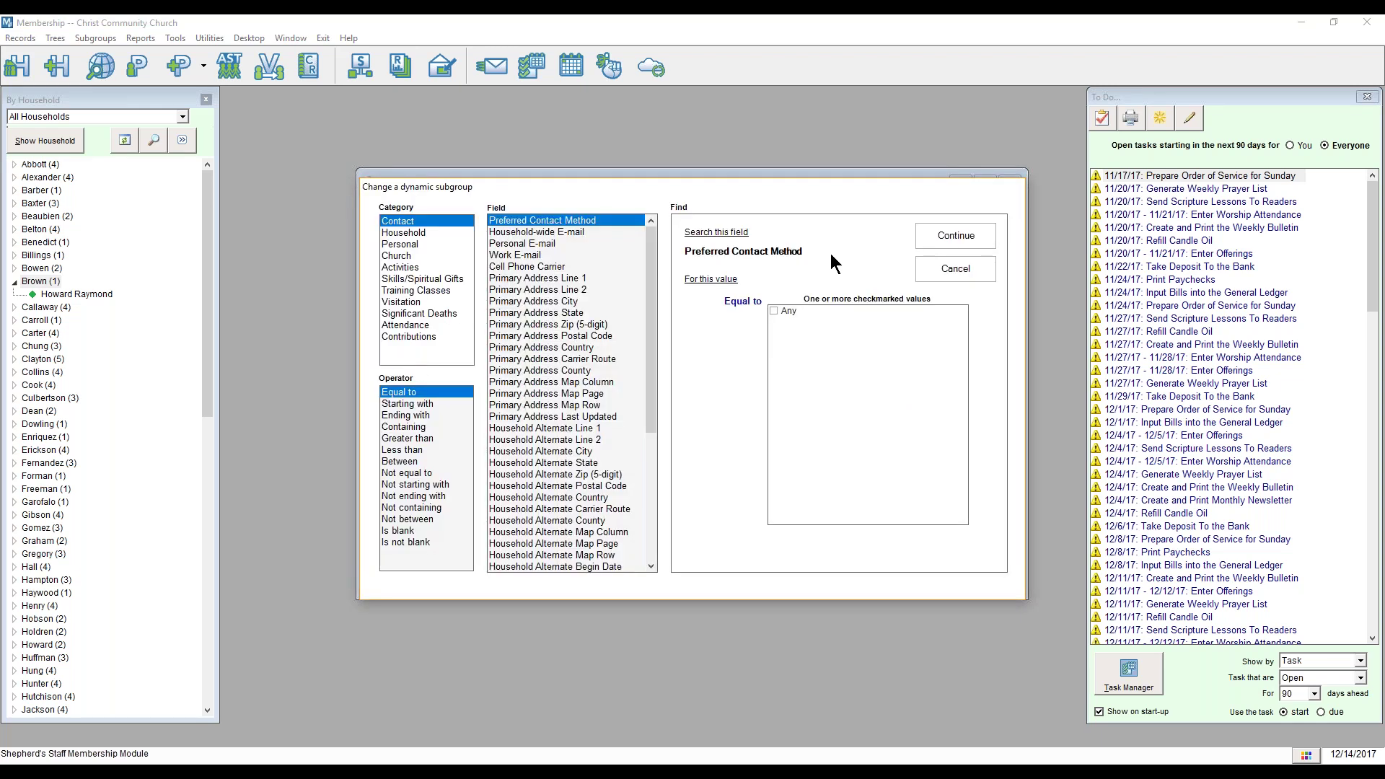
pyautogui.click(403, 256)
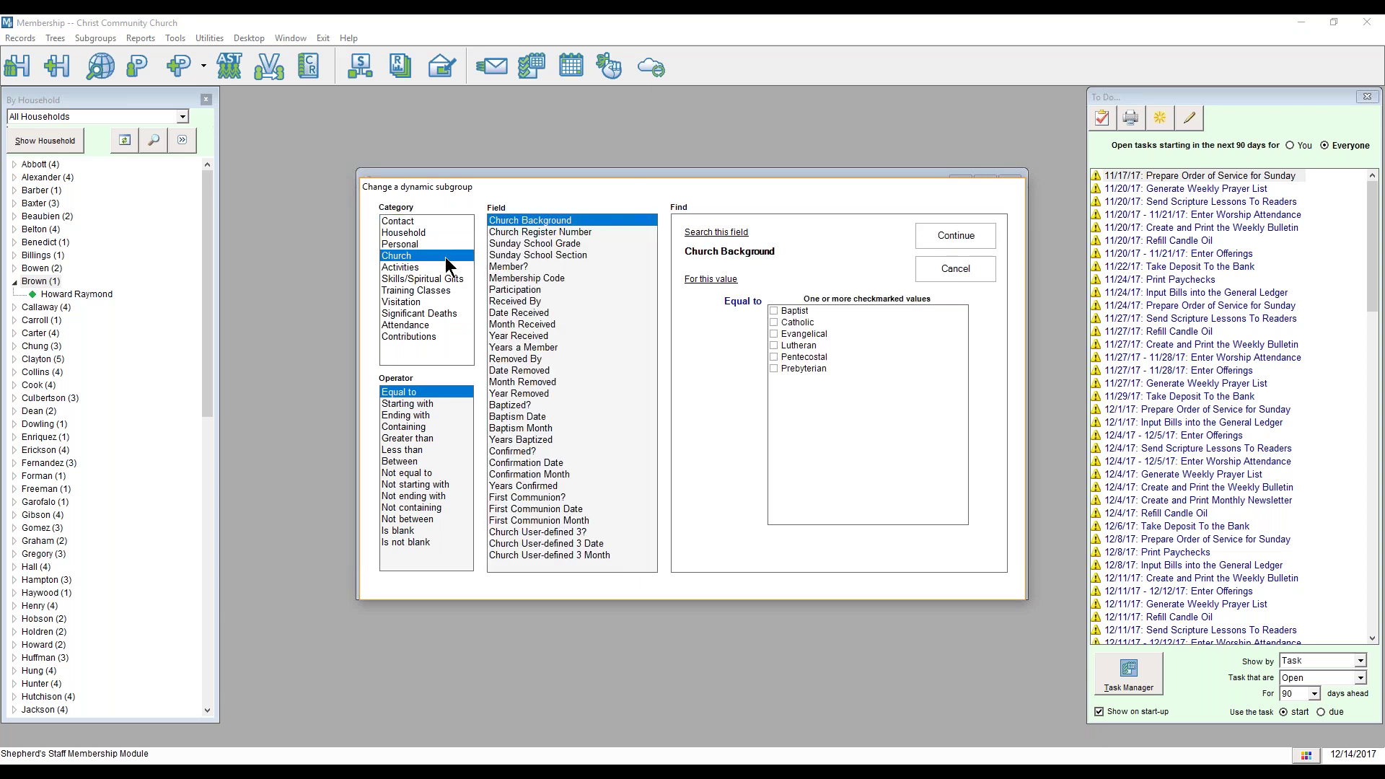
pyautogui.click(515, 290)
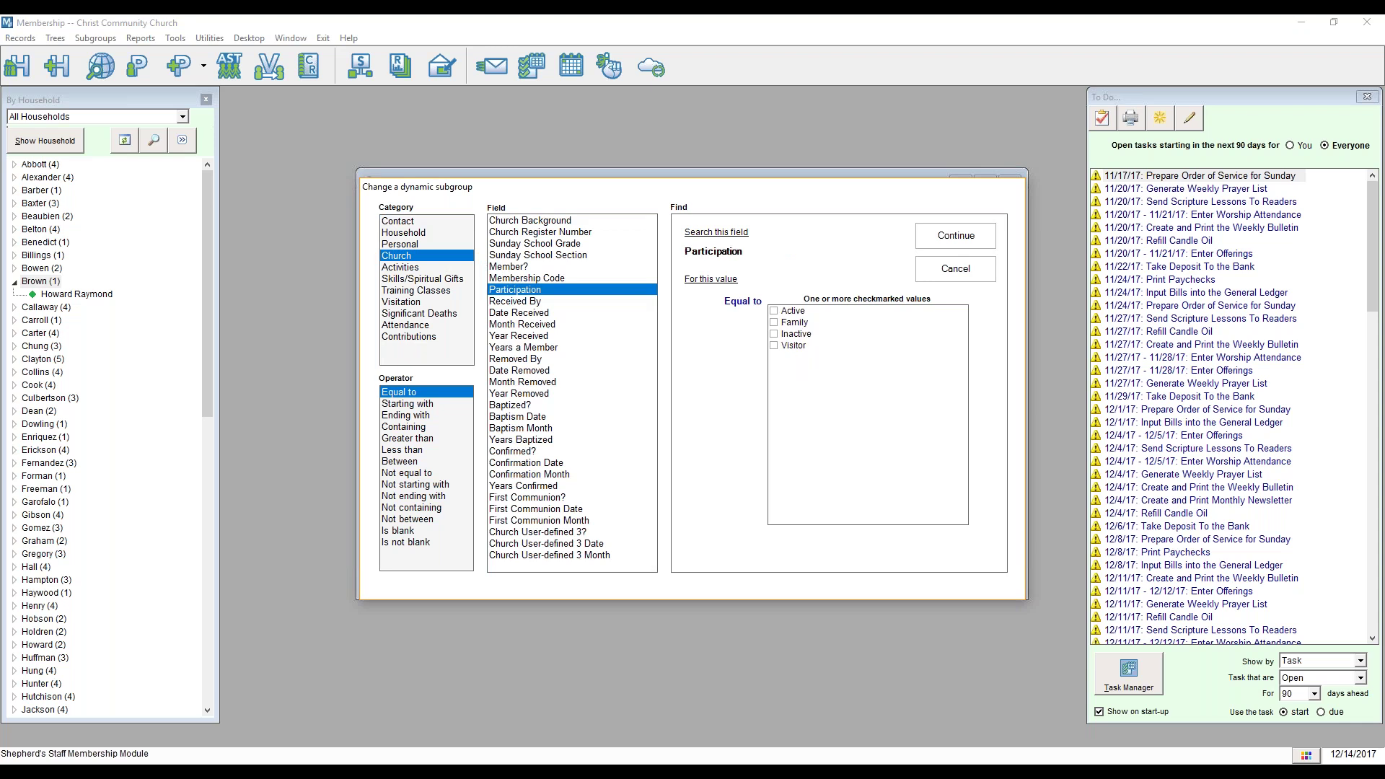
pyautogui.click(776, 311)
pyautogui.click(783, 333)
pyautogui.click(773, 311)
pyautogui.click(773, 333)
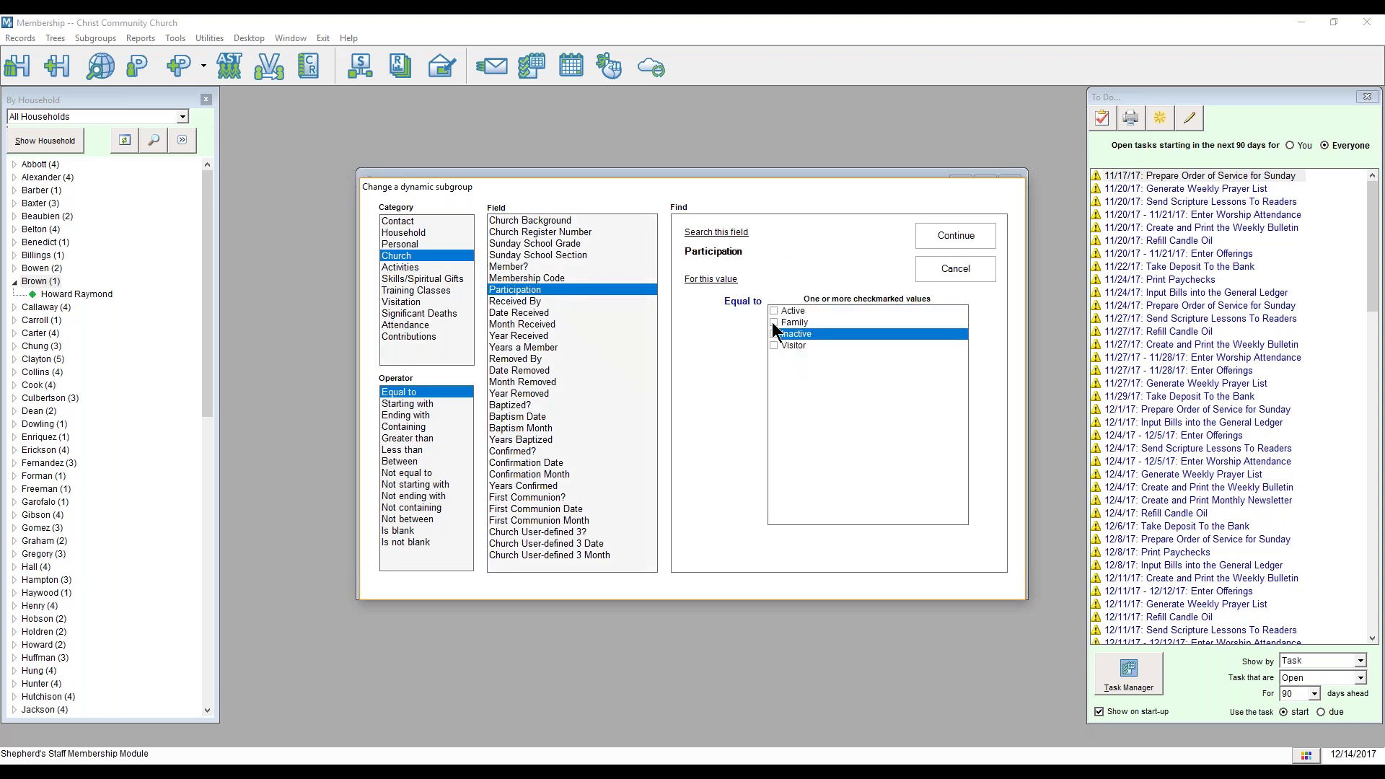
pyautogui.click(773, 333)
pyautogui.click(775, 313)
pyautogui.click(775, 311)
pyautogui.click(943, 239)
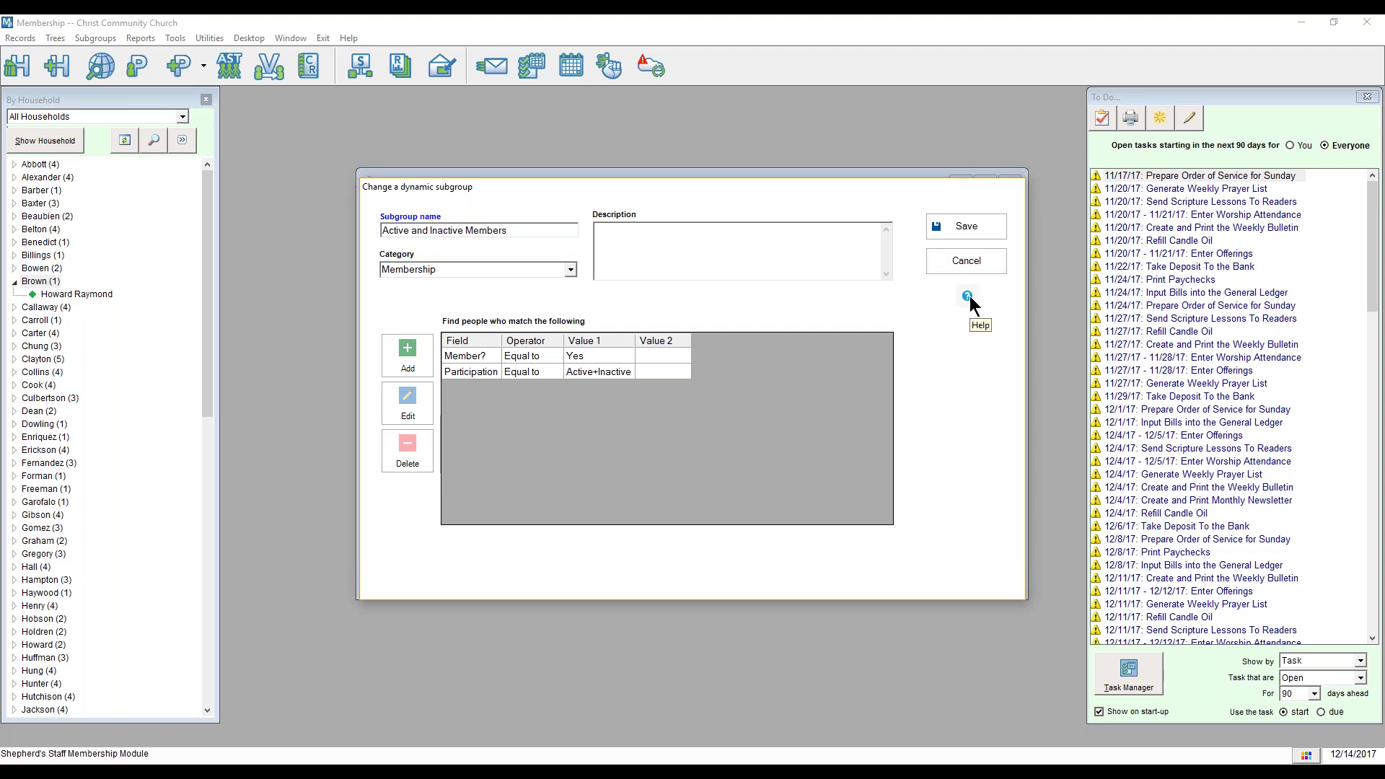
pyautogui.click(980, 228)
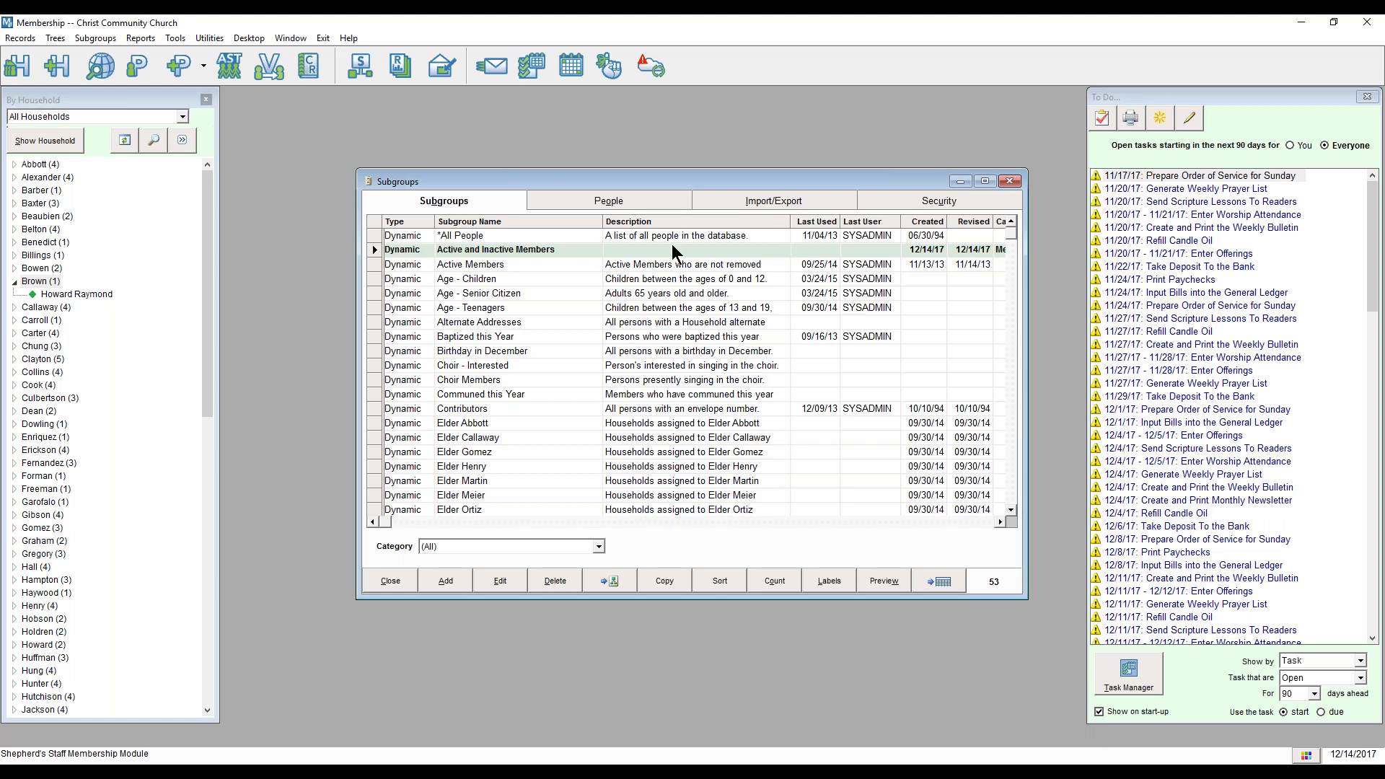
pyautogui.click(562, 248)
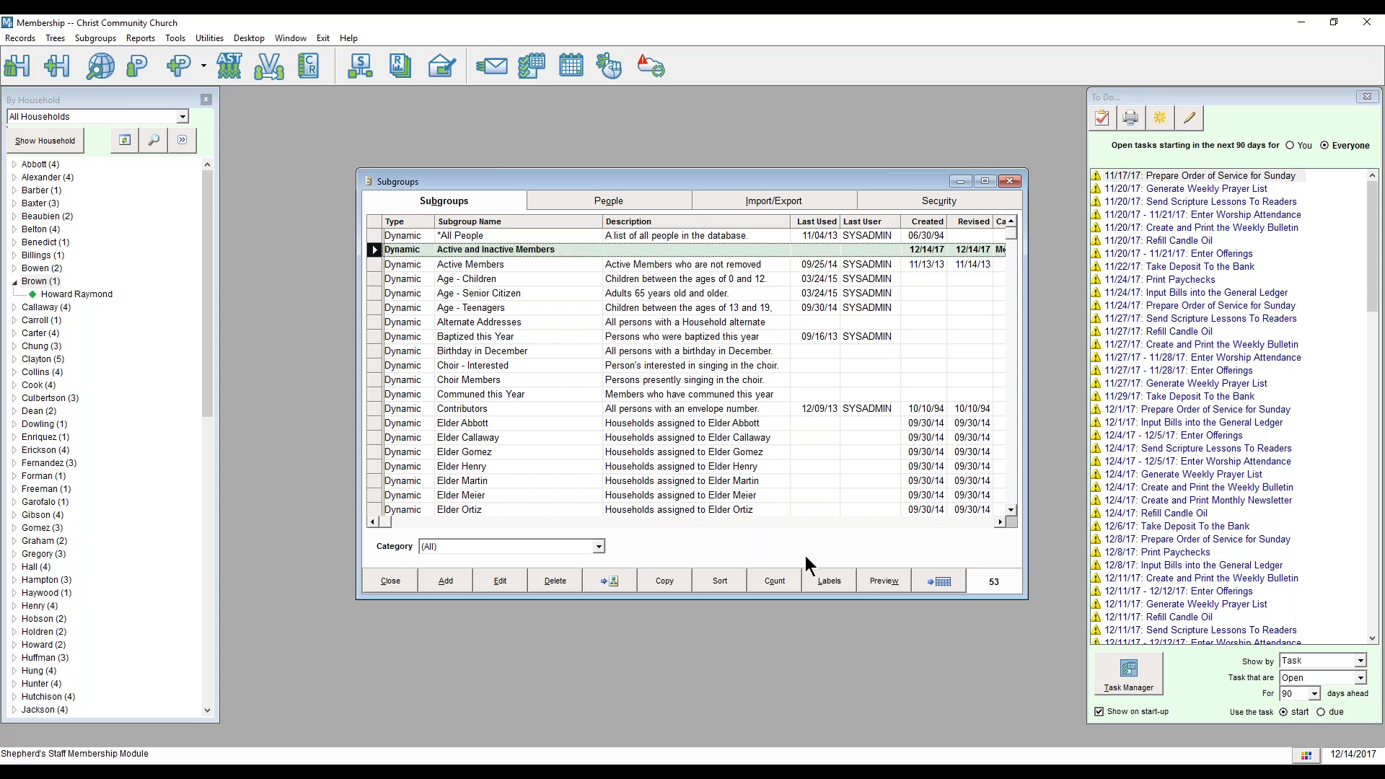
pyautogui.click(610, 204)
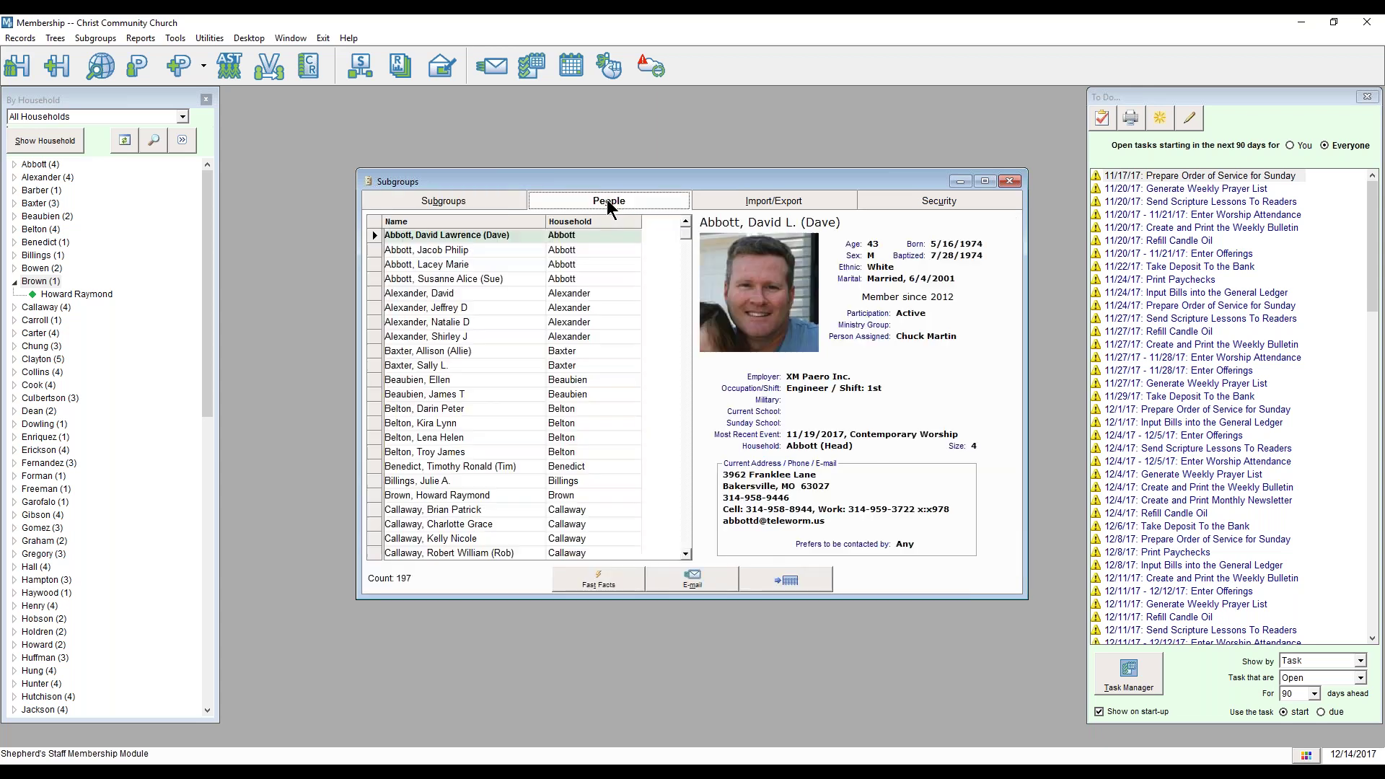
pyautogui.click(425, 307)
pyautogui.click(429, 409)
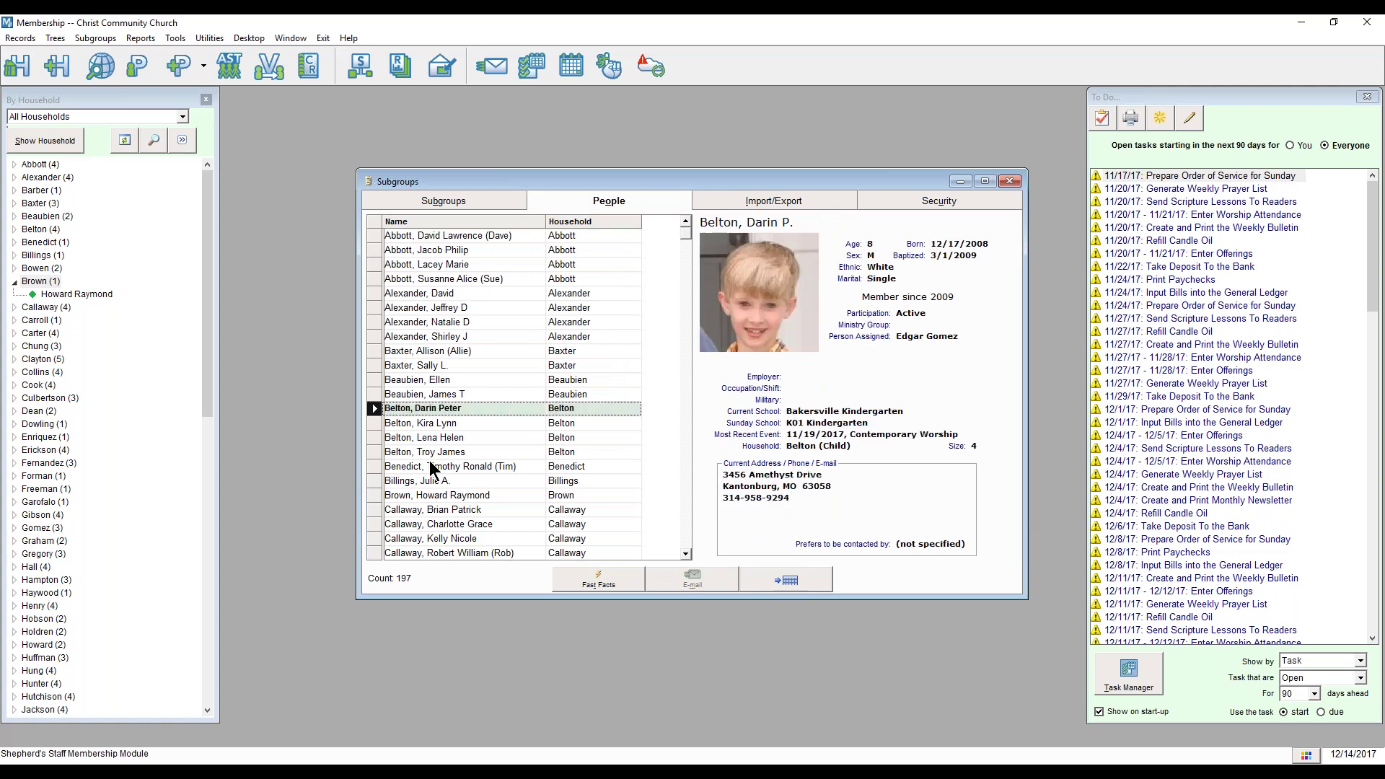
pyautogui.click(433, 482)
pyautogui.click(437, 476)
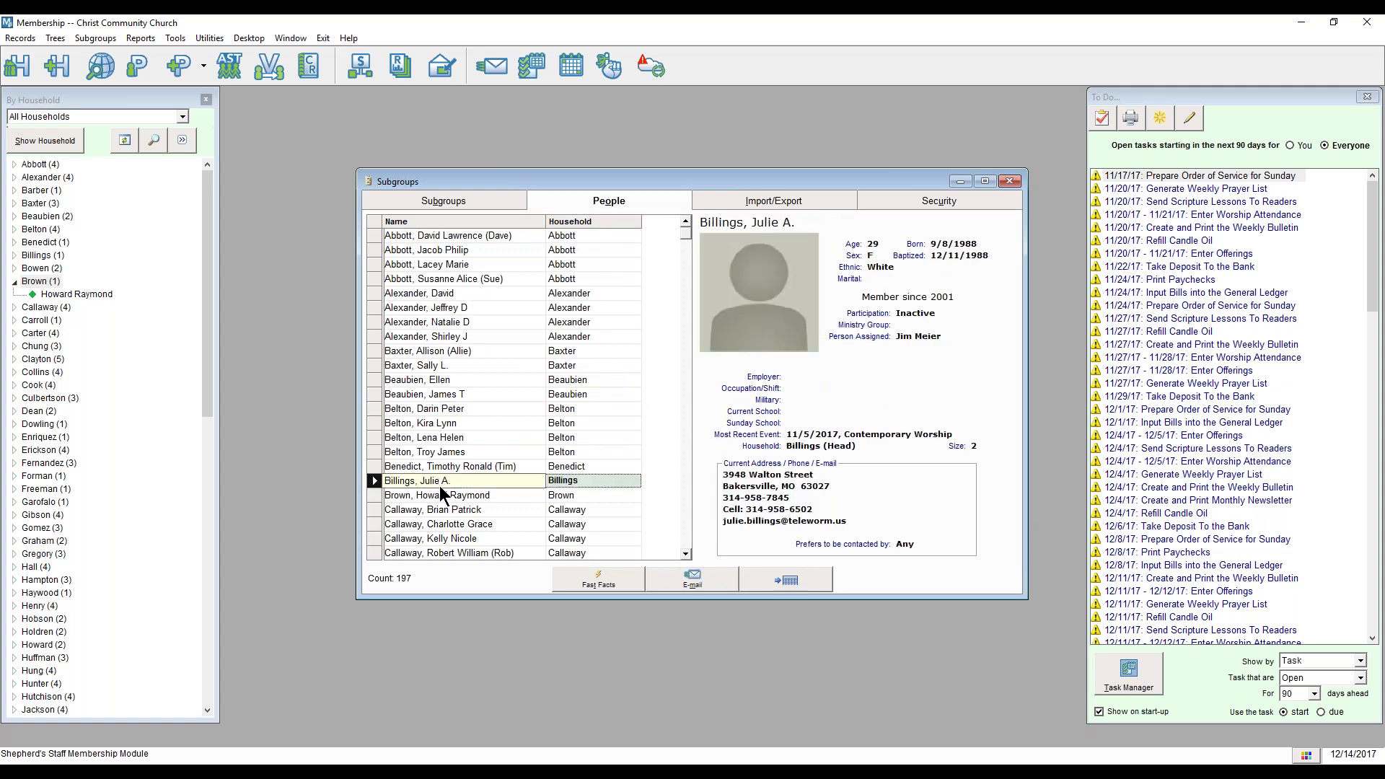
pyautogui.click(441, 508)
pyautogui.scroll(-1, 449, 505)
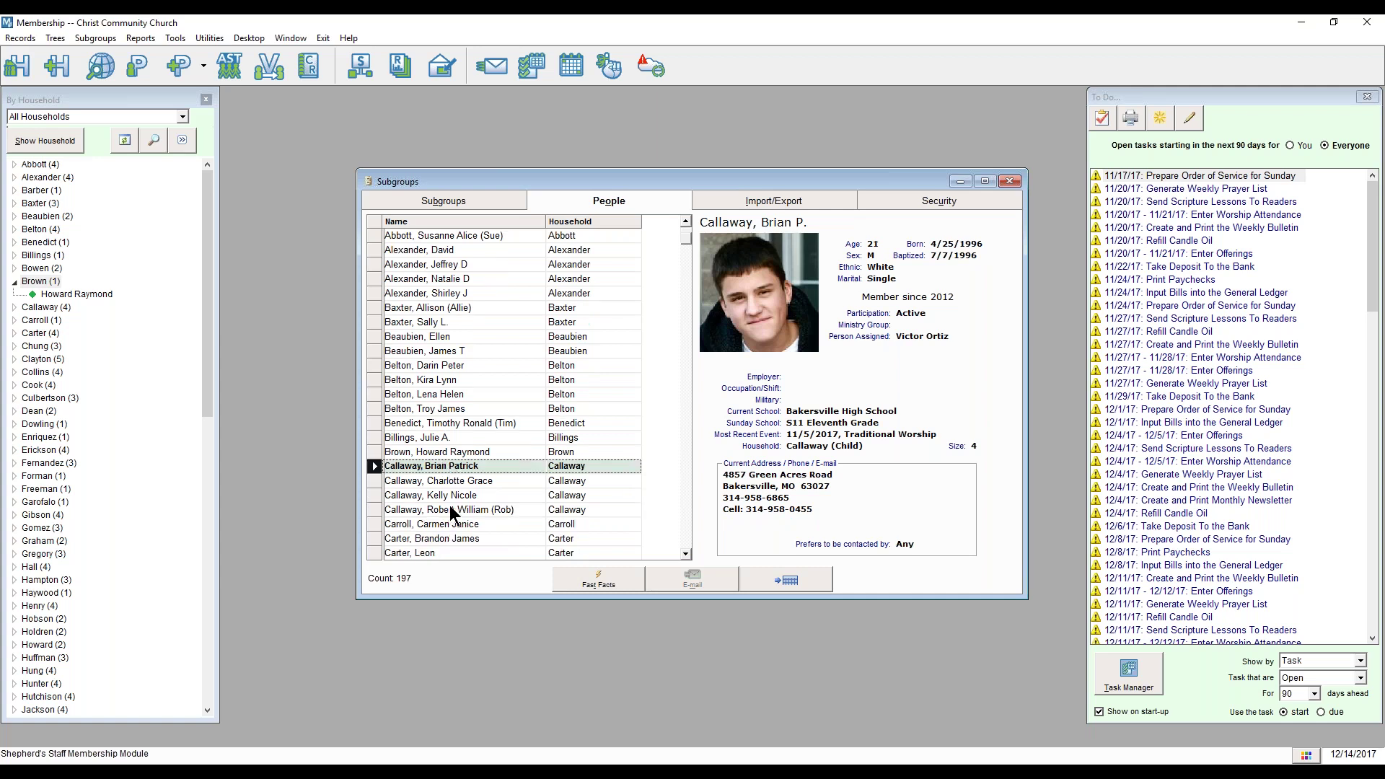
pyautogui.click(480, 452)
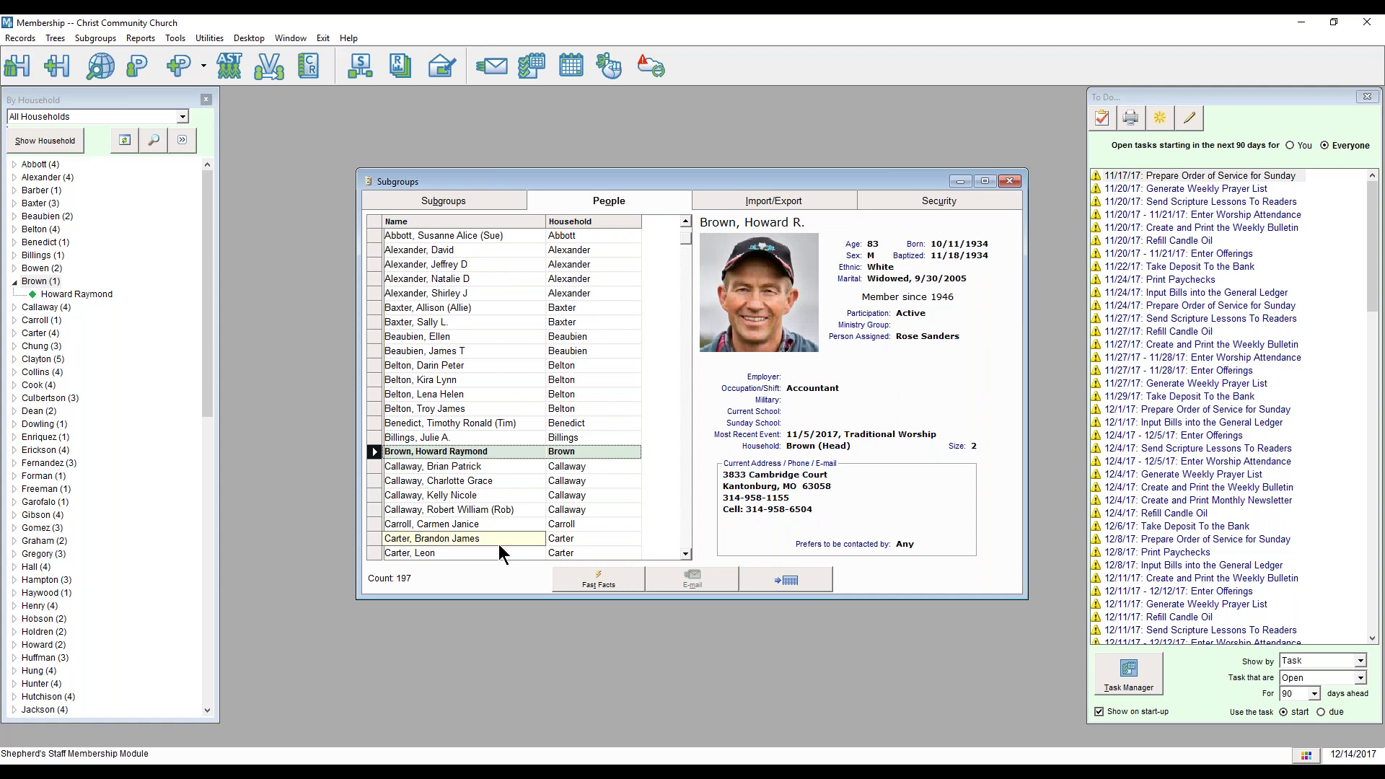
pyautogui.click(462, 193)
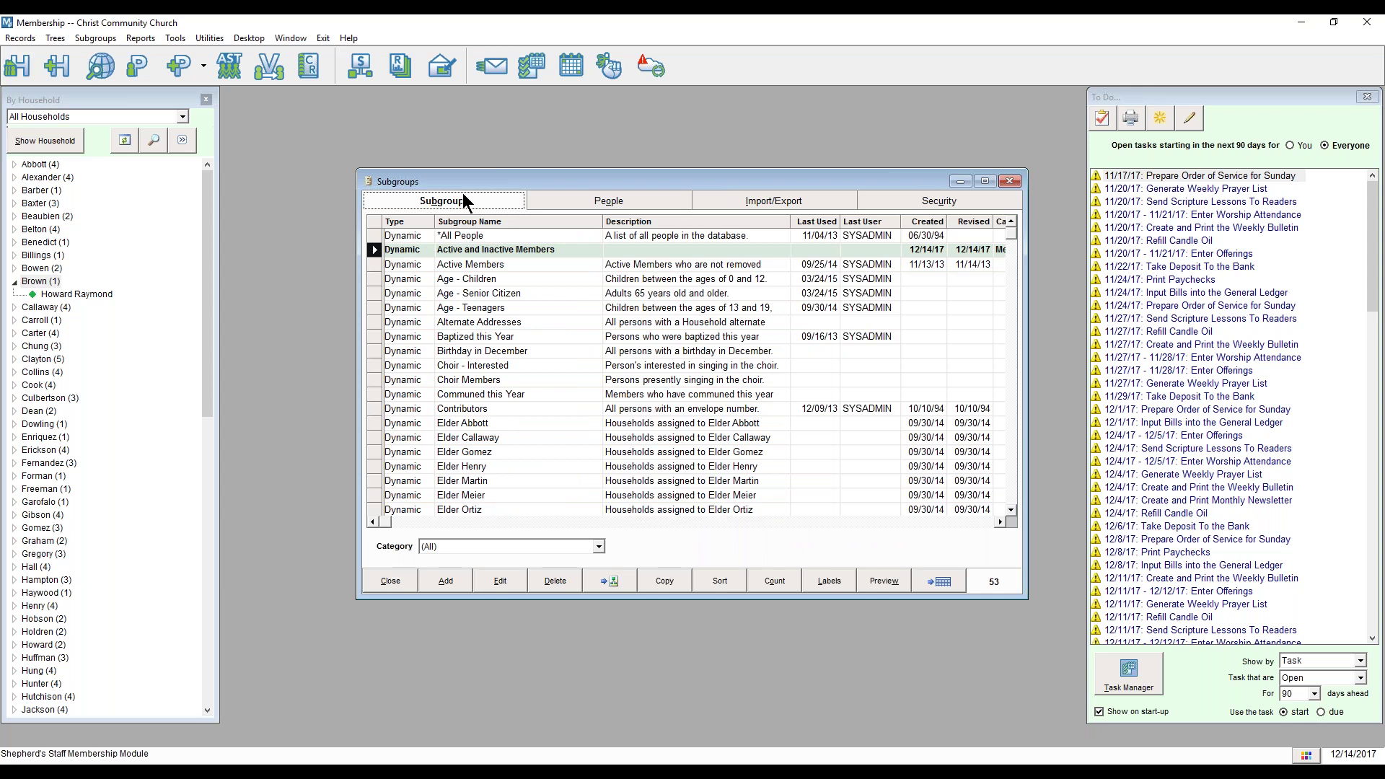
# Step: Start a new static subgroup and add one person to it
pyautogui.click(450, 583)
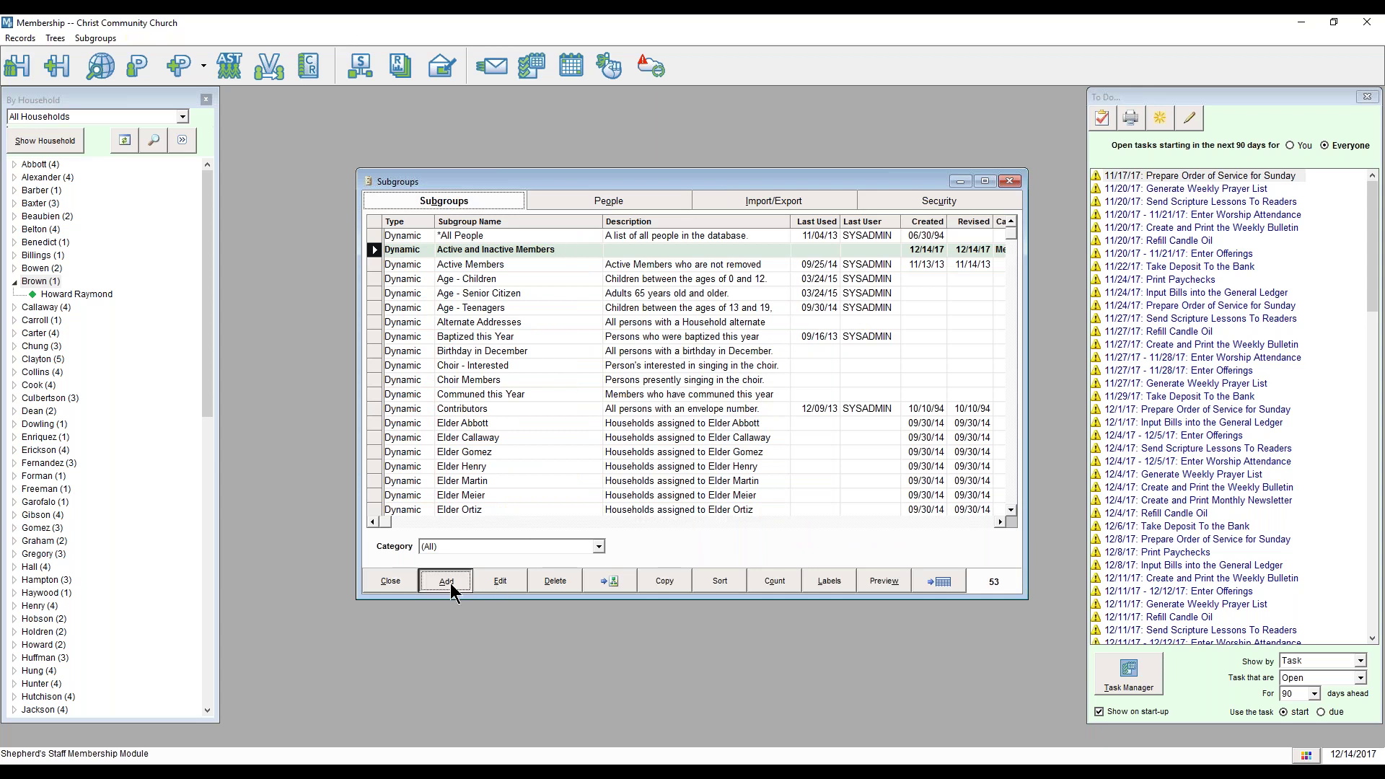
pyautogui.click(513, 411)
pyautogui.press('Return')
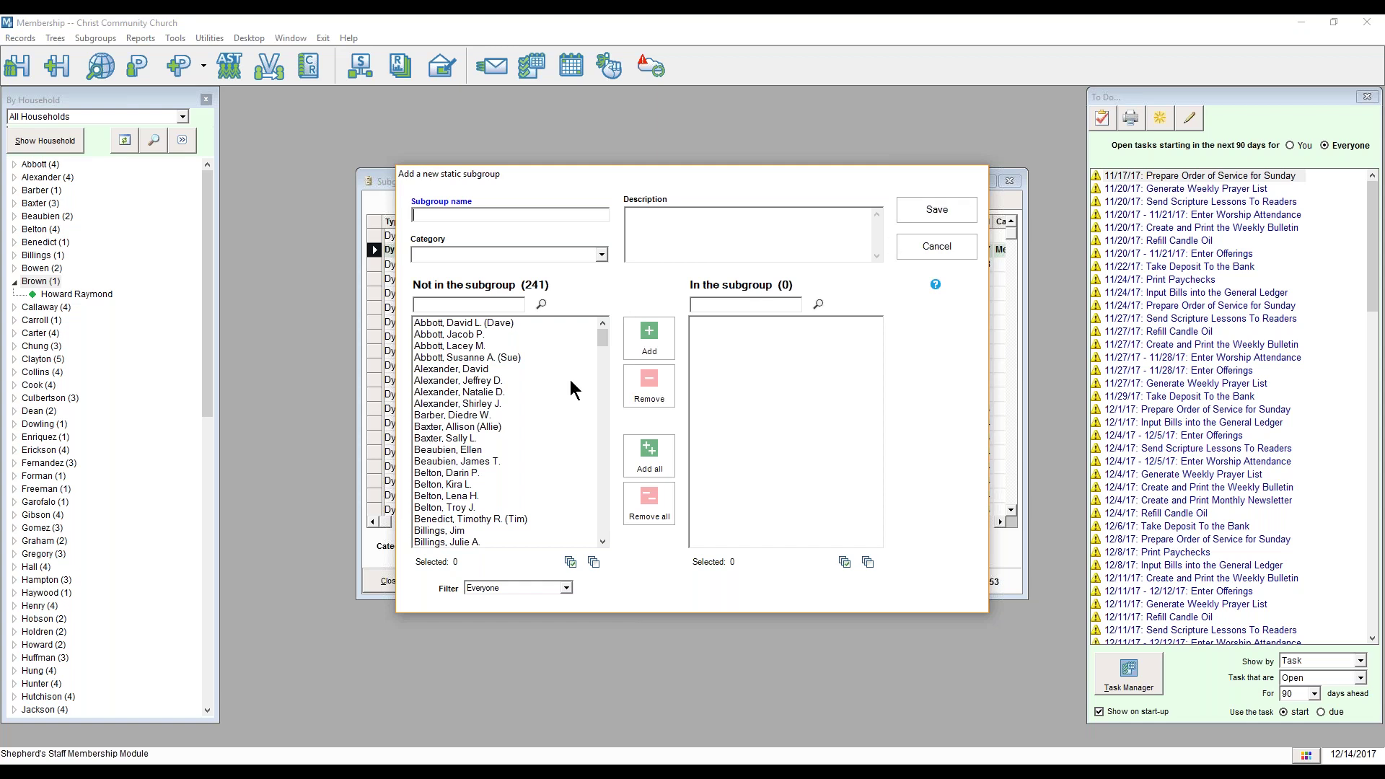
pyautogui.doubleClick(489, 324)
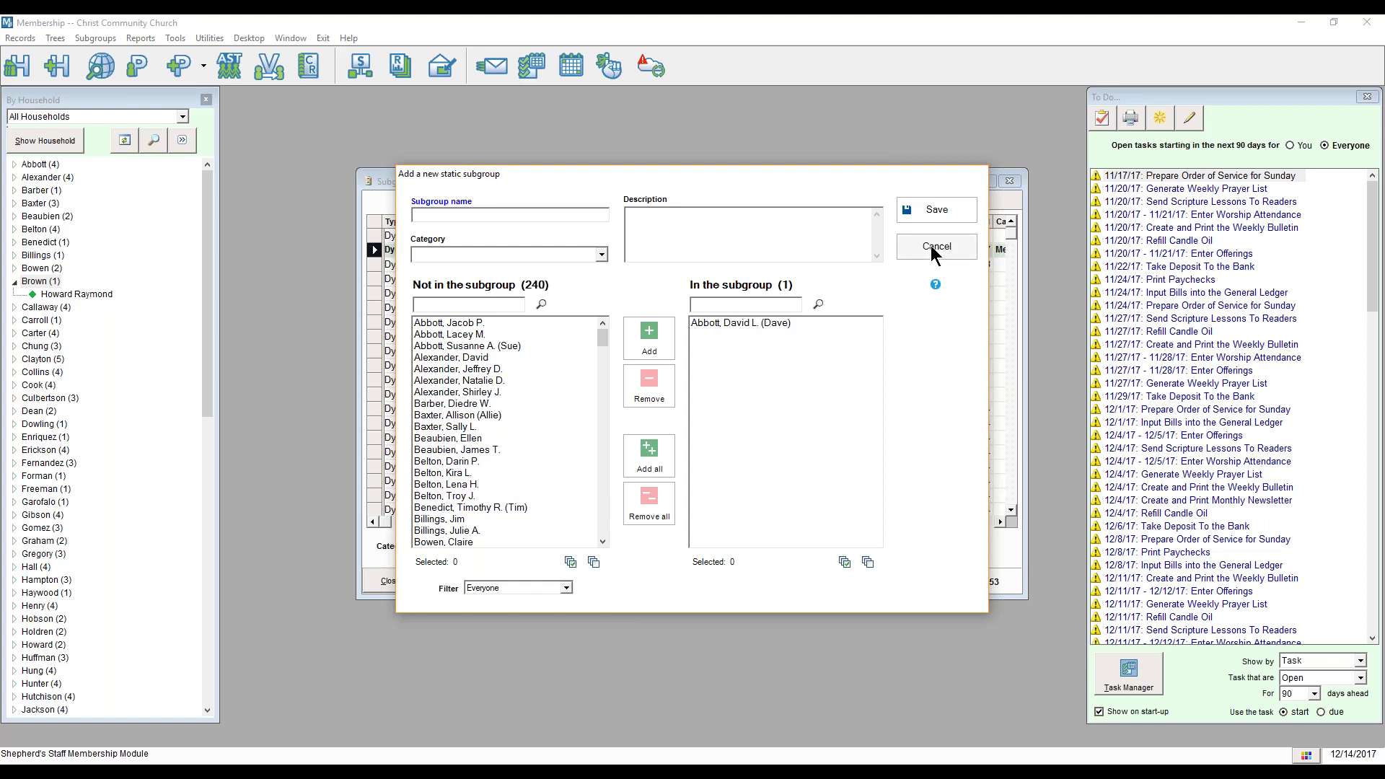
# Step: Cancel and discard the unsaved subgroup, then close the Subgroups window
pyautogui.click(931, 245)
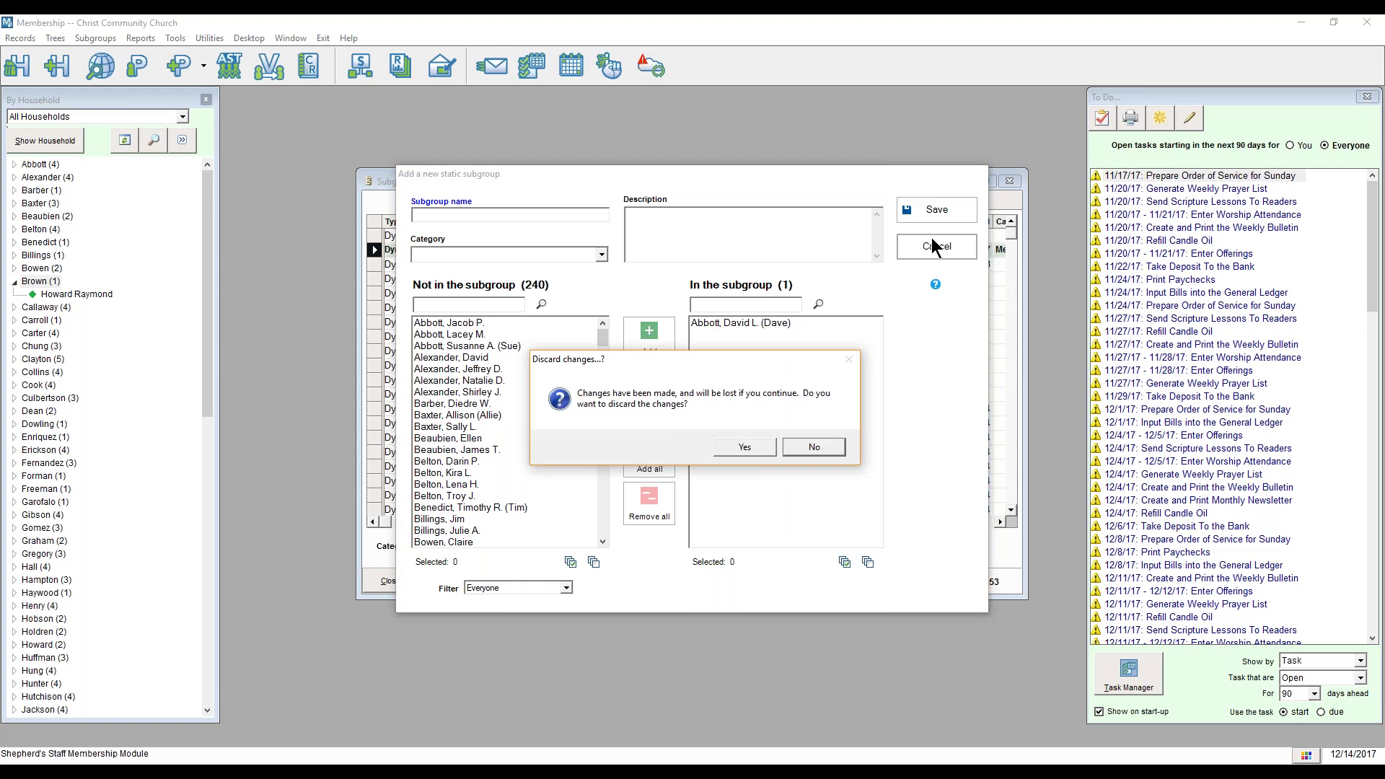
pyautogui.click(807, 453)
pyautogui.click(1009, 180)
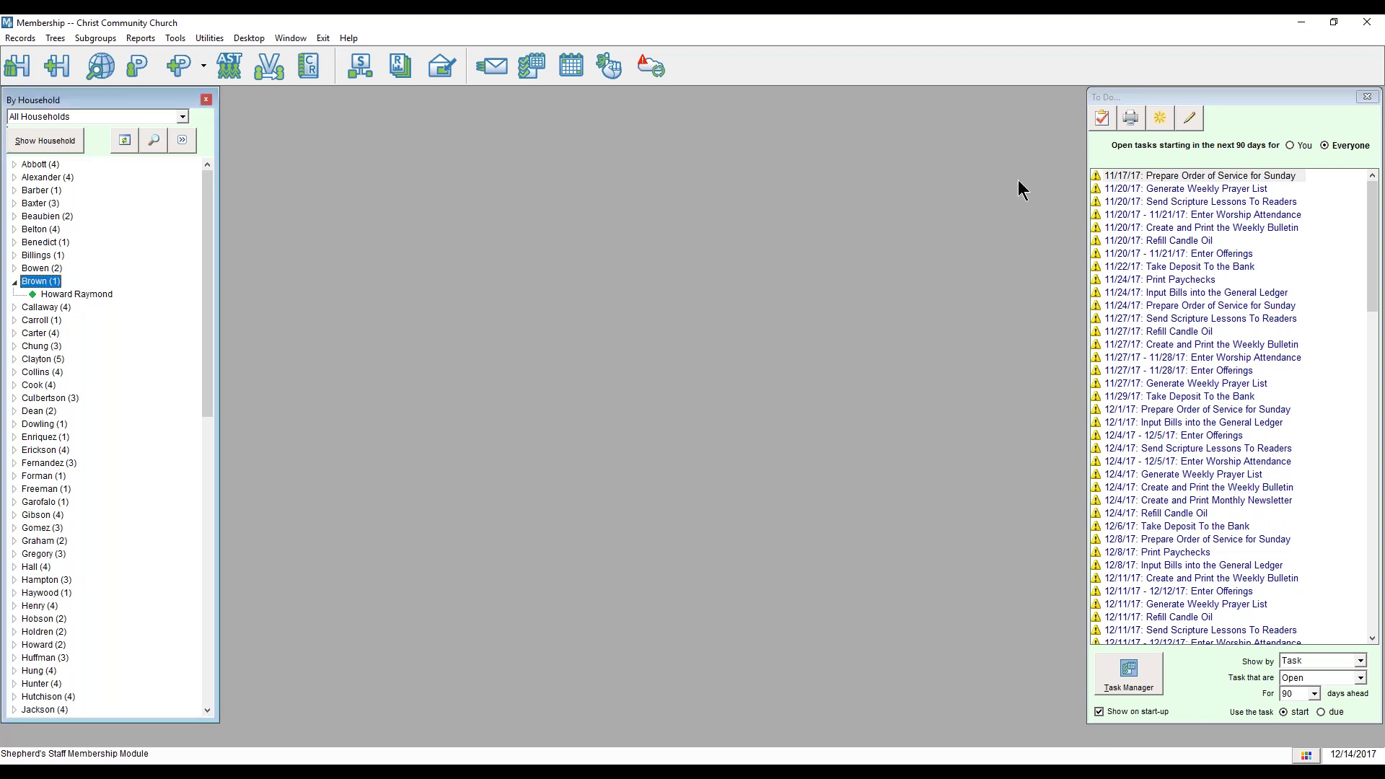
# Step: Open the Activities/Skills/Training window, move it higher, and begin a new activity record
pyautogui.click(227, 66)
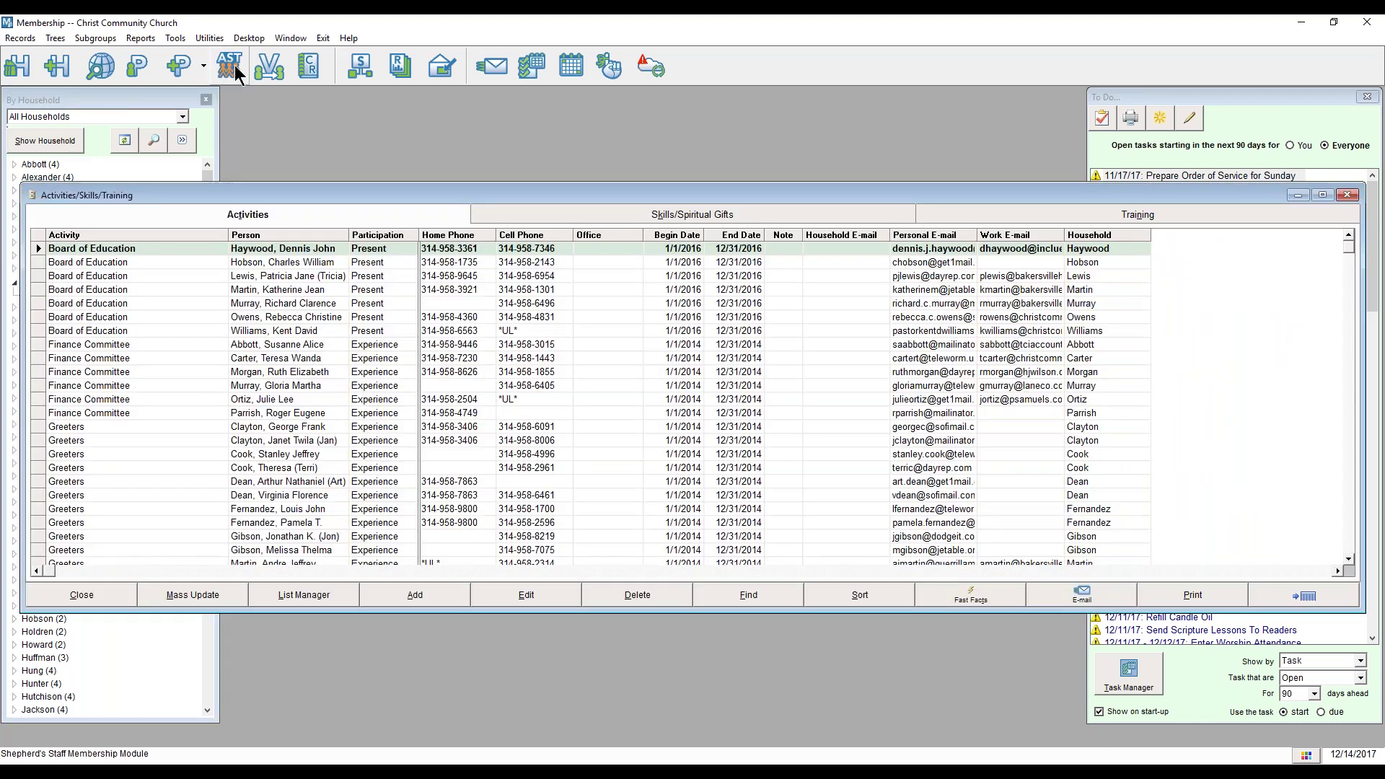
pyautogui.moveTo(648, 190); pyautogui.dragTo(642, 171)
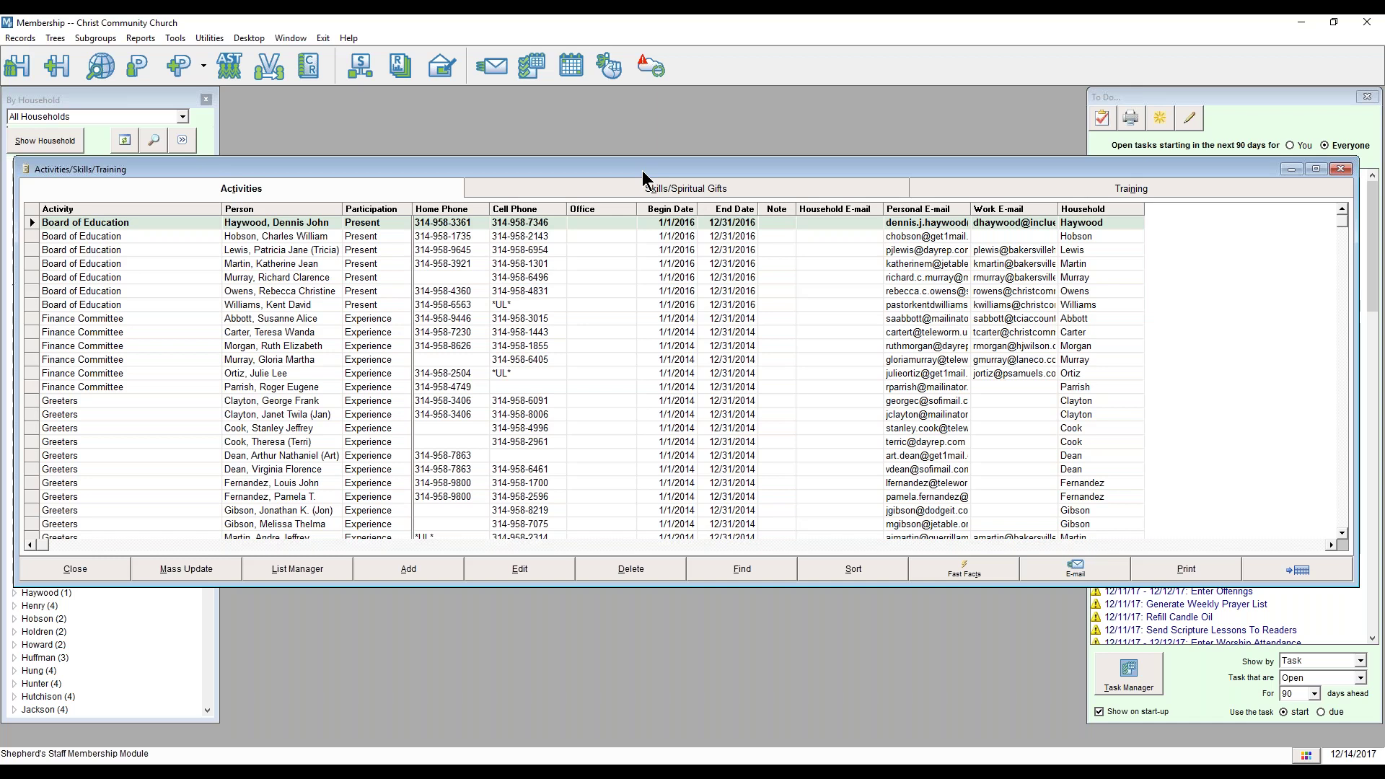
pyautogui.click(400, 568)
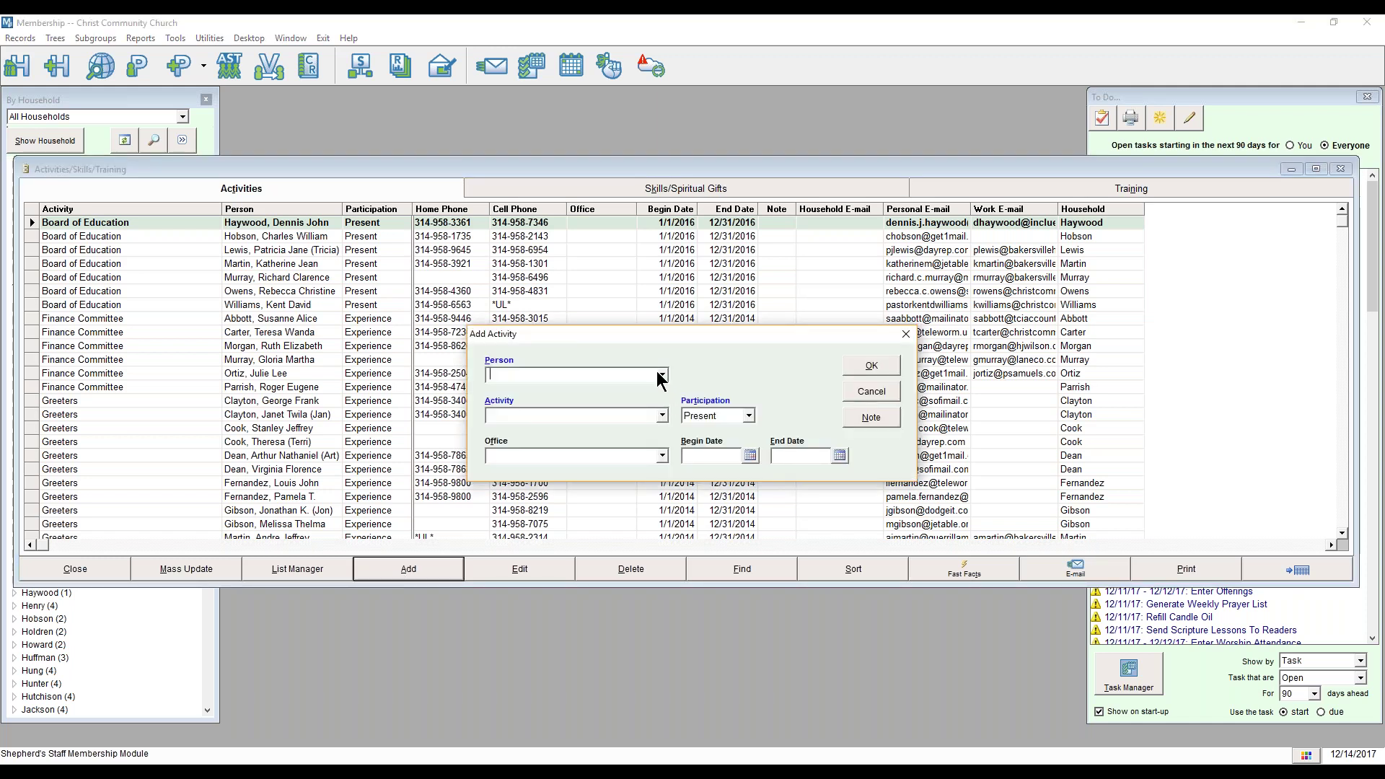
# Step: Add the selected person to the Elders activity with Present participation
pyautogui.click(661, 375)
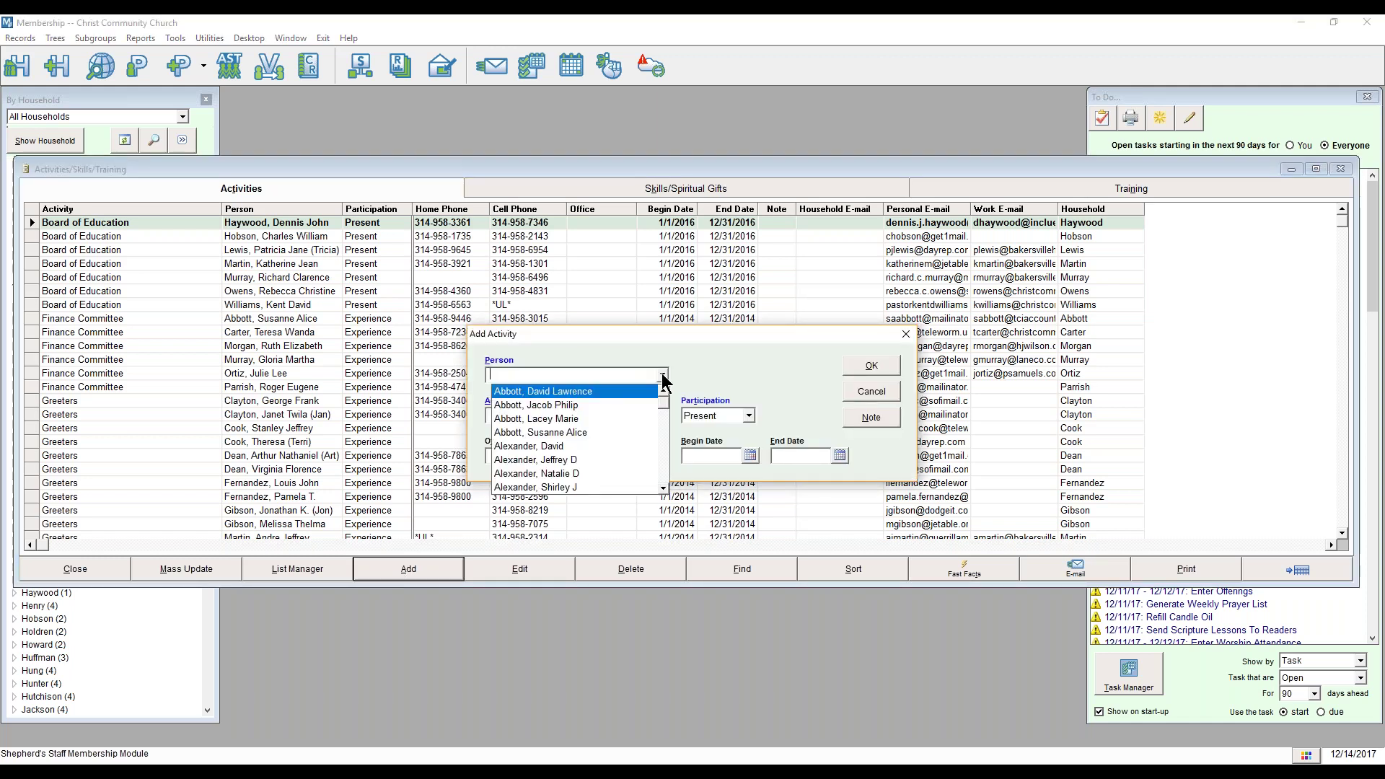
pyautogui.click(661, 377)
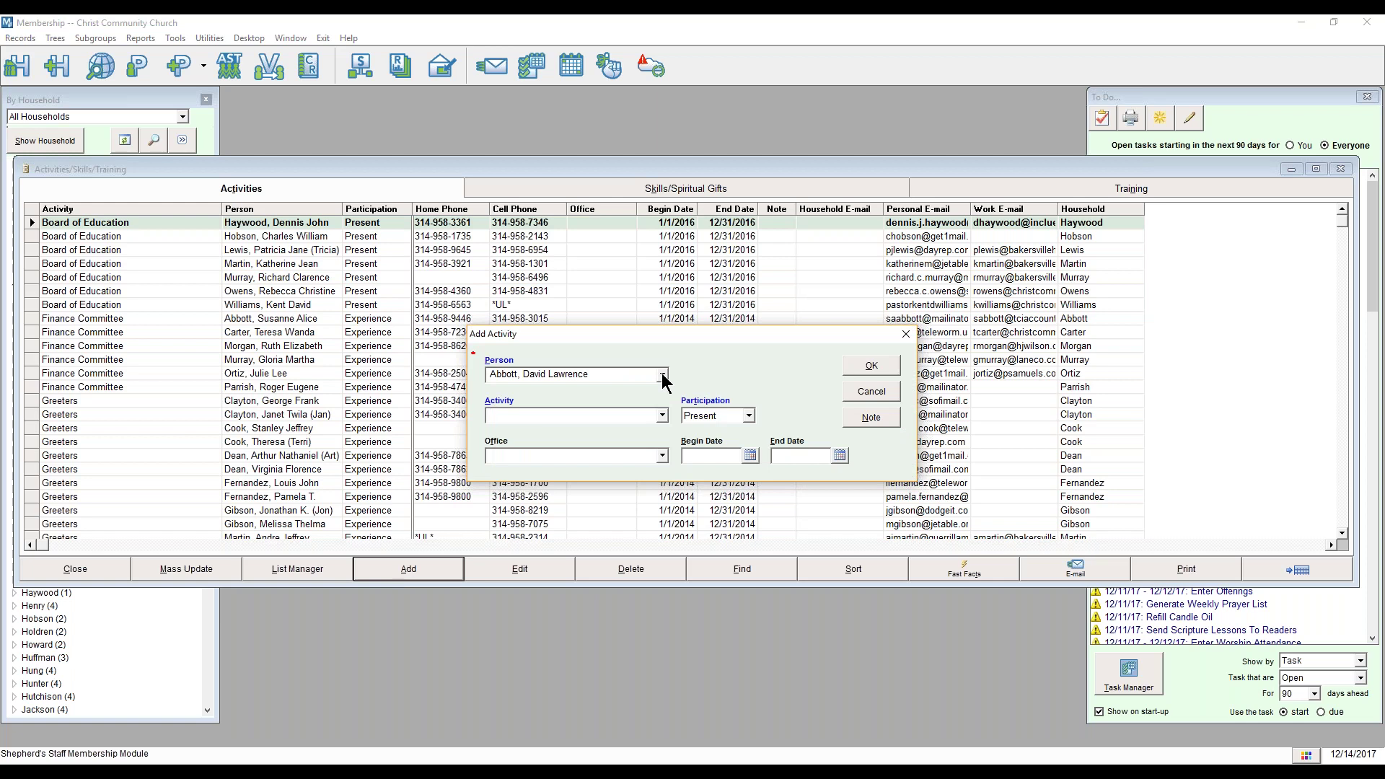
pyautogui.click(661, 416)
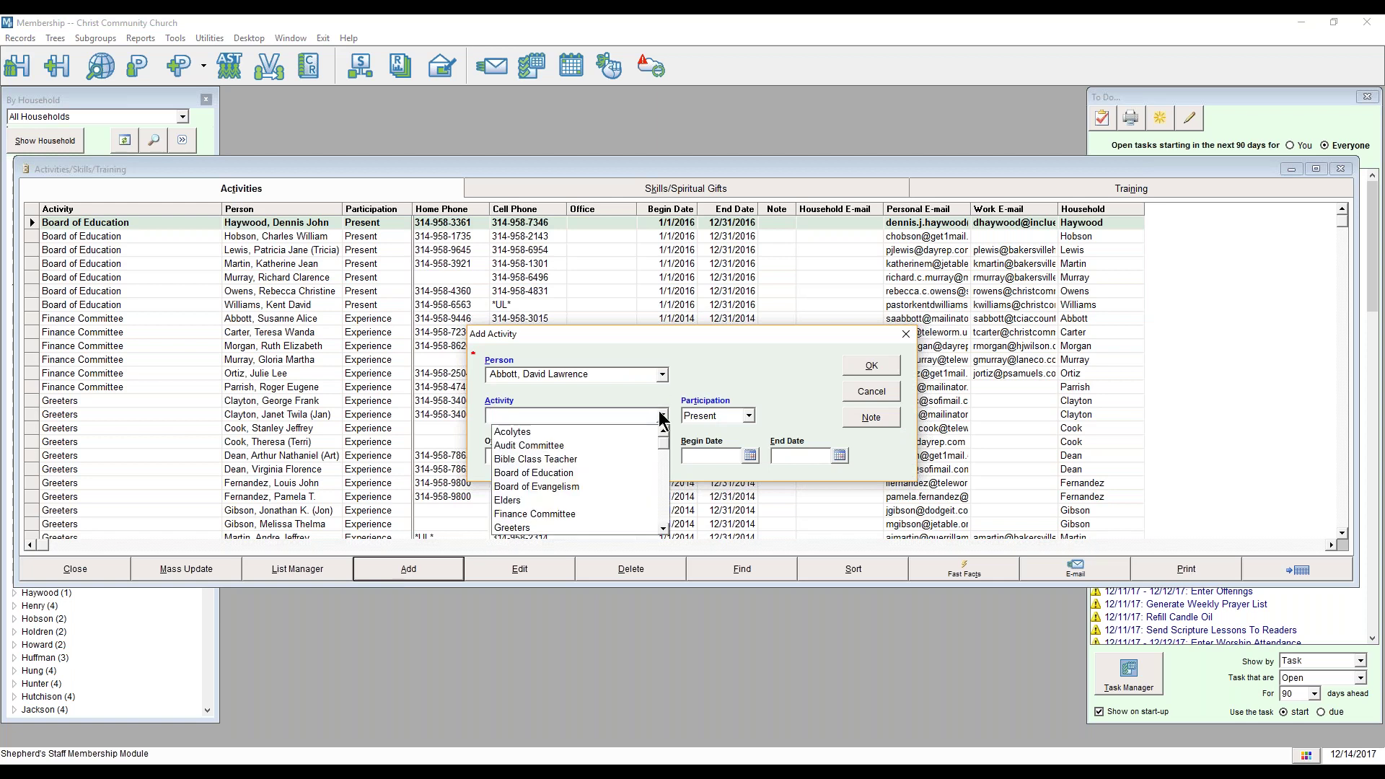
pyautogui.click(534, 432)
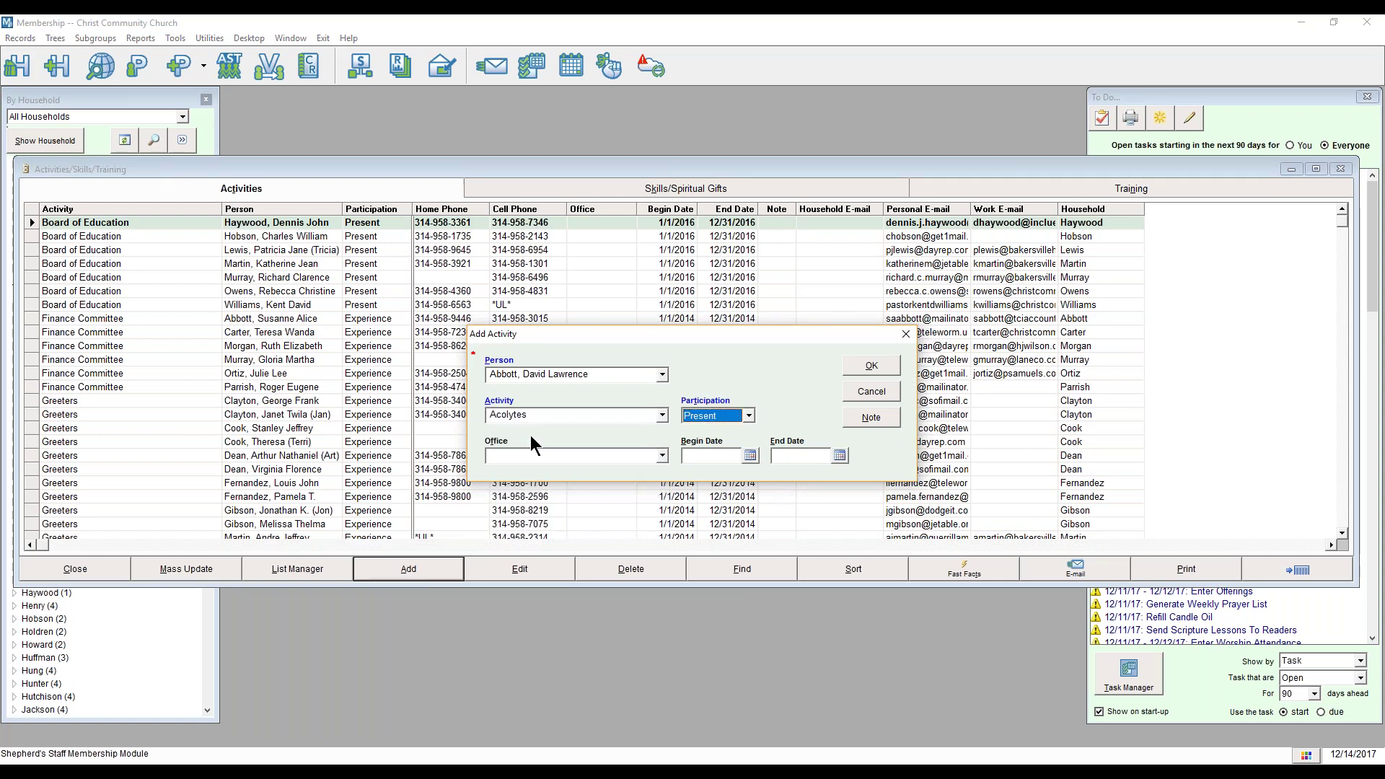
pyautogui.click(662, 416)
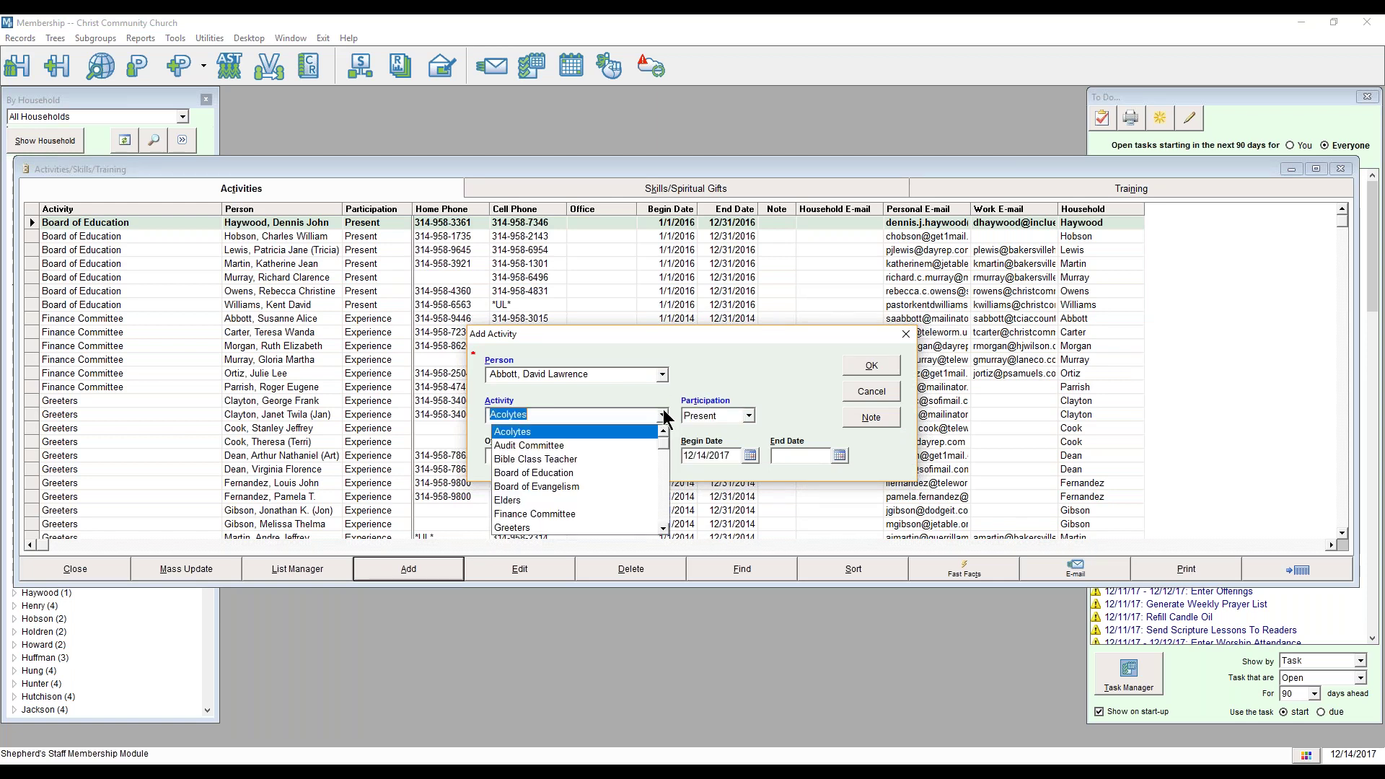
pyautogui.click(549, 499)
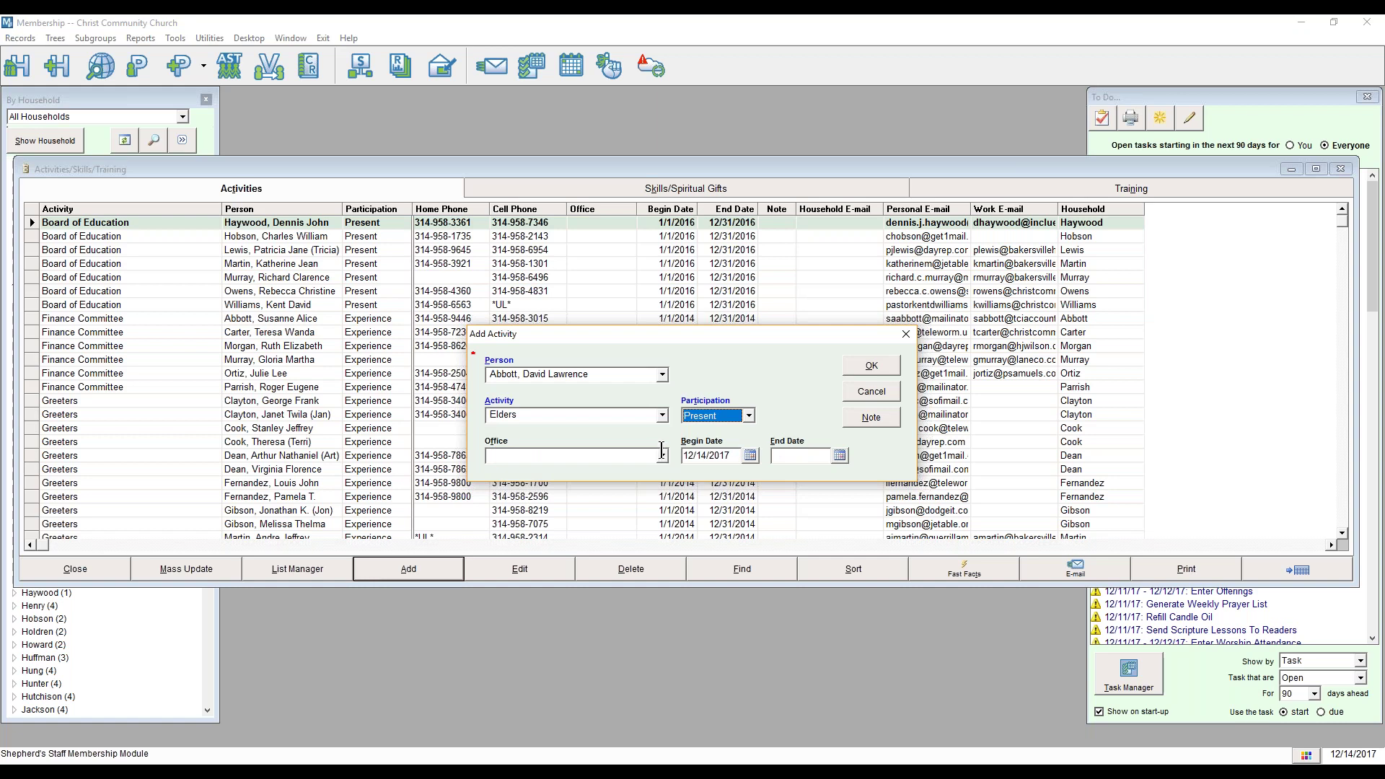
pyautogui.click(859, 367)
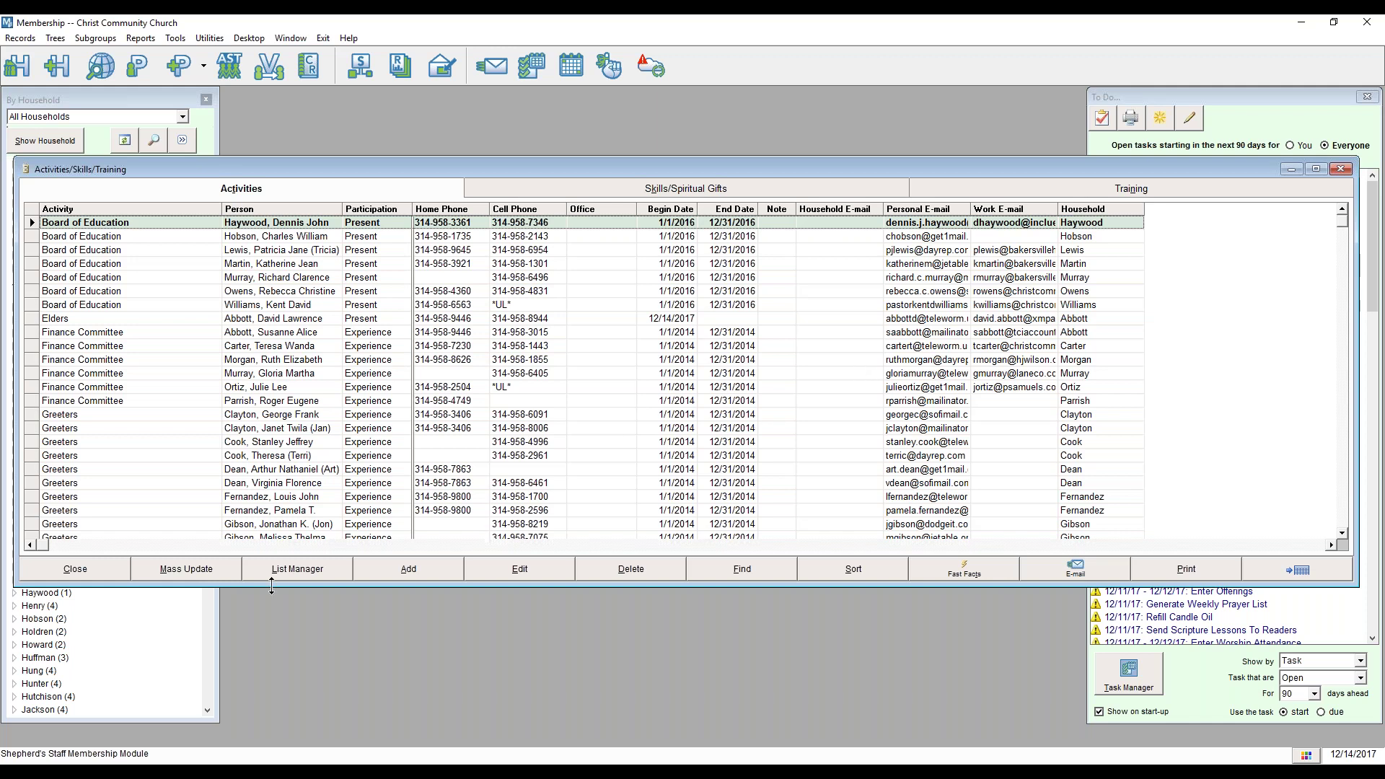
pyautogui.click(208, 564)
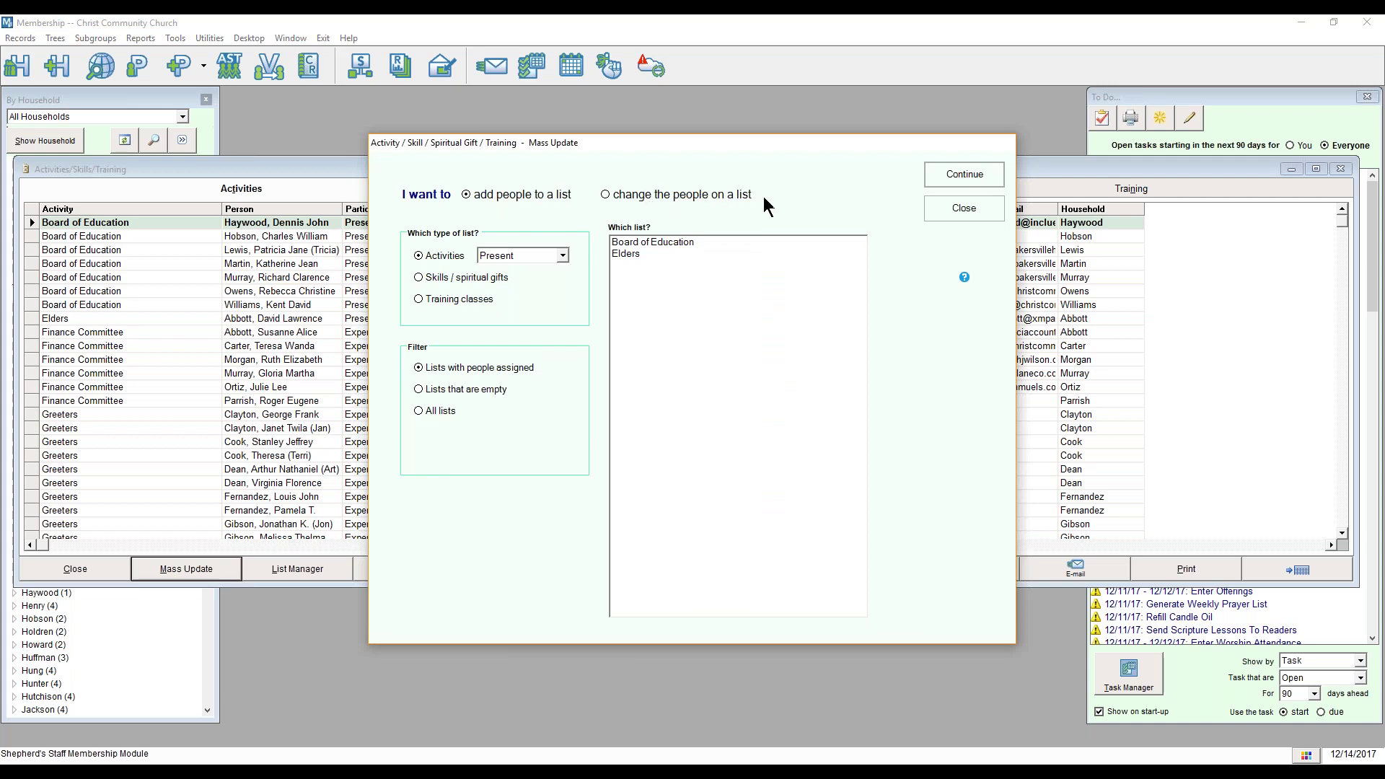
# Step: In Mass Update, choose to change people on the Board of Education (Present) activity list
pyautogui.click(606, 195)
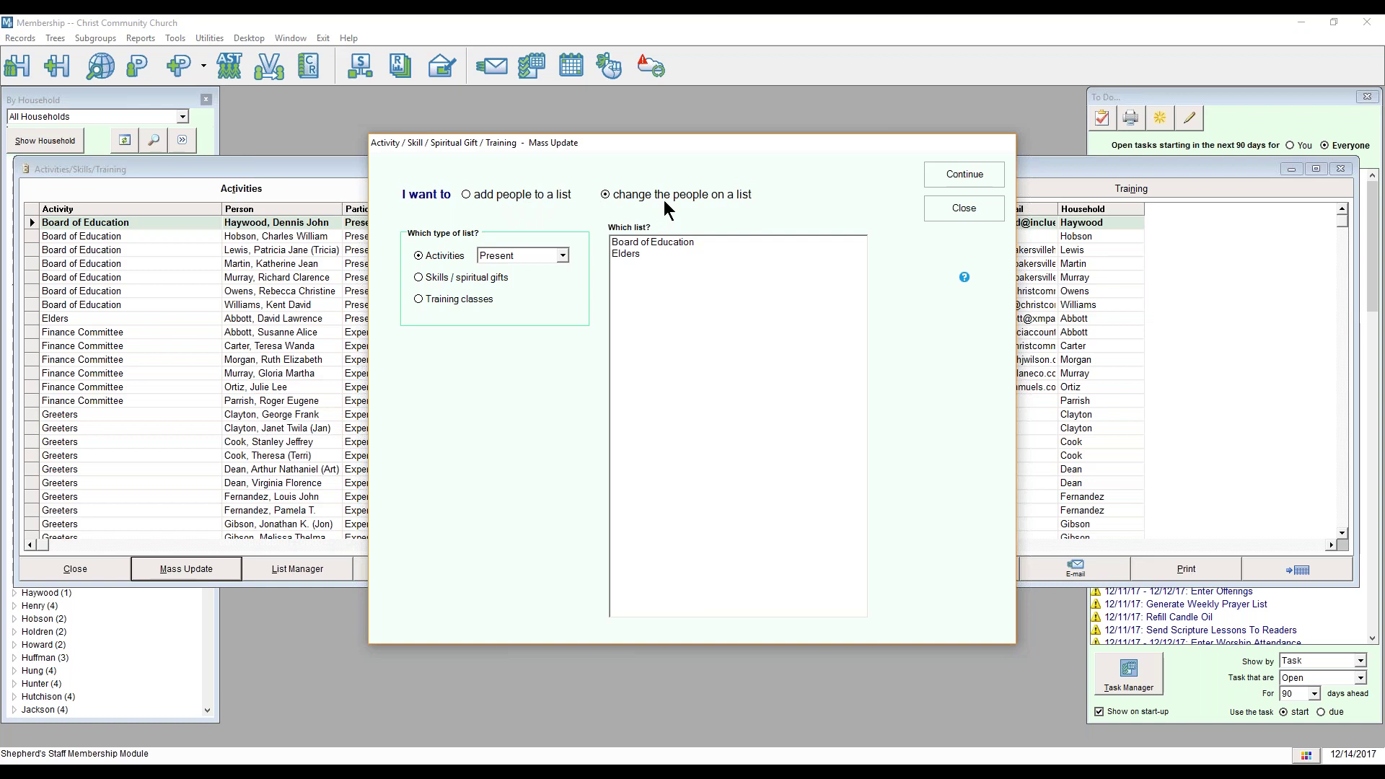
pyautogui.click(640, 242)
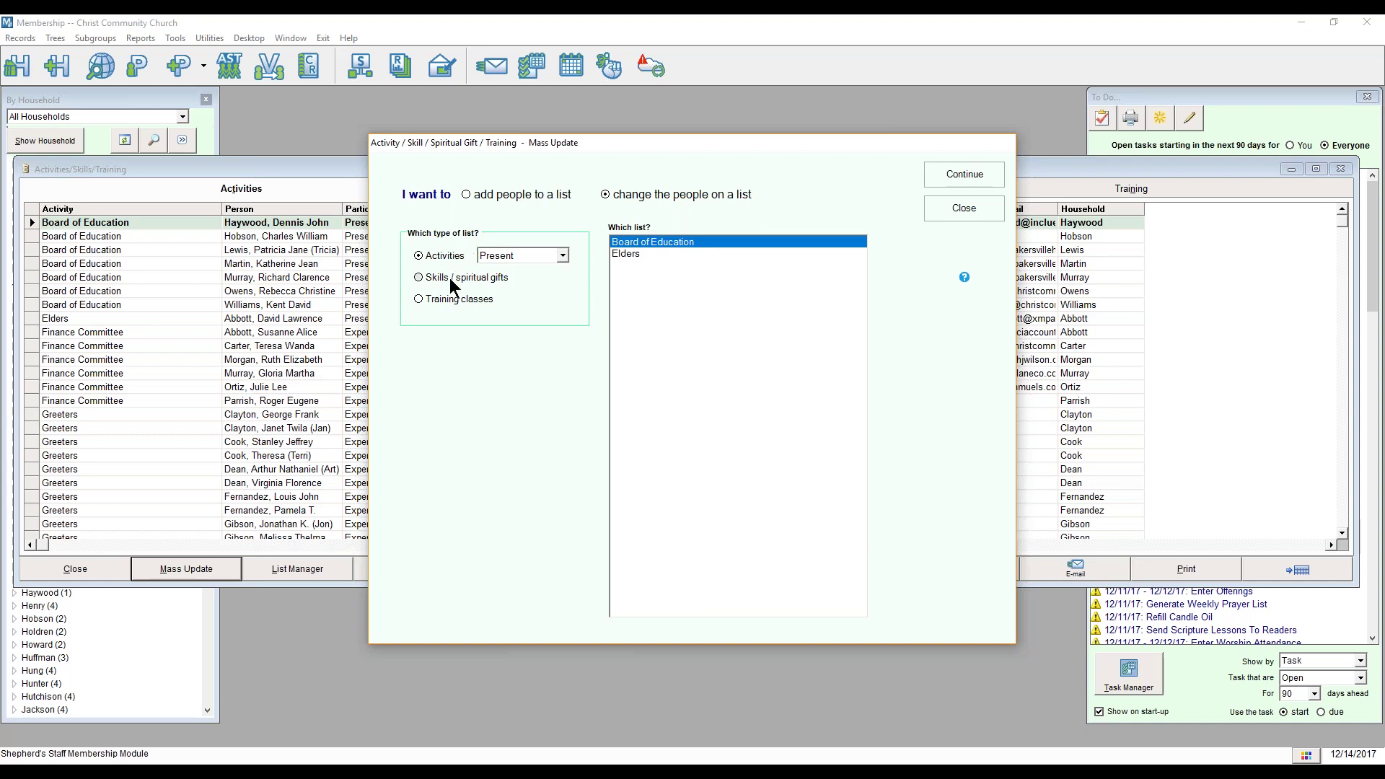
pyautogui.click(562, 256)
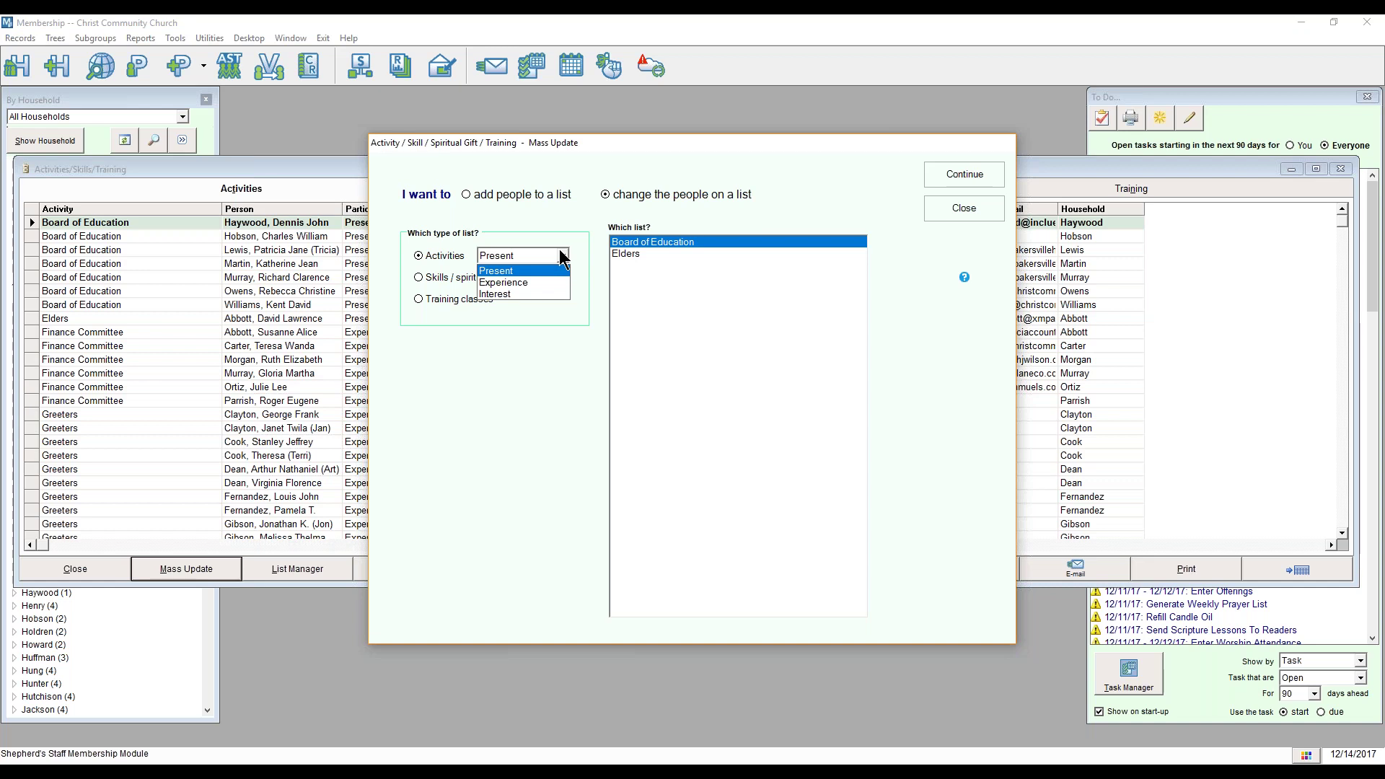
pyautogui.click(561, 256)
pyautogui.click(639, 241)
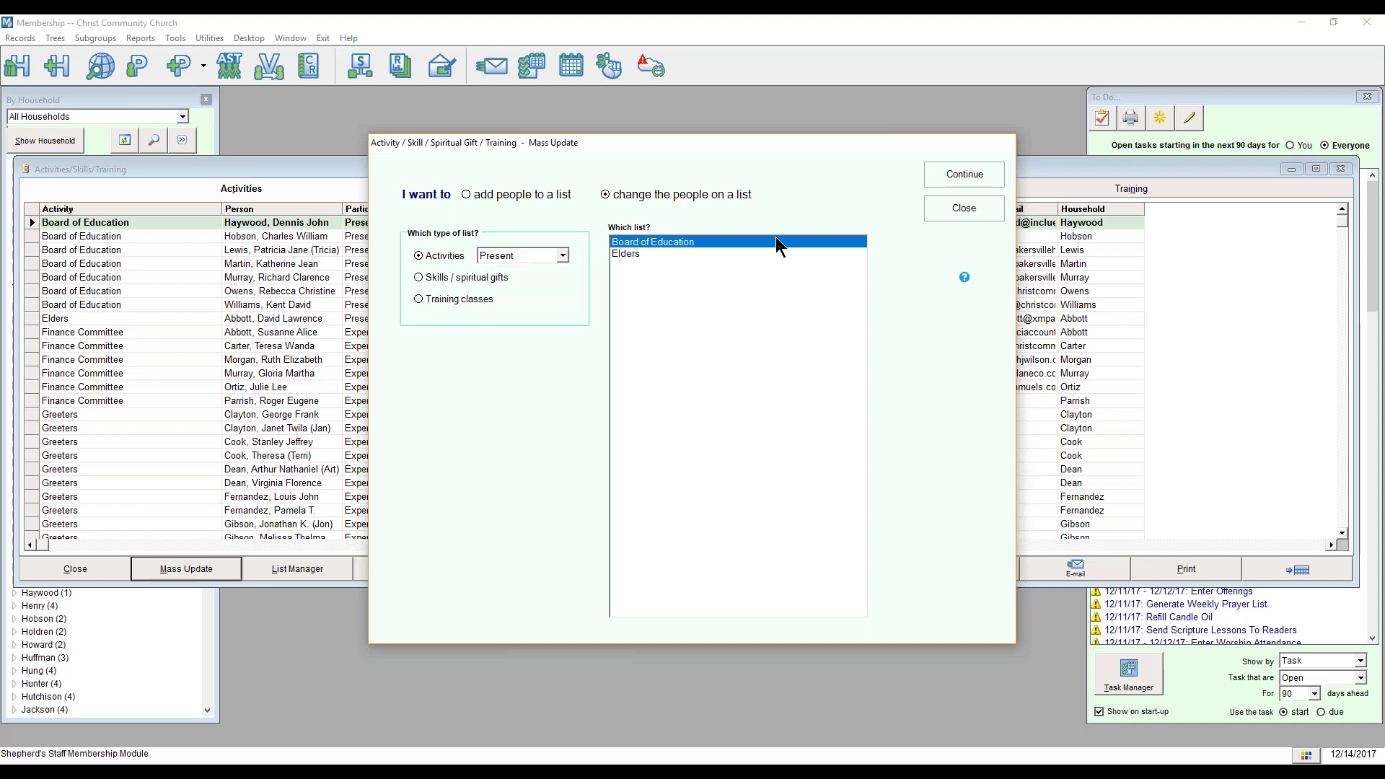
pyautogui.click(937, 175)
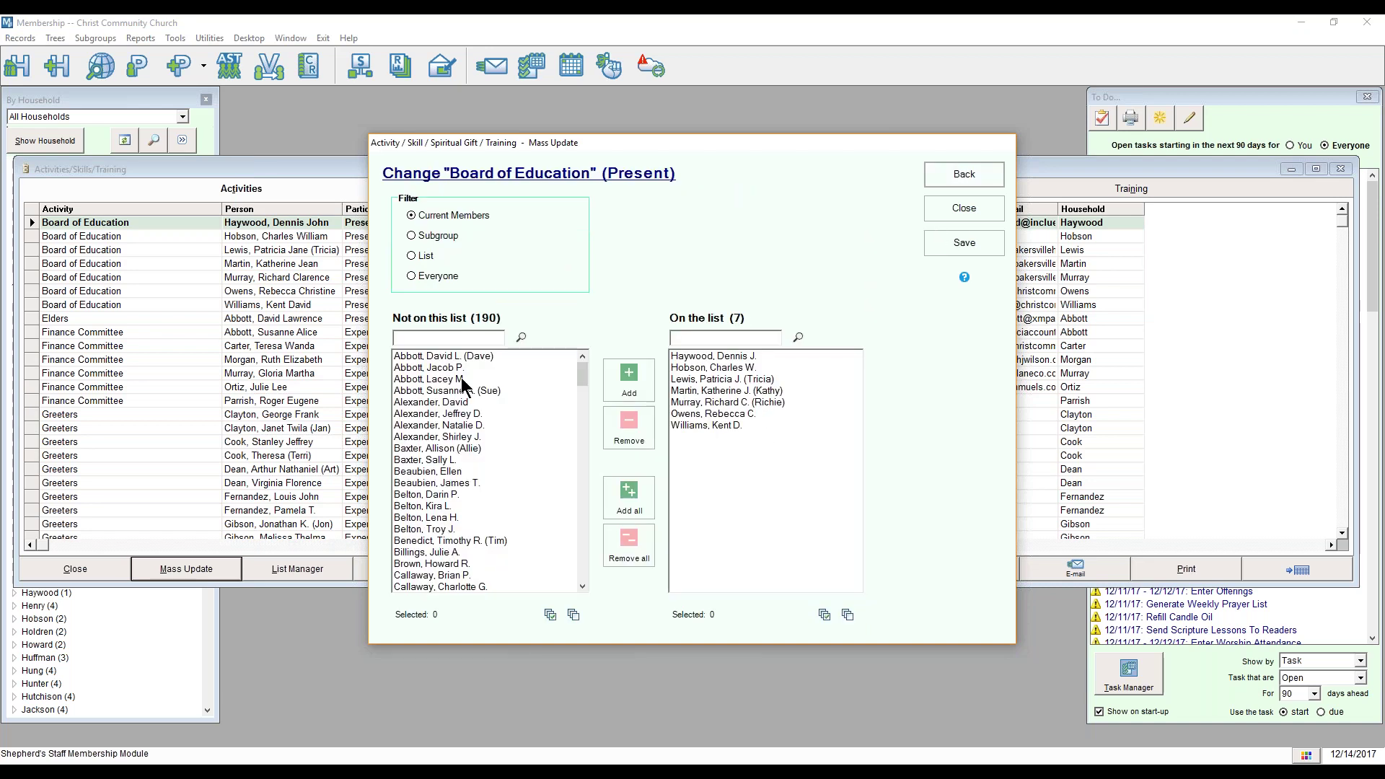
pyautogui.click(476, 368)
# Step: Add one person from 'Not on this list' to the Board of Education
pyautogui.keyDown('ctrl'); pyautogui.click(480, 356); pyautogui.keyUp('ctrl')
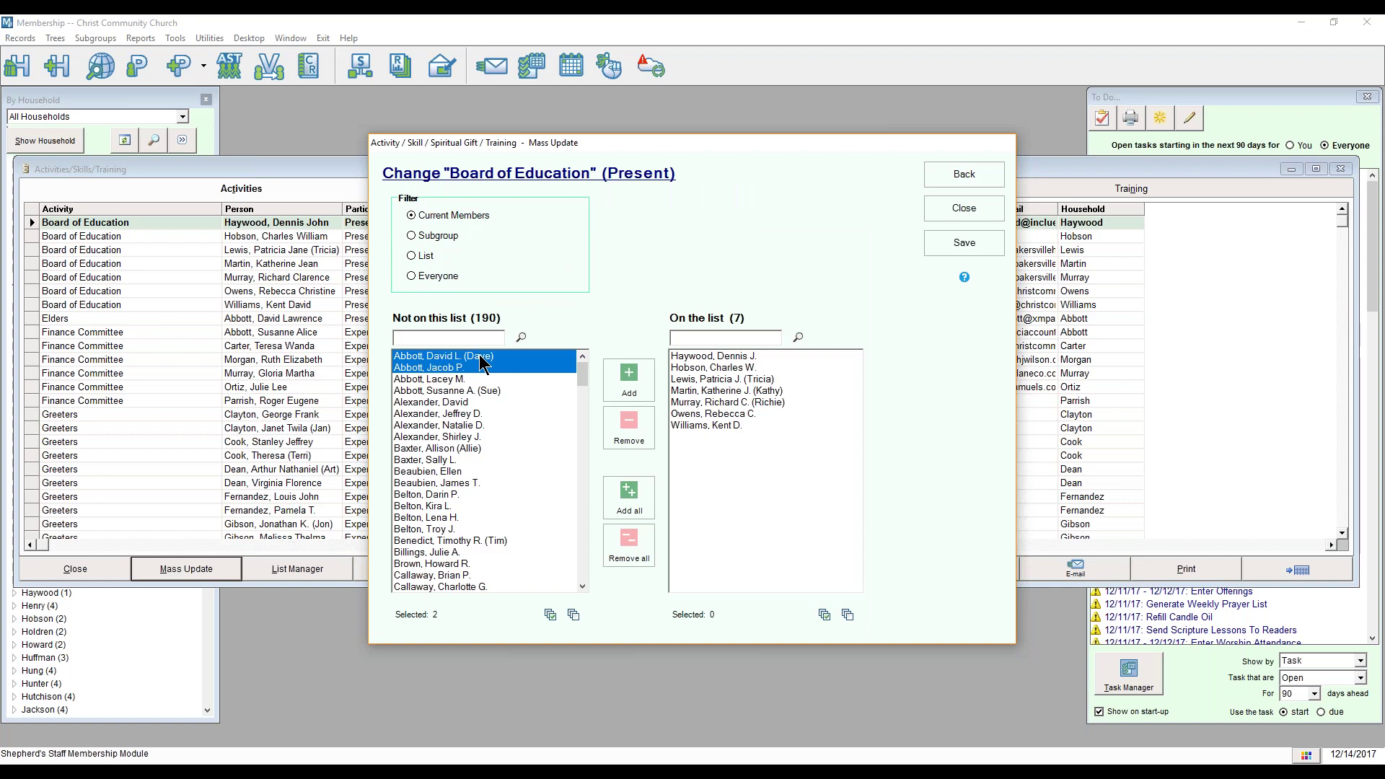
pyautogui.keyDown('ctrl'); pyautogui.click(470, 367); pyautogui.keyUp('ctrl')
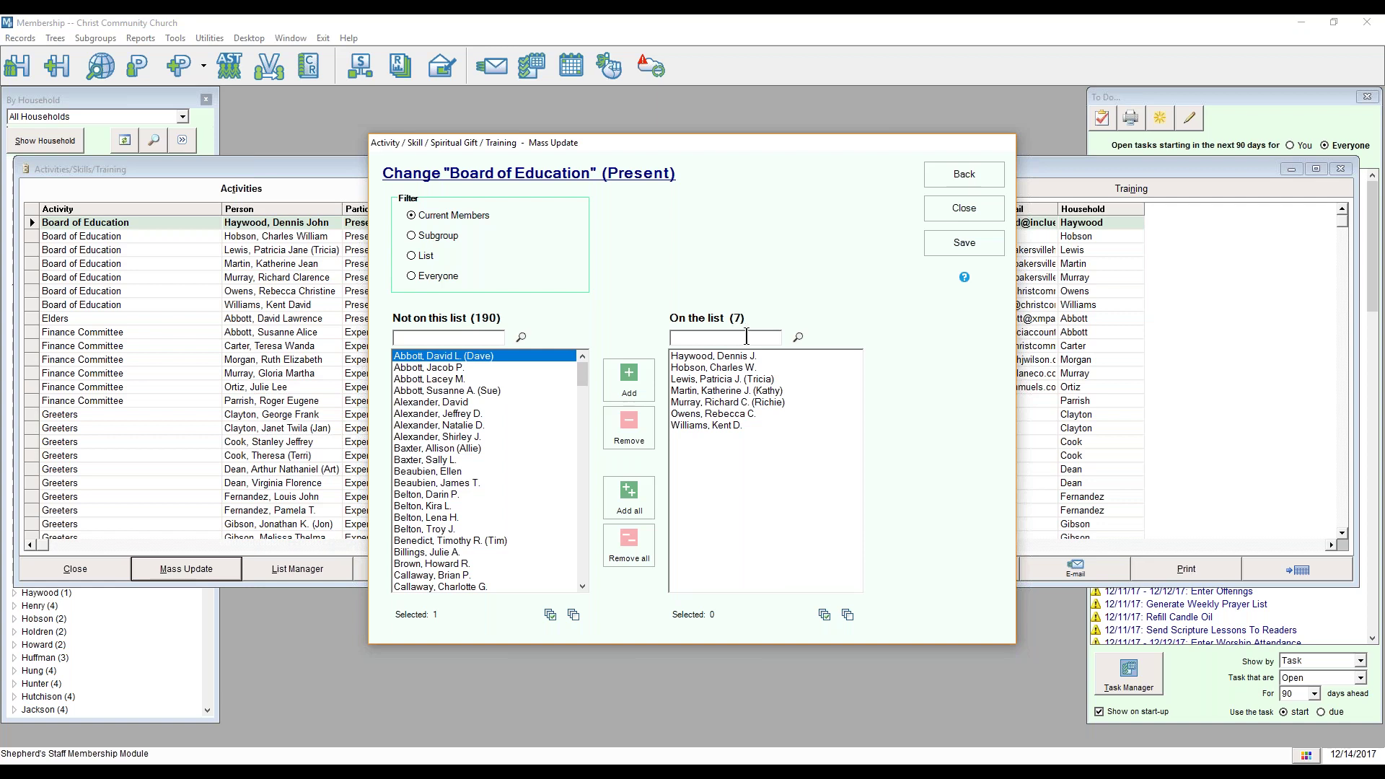
pyautogui.moveTo(409, 225)
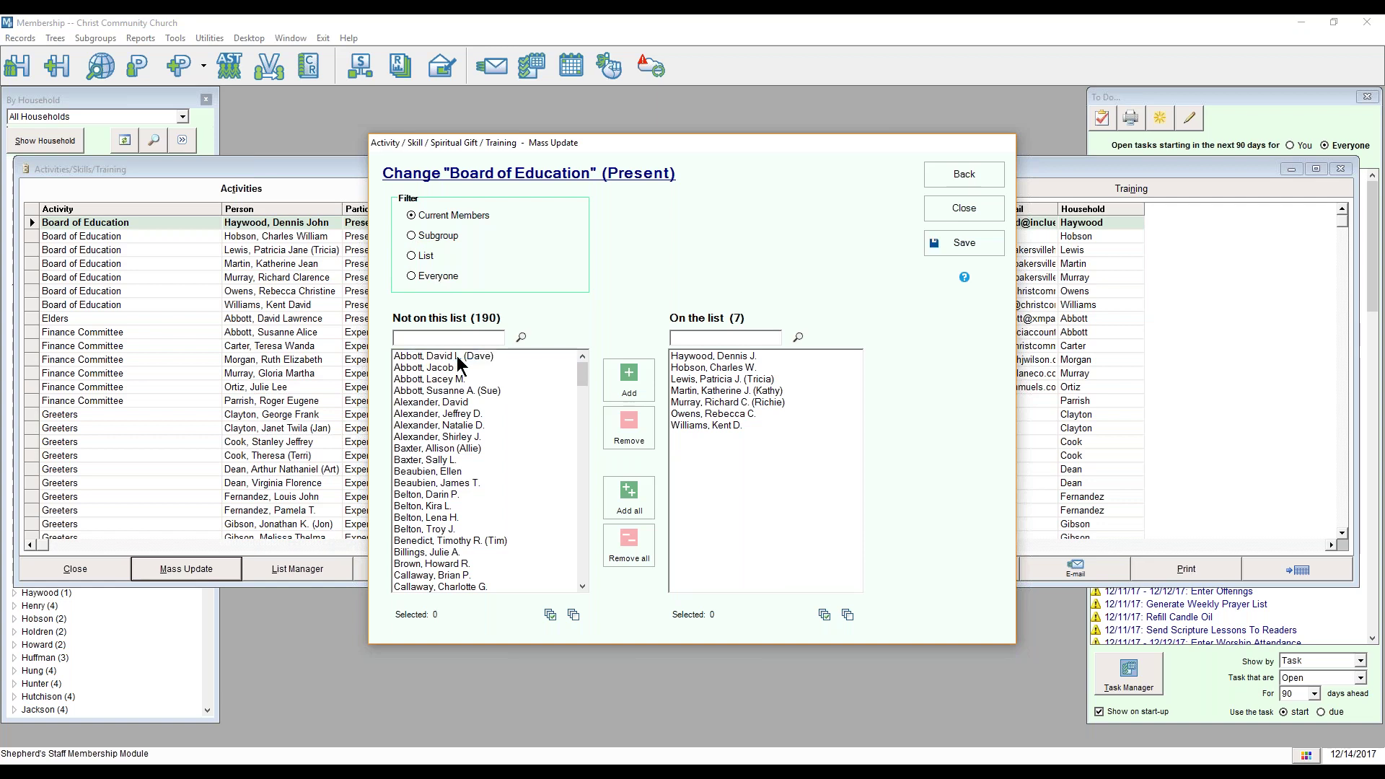
pyautogui.click(626, 380)
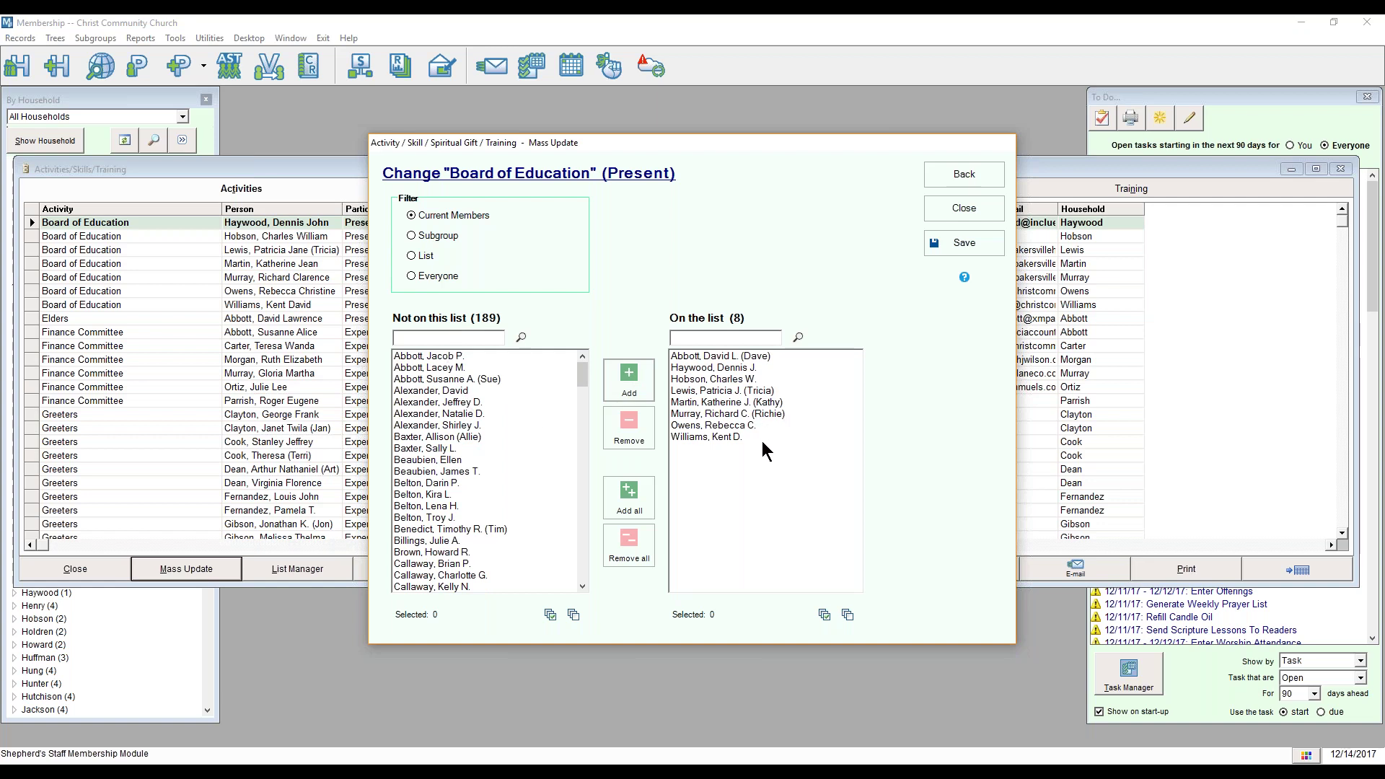
# Step: Remove a current Board of Education member and save the list, declining further changes
pyautogui.click(732, 413)
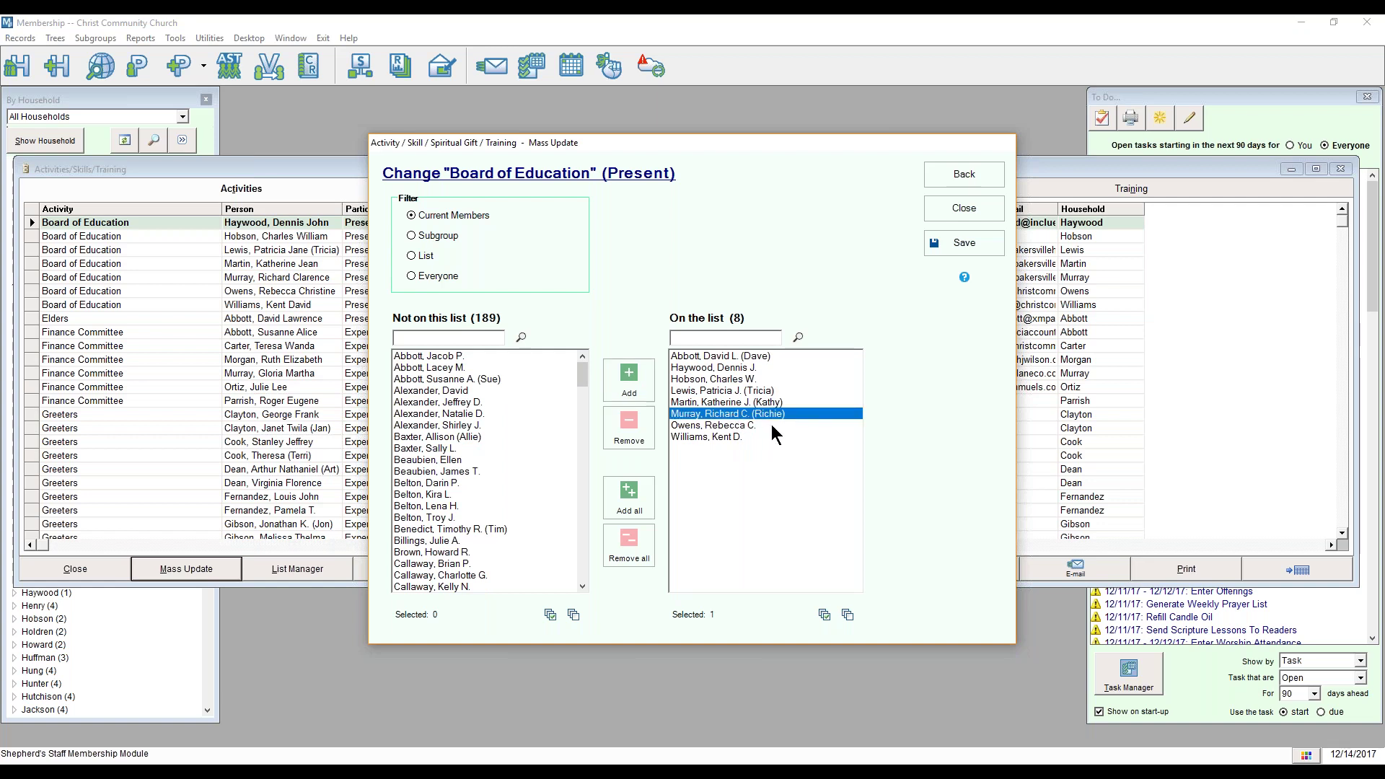
pyautogui.click(632, 426)
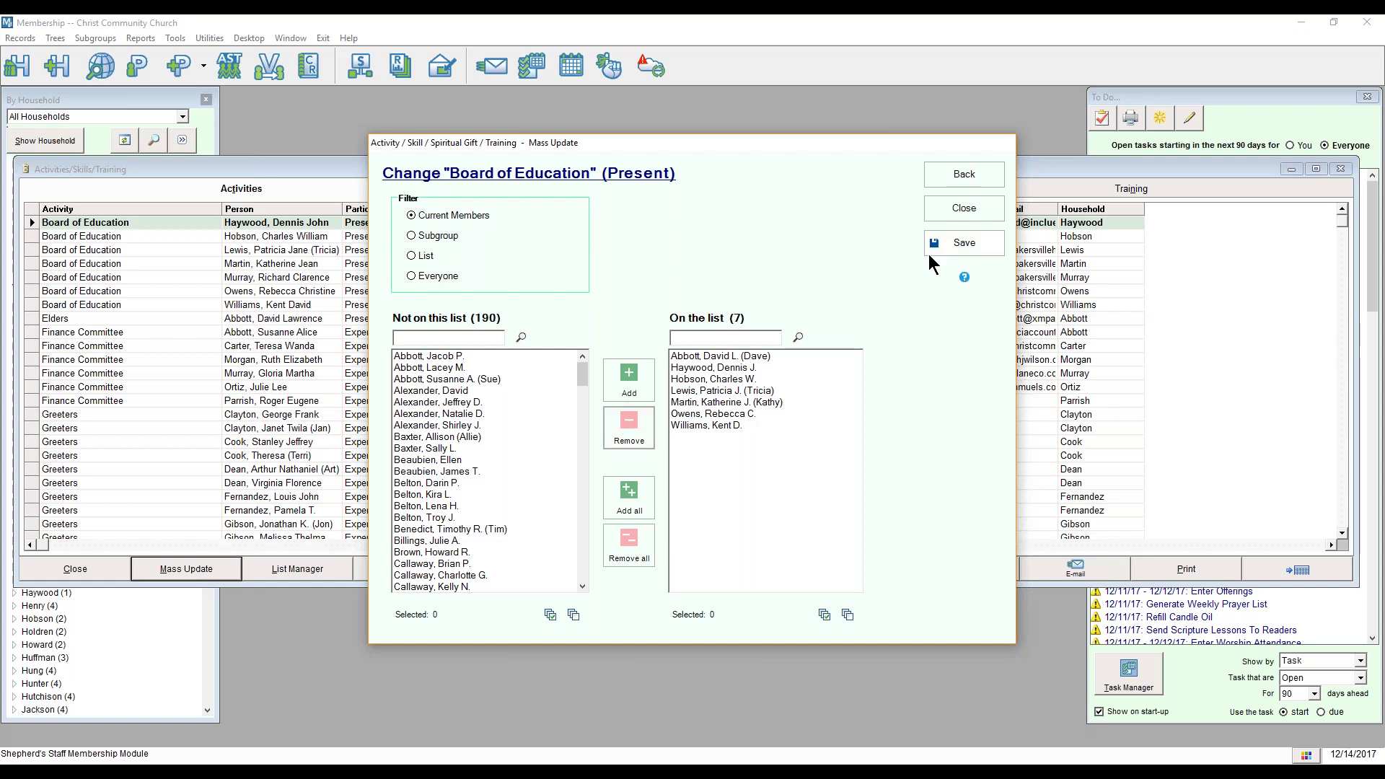
pyautogui.click(980, 250)
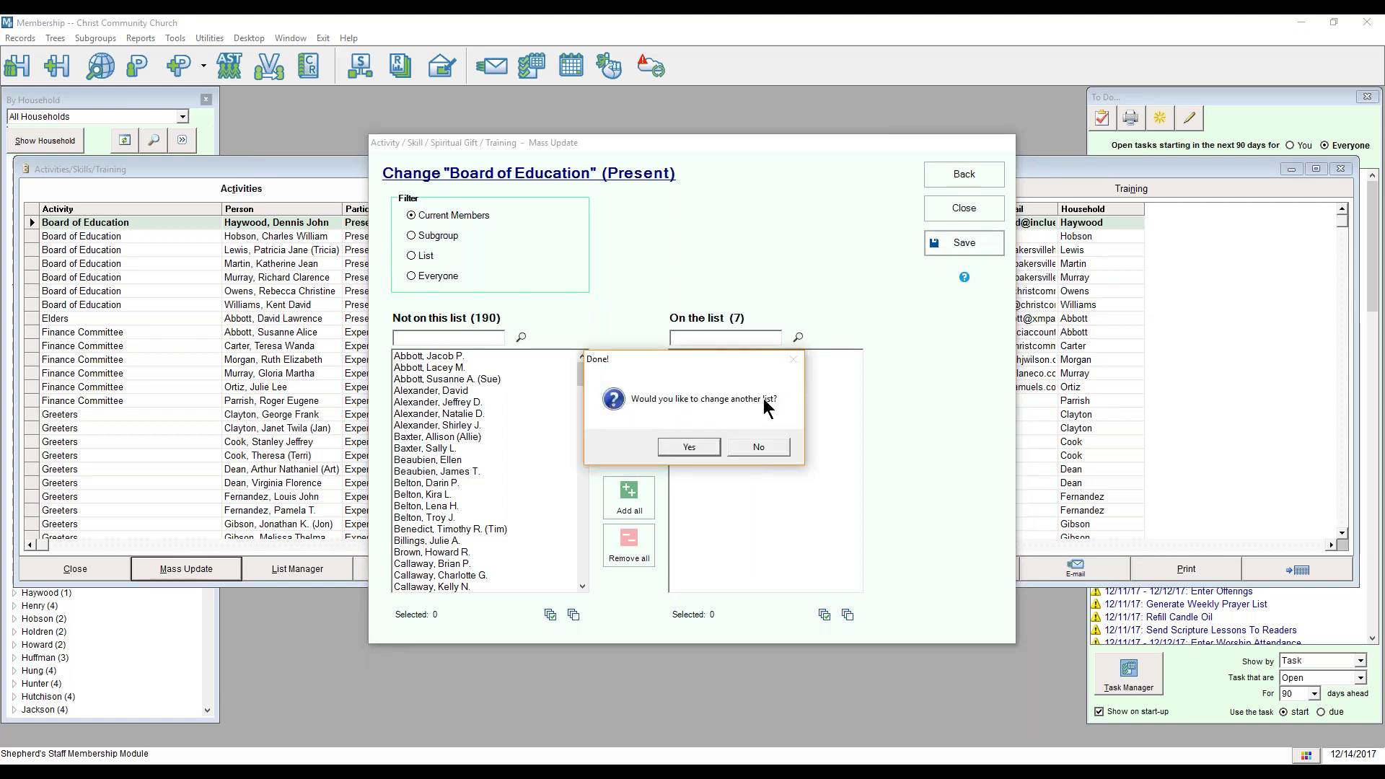
pyautogui.click(759, 447)
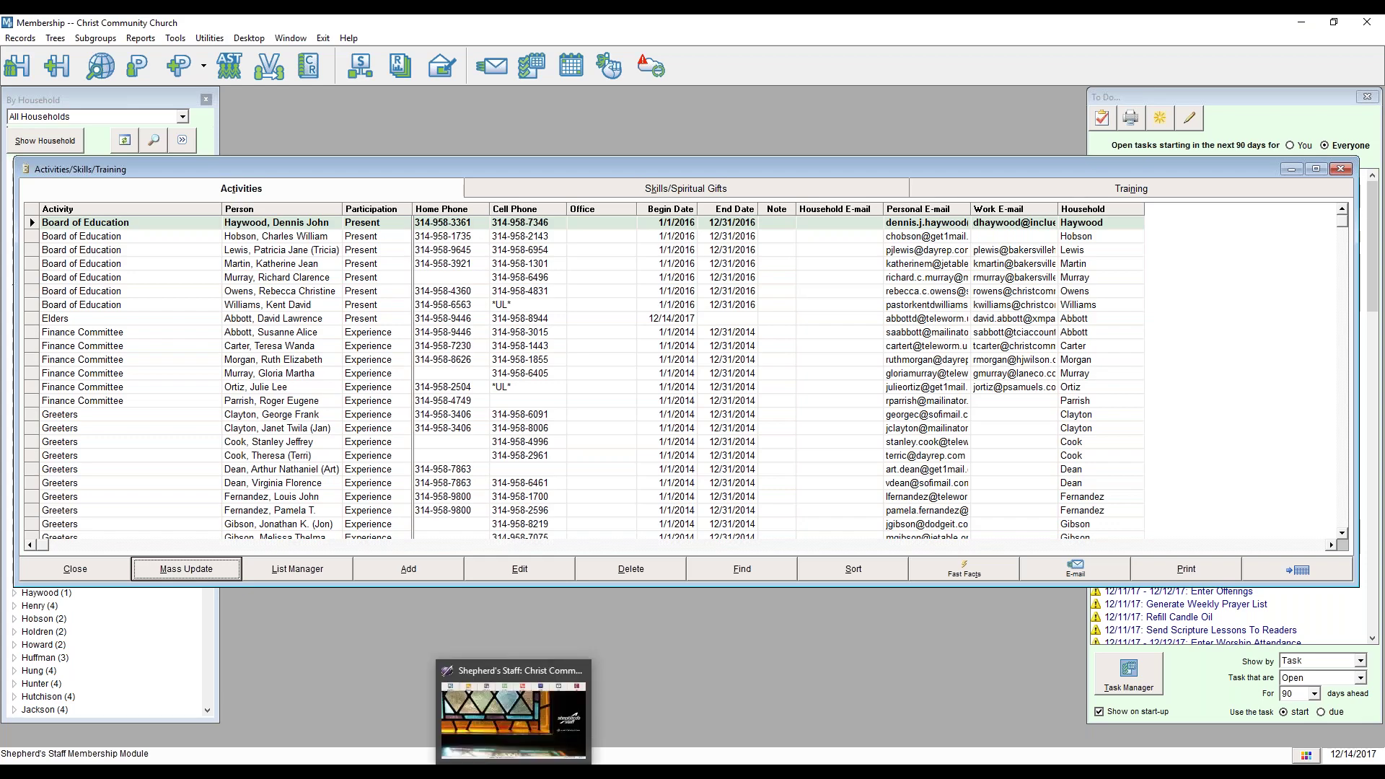
# Step: Switch back to the main Shepherd's Staff launcher from the taskbar
pyautogui.click(514, 772)
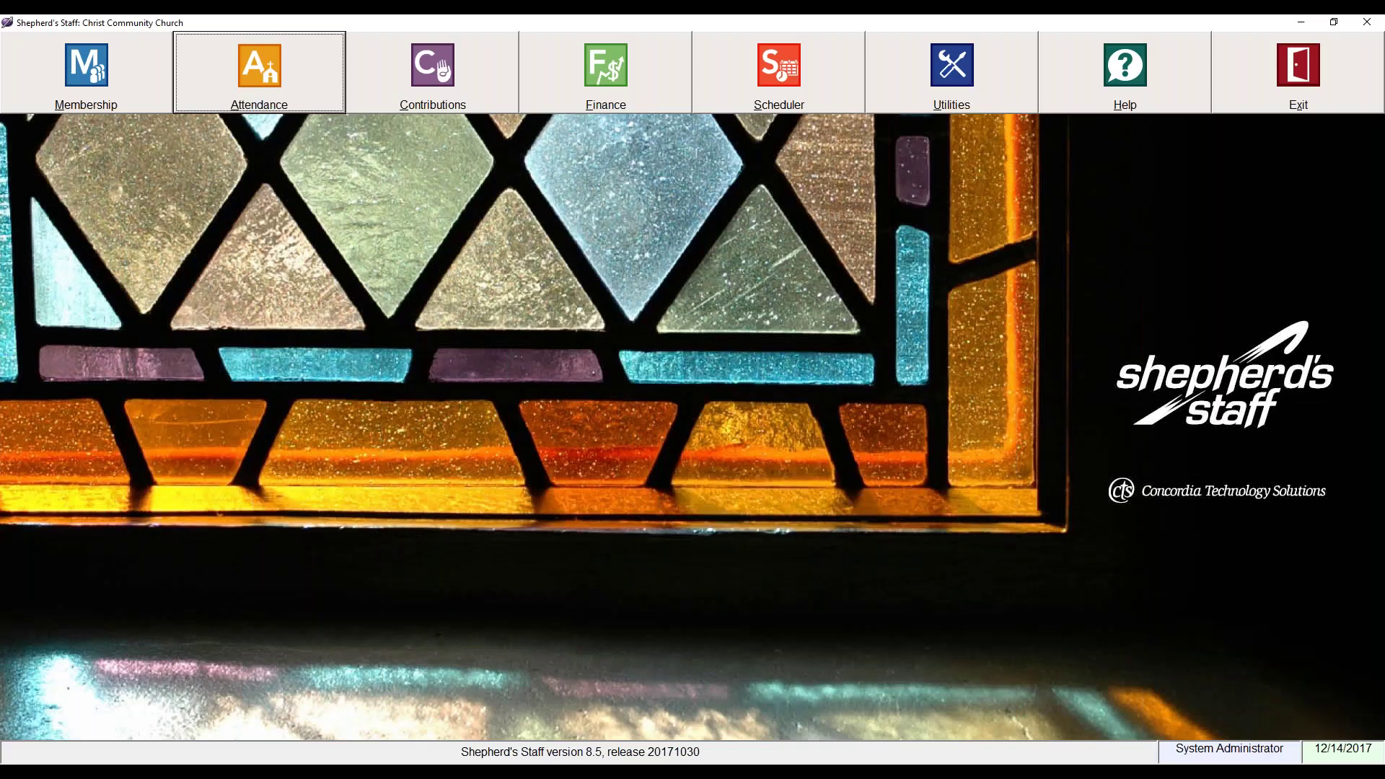
# Step: Open Finance, collapse the side panel, and close I Want To, Church Dashboard and To Do
pyautogui.click(624, 98)
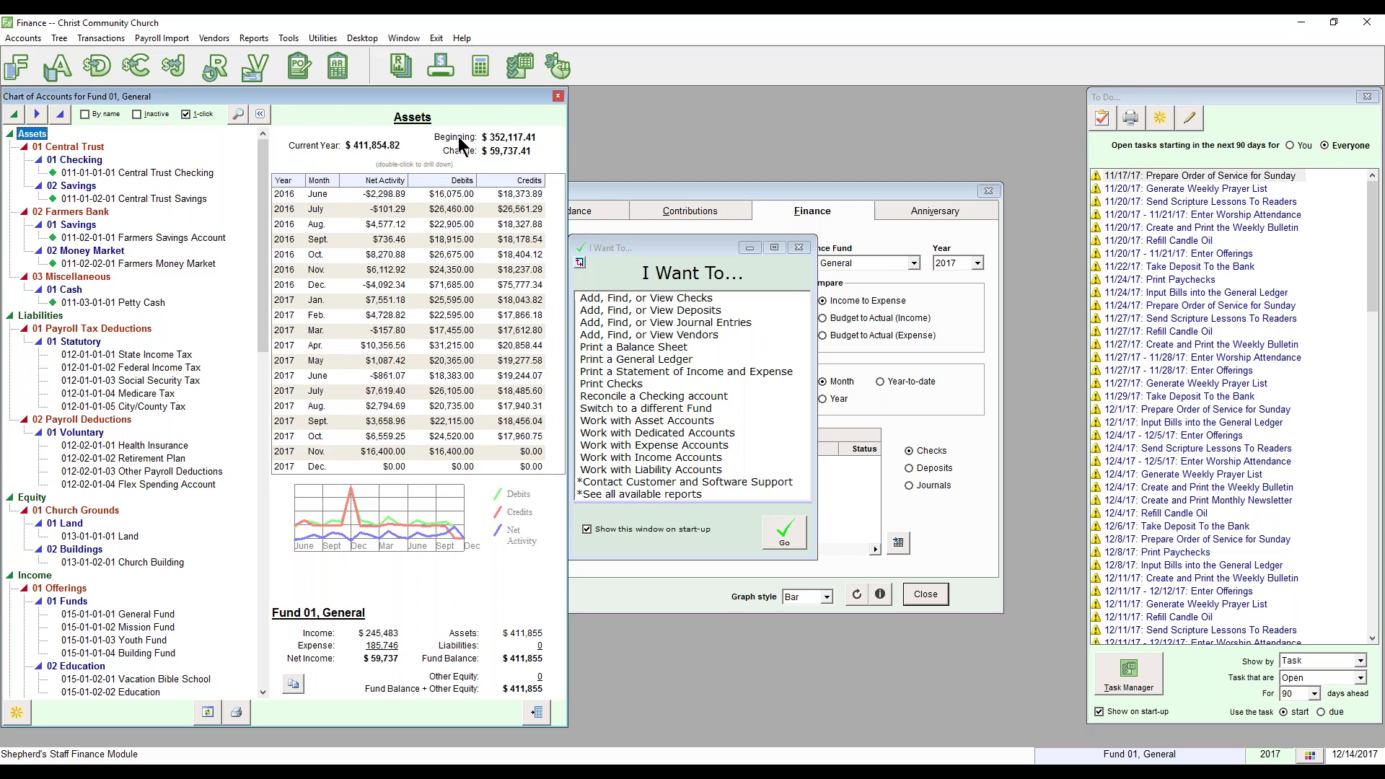
pyautogui.click(260, 116)
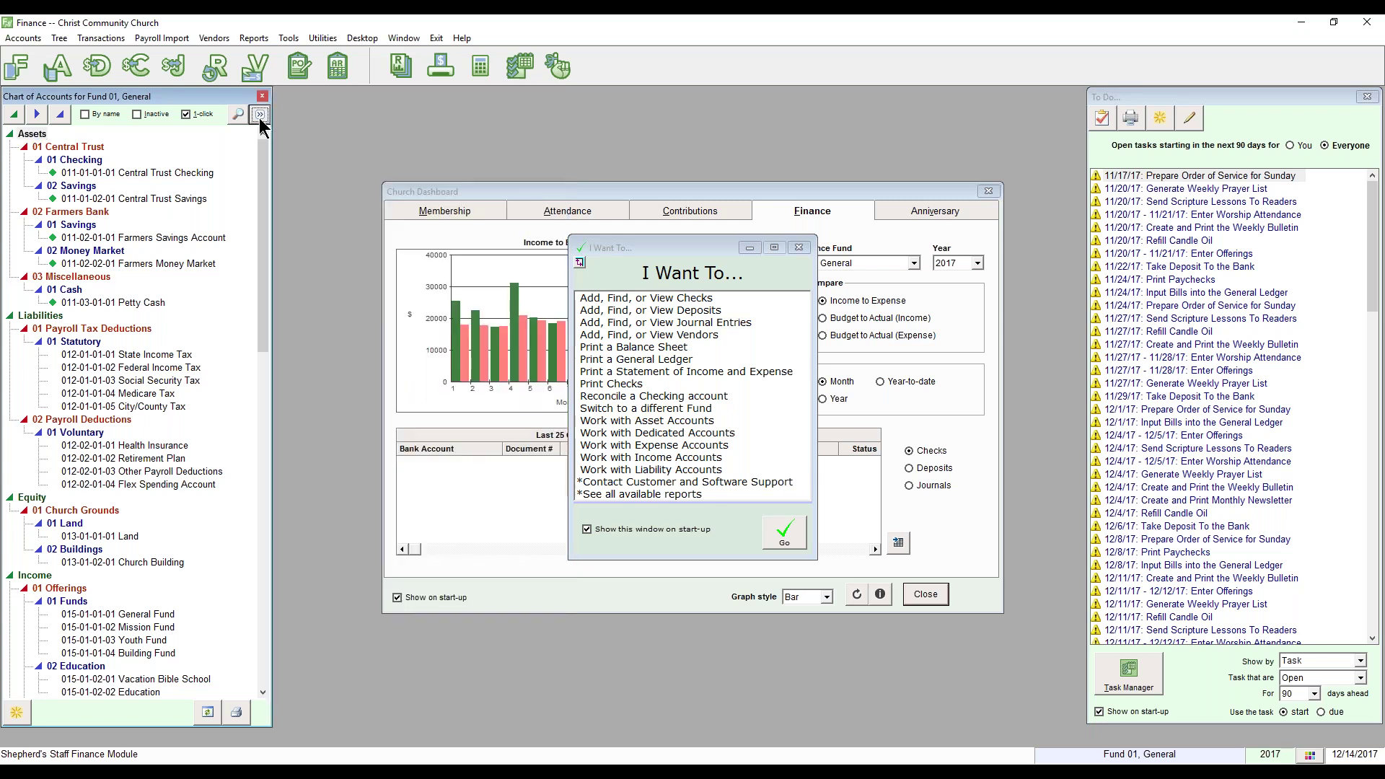
pyautogui.click(798, 249)
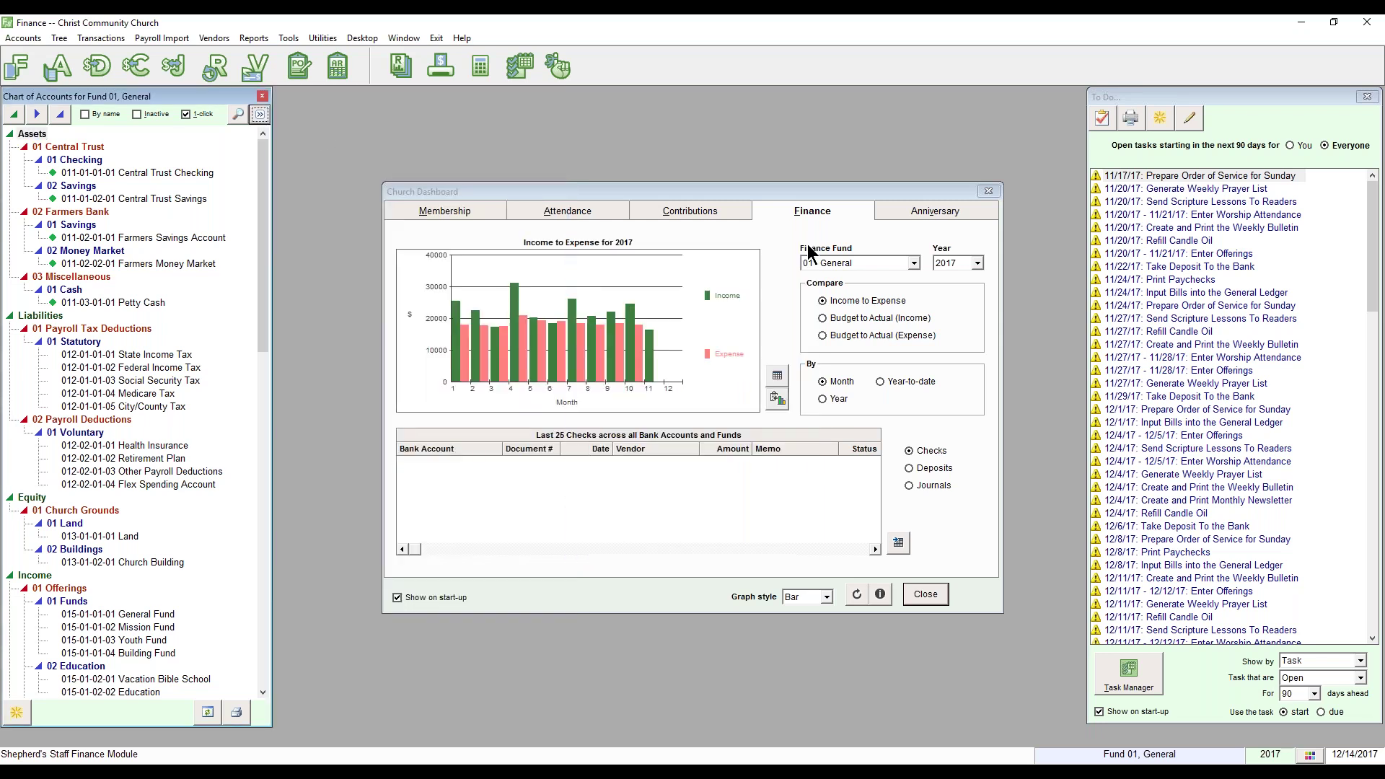
pyautogui.click(990, 192)
pyautogui.moveTo(1111, 101); pyautogui.dragTo(709, 128)
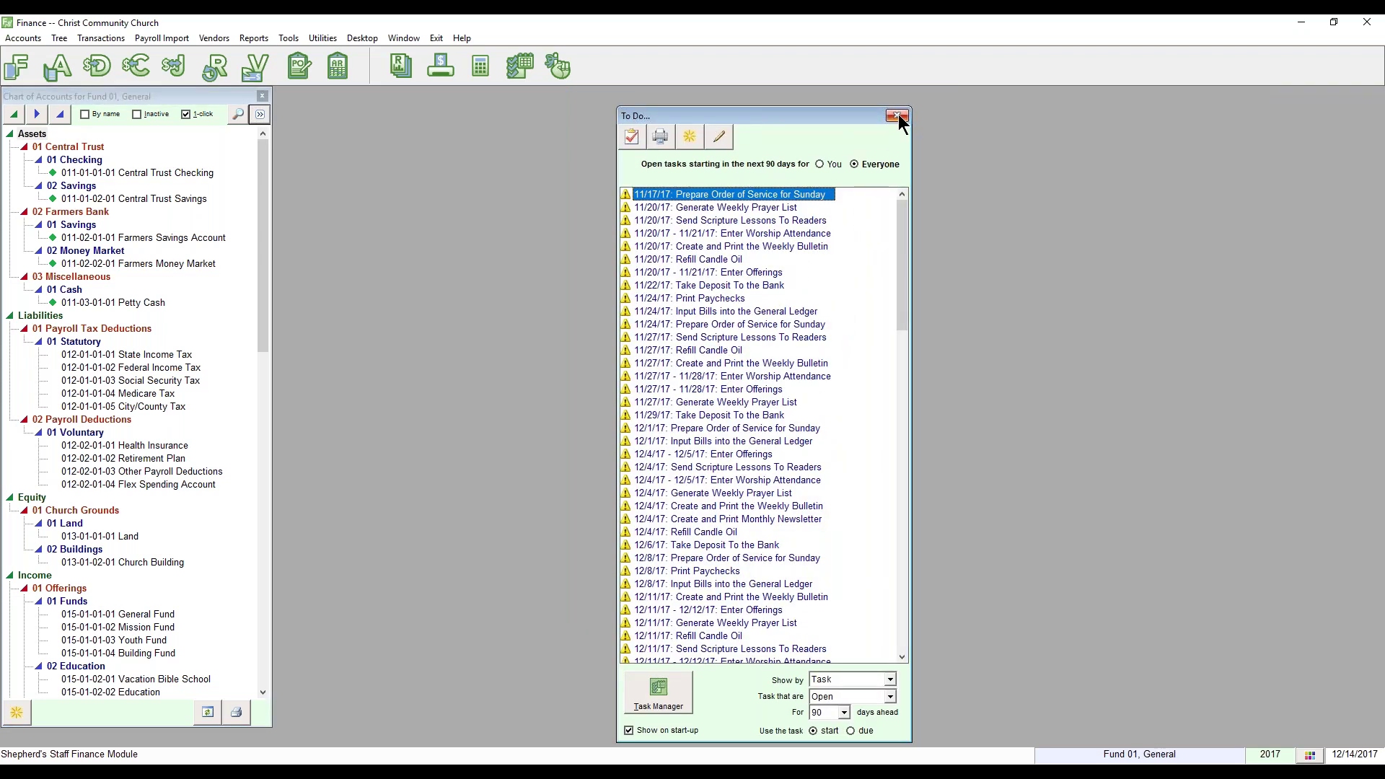
pyautogui.click(898, 116)
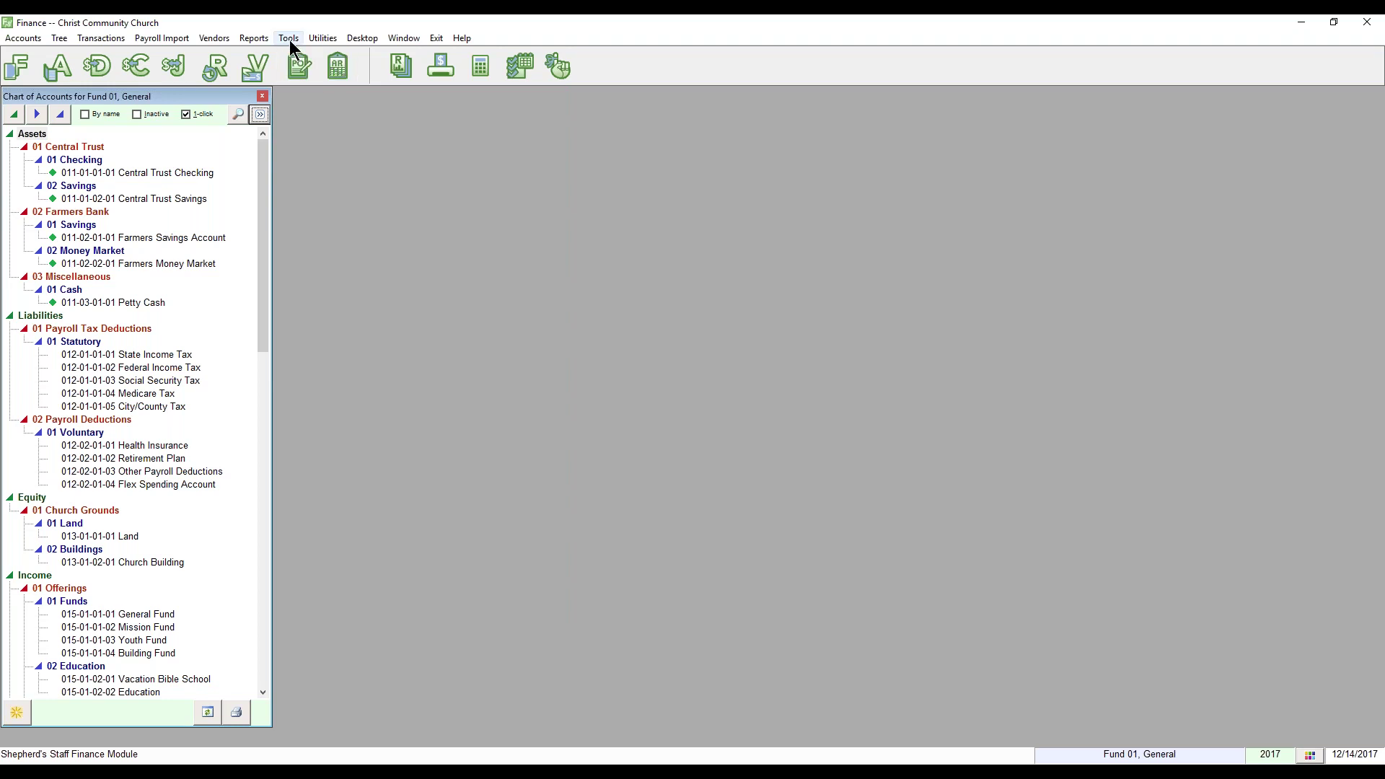
# Step: Open Accounts Receivable, show Items / Charges / Fees, and start a new AR item
pyautogui.click(336, 66)
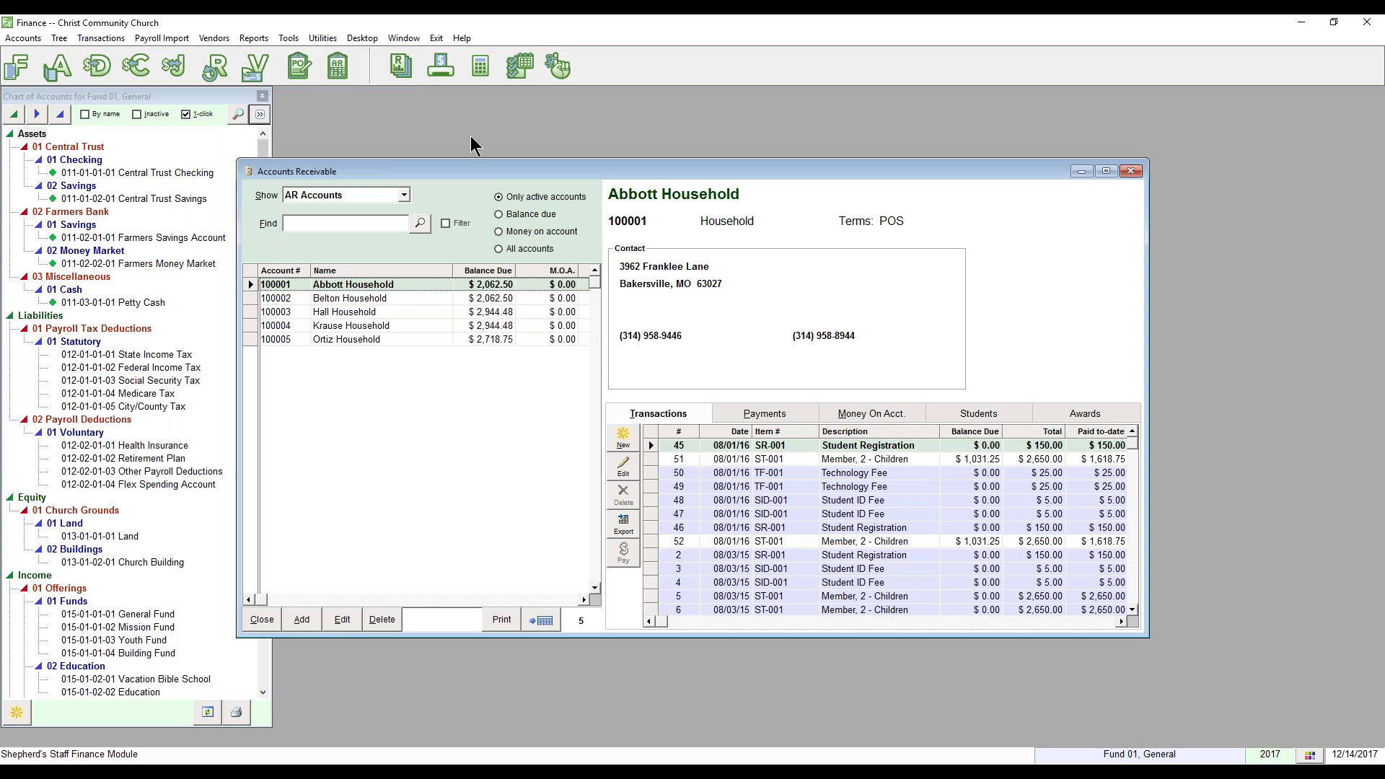
pyautogui.click(374, 196)
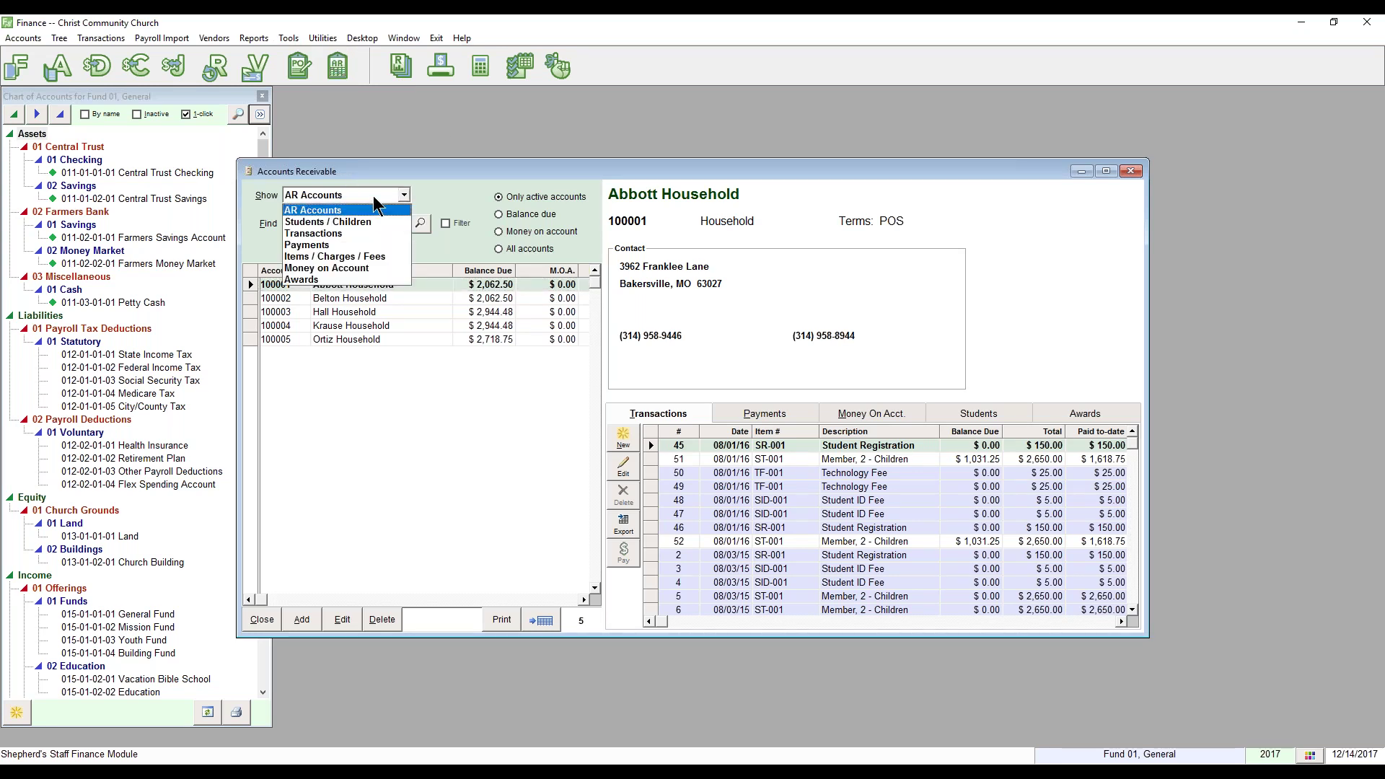
pyautogui.click(370, 233)
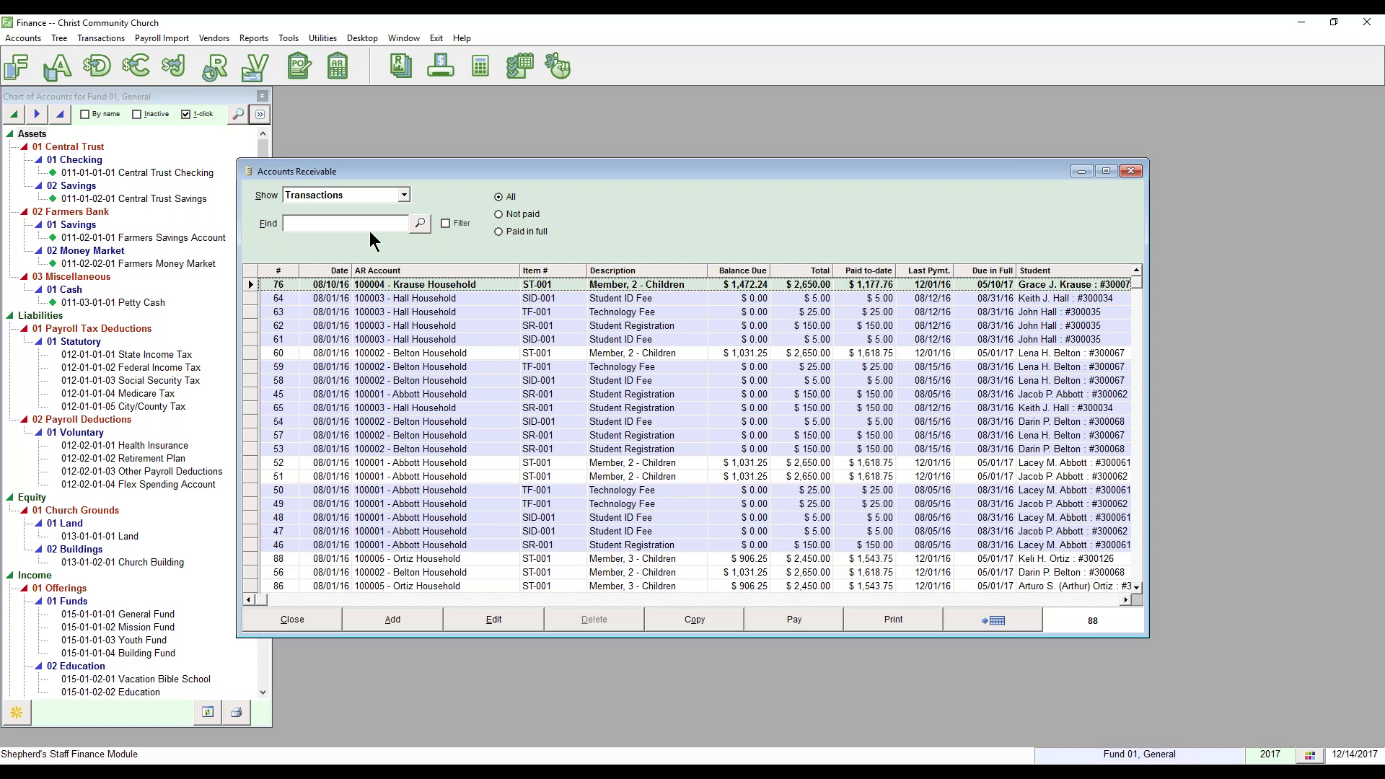
pyautogui.click(376, 194)
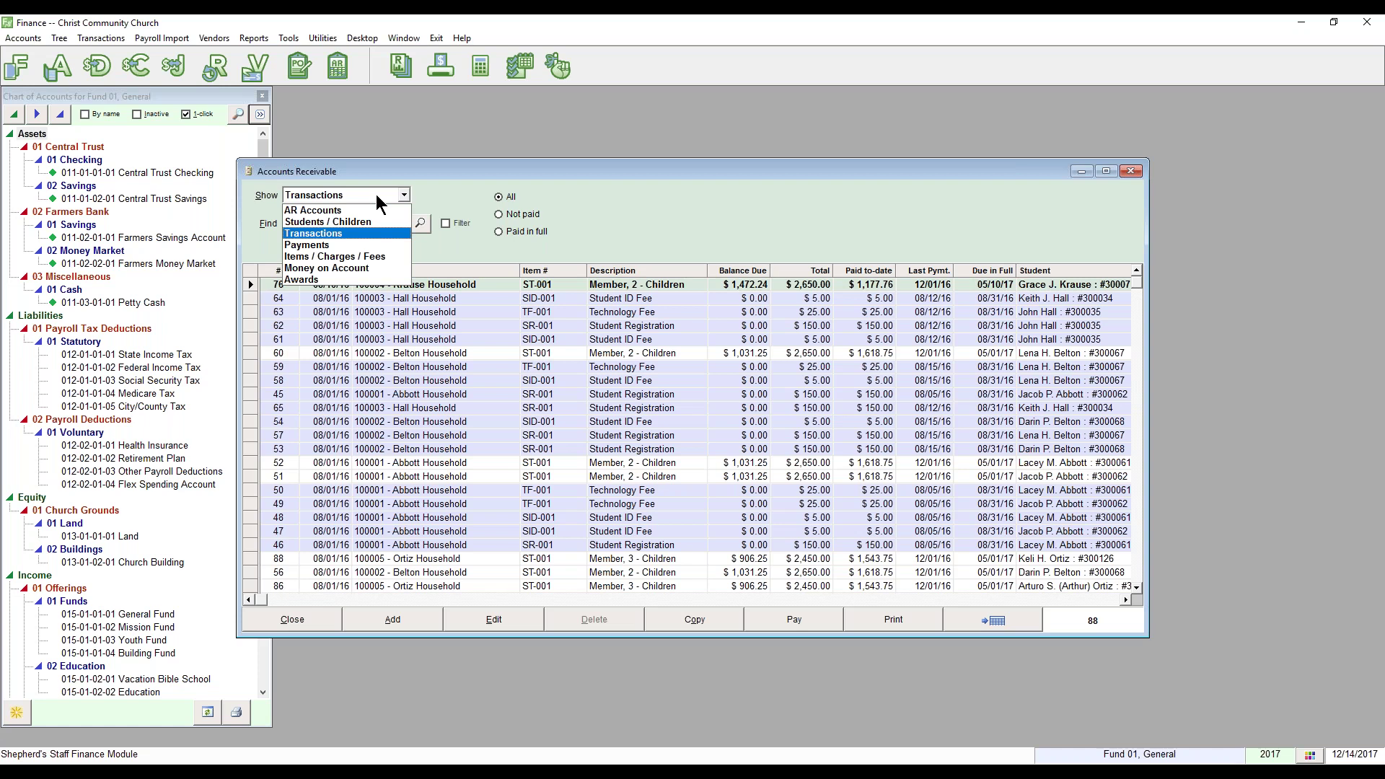
pyautogui.click(376, 256)
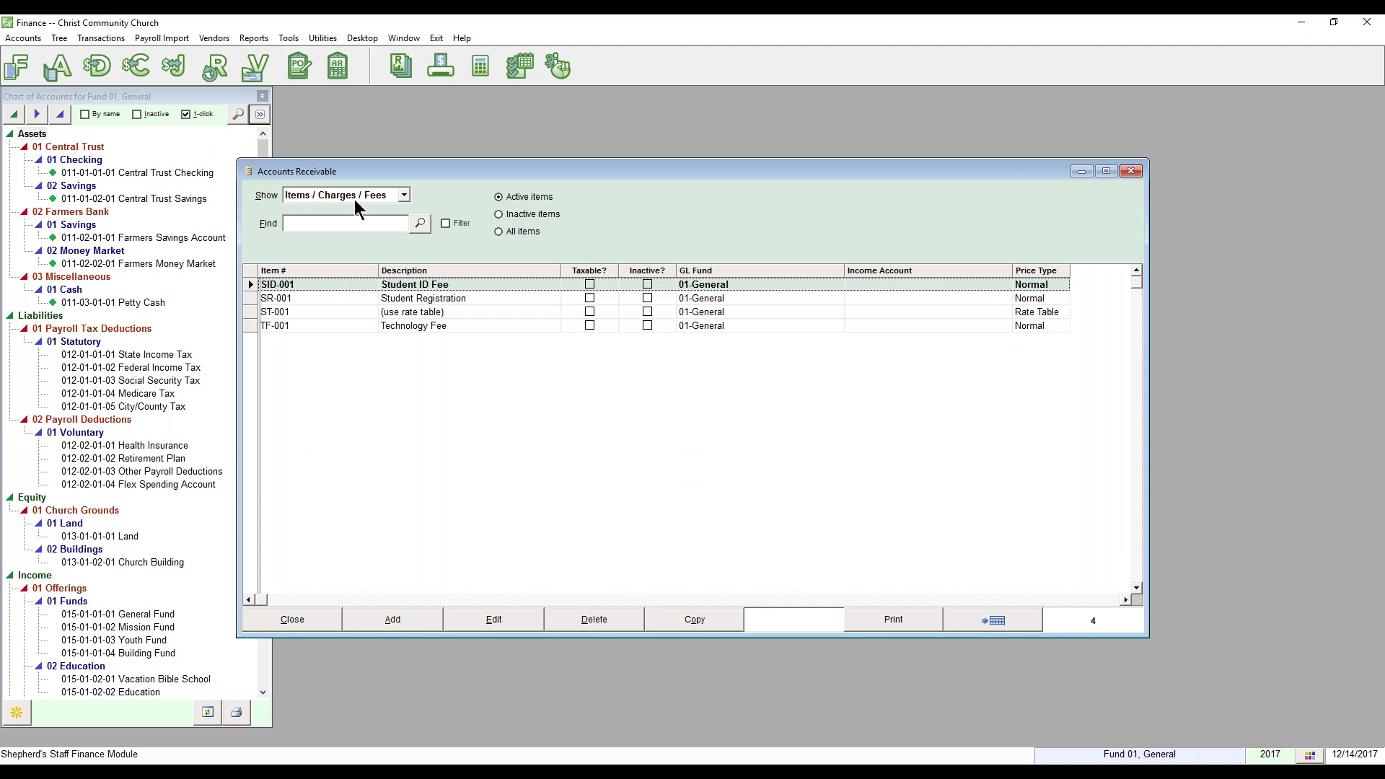
pyautogui.click(393, 621)
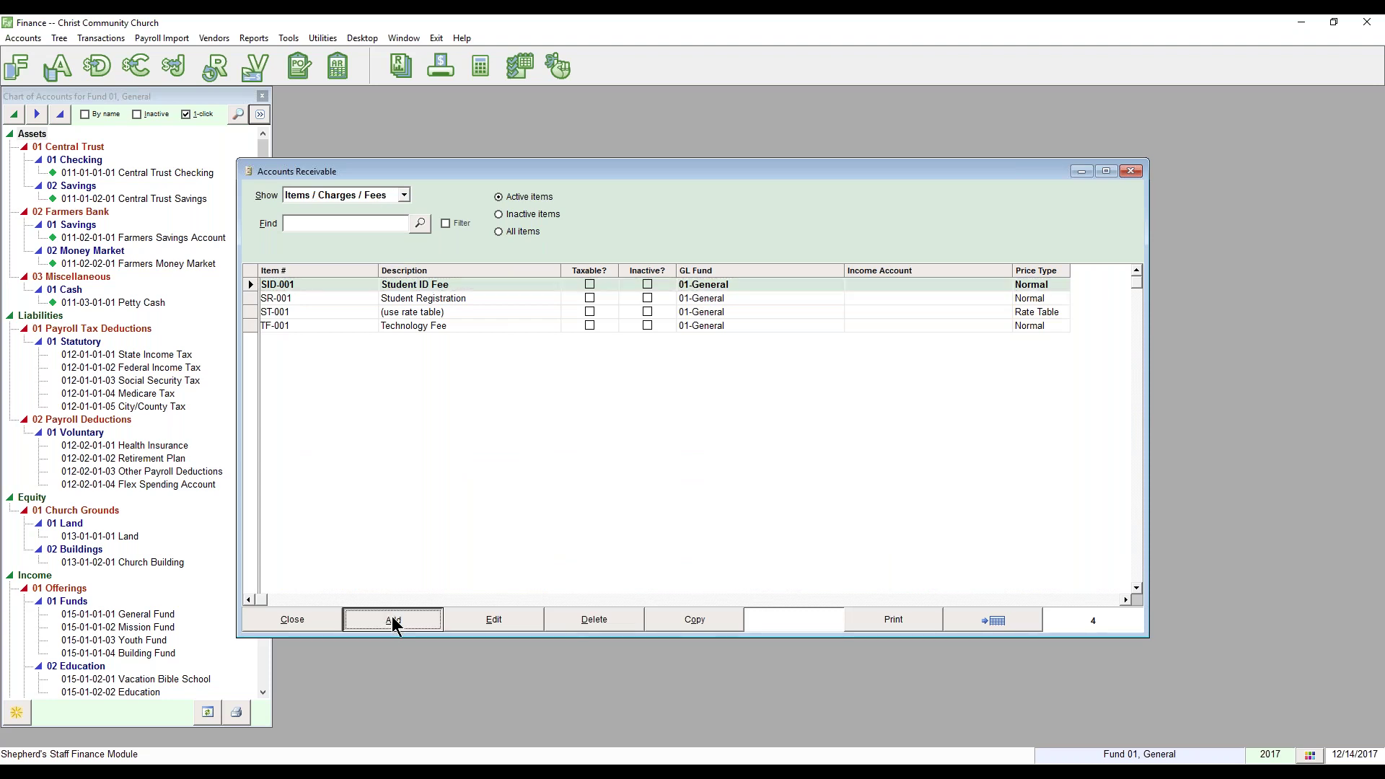
# Step: Enter item code LB-001 and a Lab Fees description
pyautogui.moveTo(639, 248); pyautogui.dragTo(627, 379)
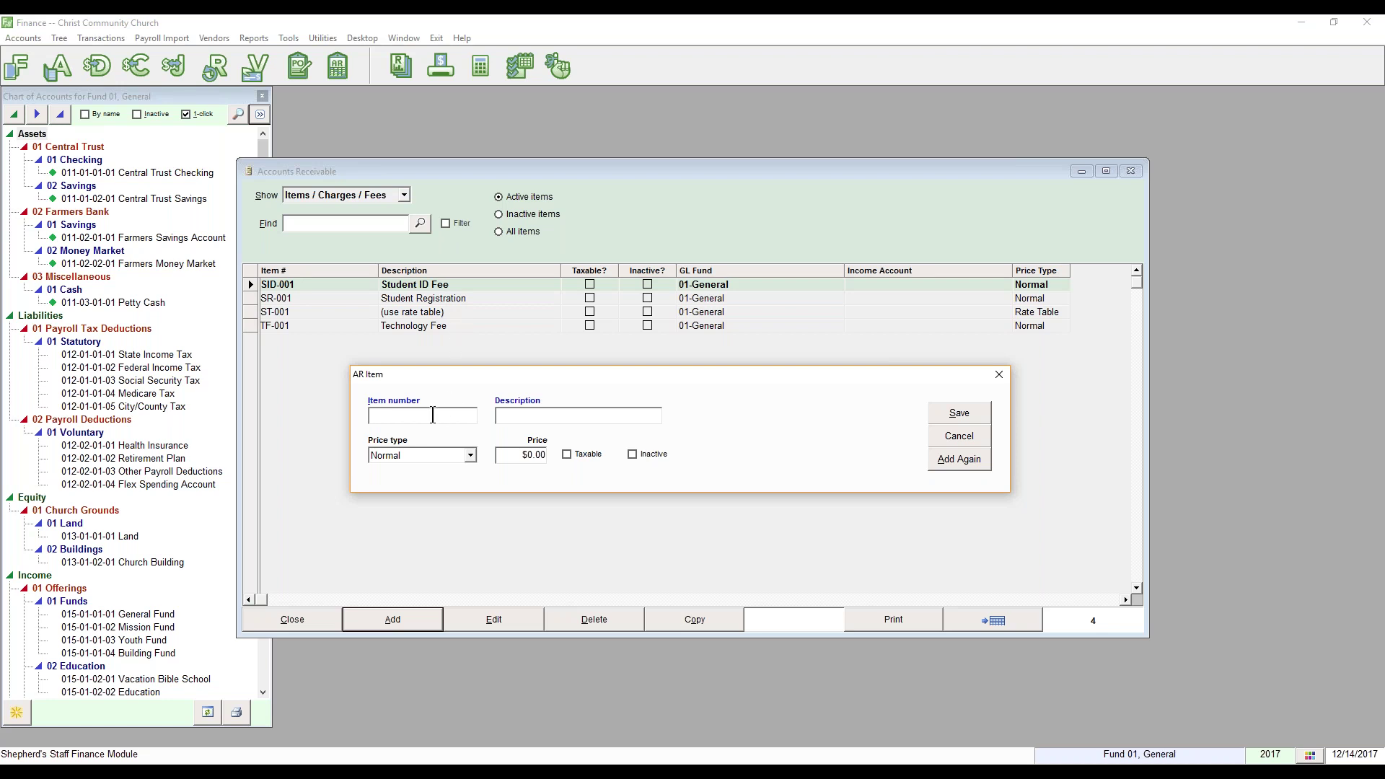
pyautogui.write('LB')
pyautogui.write('-001')
pyautogui.write('Lab B')
pyautogui.press('BackSpace')
pyautogui.write('Fees')
# Step: Set the price type to Normal with a price of 125.00
pyautogui.click(470, 456)
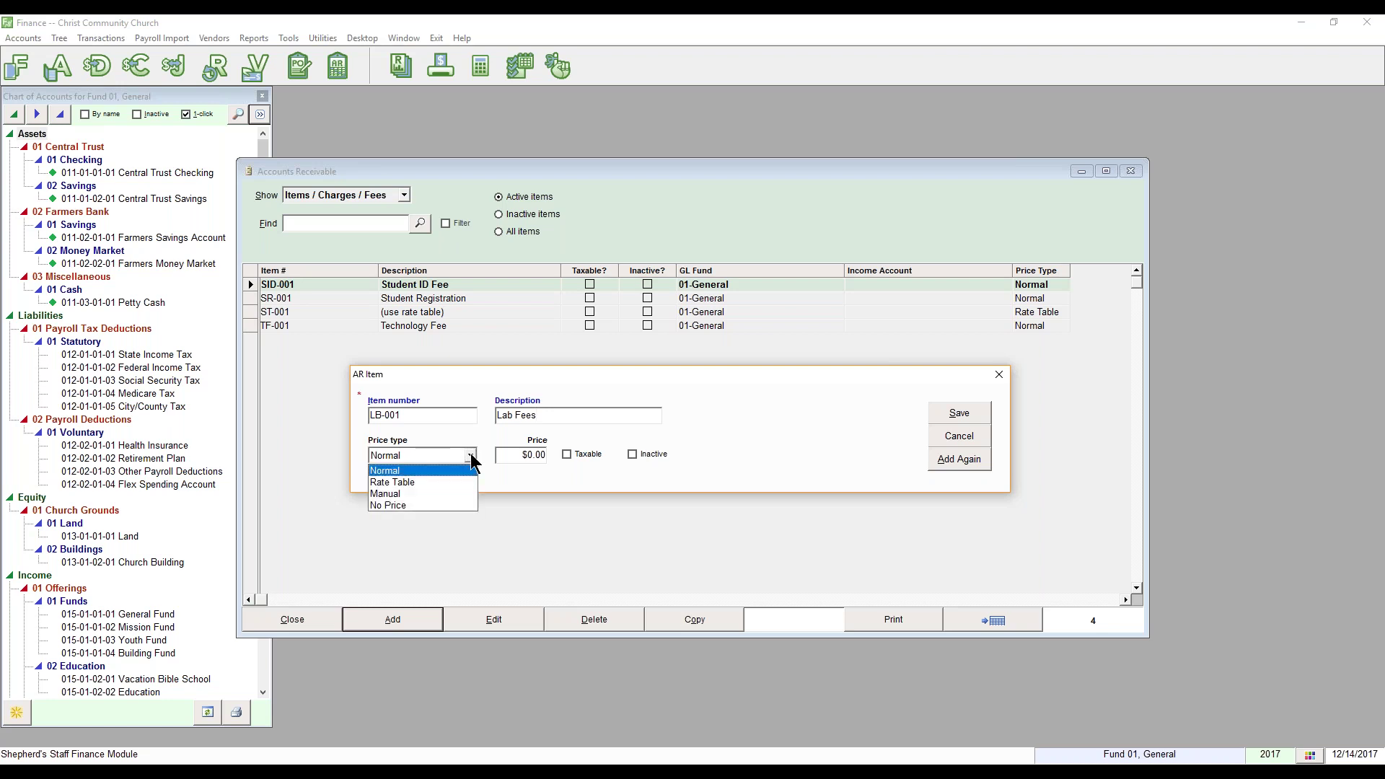
pyautogui.click(417, 483)
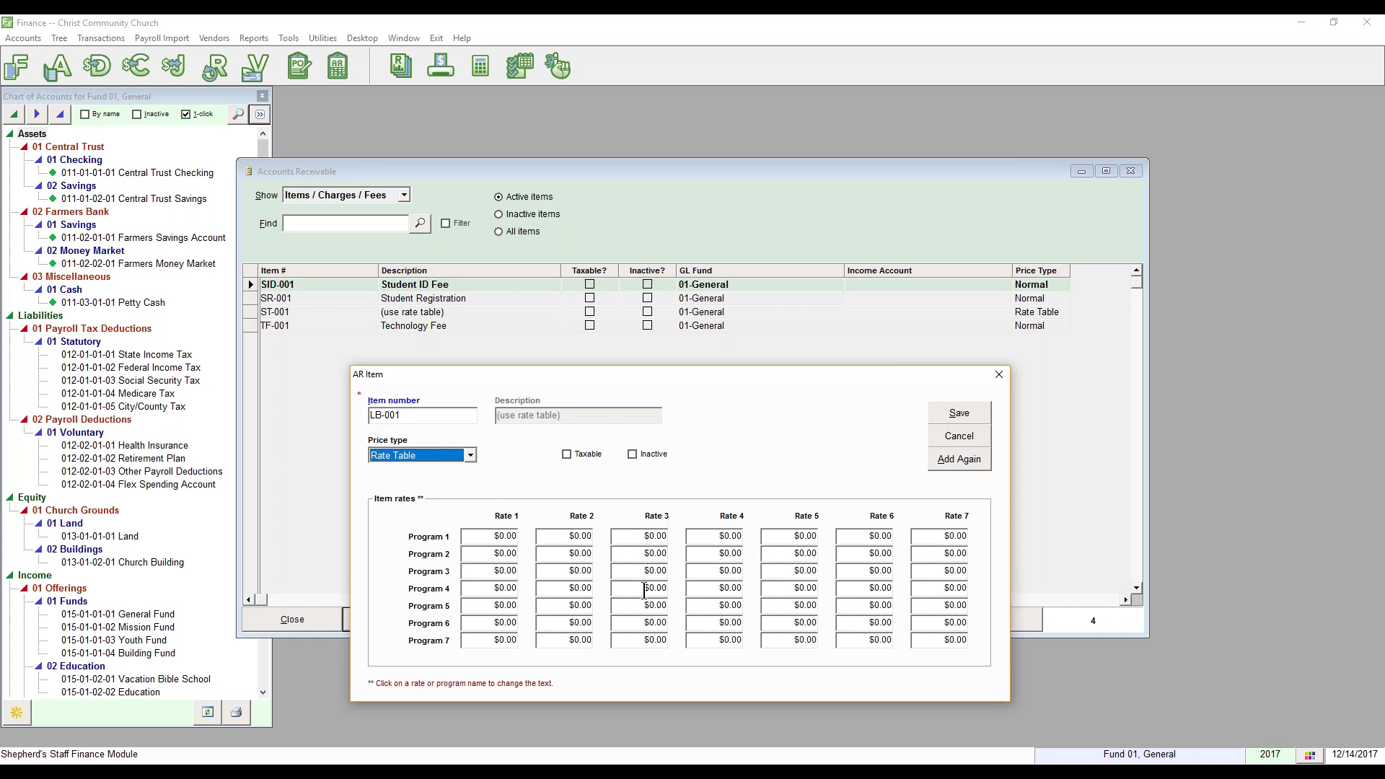
pyautogui.click(469, 458)
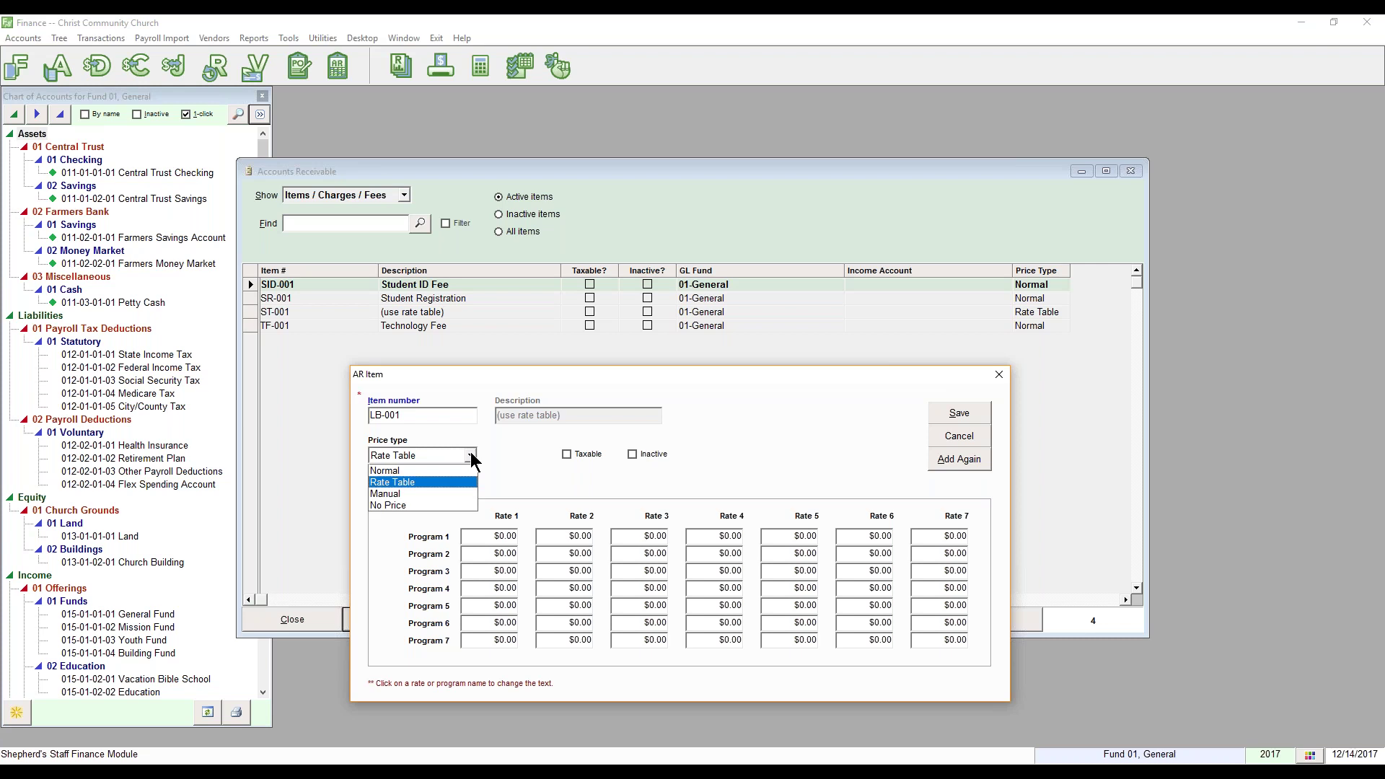
pyautogui.click(447, 495)
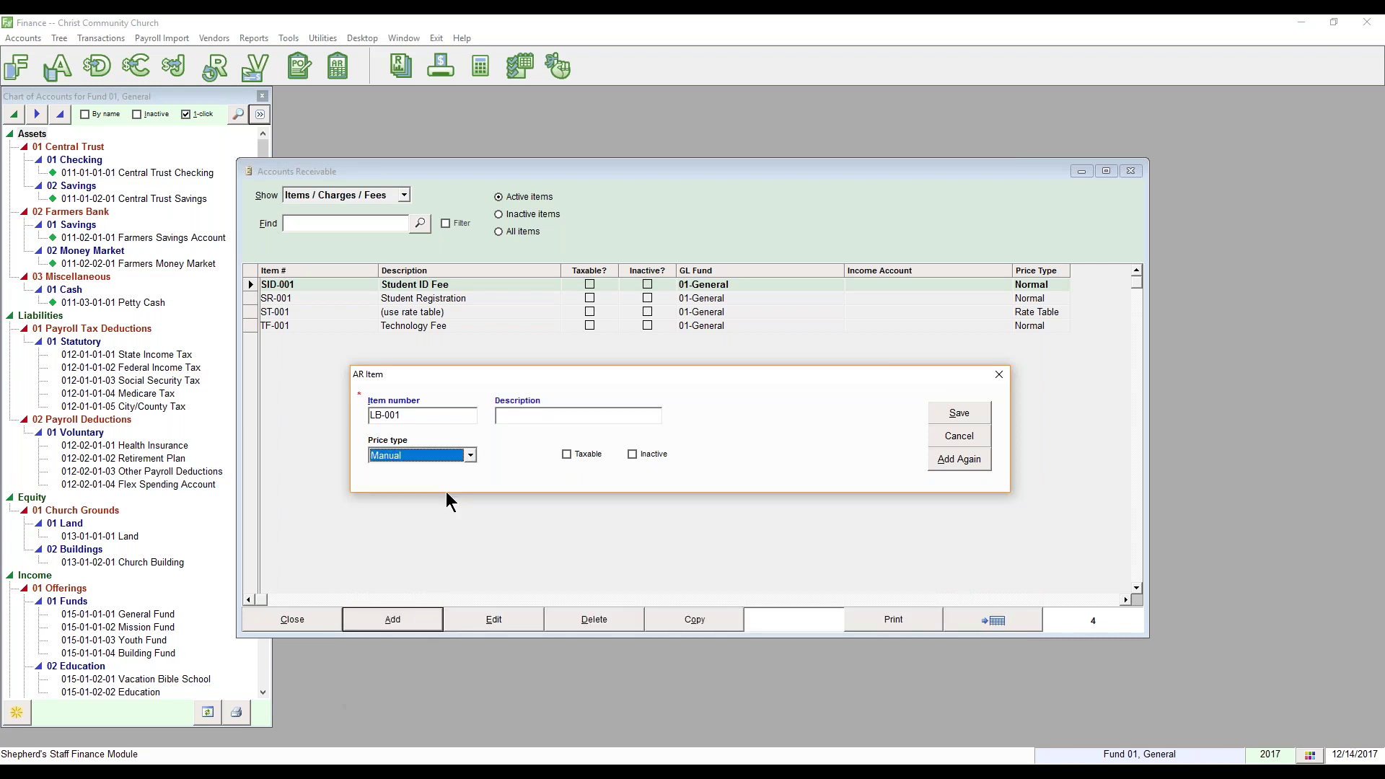
pyautogui.click(472, 451)
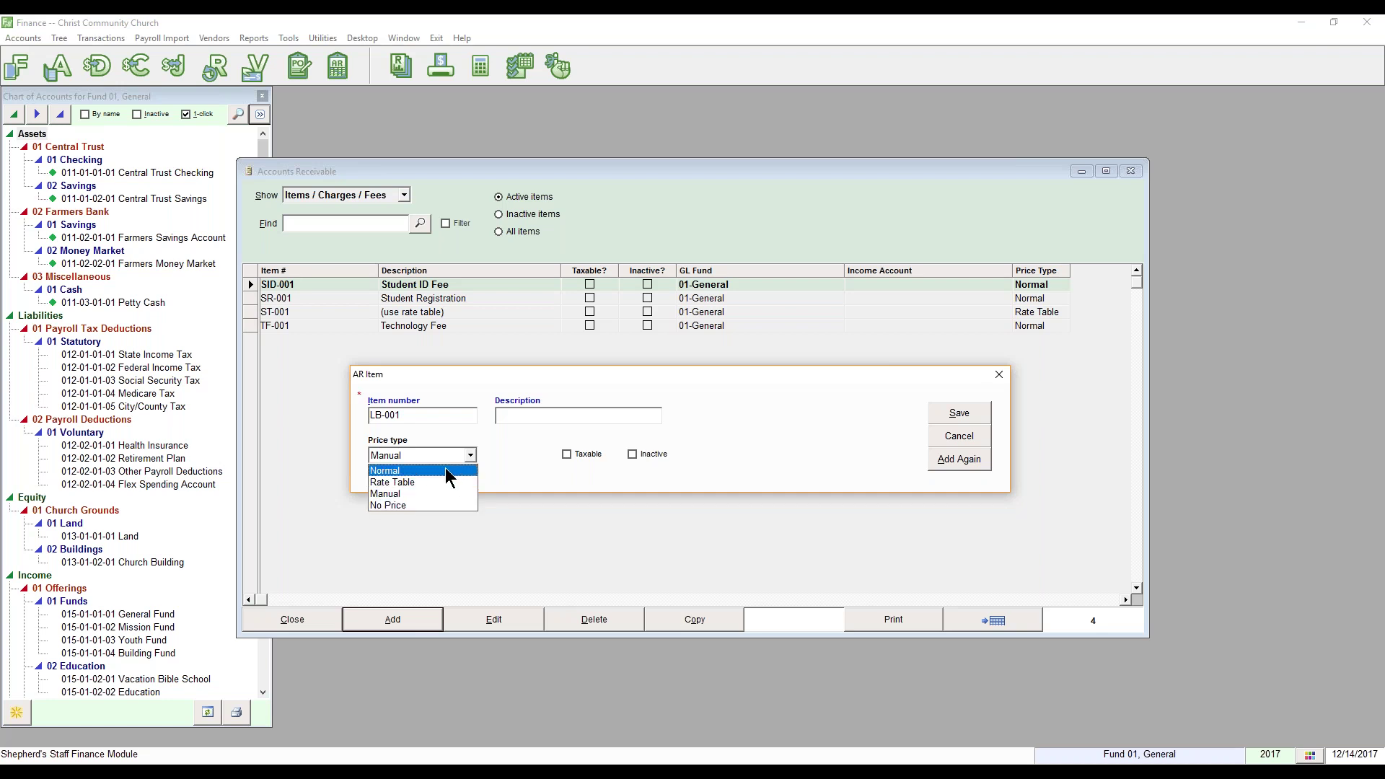
pyautogui.click(447, 471)
pyautogui.press('Tab')
pyautogui.write('125.00')
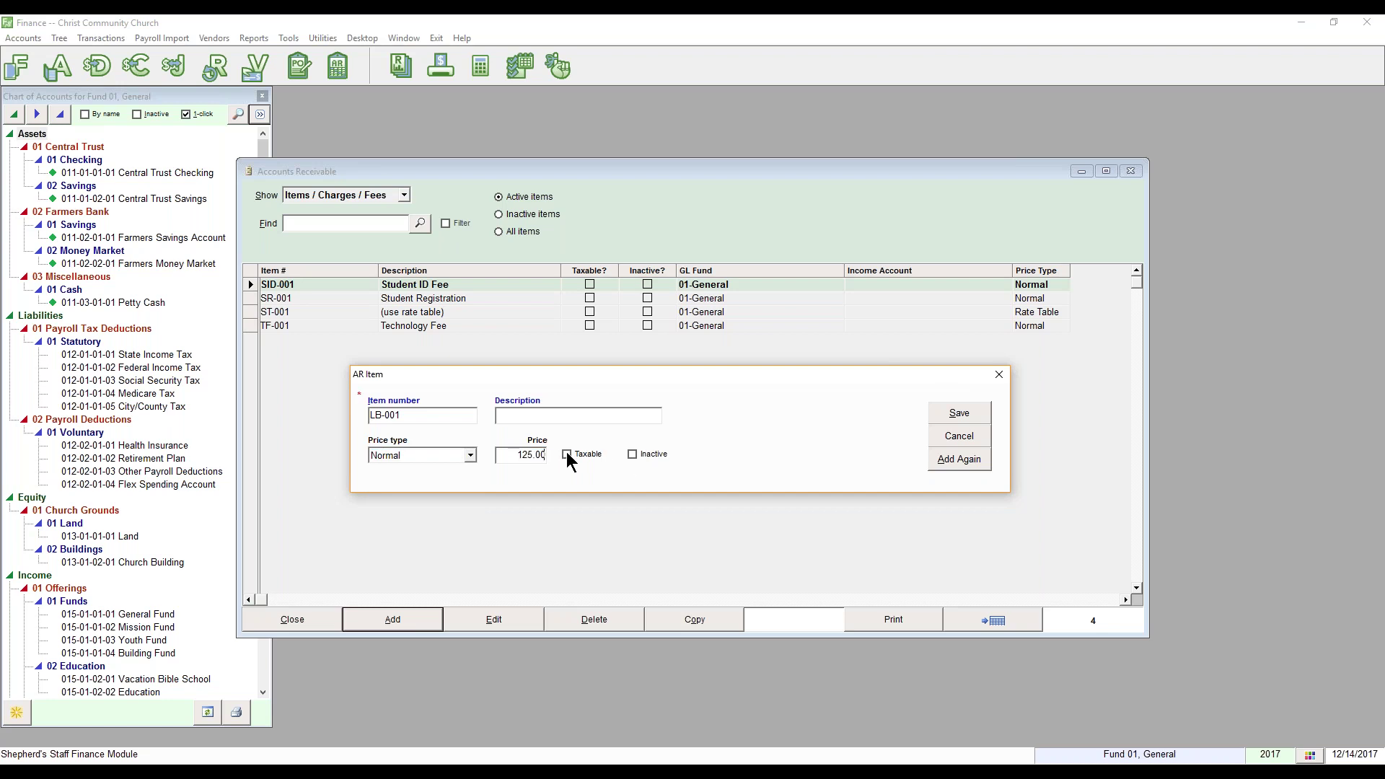
# Step: Re-enter 'Lab Fees' as the description and save the item
pyautogui.click(612, 417)
pyautogui.write('Lab Fees')
pyautogui.click(965, 414)
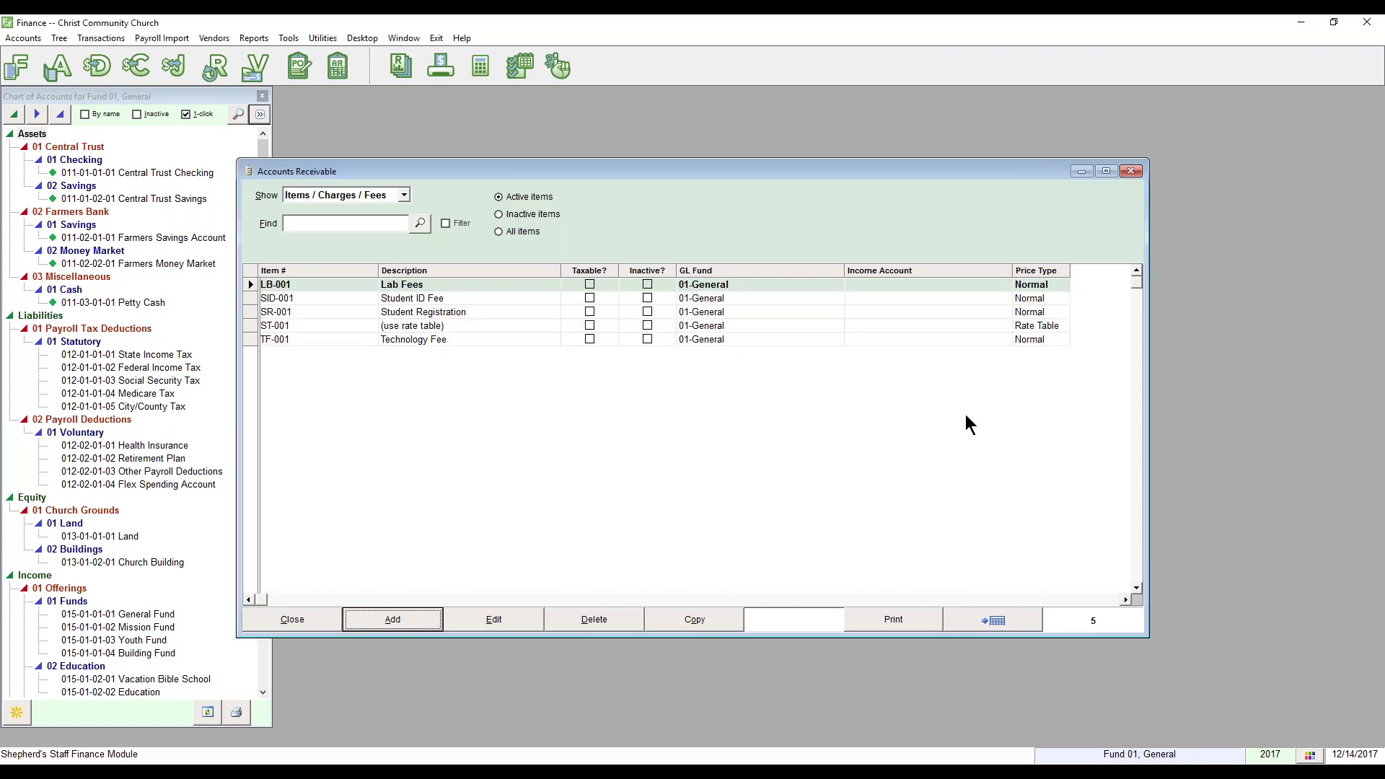
# Step: Switch to AR Accounts and create a new account linked to the membership household
pyautogui.click(403, 194)
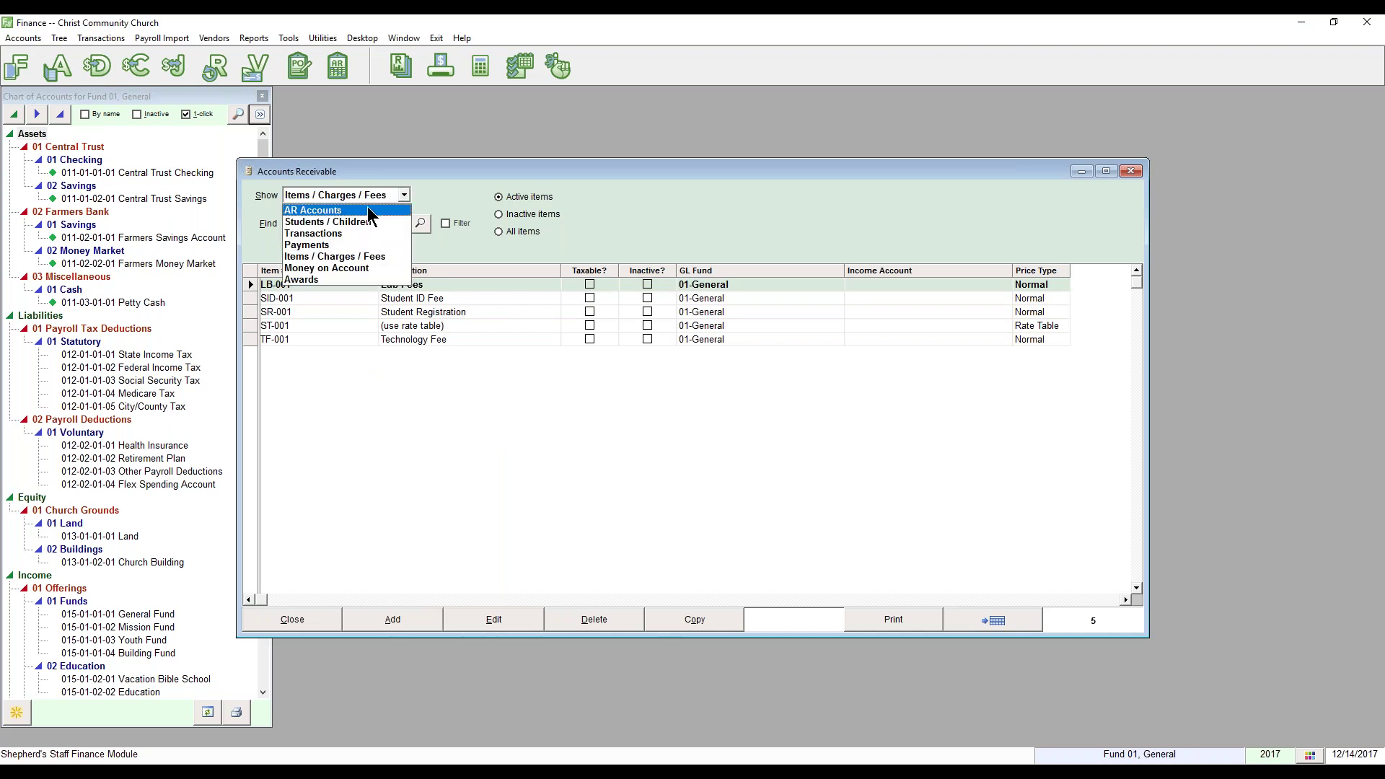
pyautogui.click(366, 207)
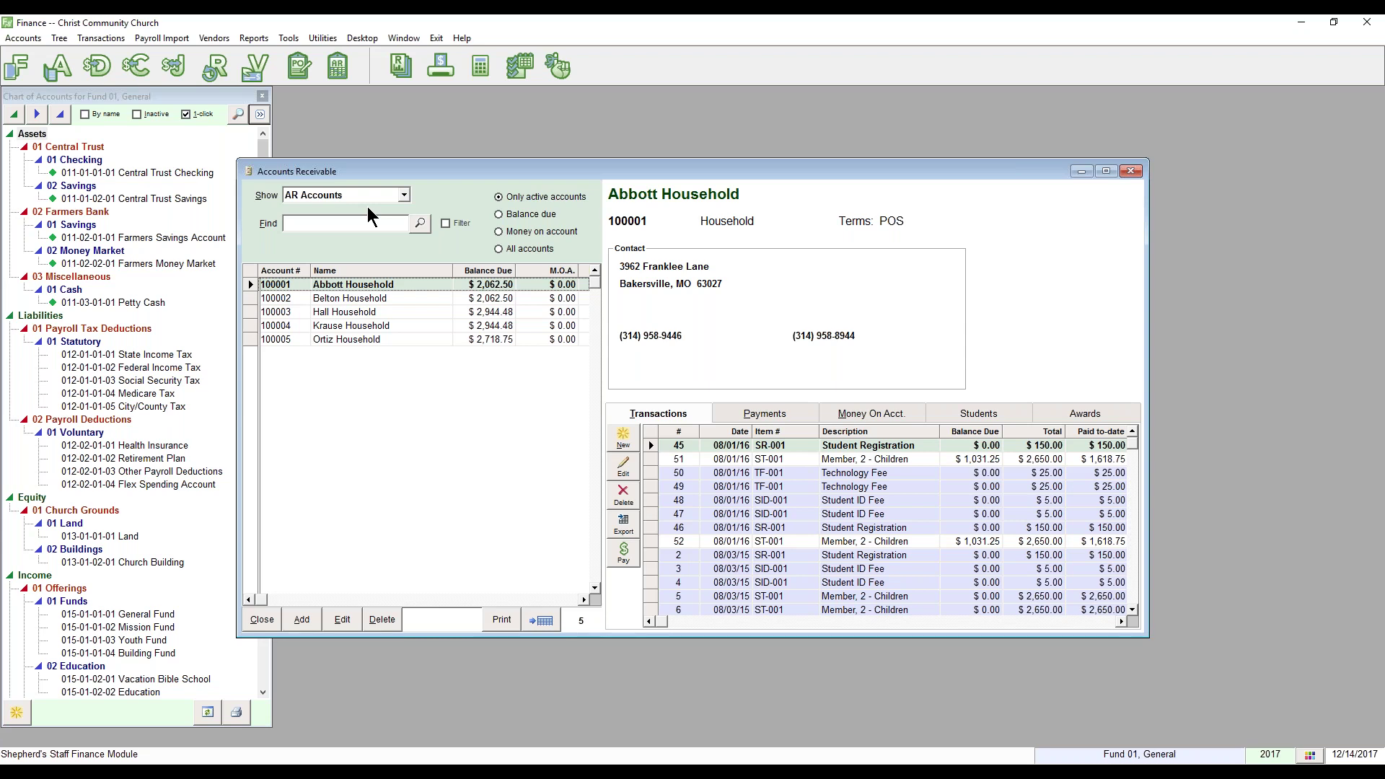
pyautogui.click(300, 624)
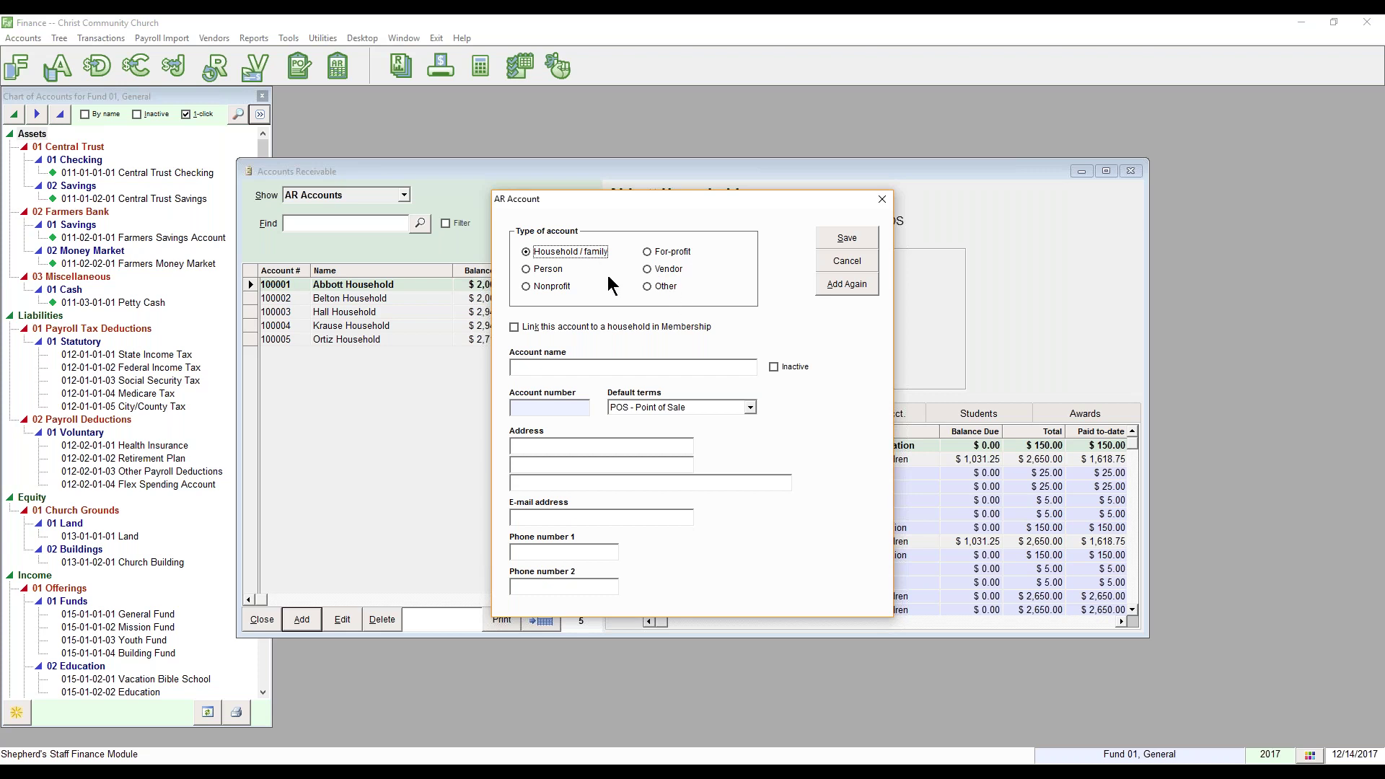
pyautogui.click(563, 325)
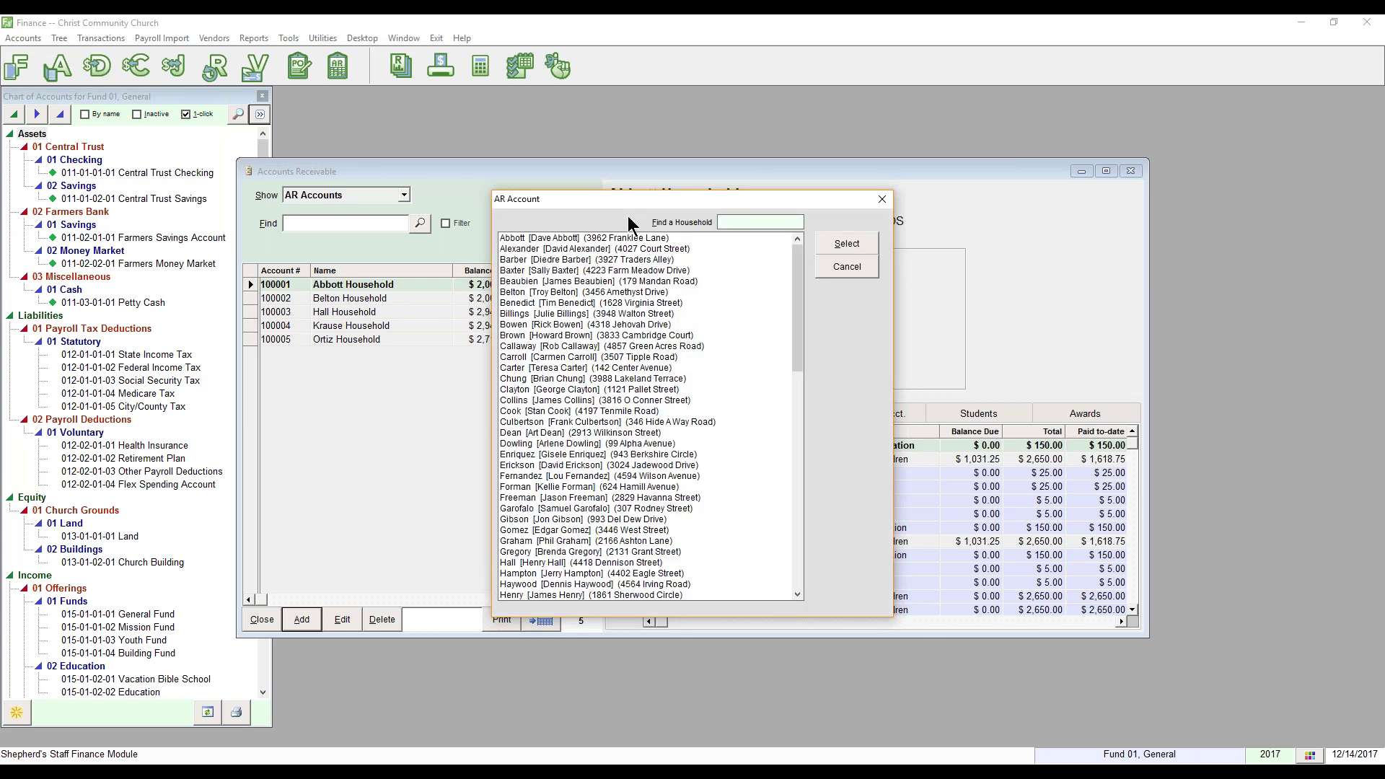
pyautogui.click(560, 269)
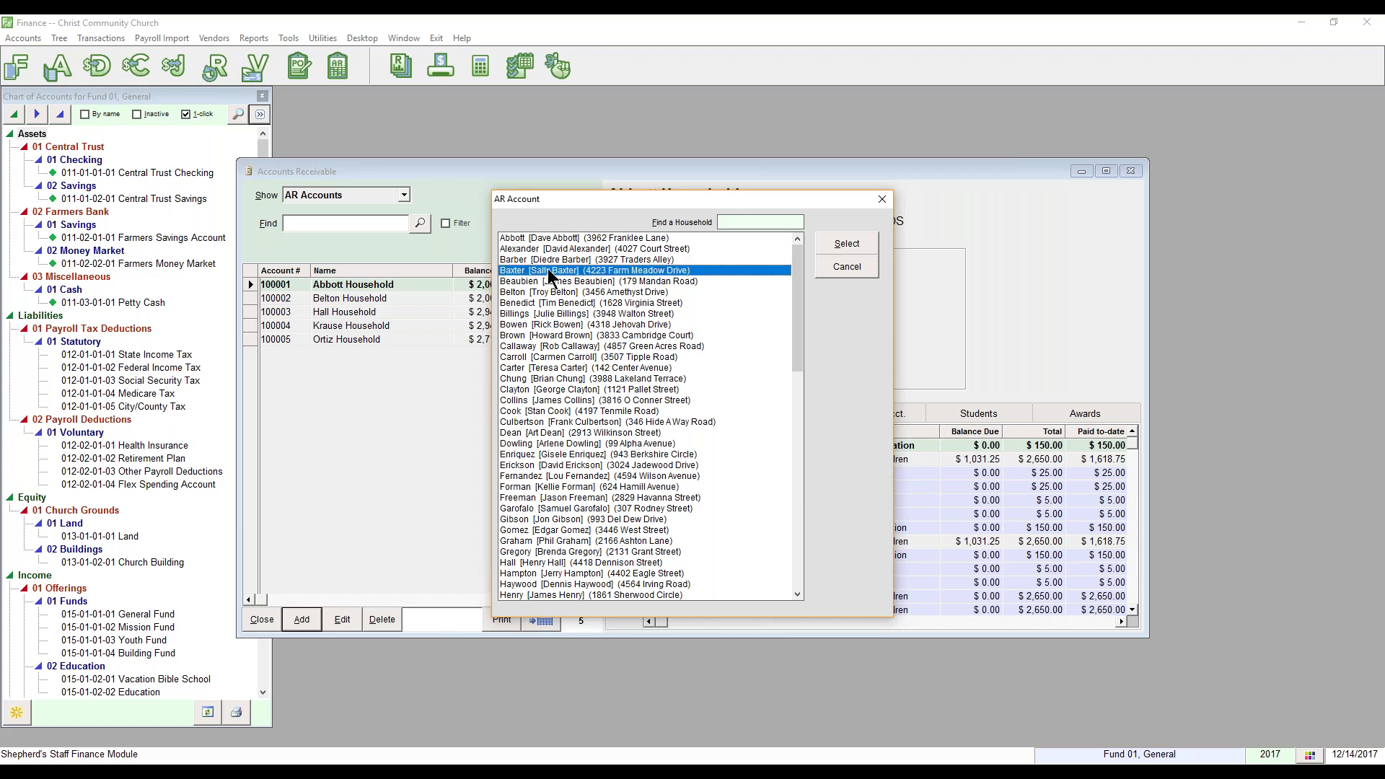
pyautogui.click(841, 245)
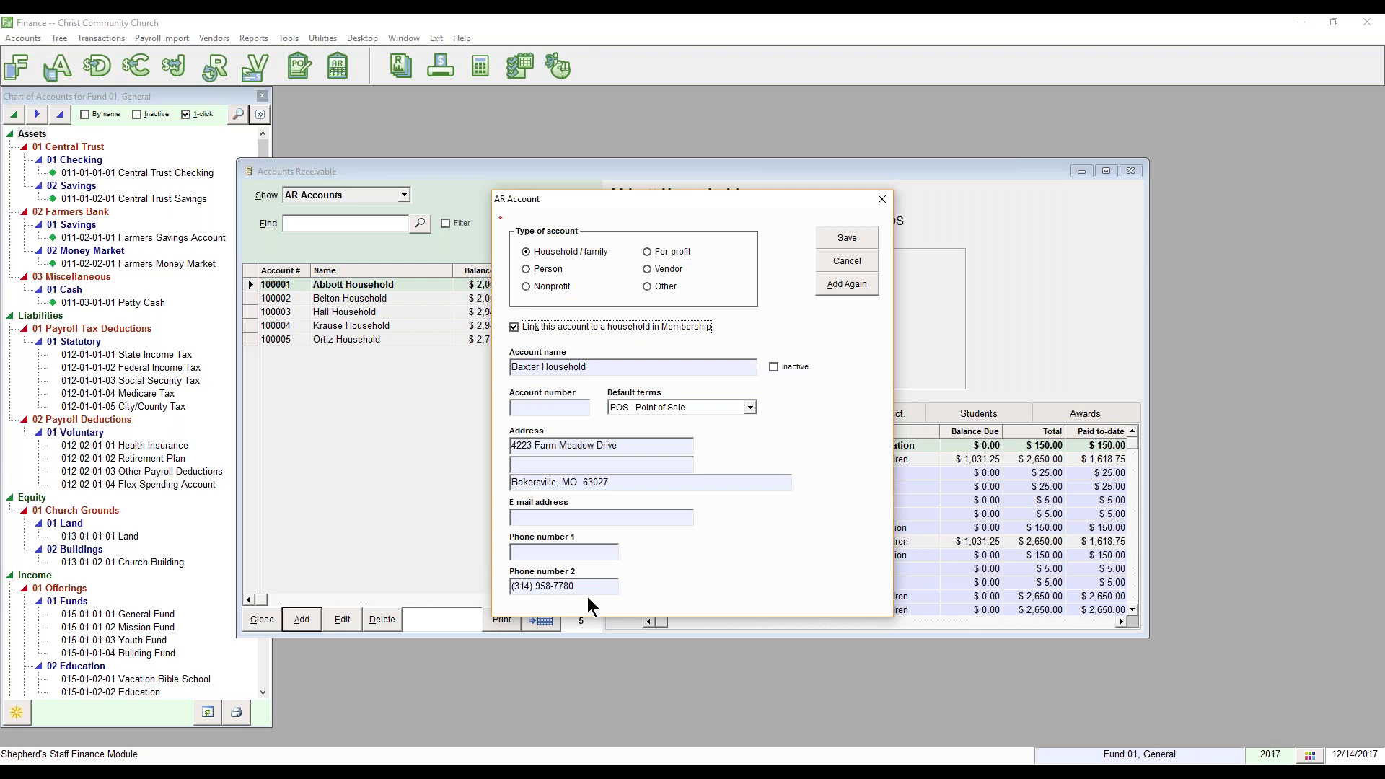
# Step: Set default terms to Plan 9/30 monthly payments and save the account
pyautogui.click(750, 408)
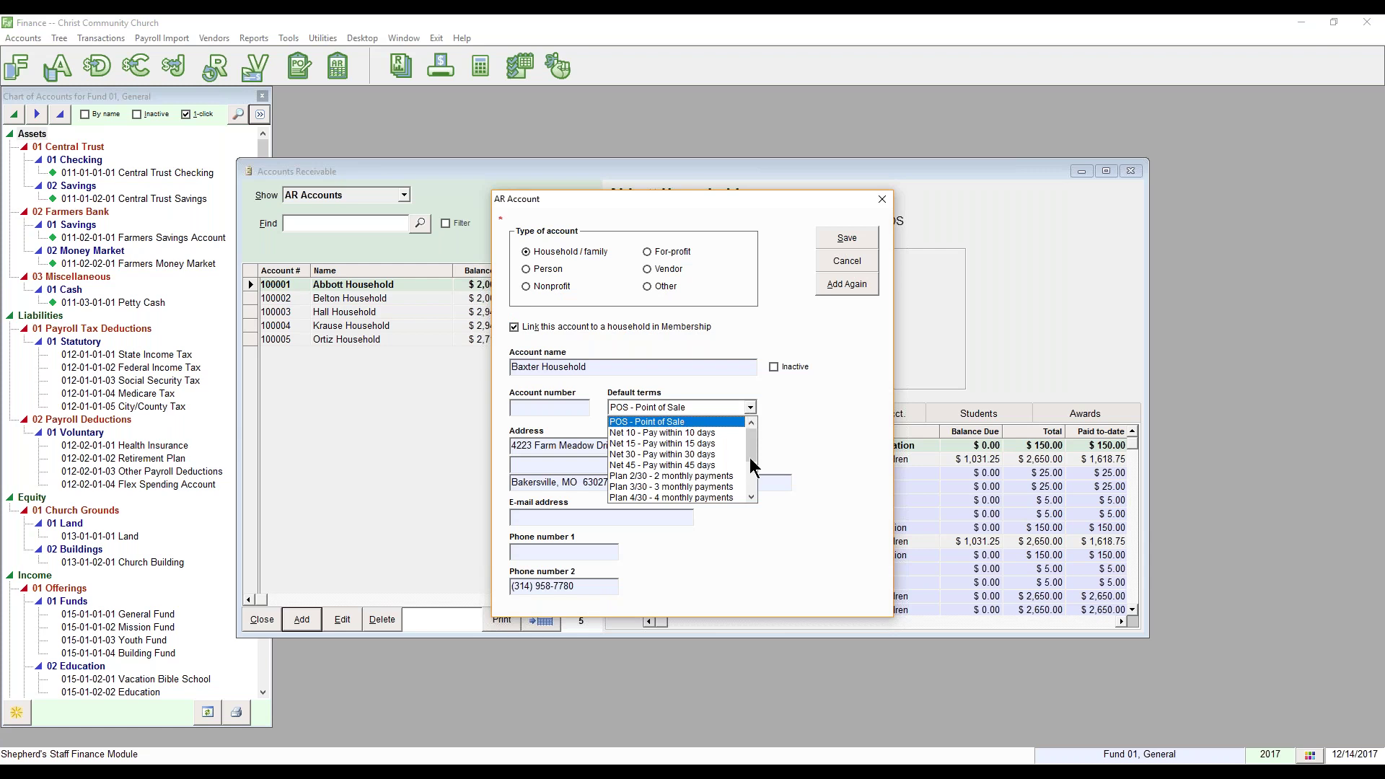
pyautogui.click(752, 492)
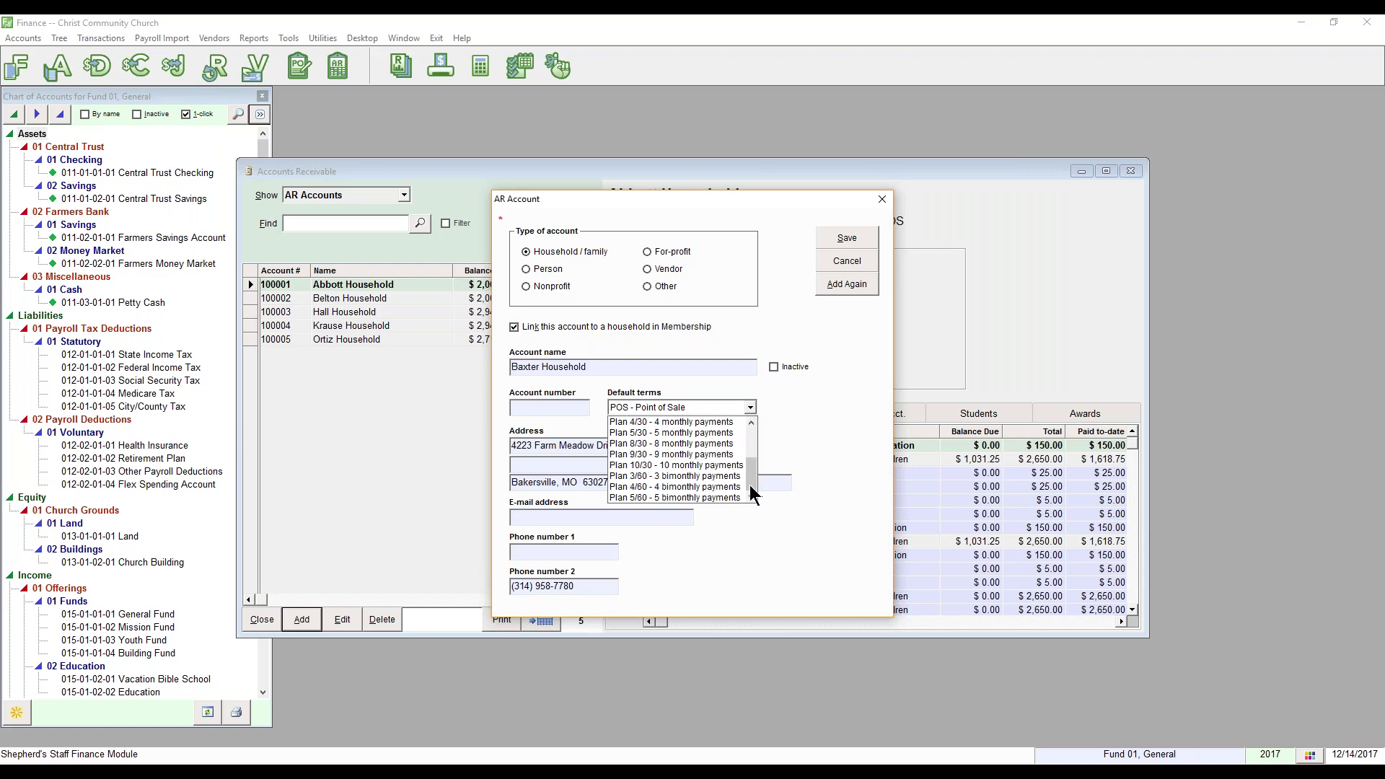
pyautogui.click(708, 456)
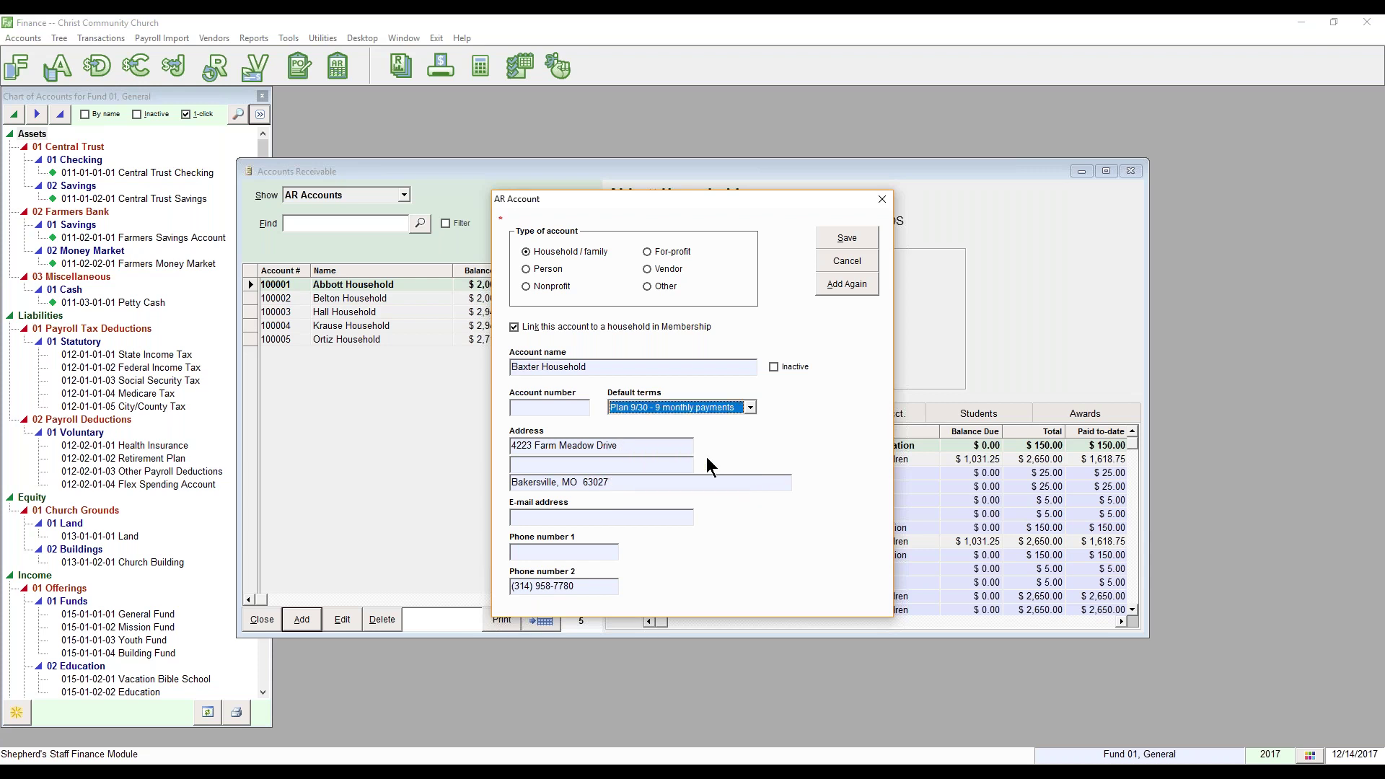
pyautogui.click(827, 235)
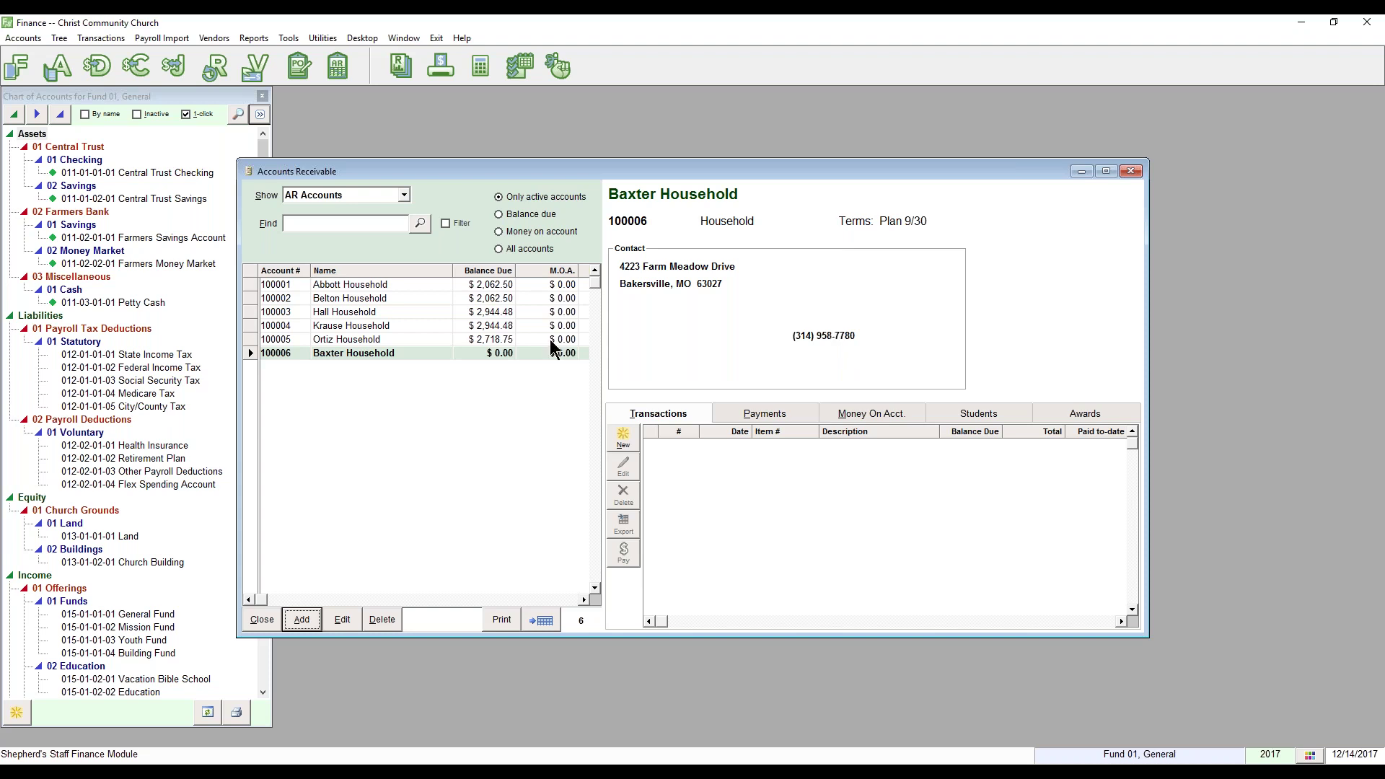
# Step: Select Baxter Household, show Transactions, and pick the existing Technology Fee charge
pyautogui.click(369, 353)
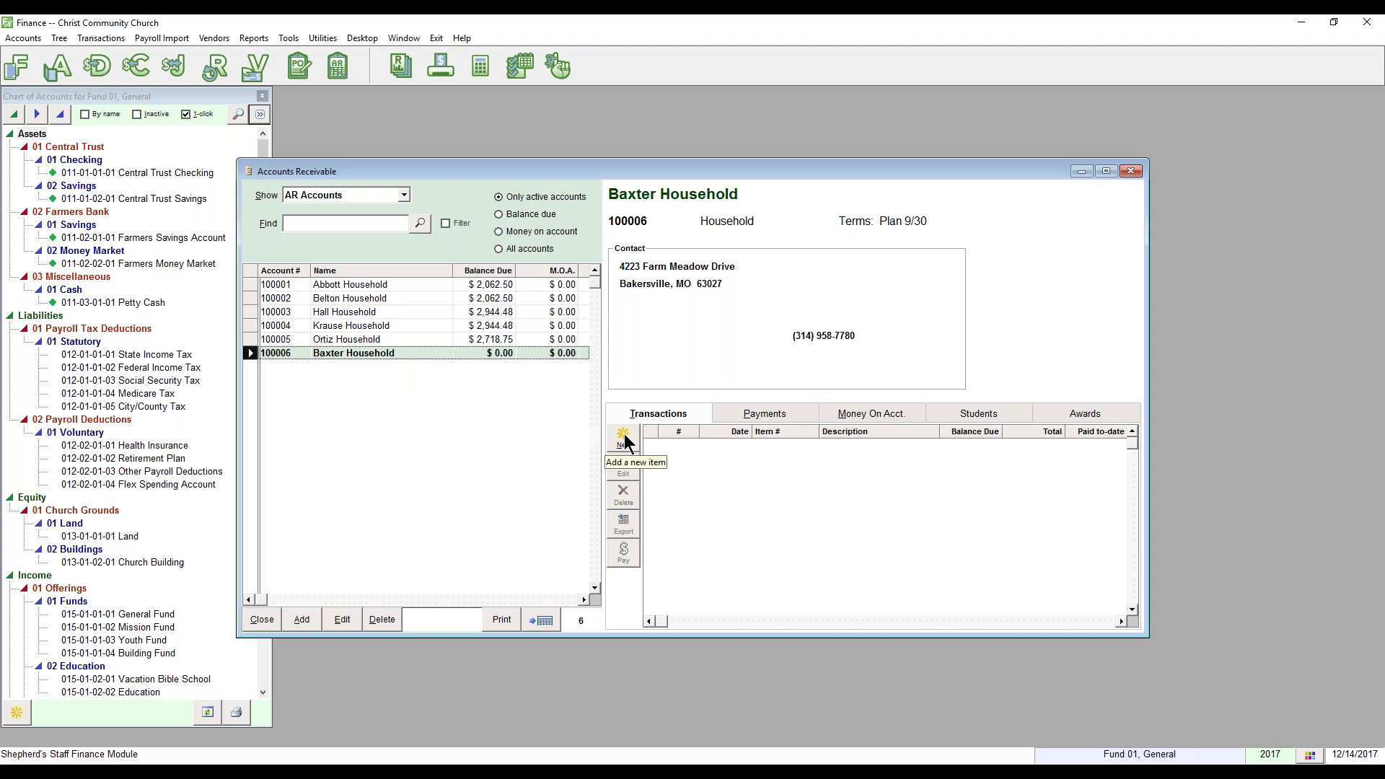
pyautogui.click(405, 196)
pyautogui.click(391, 237)
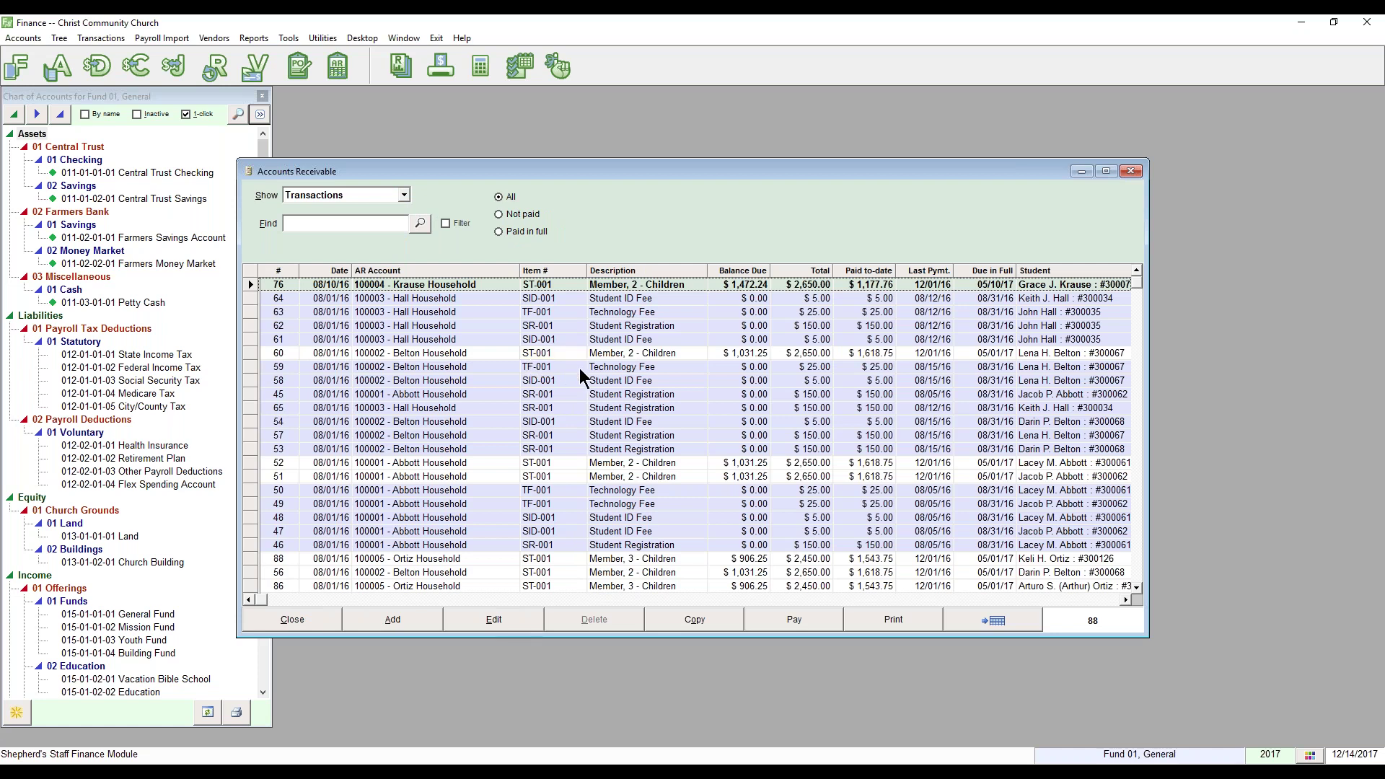
pyautogui.click(593, 313)
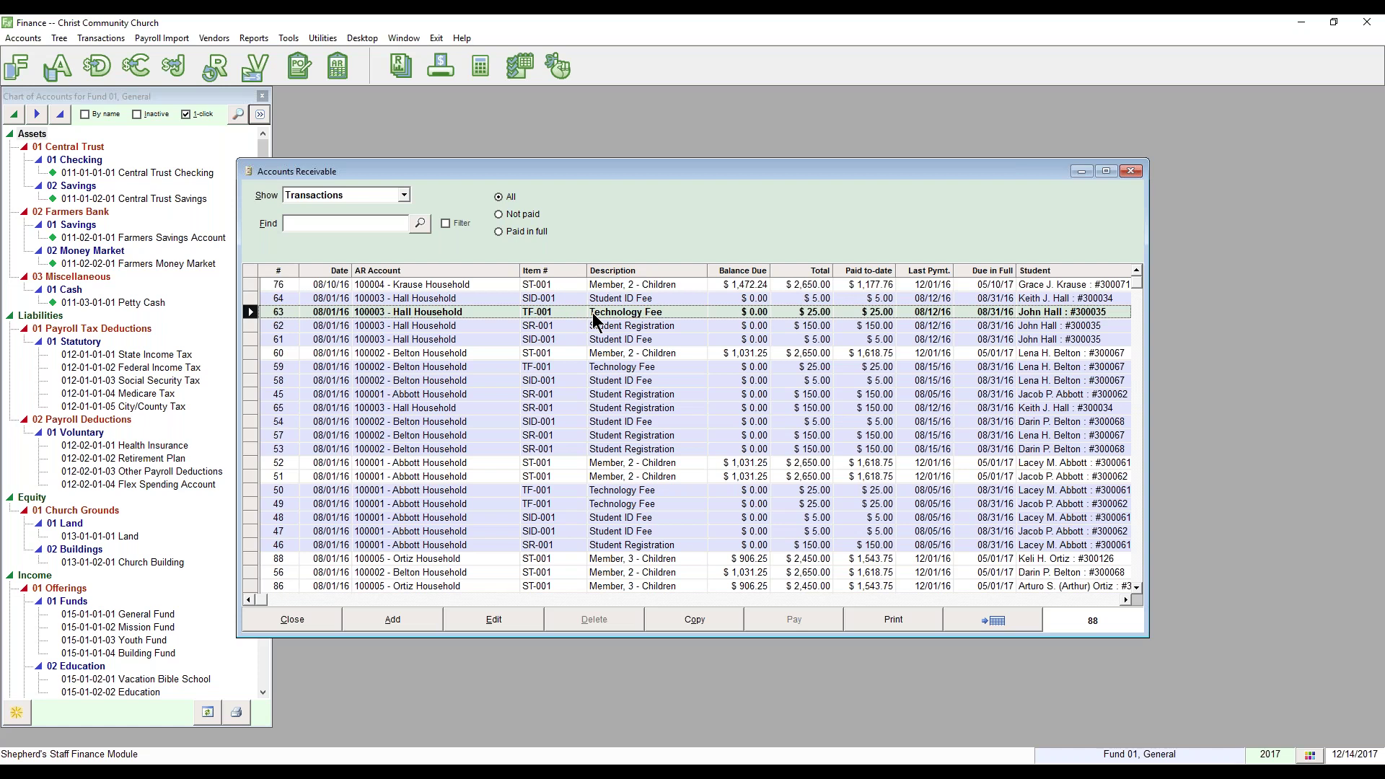
# Step: Duplicate the $25.00 Technology Fee as a Baxter Household charge for its student, and save
pyautogui.click(717, 625)
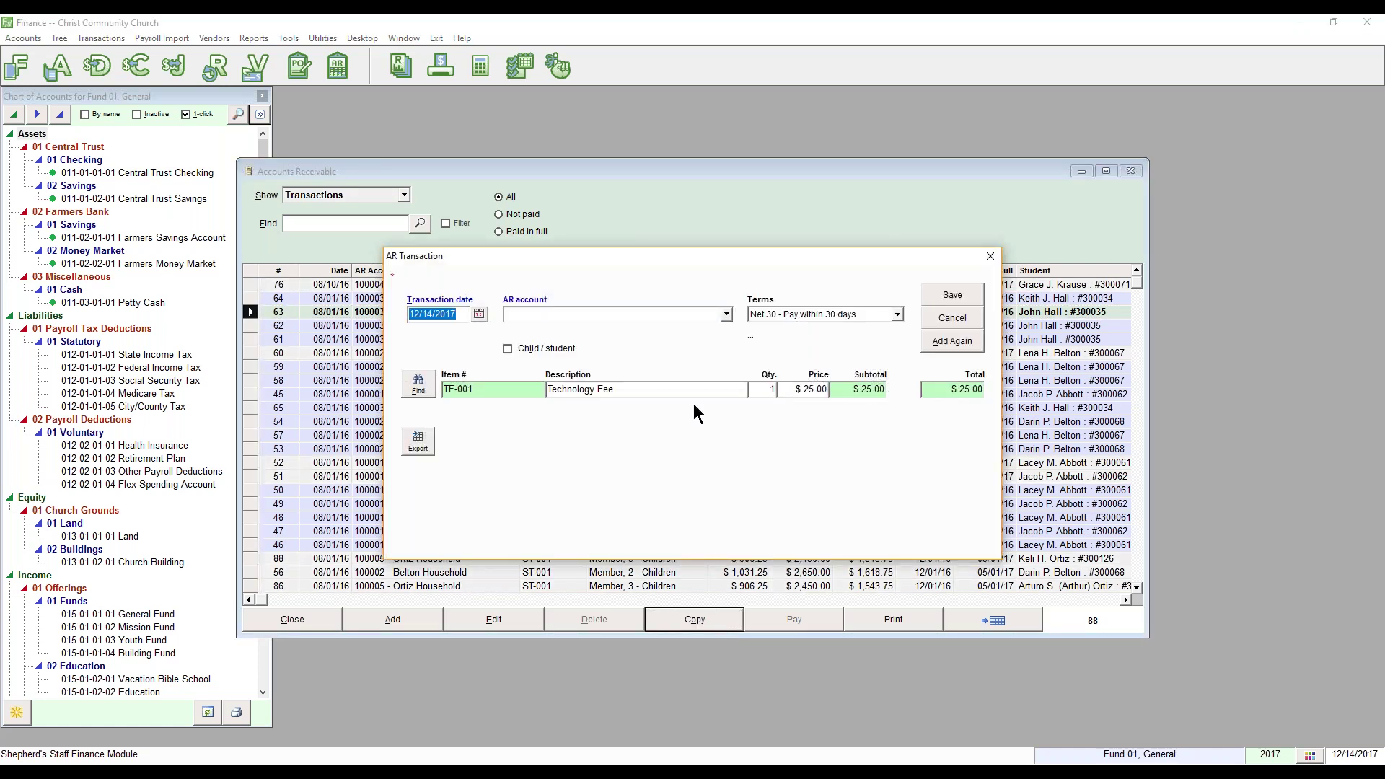
pyautogui.click(729, 314)
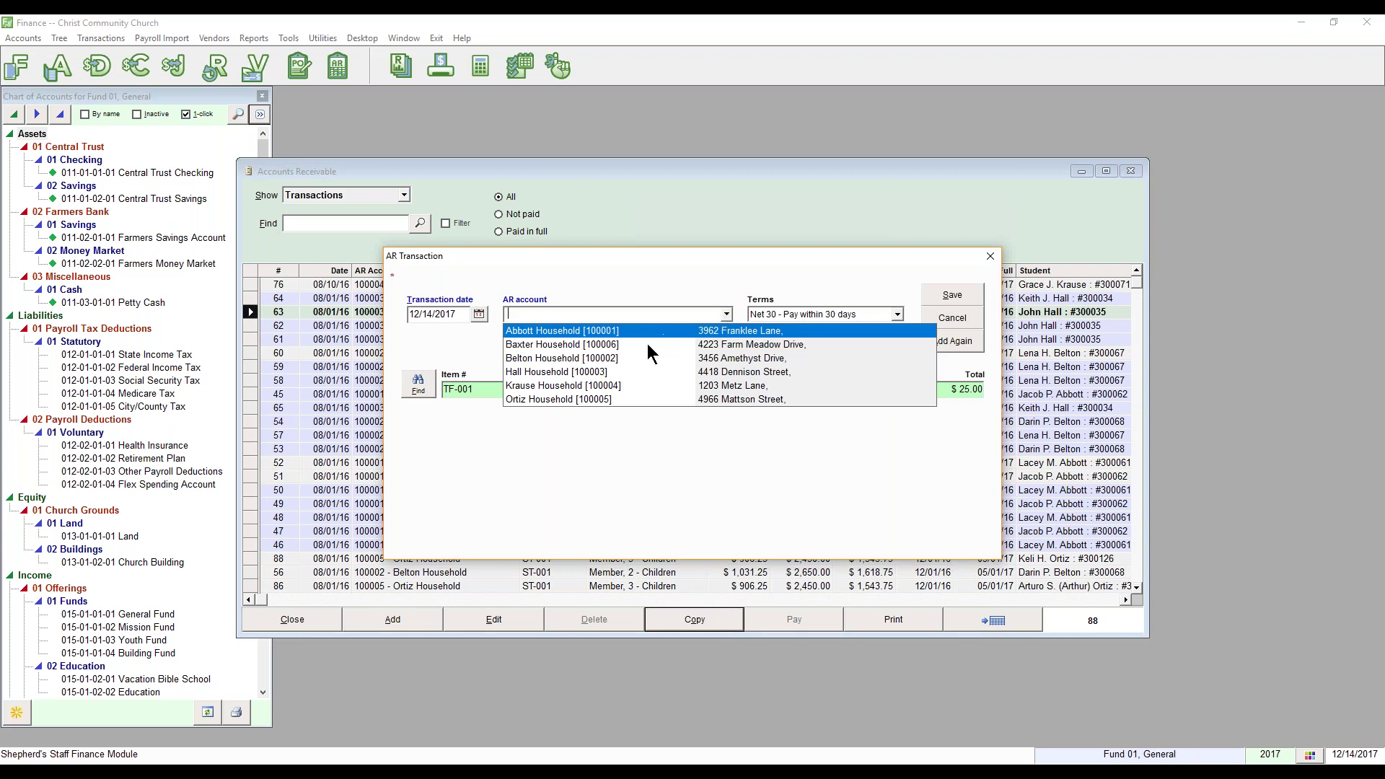
pyautogui.click(607, 344)
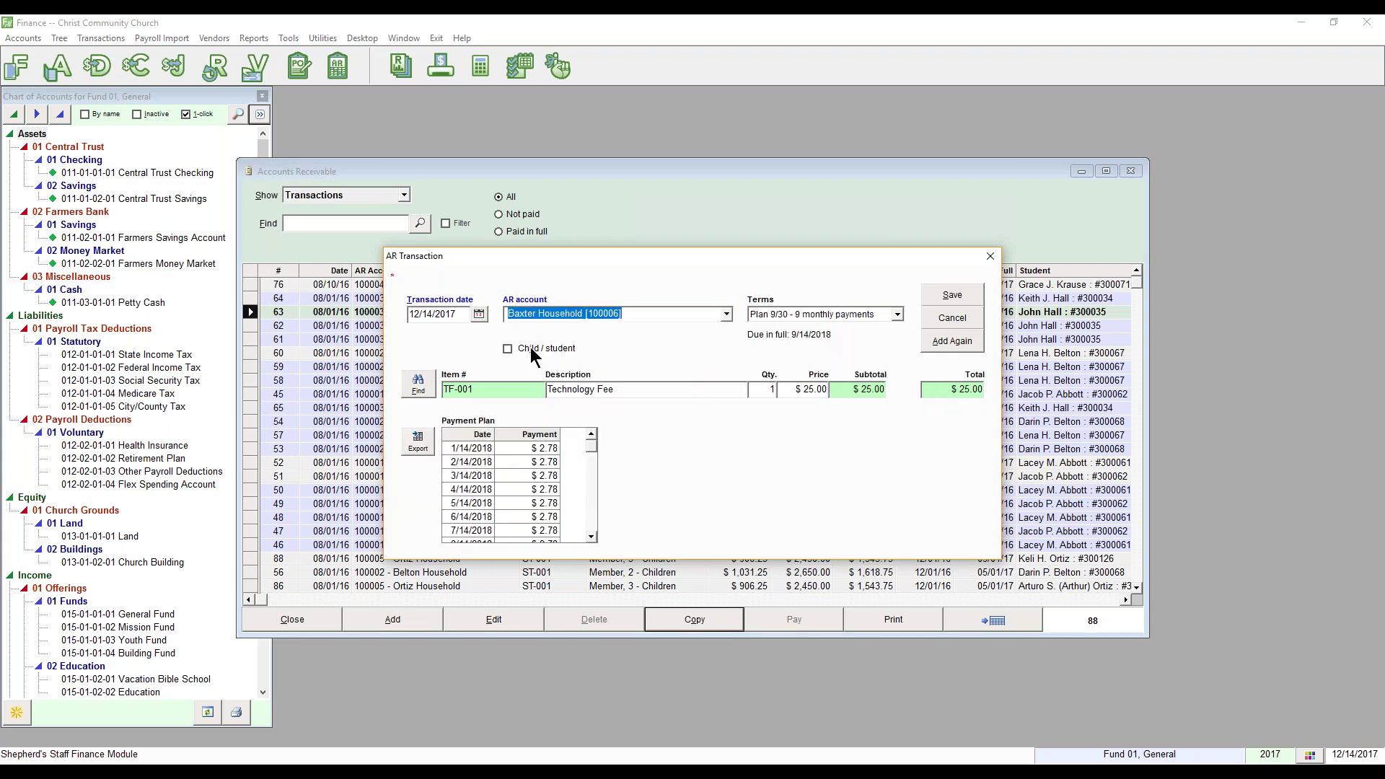
pyautogui.click(509, 349)
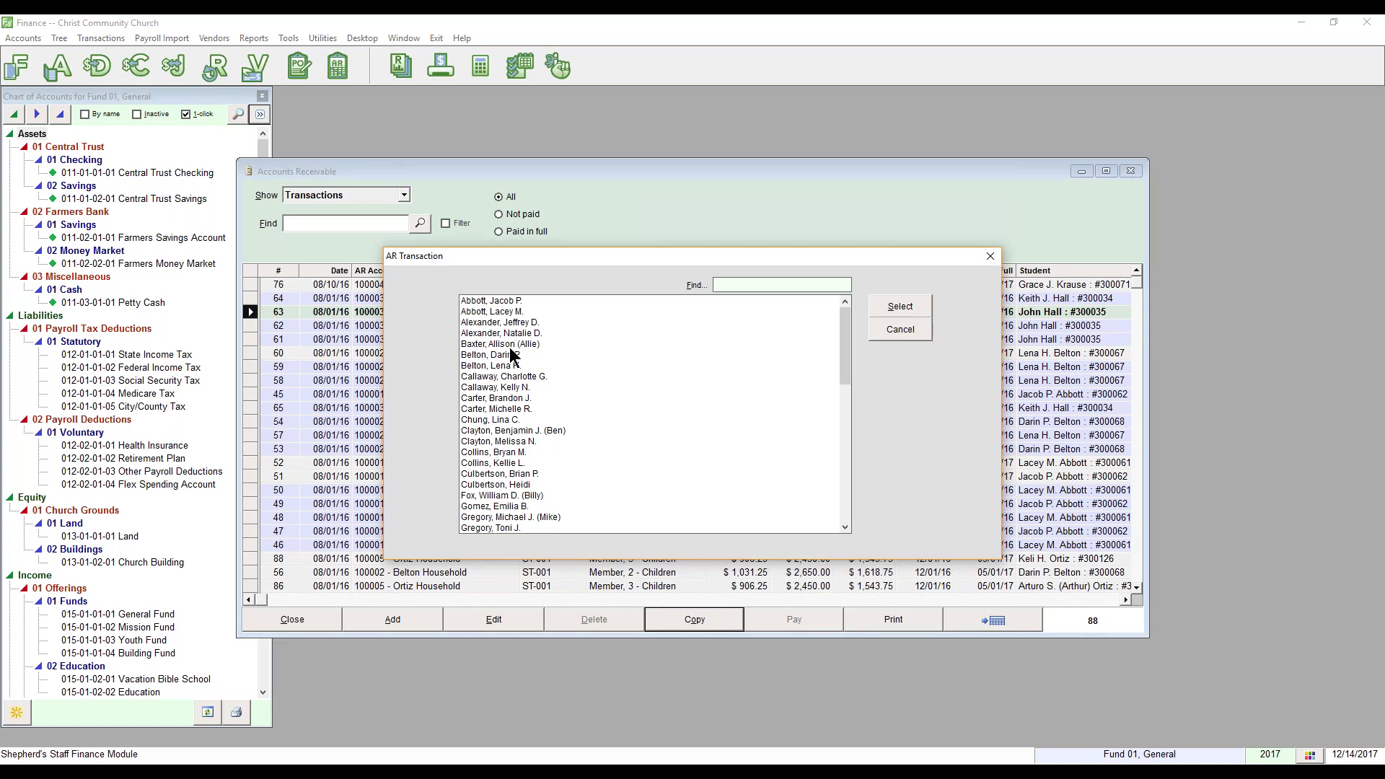
pyautogui.click(511, 346)
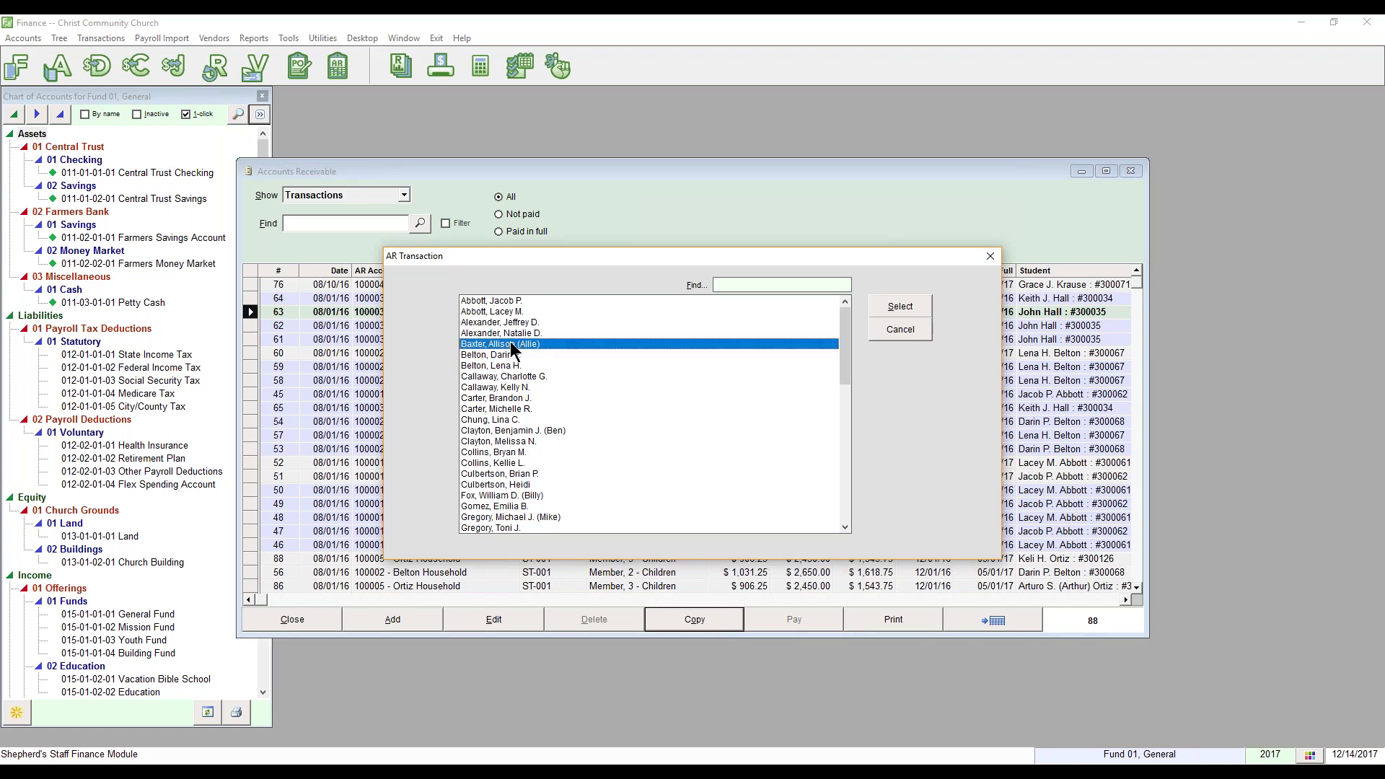
pyautogui.click(876, 301)
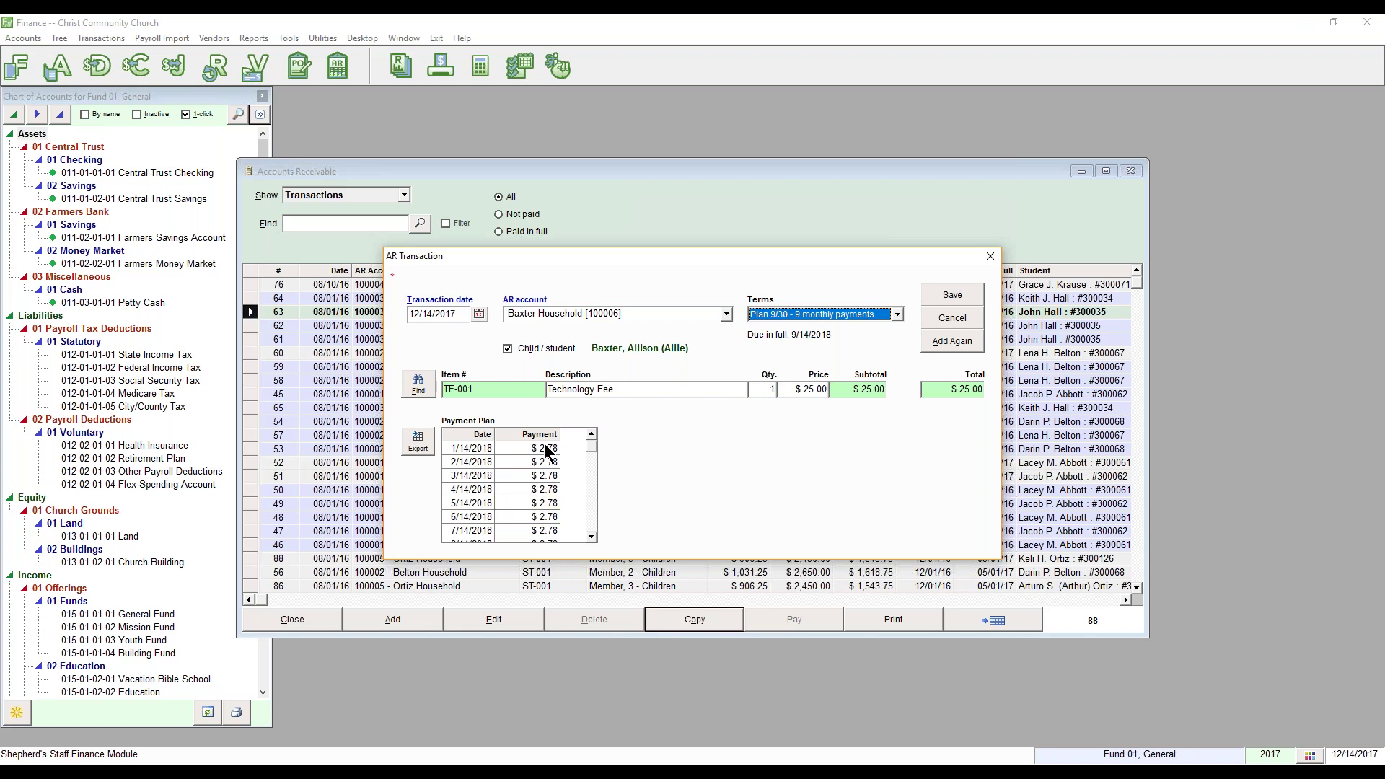
pyautogui.click(938, 295)
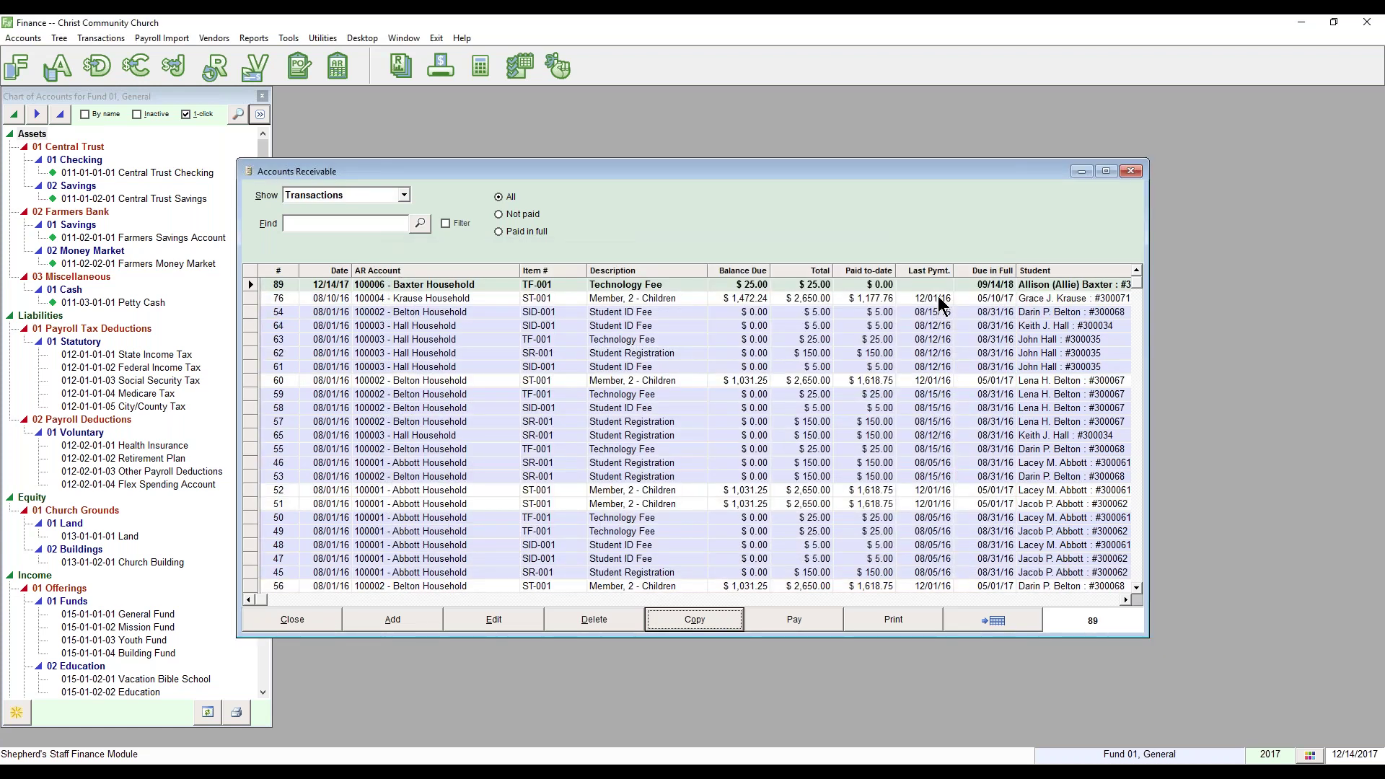
# Step: Show AR Accounts and view Baxter Household's details with its Technology Fee transaction selected
pyautogui.click(403, 195)
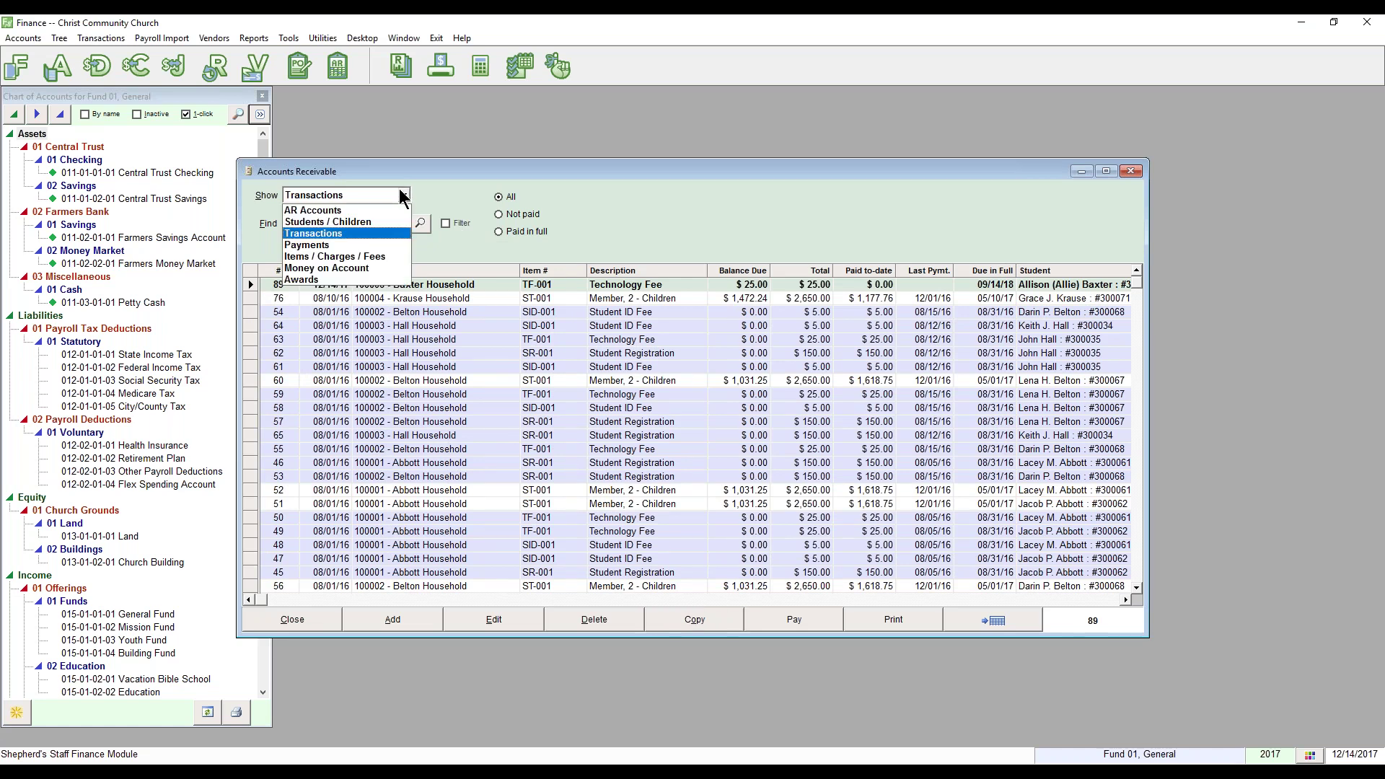
pyautogui.click(380, 210)
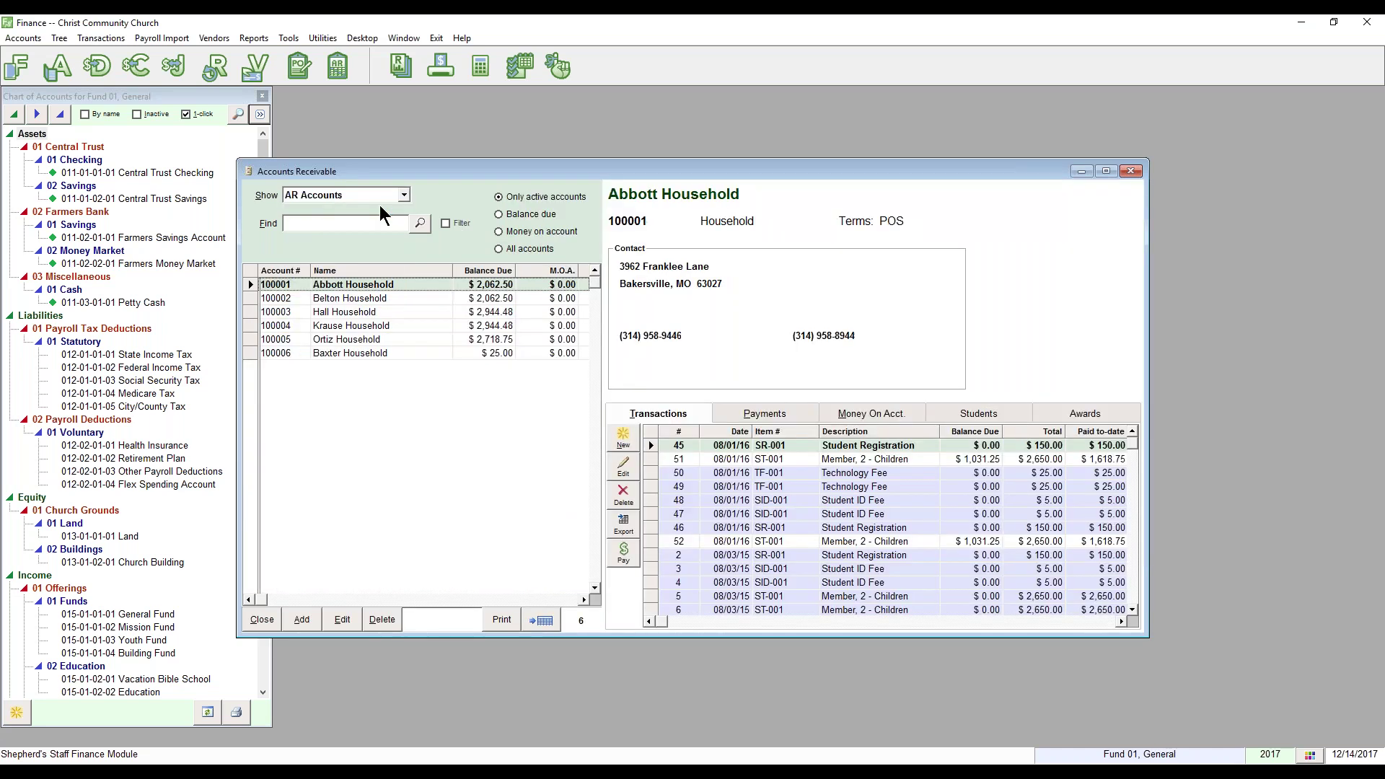
pyautogui.click(355, 353)
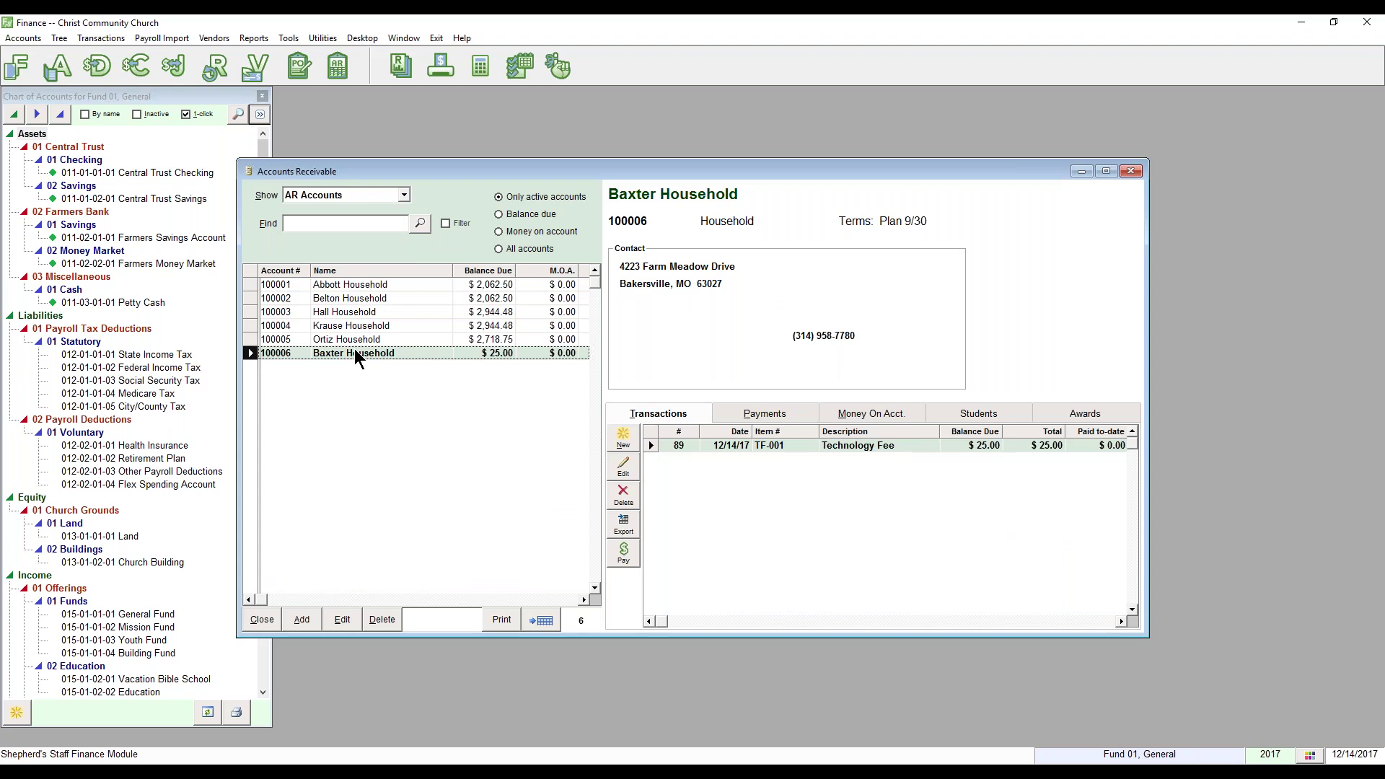
pyautogui.click(885, 446)
pyautogui.press('Return')
# Step: Choose to print Account Statements from the print options
pyautogui.click(499, 621)
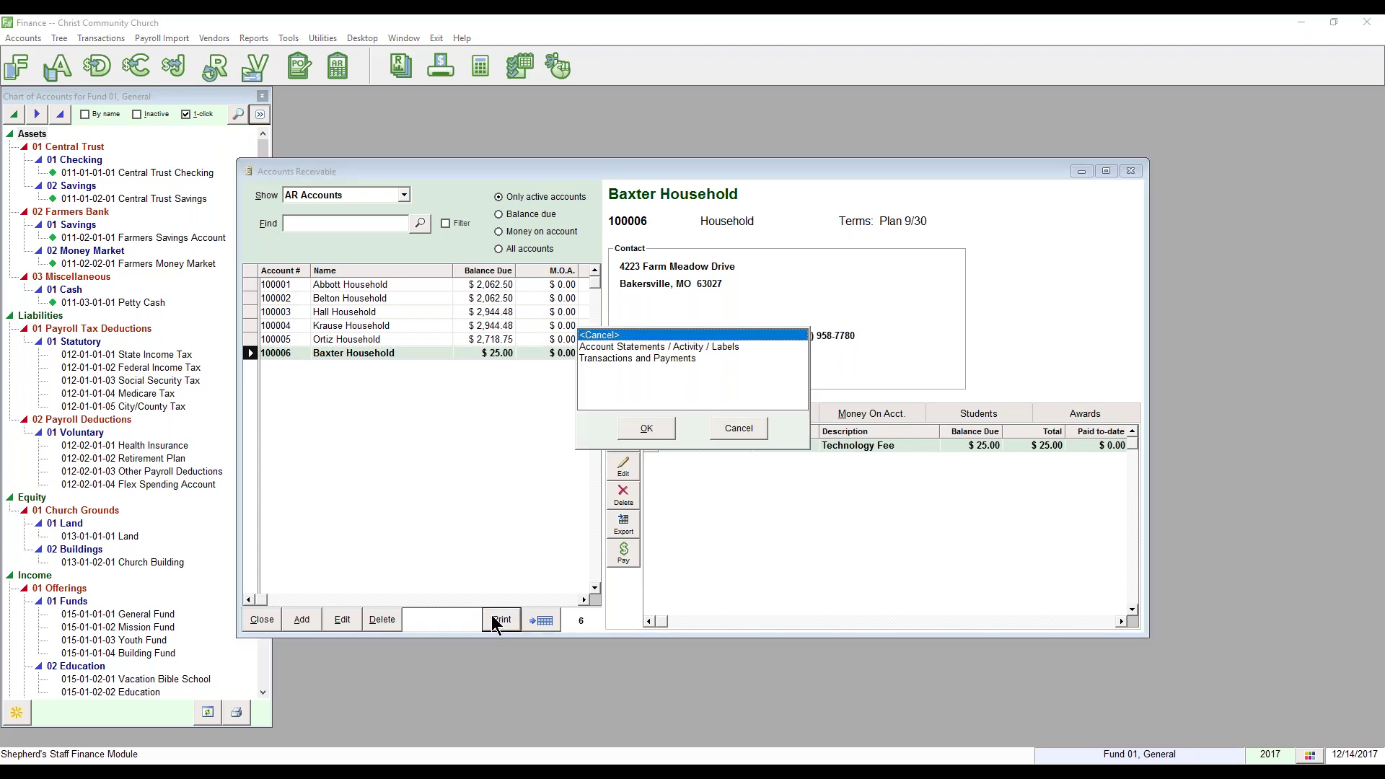
pyautogui.click(650, 347)
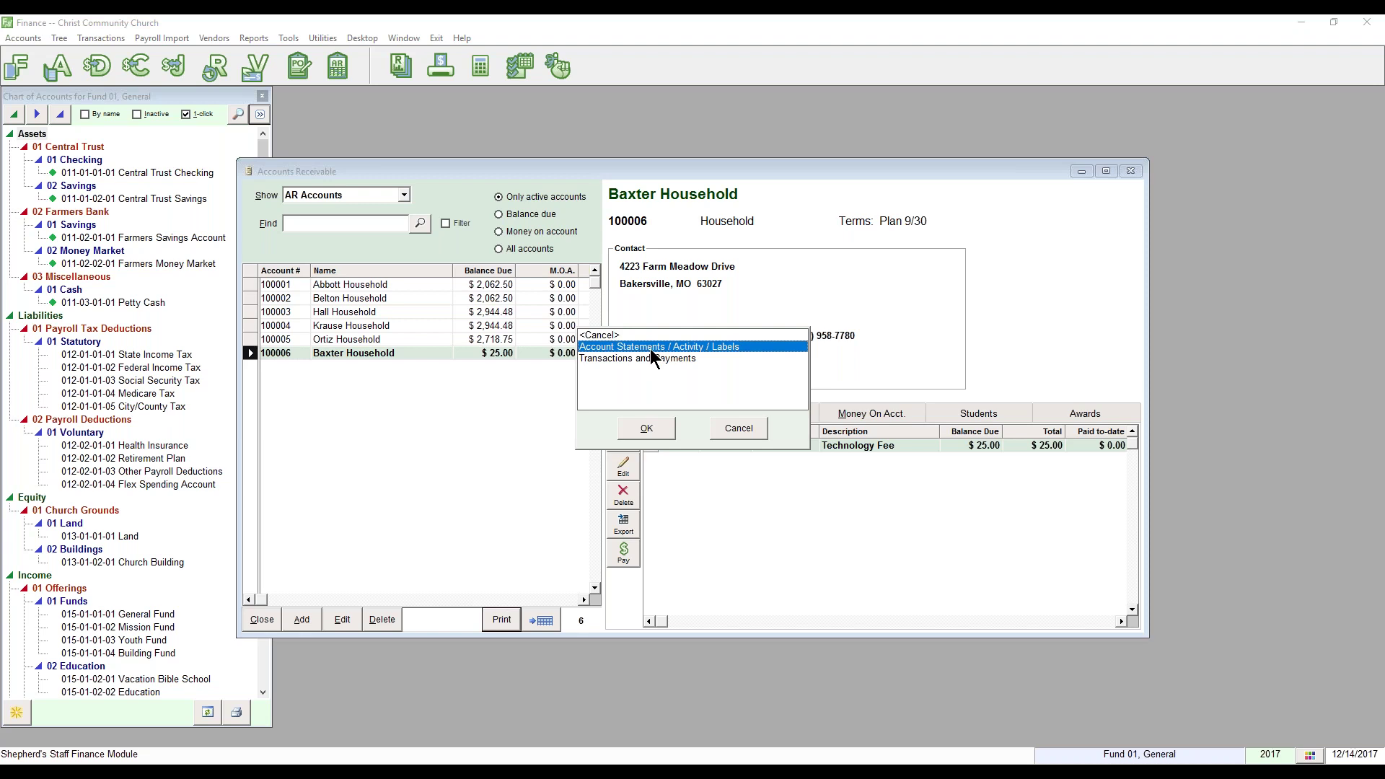
pyautogui.click(647, 430)
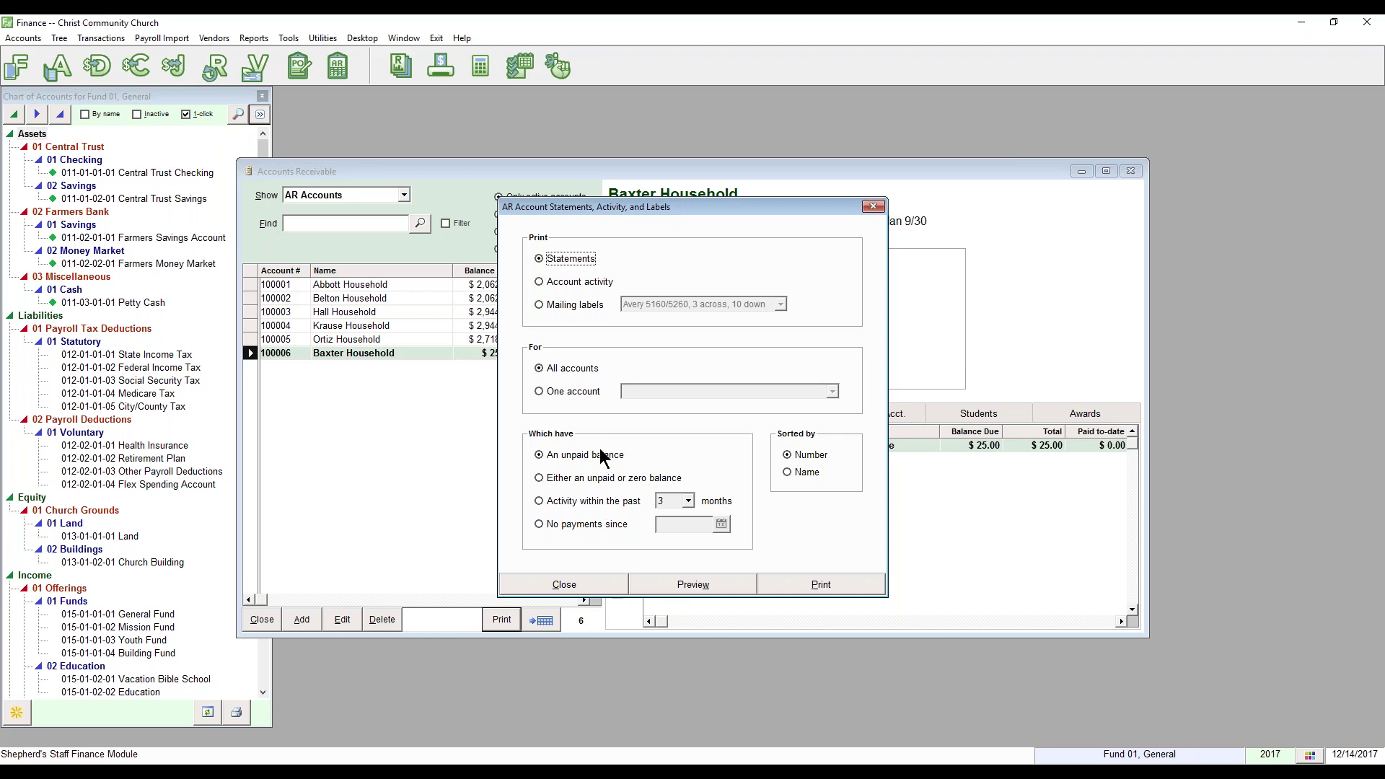
# Step: Preview the unpaid-balance statements and page through to the Hall Household statement
pyautogui.click(695, 586)
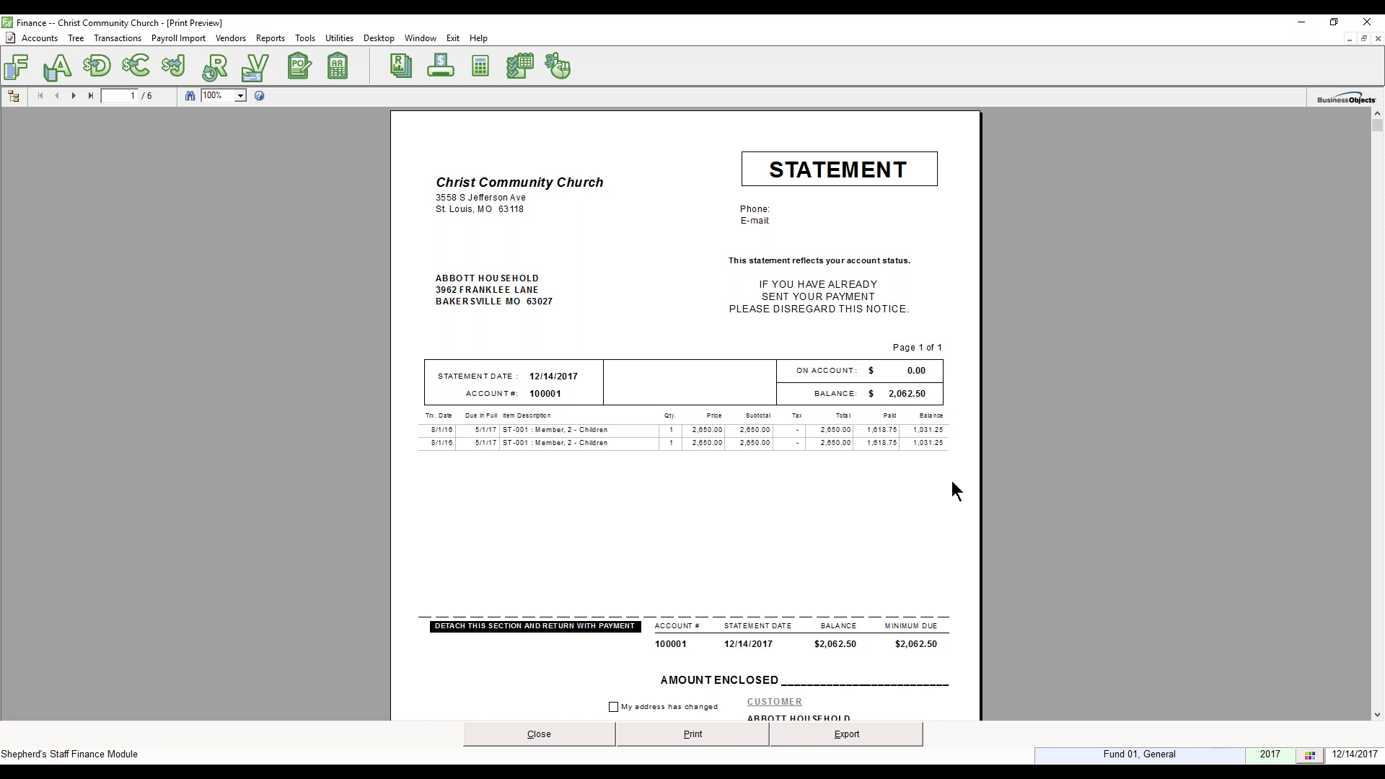
pyautogui.scroll(-2, 932, 612)
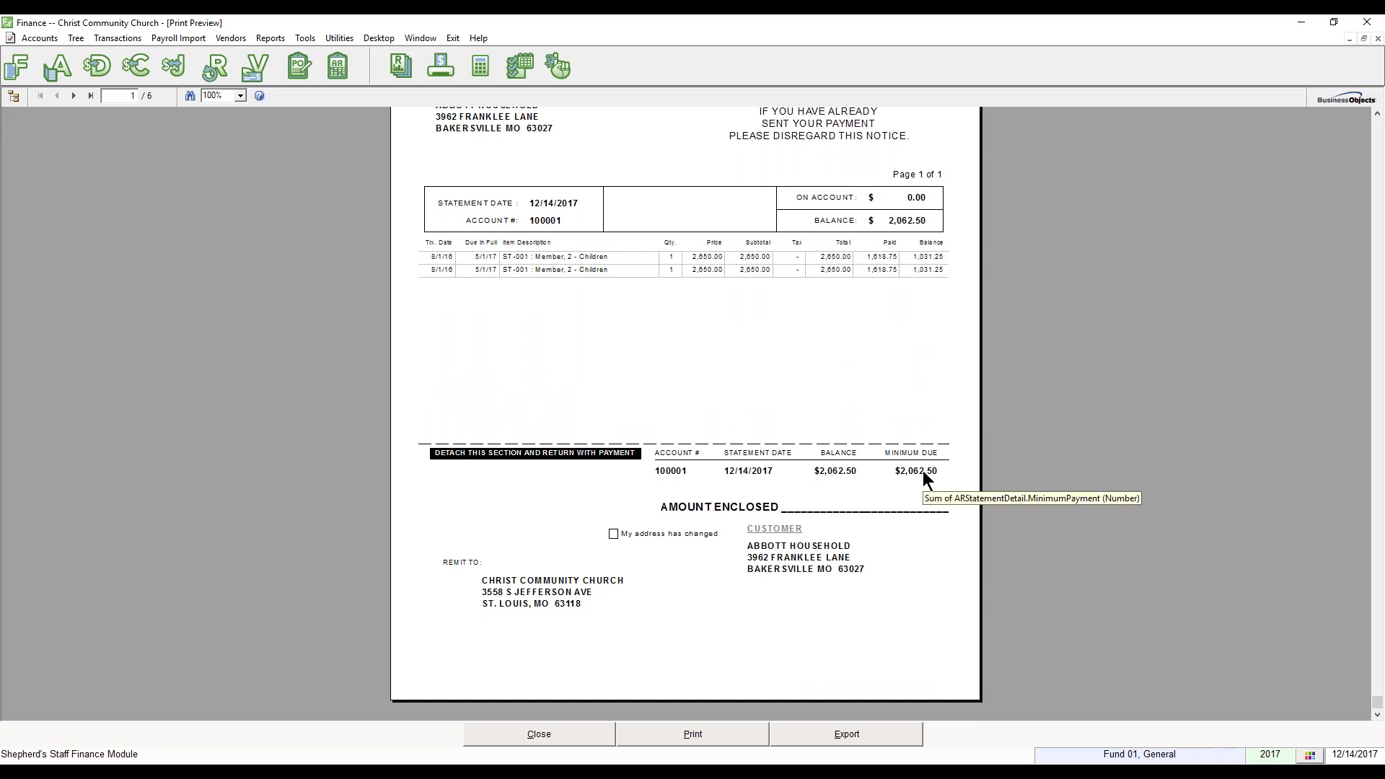
pyautogui.click(73, 96)
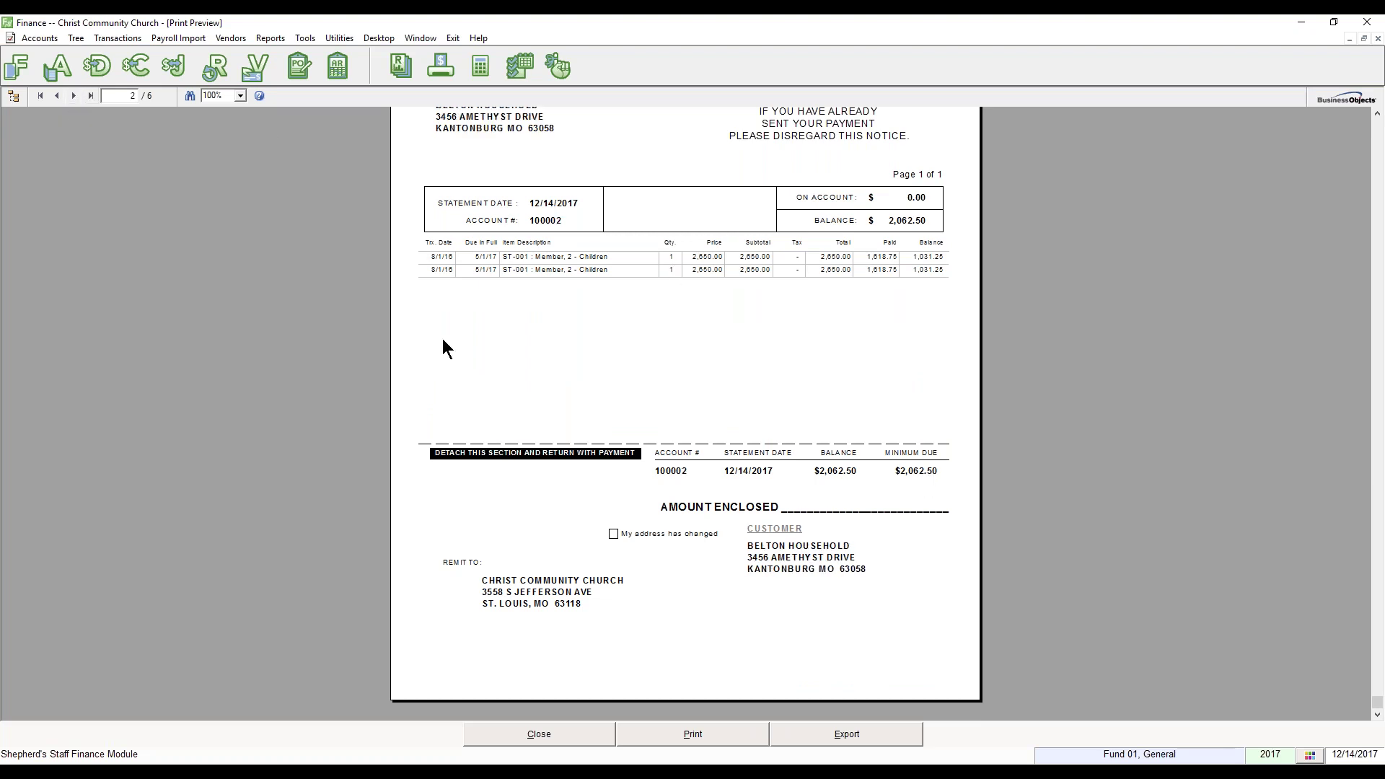
pyautogui.scroll(3, 443, 341)
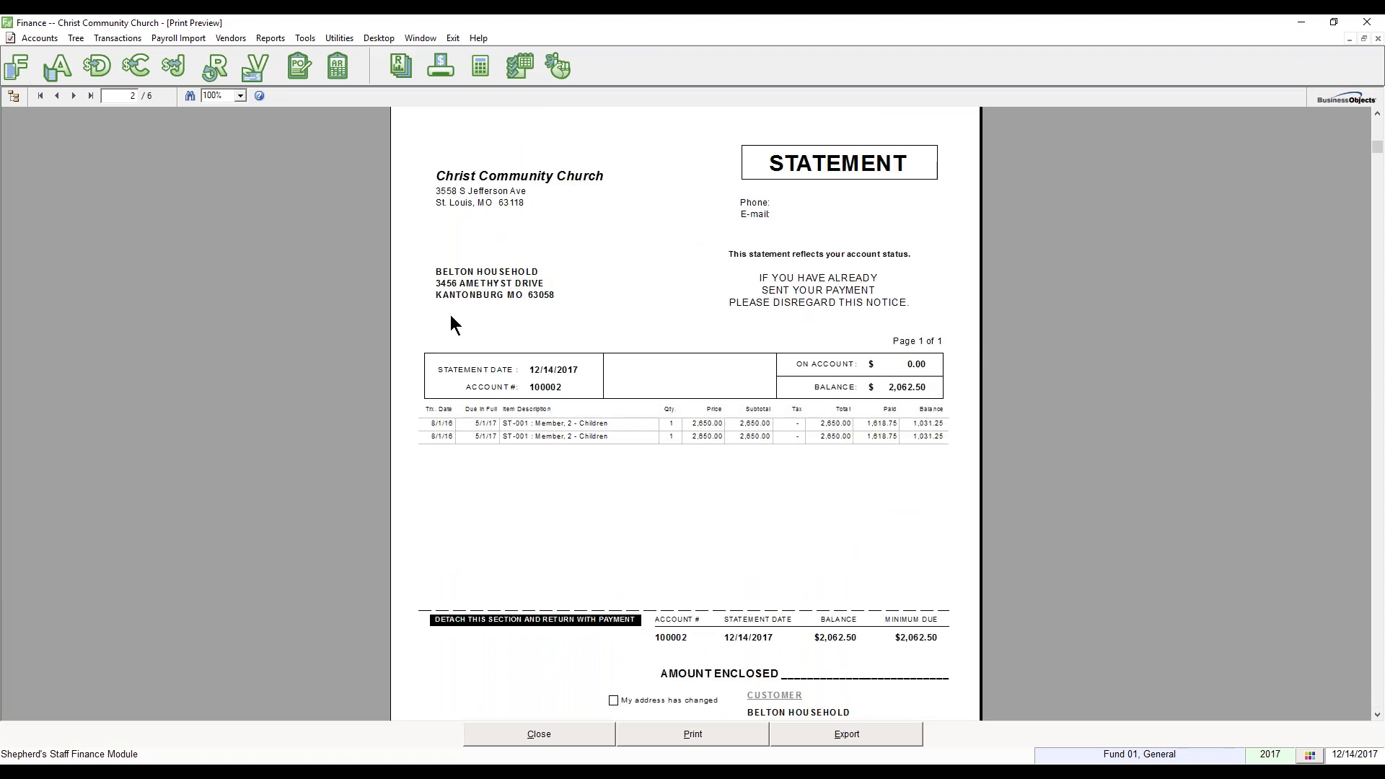
pyautogui.click(73, 96)
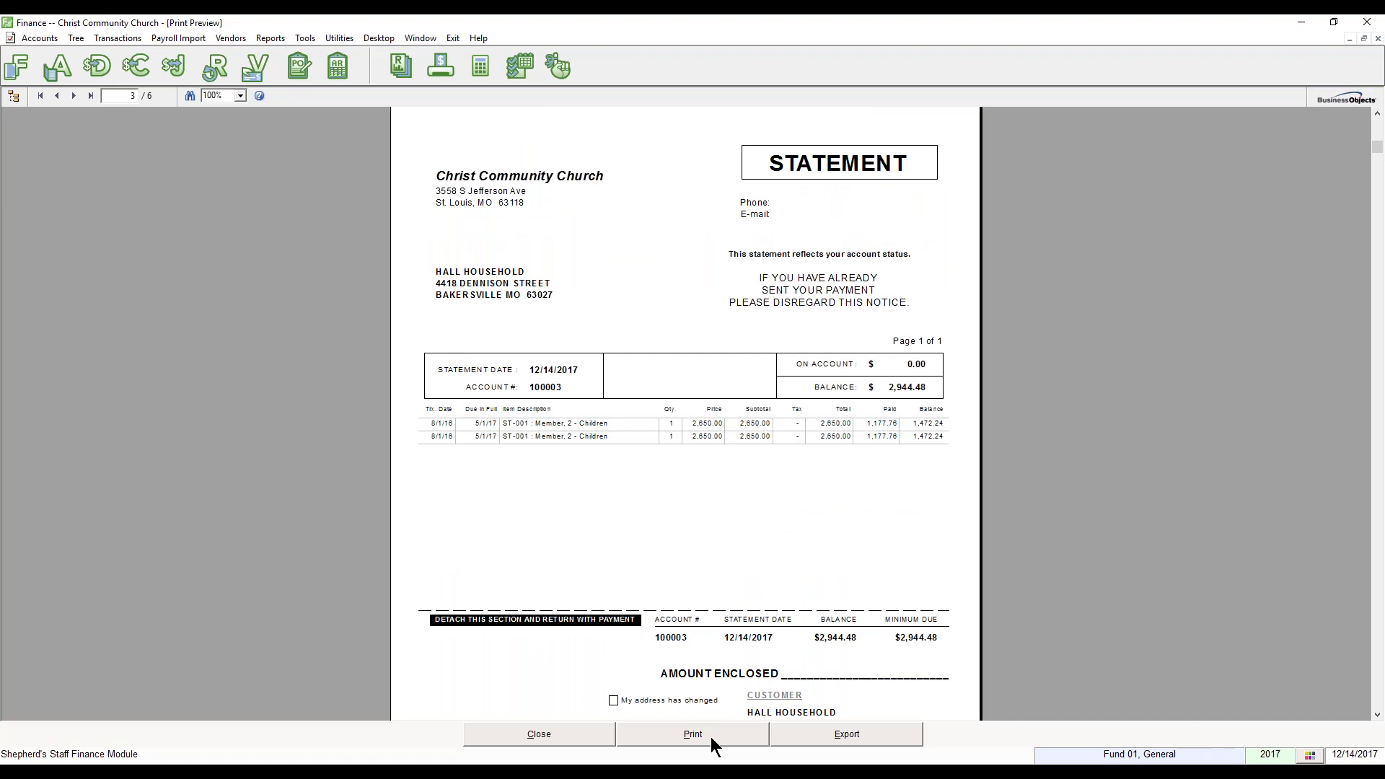
# Step: Close the preview and statements dialog, then reselect Baxter Household
pyautogui.click(564, 733)
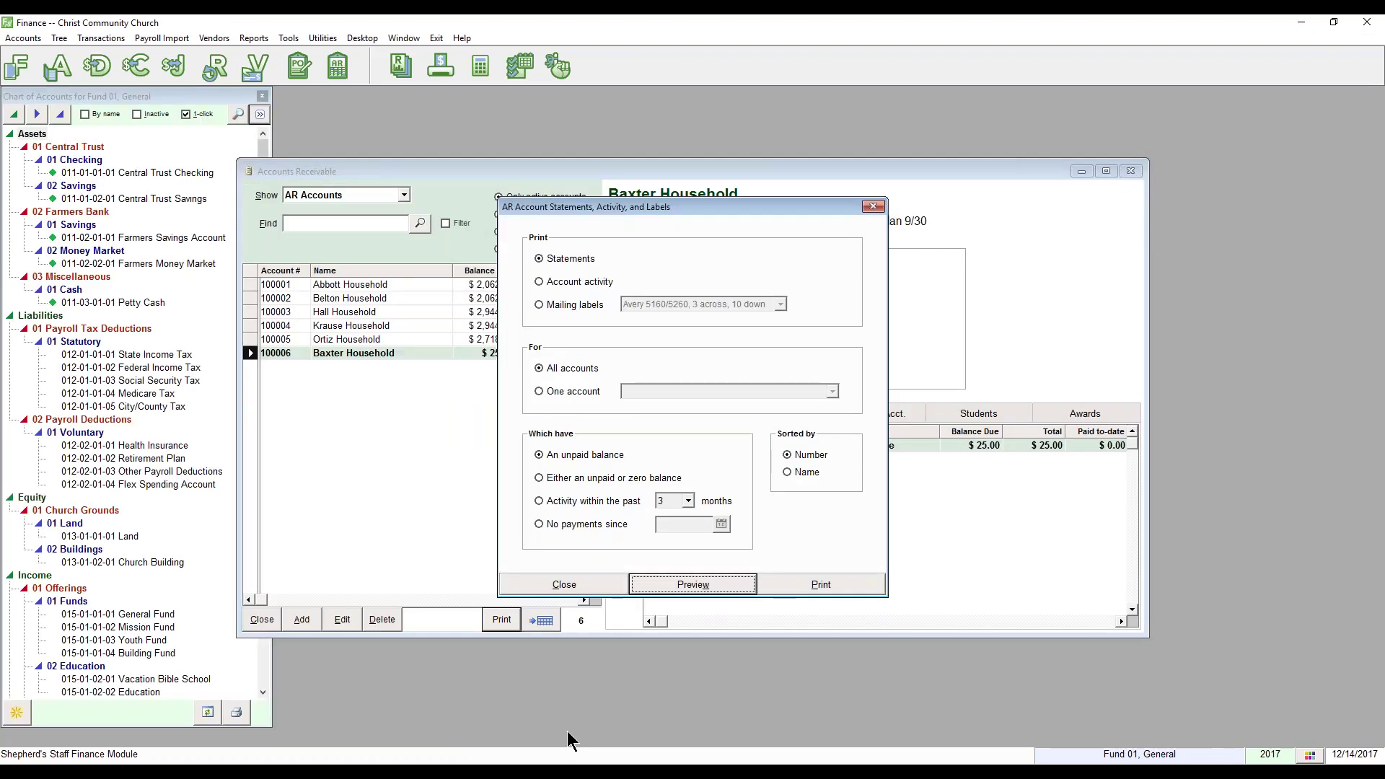
pyautogui.click(594, 585)
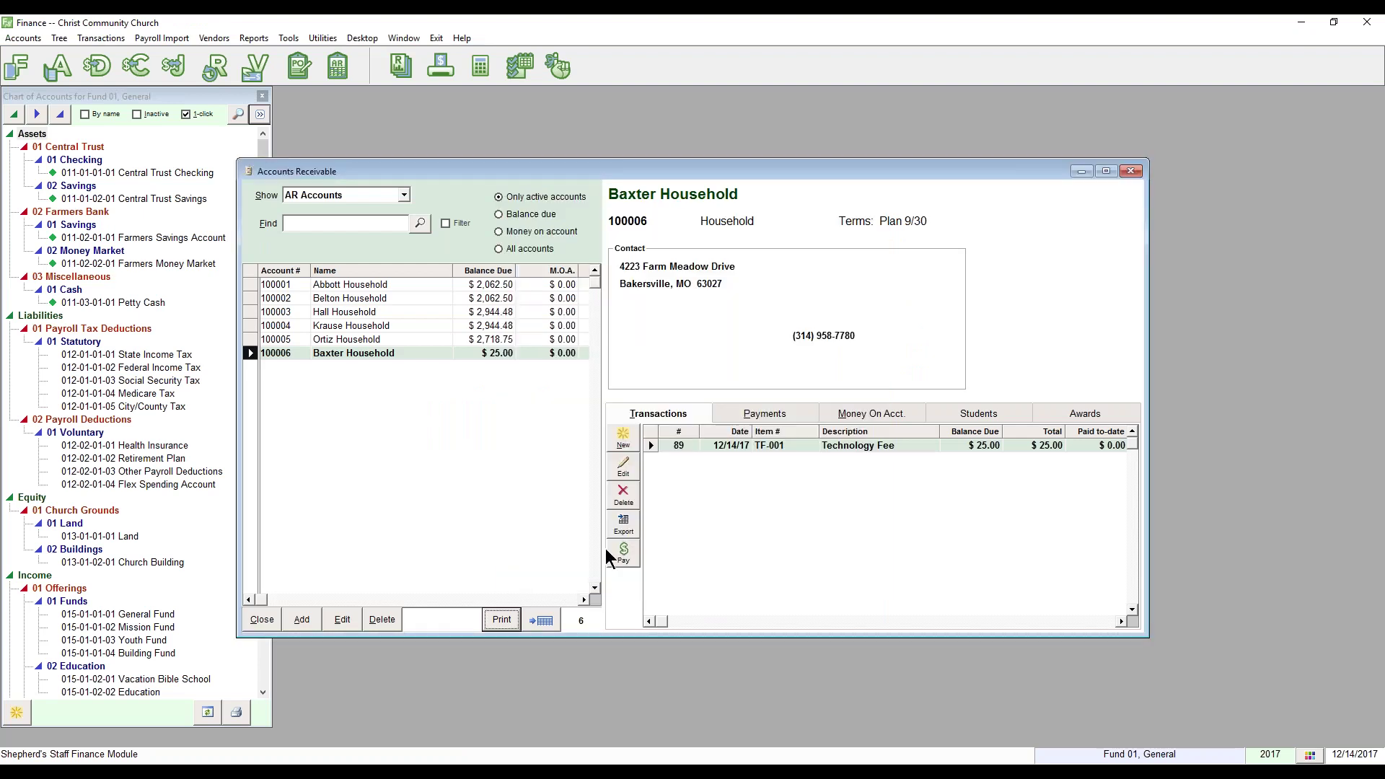
pyautogui.click(398, 352)
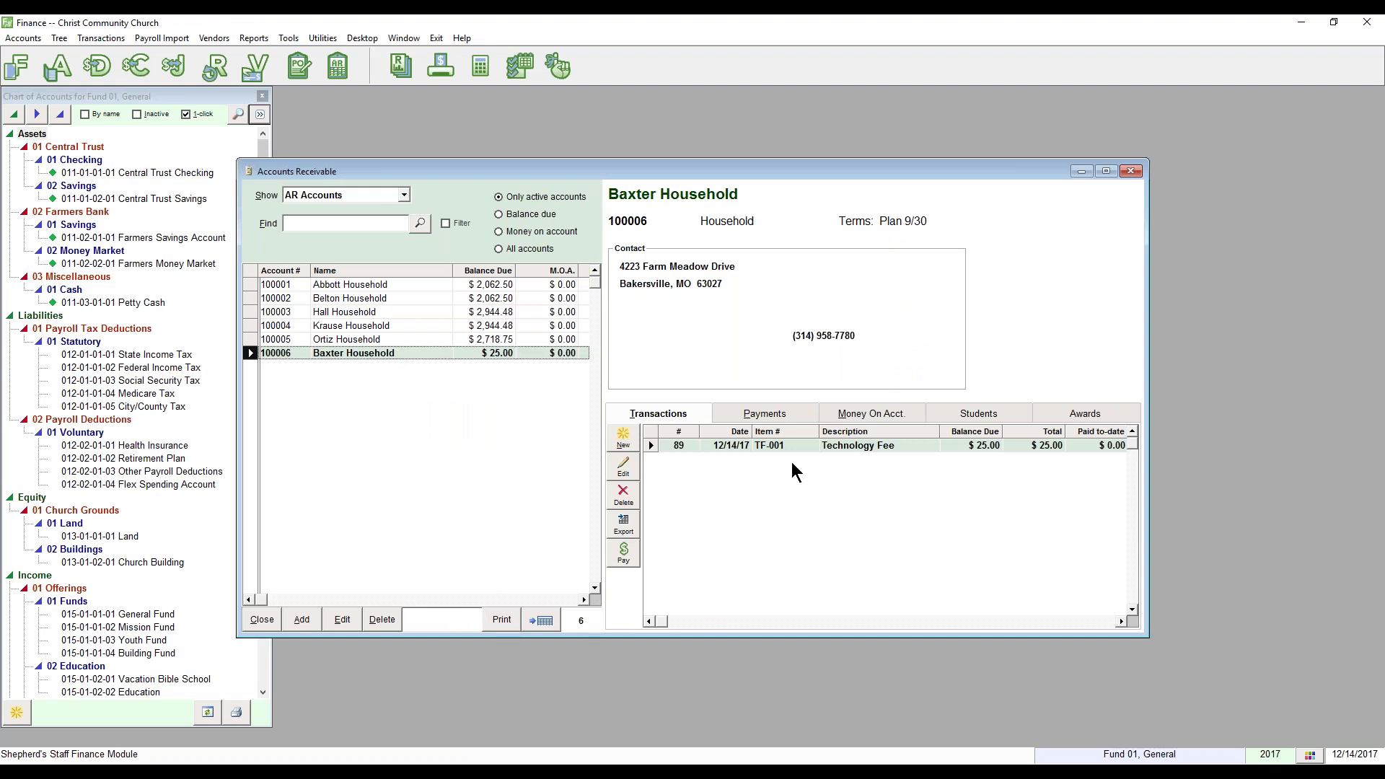
# Step: Start a check payment on the Technology Fee with Document # 1234
pyautogui.click(751, 445)
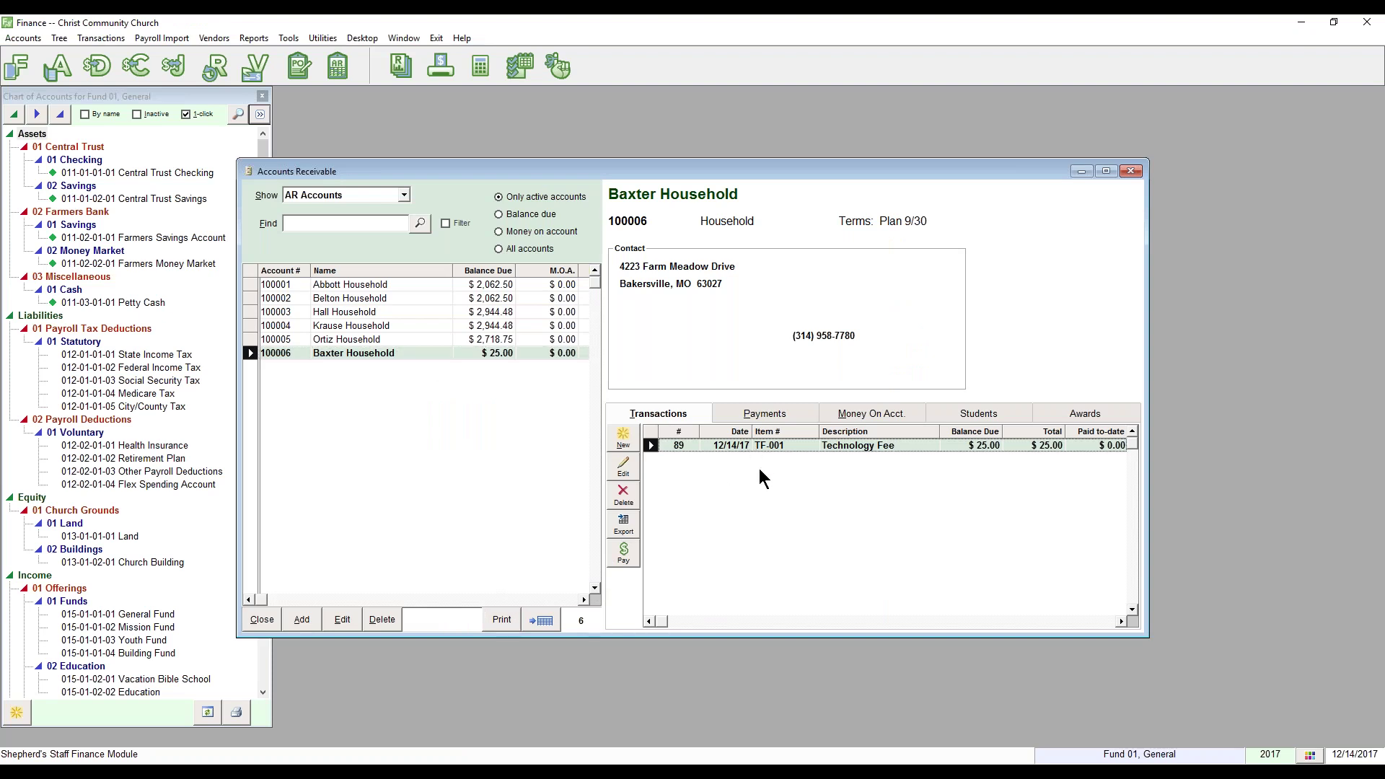
pyautogui.click(624, 554)
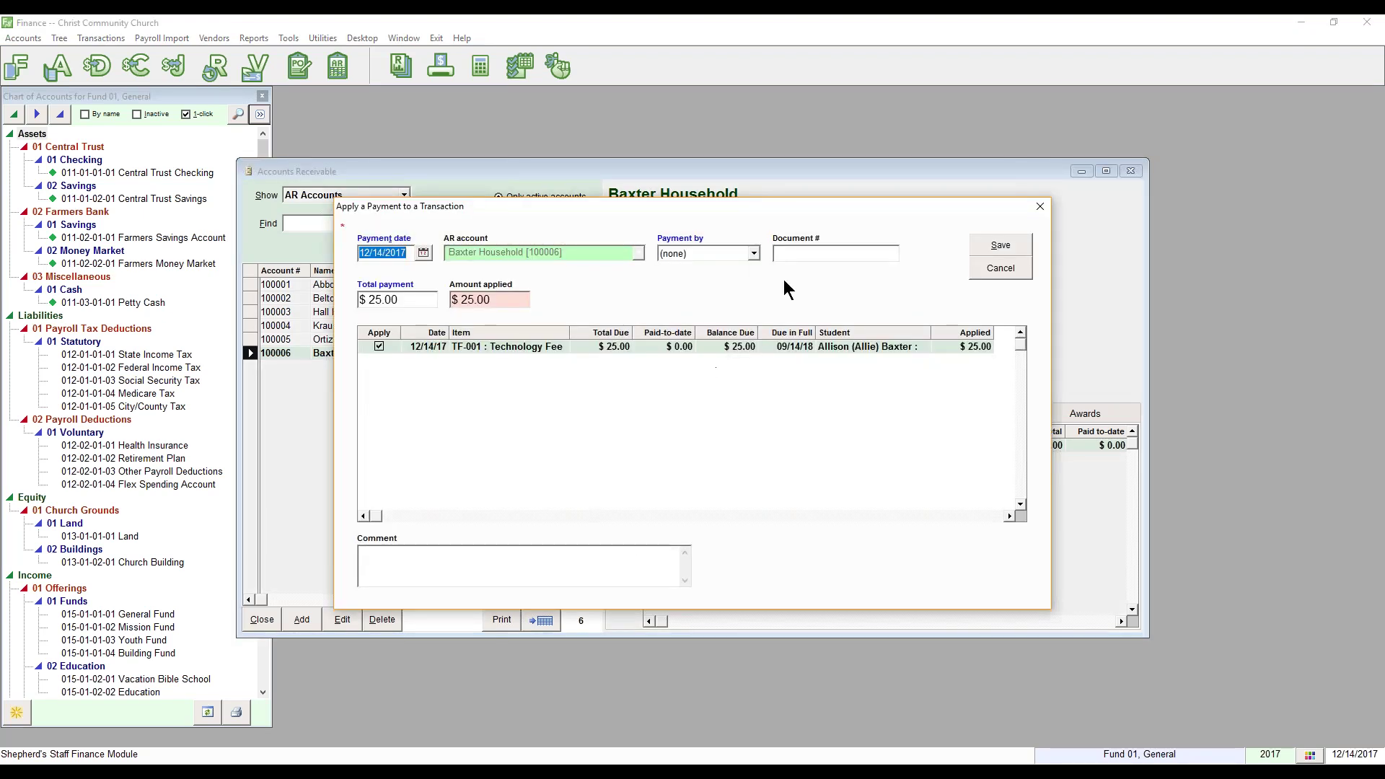
pyautogui.click(751, 254)
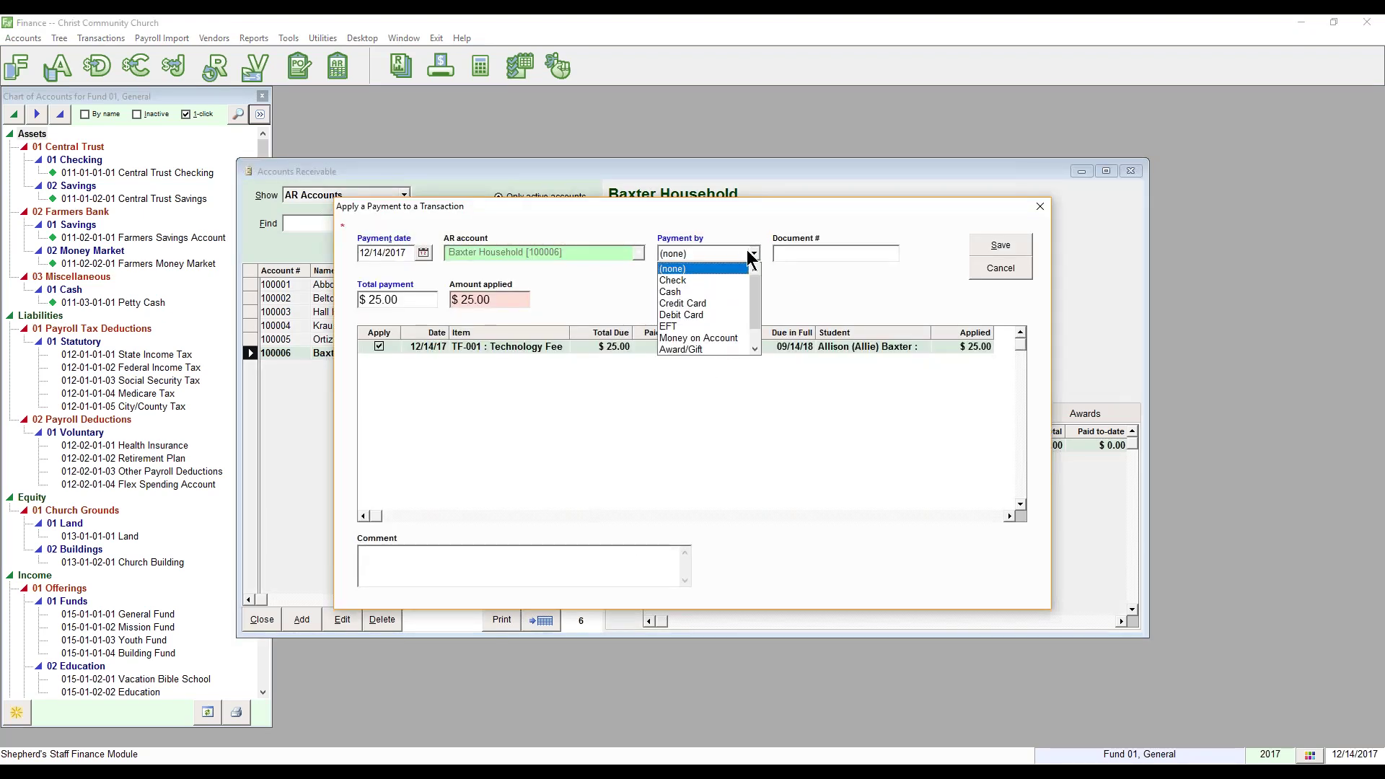
pyautogui.click(741, 280)
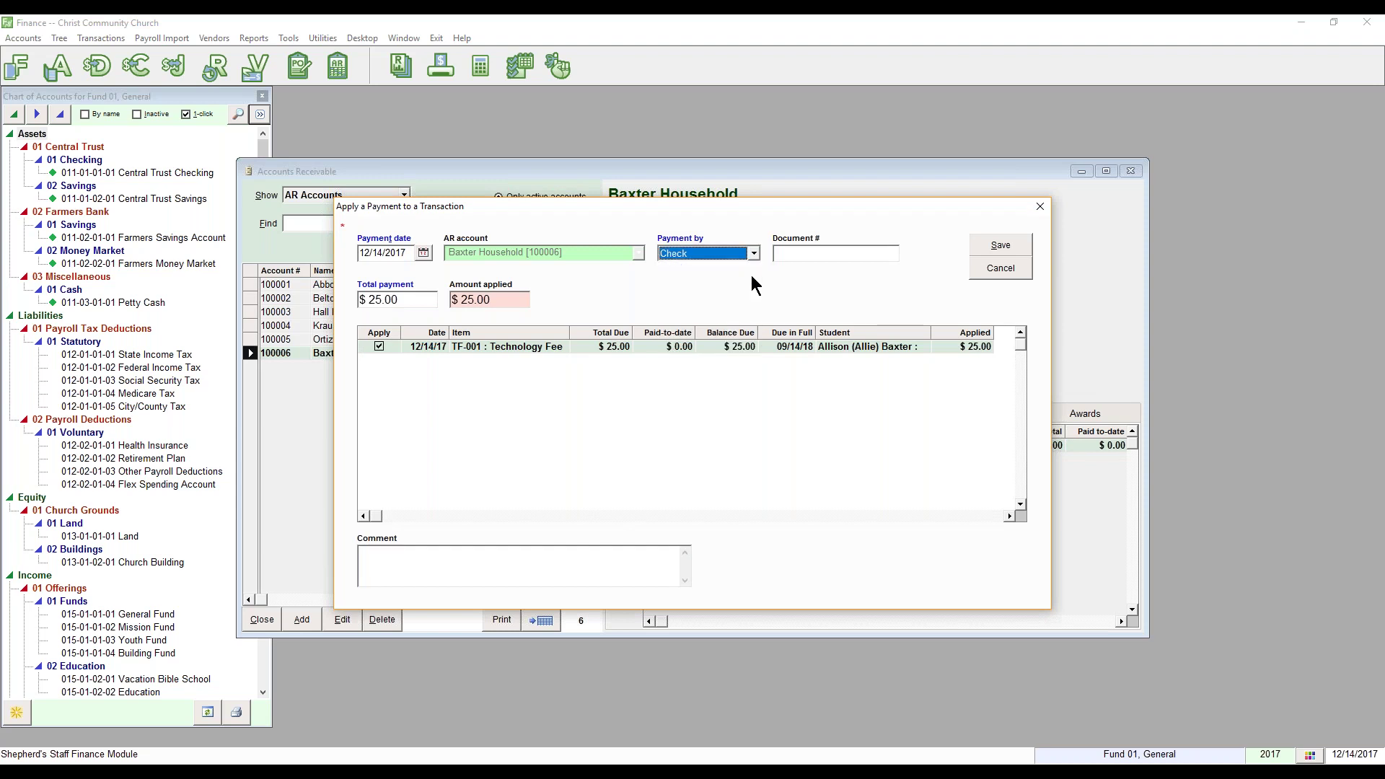
pyautogui.click(812, 250)
pyautogui.write('1234')
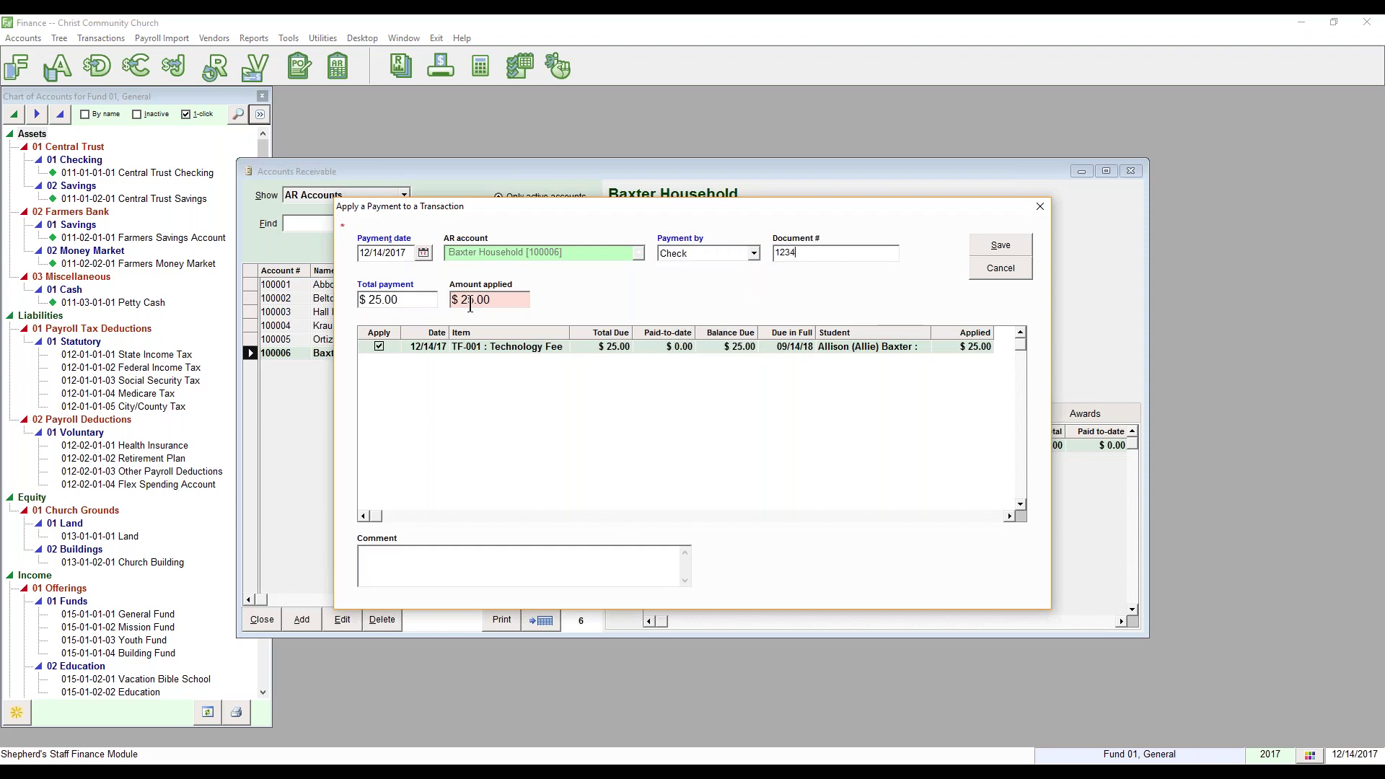
# Step: Change the total payment to $12.50 and save the payment
pyautogui.moveTo(424, 300); pyautogui.dragTo(359, 300)
pyautogui.write('.50')
pyautogui.press('Tab')
pyautogui.click(543, 572)
pyautogui.click(1002, 245)
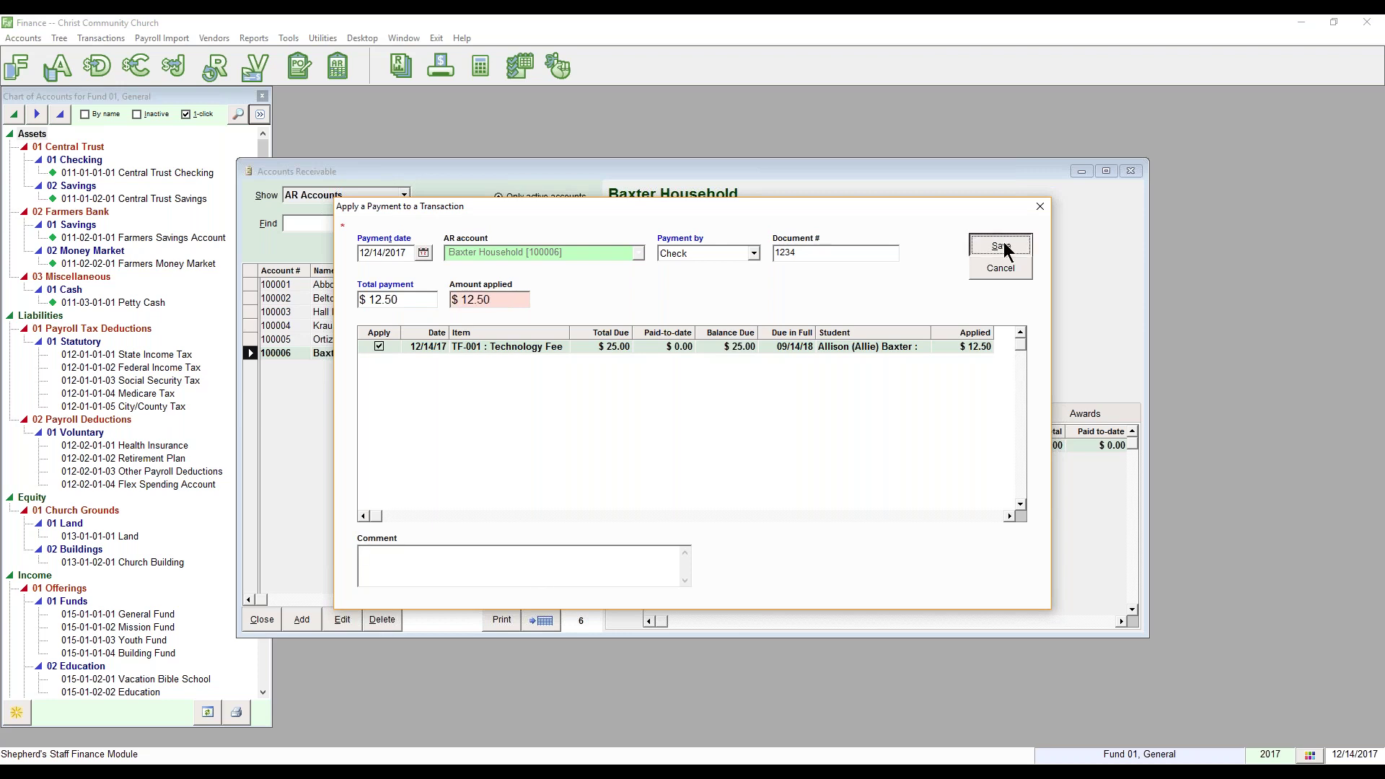
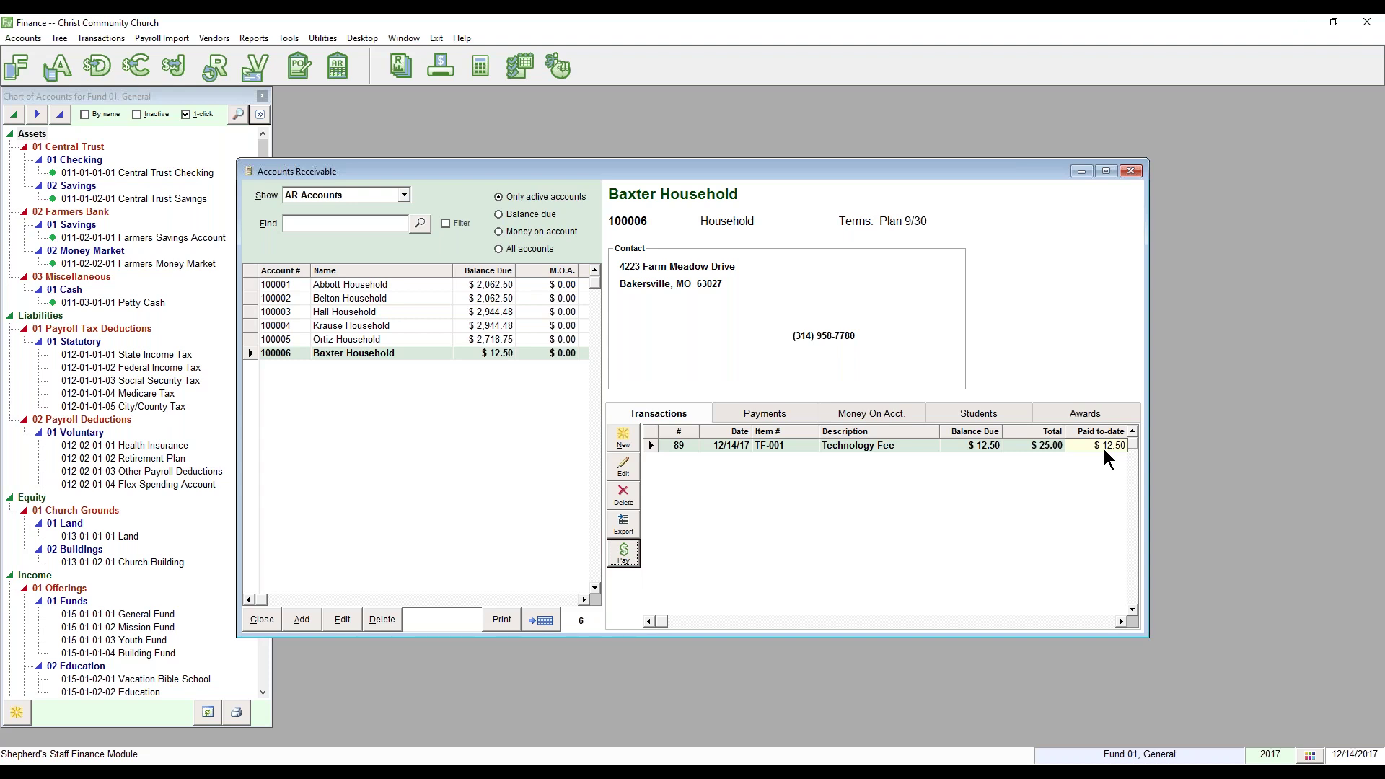
# Step: Close the Baxter Household Accounts Receivable window and bring the PowerPoint slide show forward to the Thank you slide
pyautogui.click(250, 622)
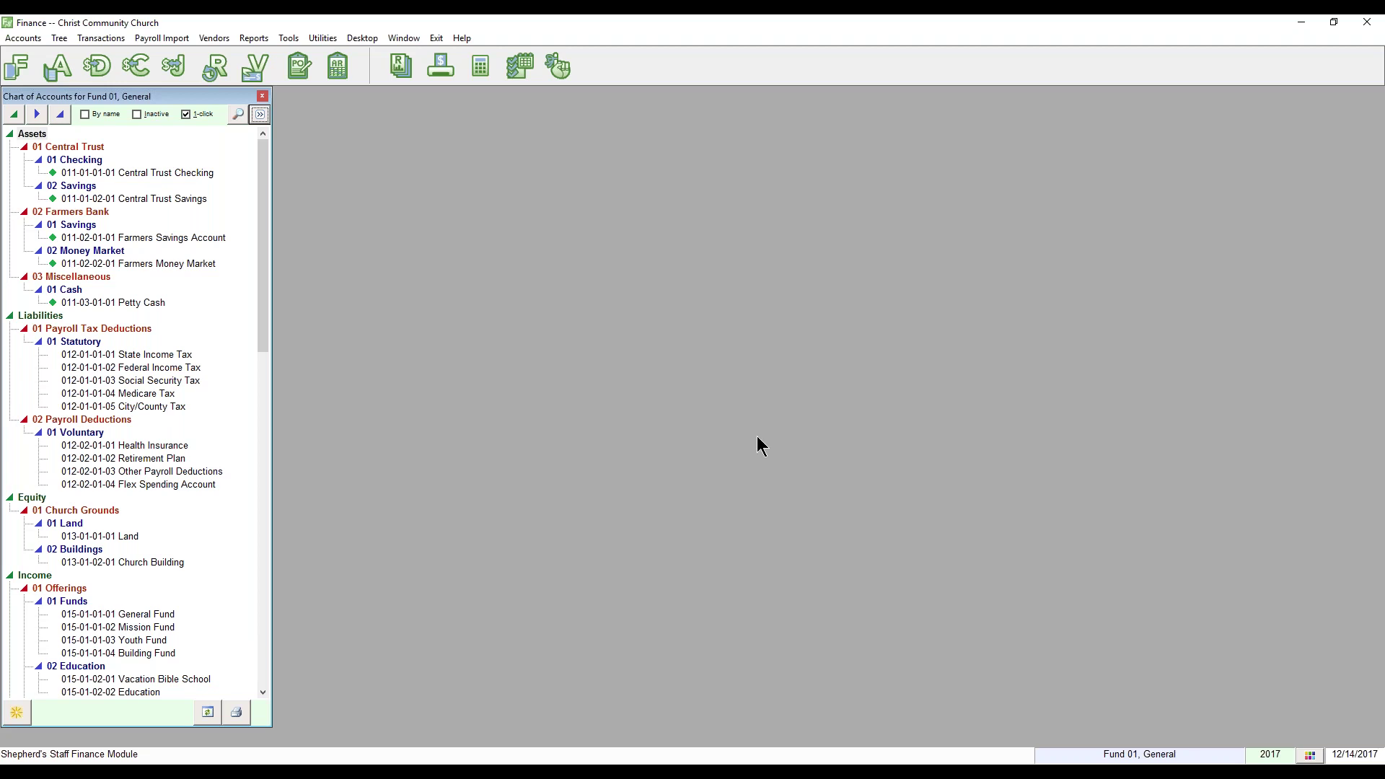
pyautogui.hotkey('alt', 'Tab')
pyautogui.hotkey('alt', 'Tab')
pyautogui.hotkey('alt', 'Tab')
pyautogui.hotkey('alt', 'Tab')
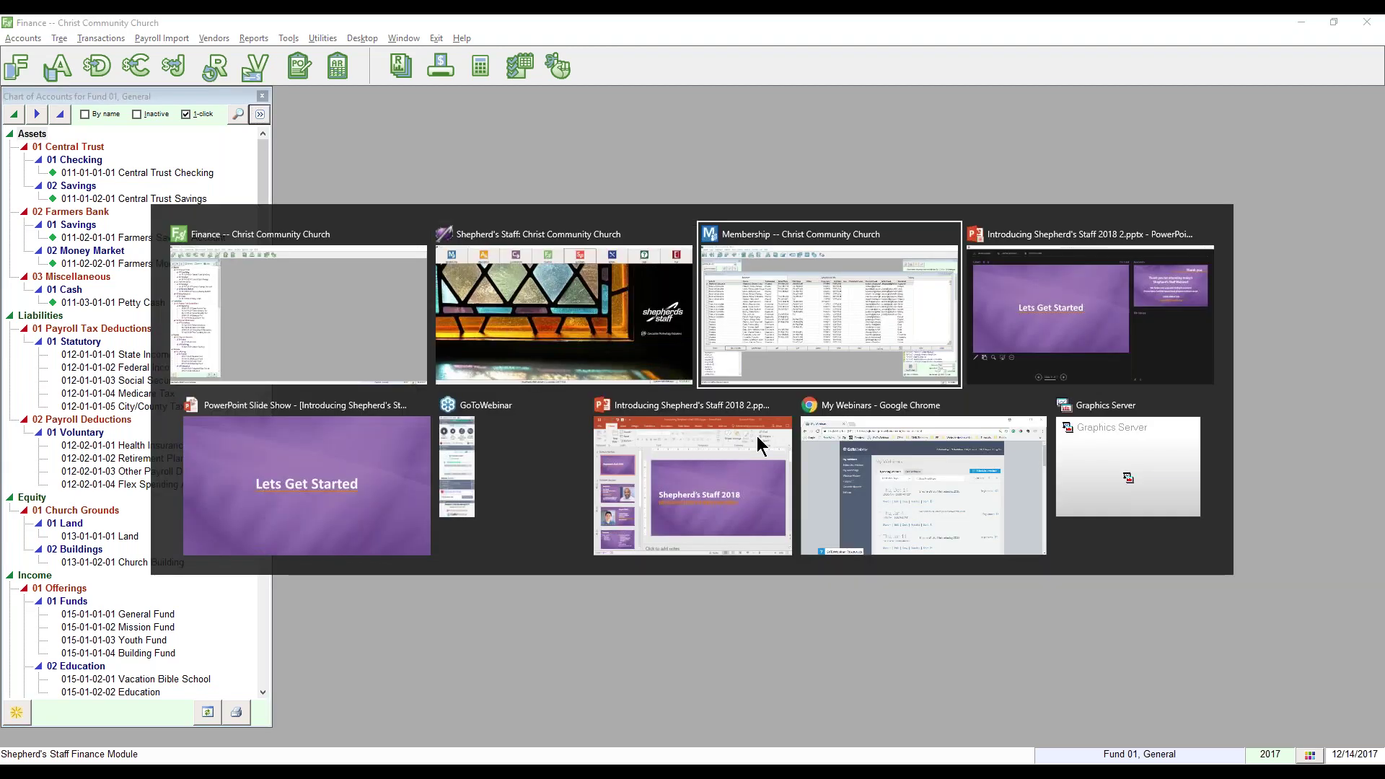
pyautogui.press('Right')
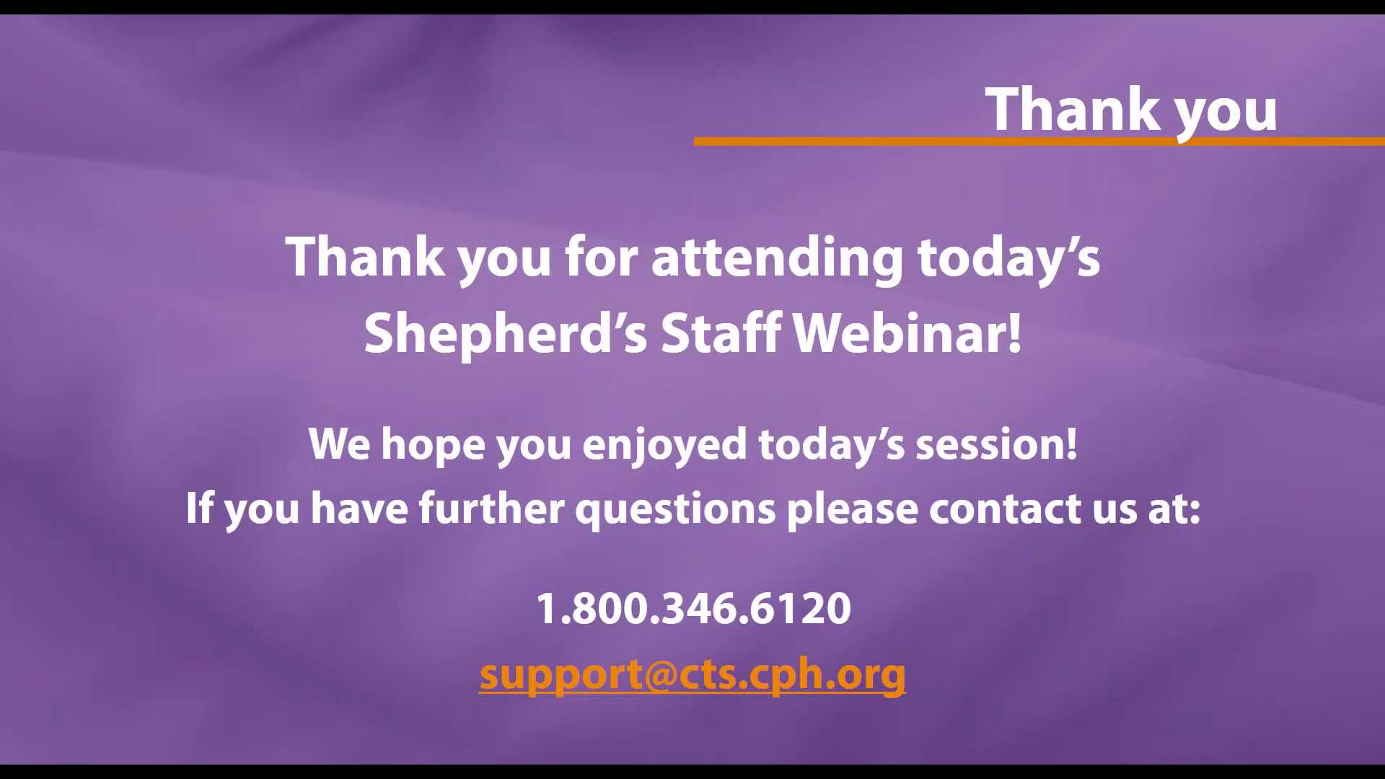